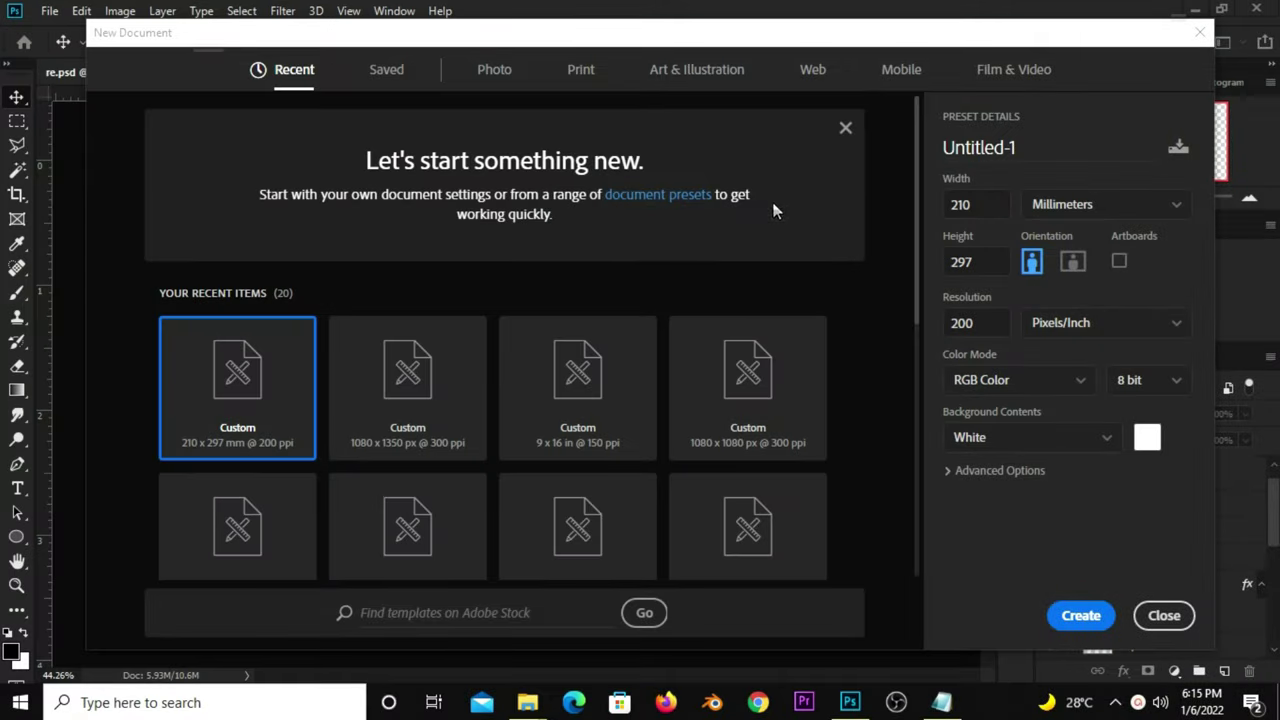
Create a blank white document at 210 × 297 mm and 200 ppi
scroll(829, 268, "down", 3)
scroll(829, 268, "up", 3)
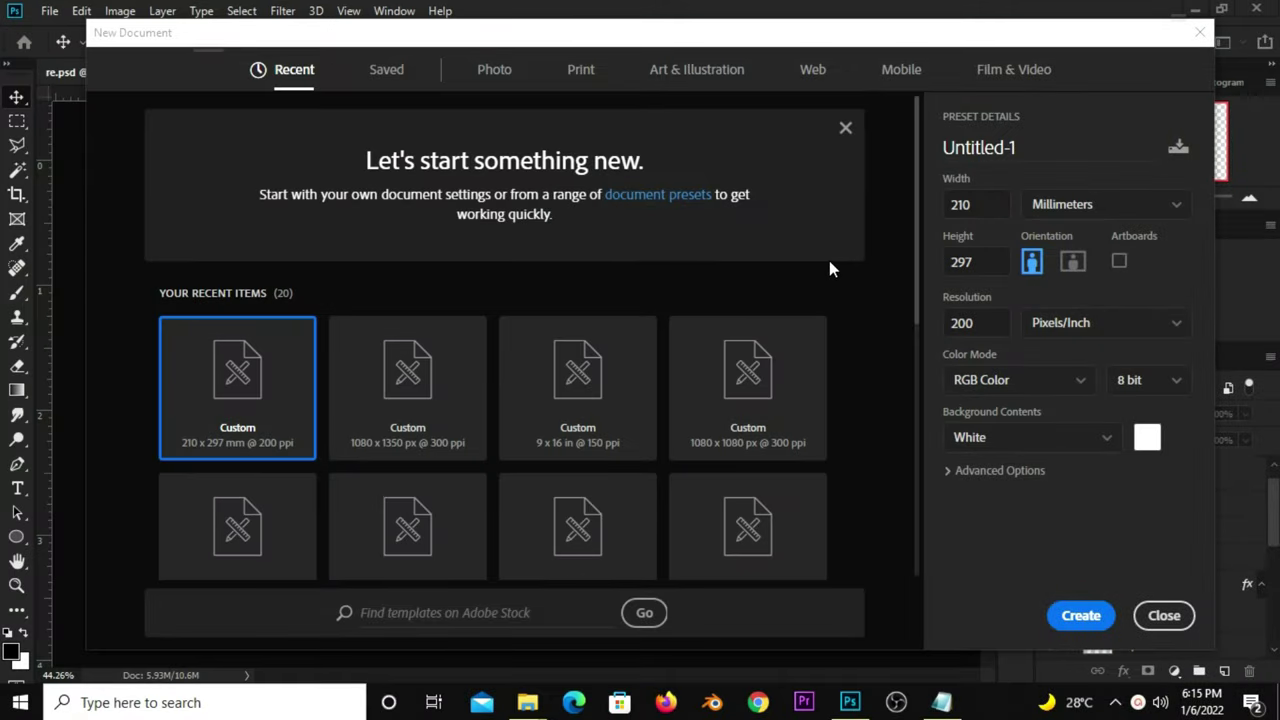
double_click(981, 204)
double_click(981, 256)
left_click(945, 339)
double_click(975, 324)
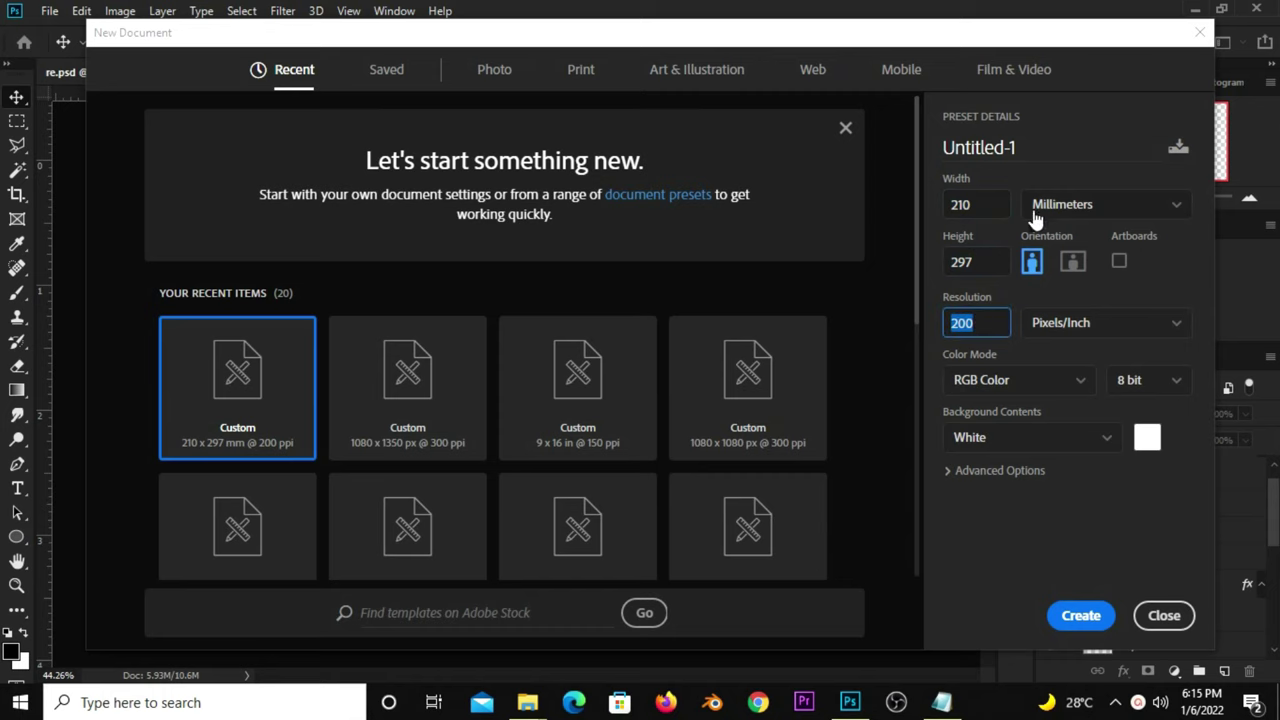
left_click(1080, 615)
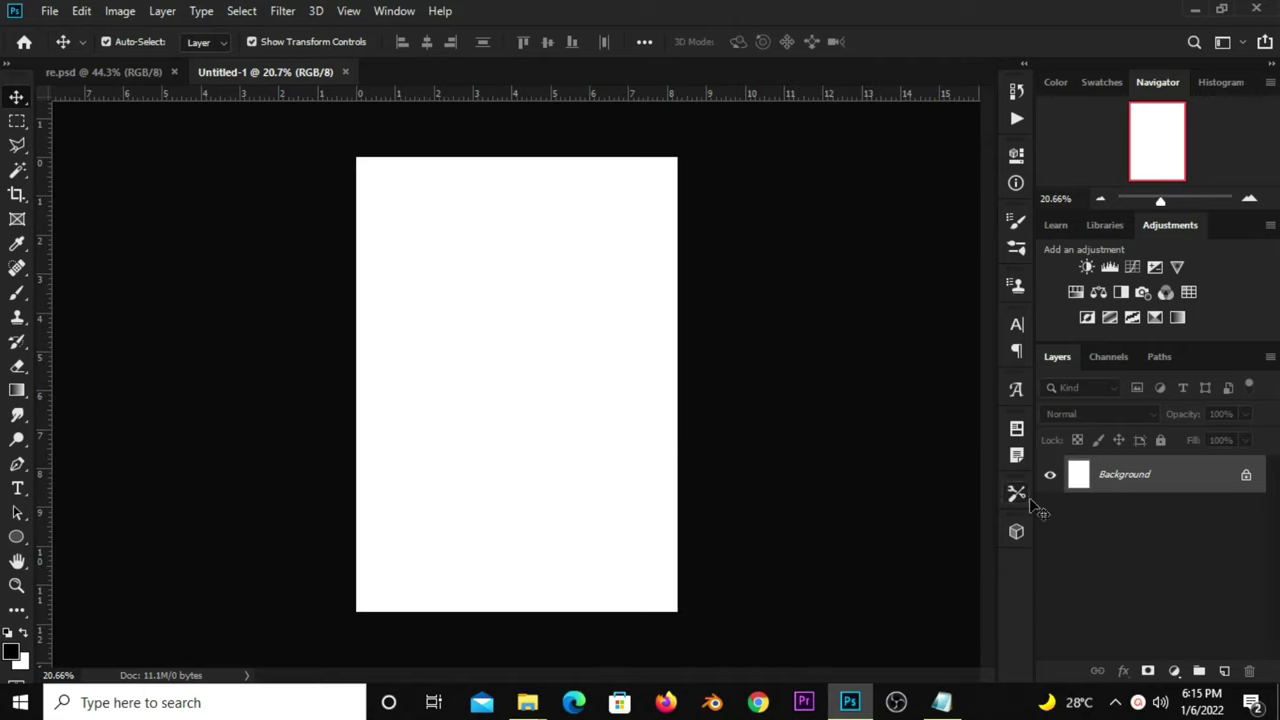
Add a Solid Color fill layer and copy the code 87a203 from the notes
left_click(1173, 671)
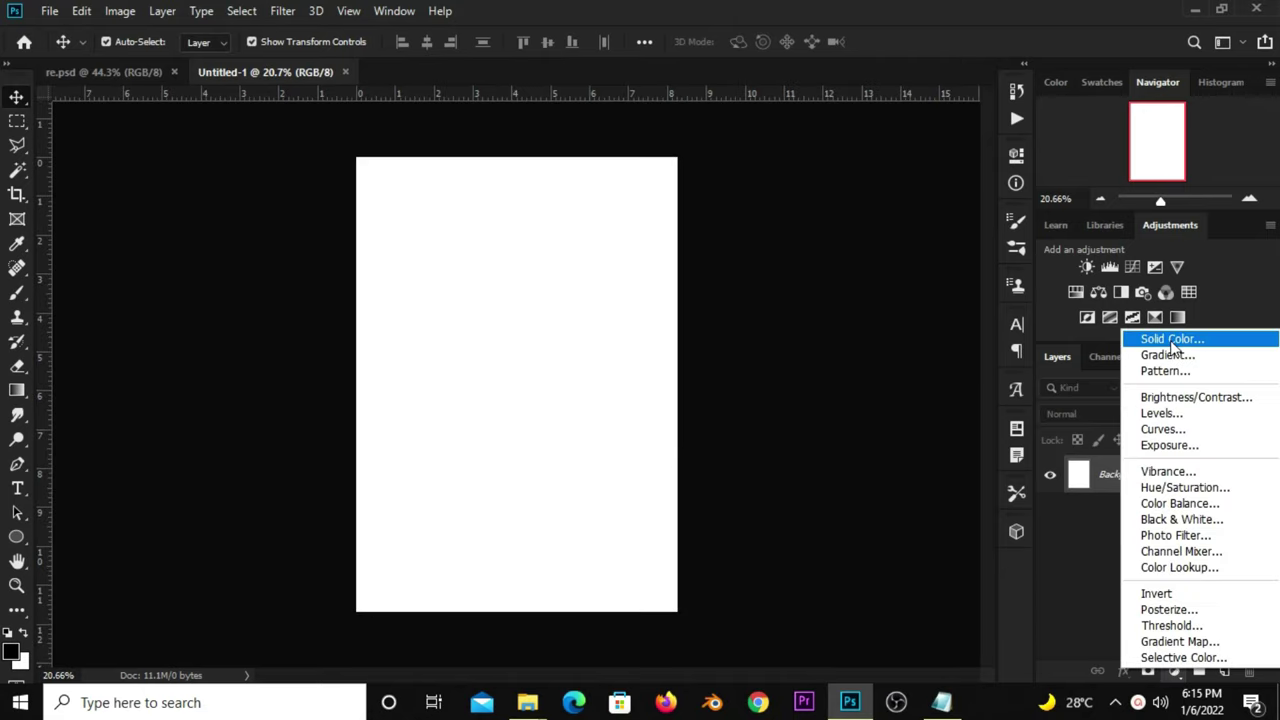
left_click(1155, 338)
left_click(942, 702)
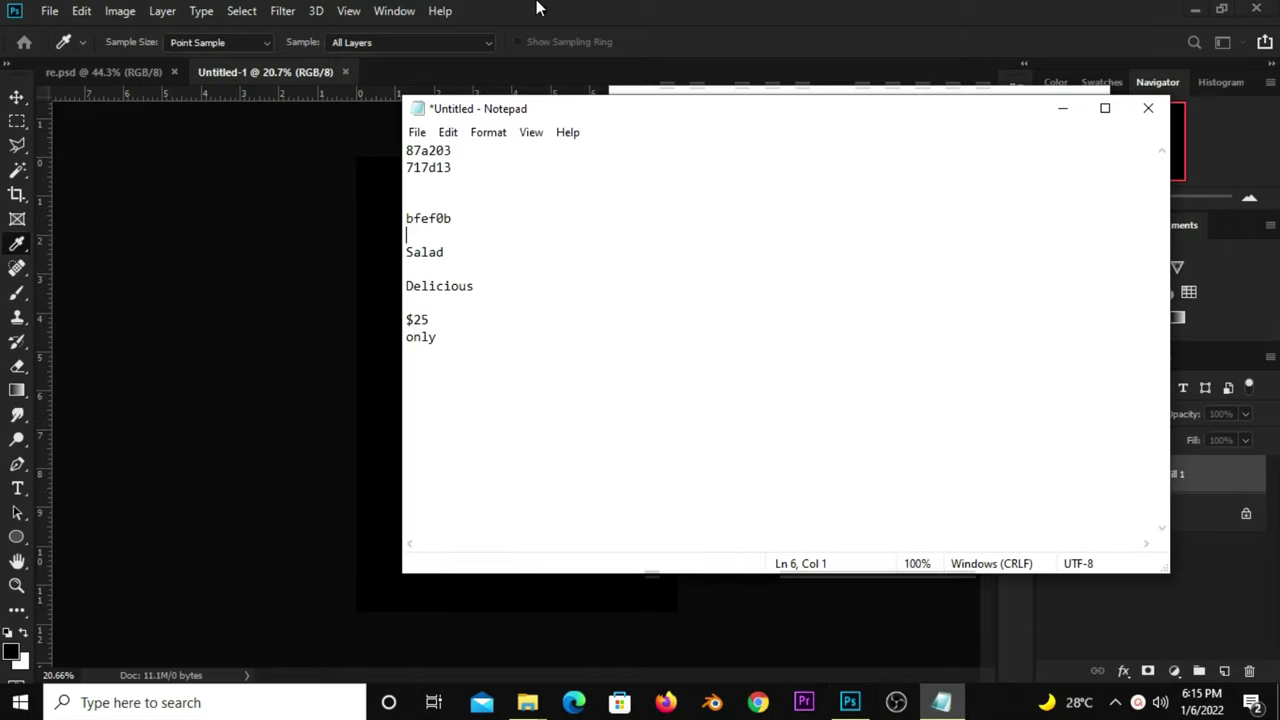
double_click(469, 156)
right_click(445, 155)
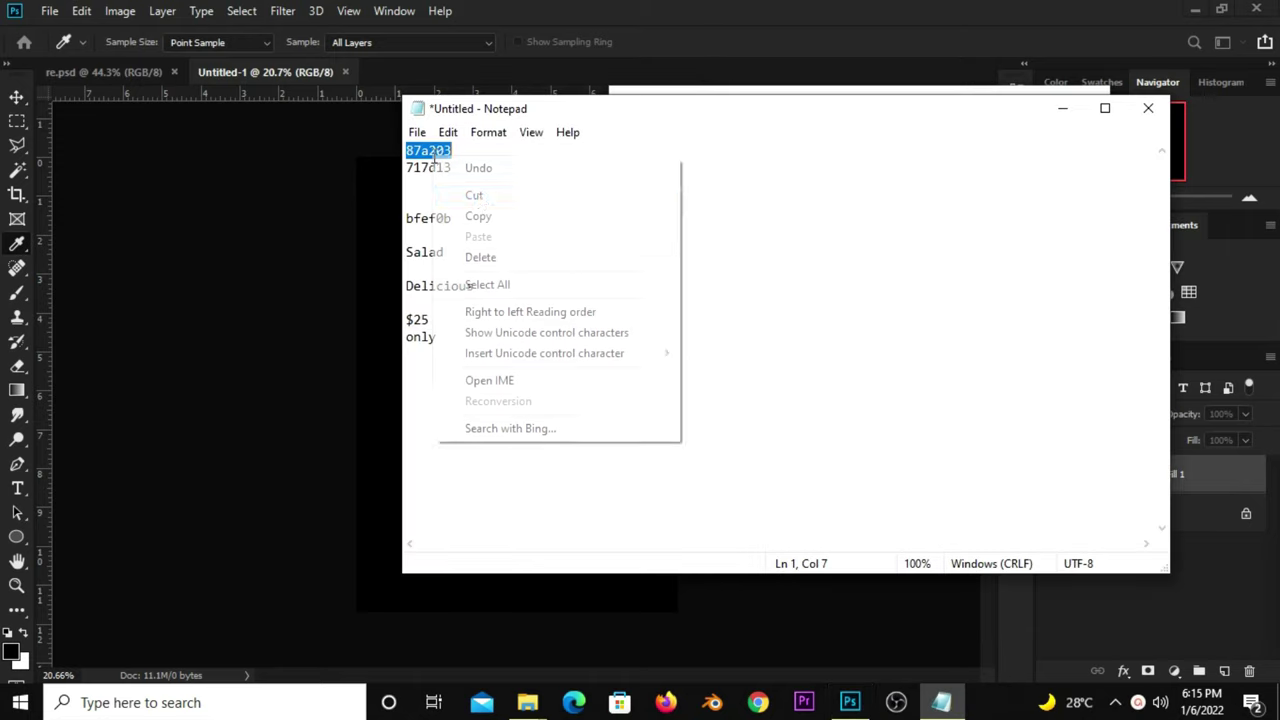
left_click(478, 216)
Paste 87a203 into the fill's hex field and confirm the lime green fill
left_click(680, 14)
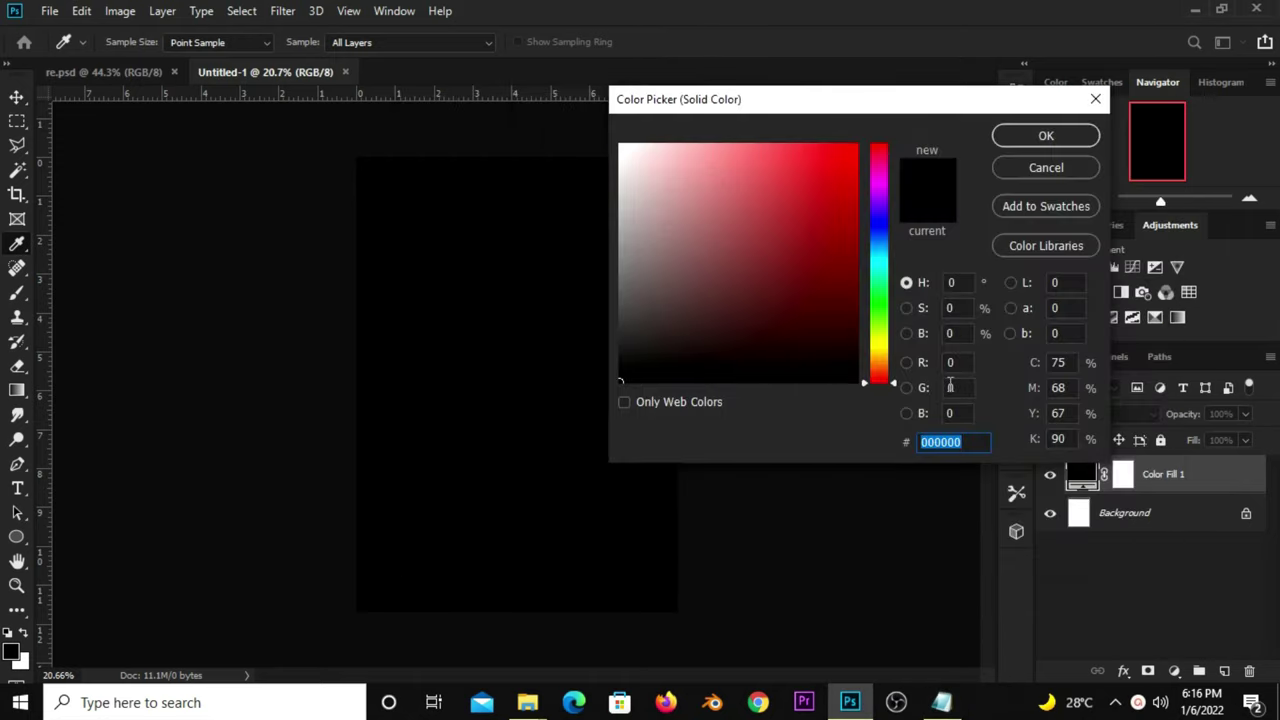
right_click(946, 440)
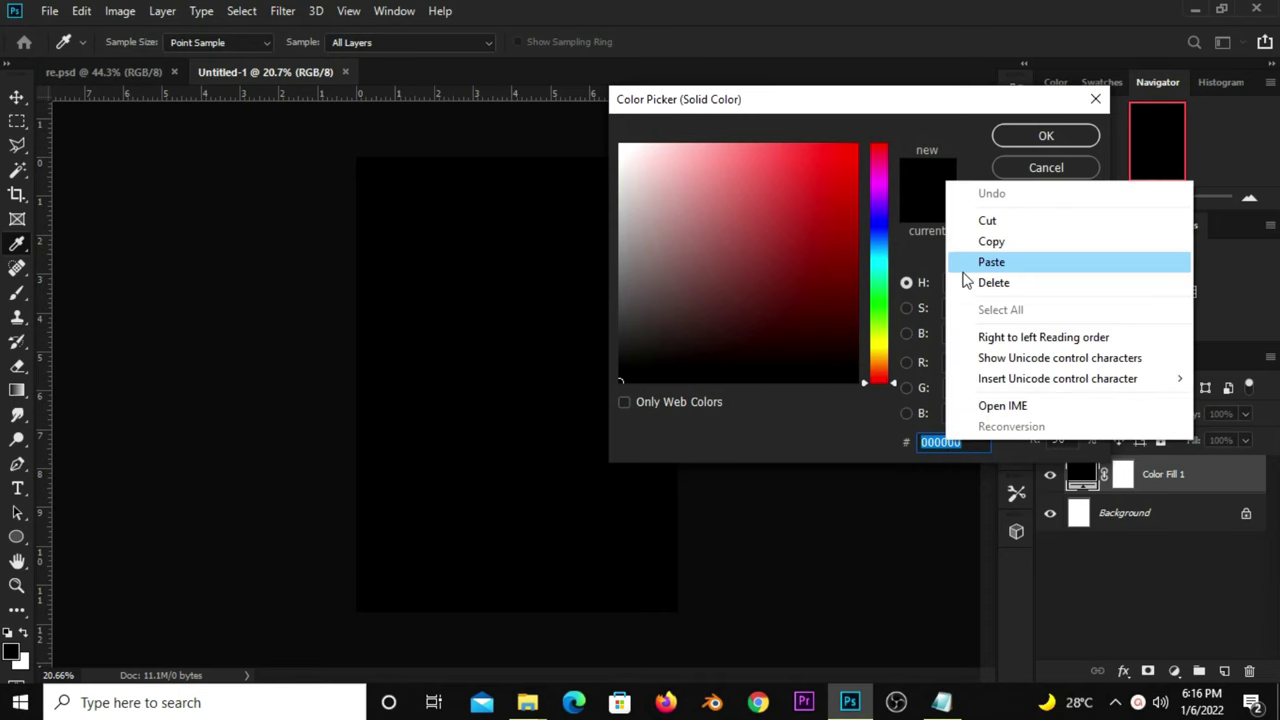
left_click(982, 260)
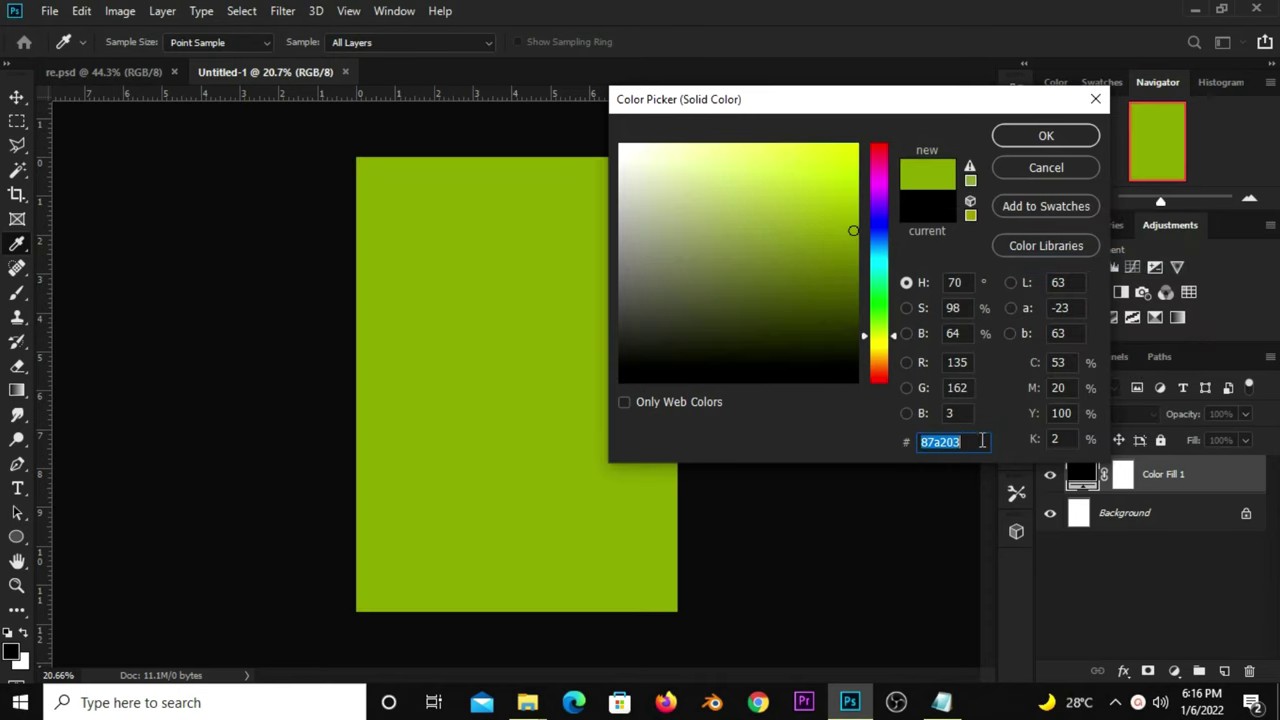
left_click(1010, 140)
scroll(525, 347, "up", 1)
scroll(520, 351, "up", 1)
scroll(520, 351, "down", 1)
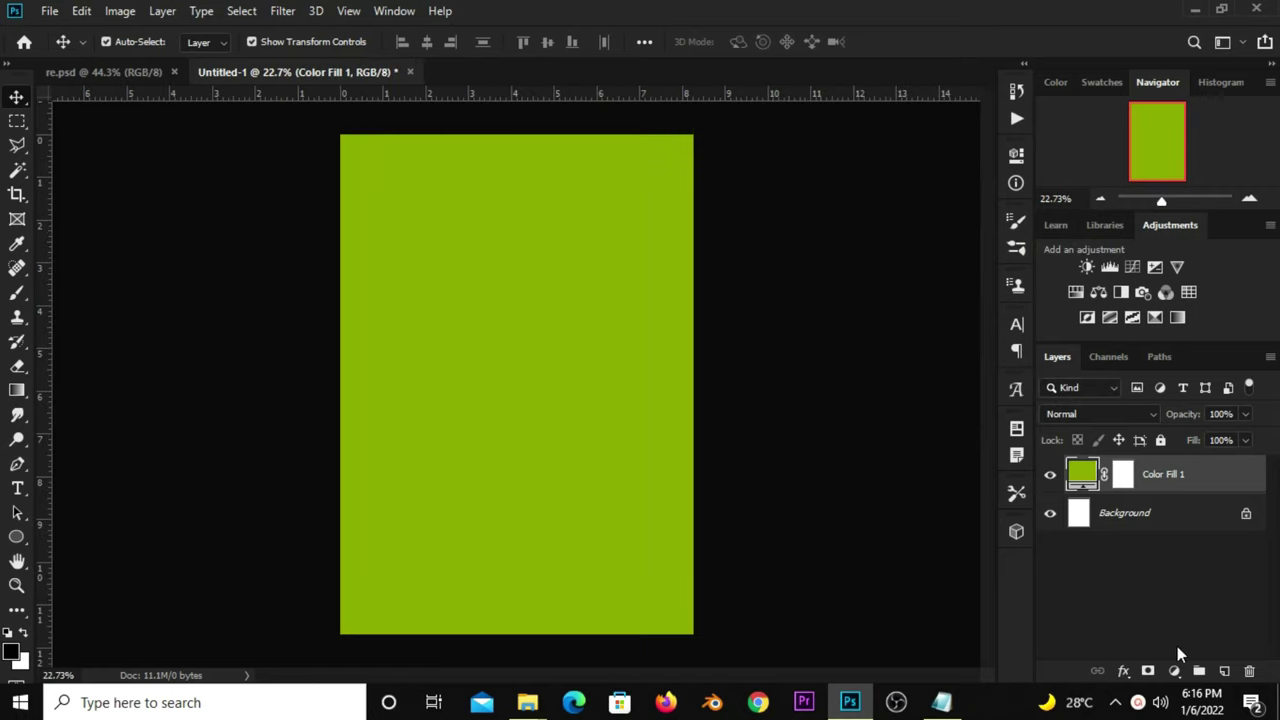
Add a second Solid Color fill layer and copy the code 717d13 from the notes
left_click(1175, 678)
left_click(1166, 347)
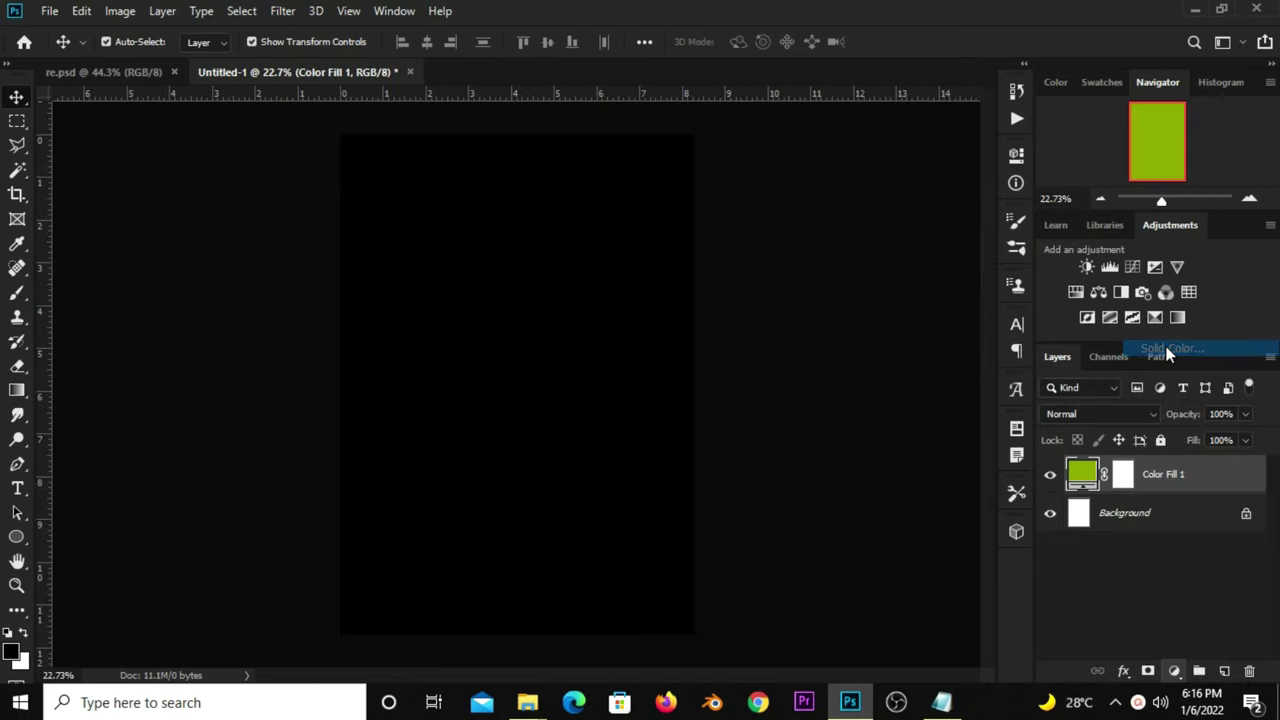
left_click(942, 702)
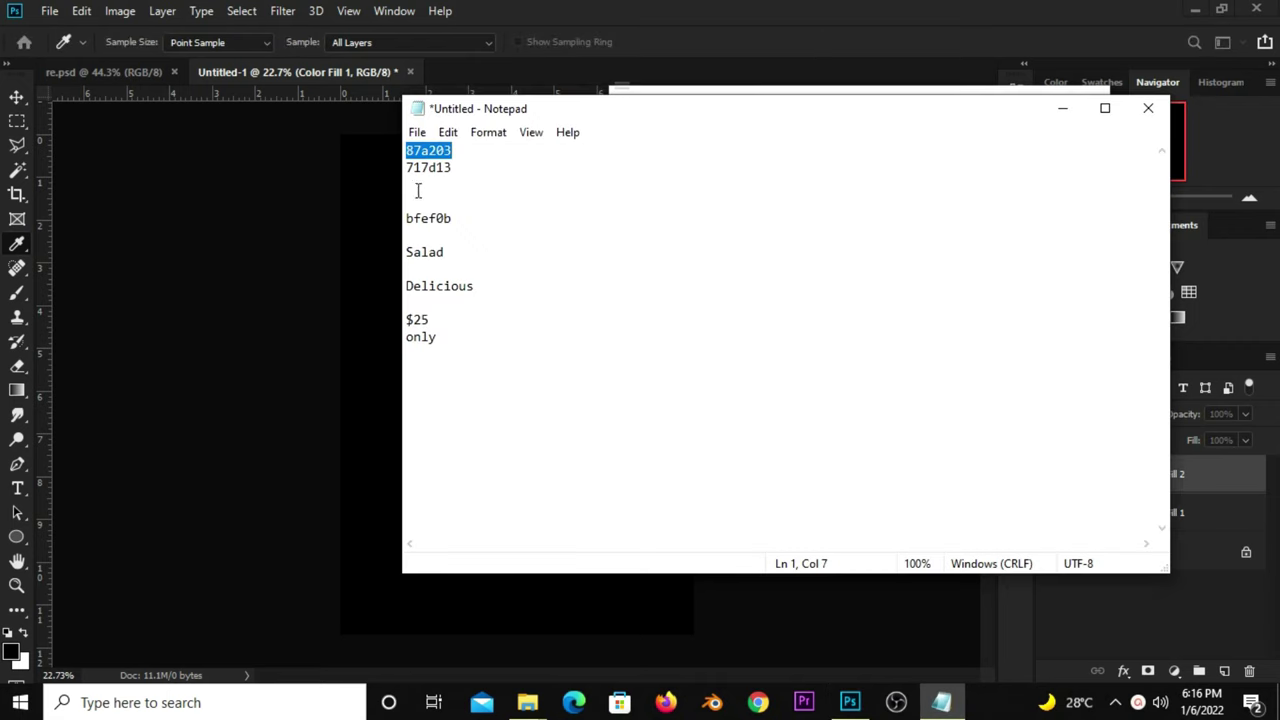
key("Down")
key("Home")
key("shift+End")
right_click(440, 168)
left_click(514, 228)
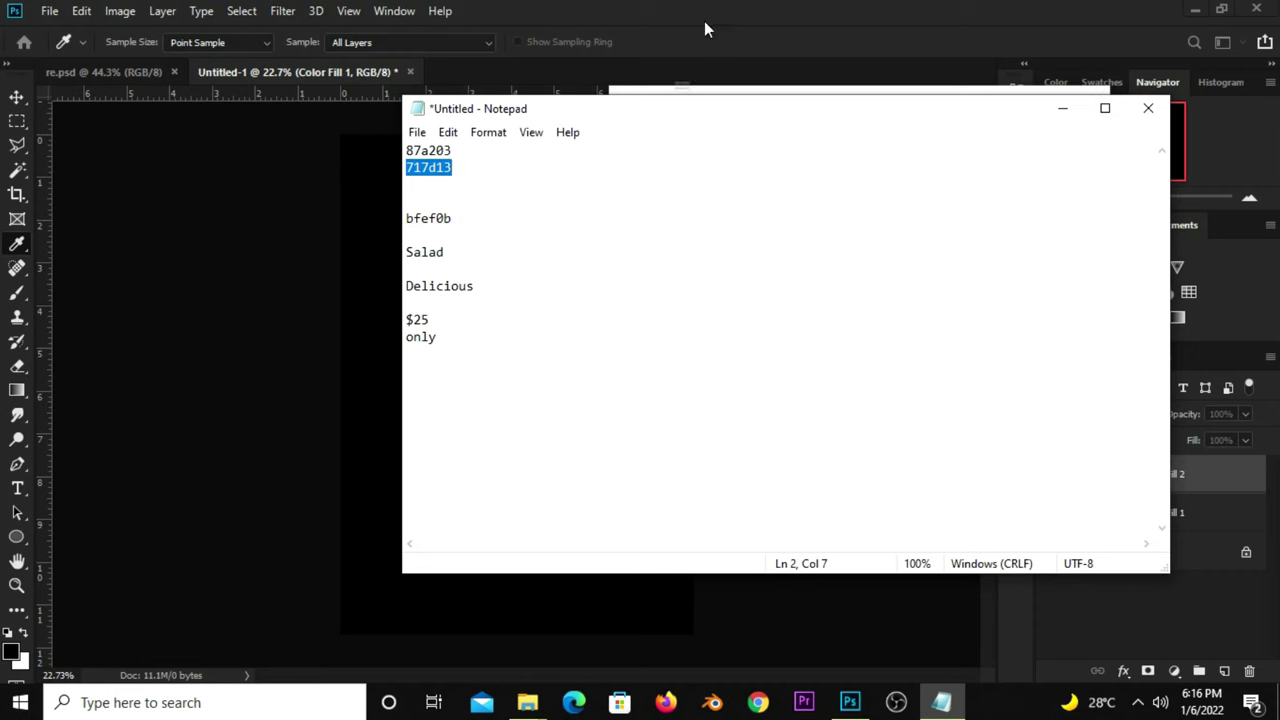
Paste 717d13 as the hex value and confirm the olive green Color Fill 2
key("alt+Tab")
right_click(941, 440)
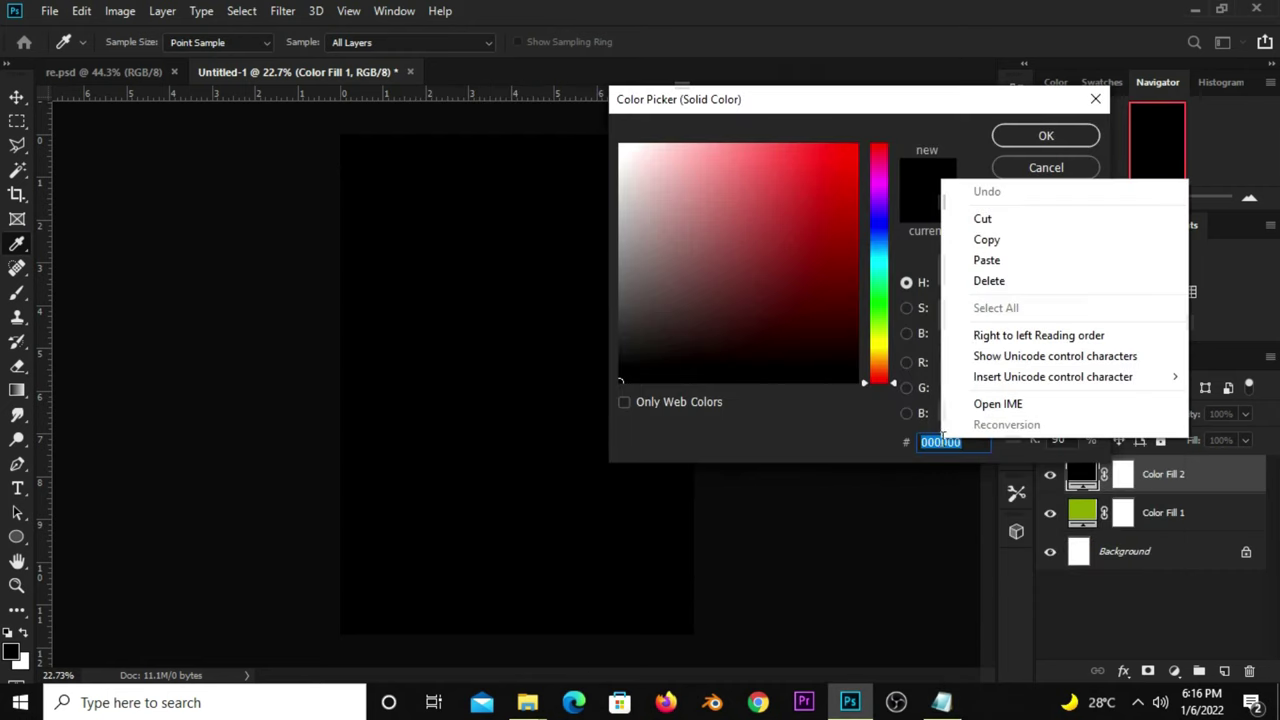
left_click(988, 257)
double_click(967, 441)
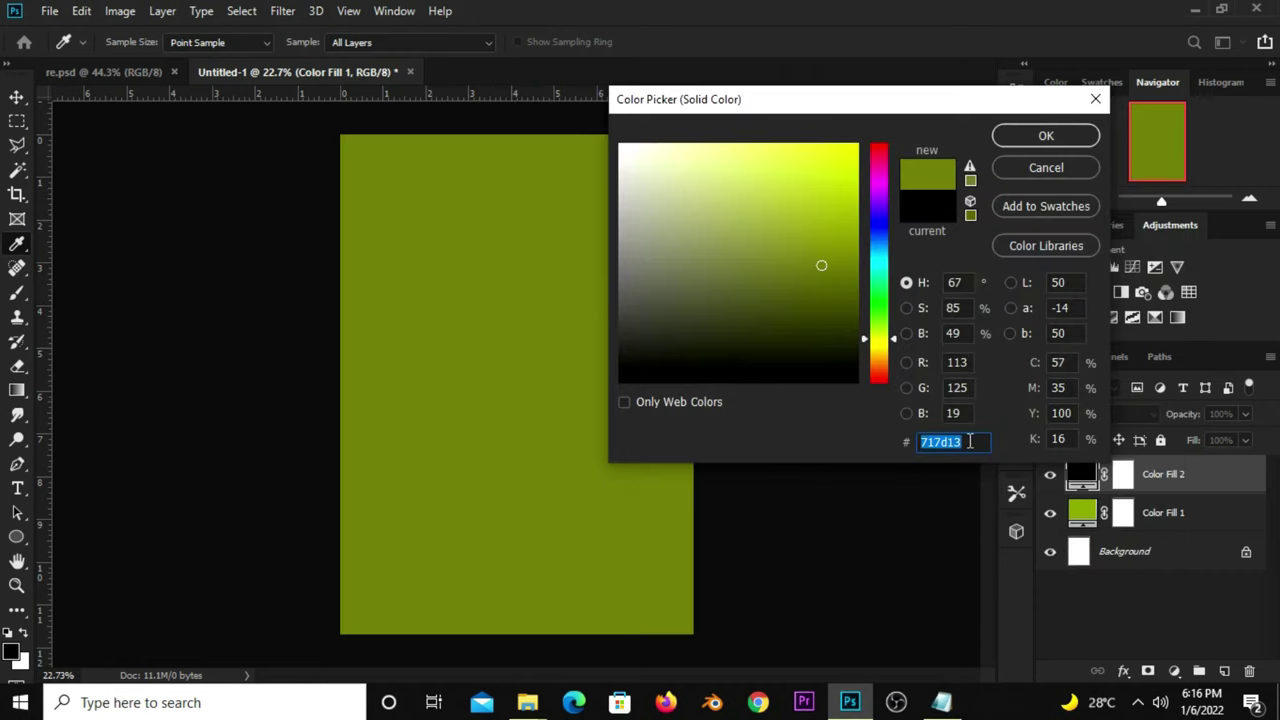
left_click(1013, 145)
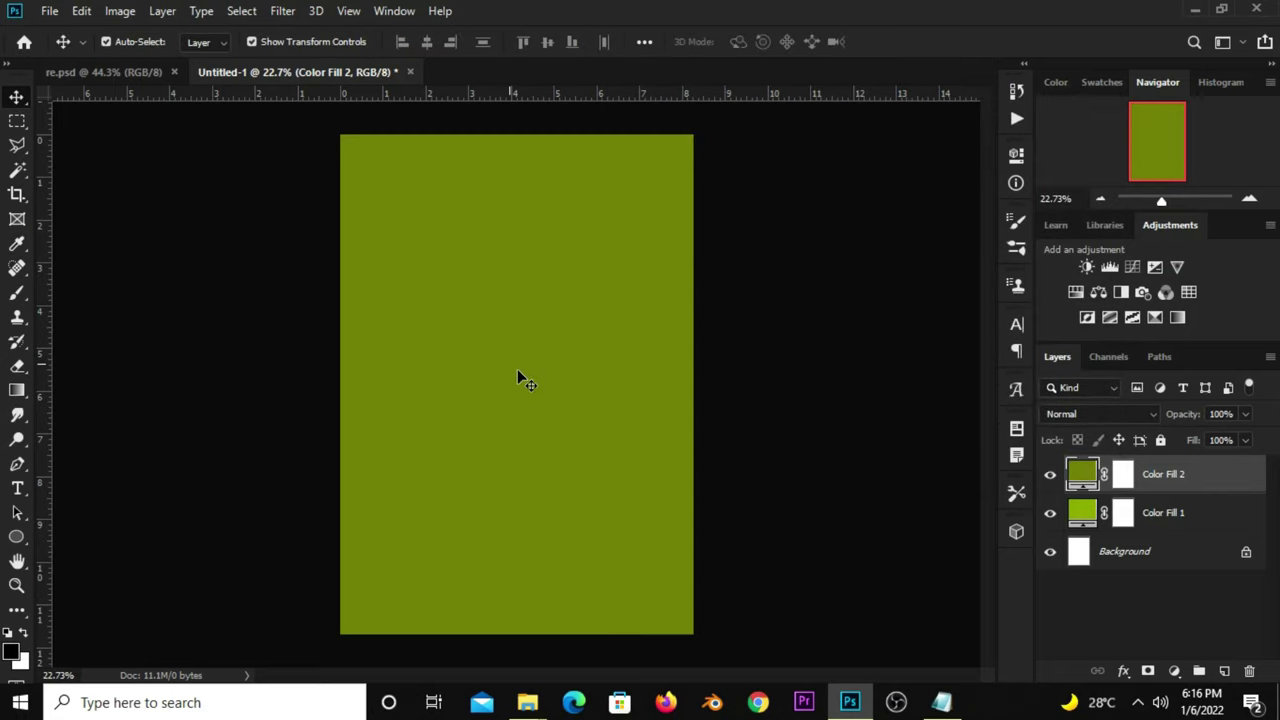
left_click(1051, 480)
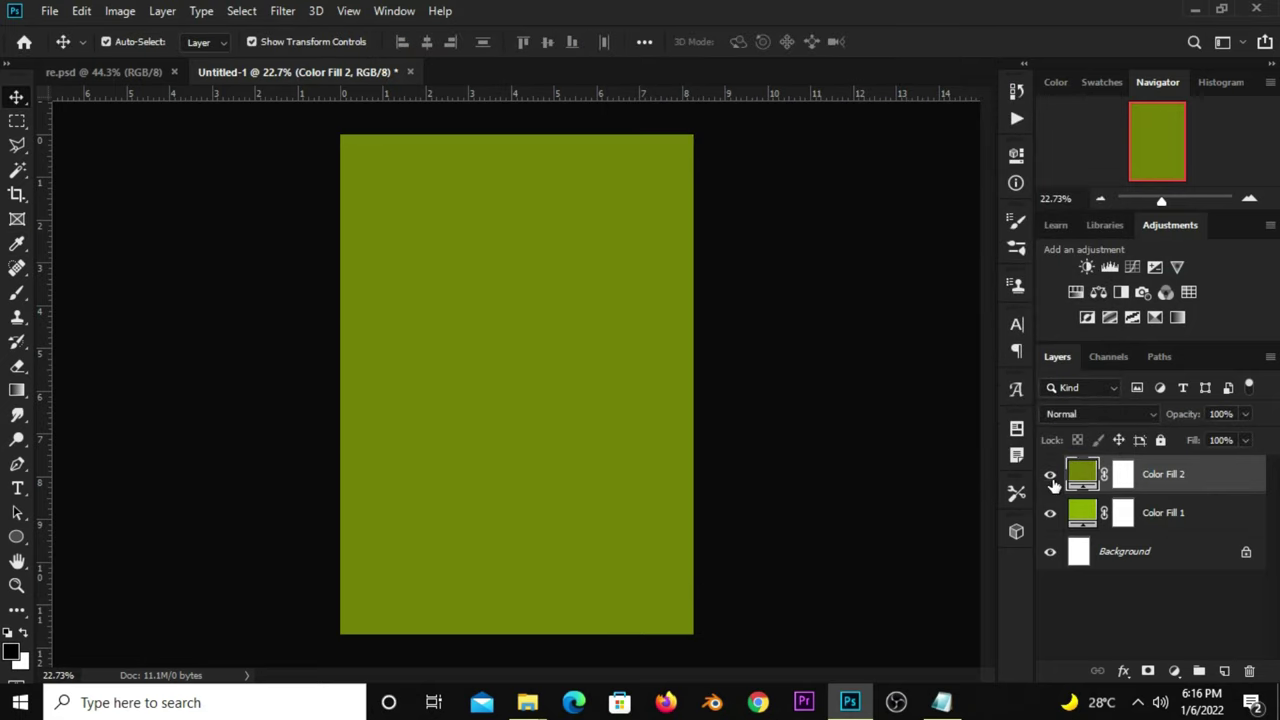
Target Color Fill 2's mask with a huge soft black brush at 100% opacity
left_click(1124, 476)
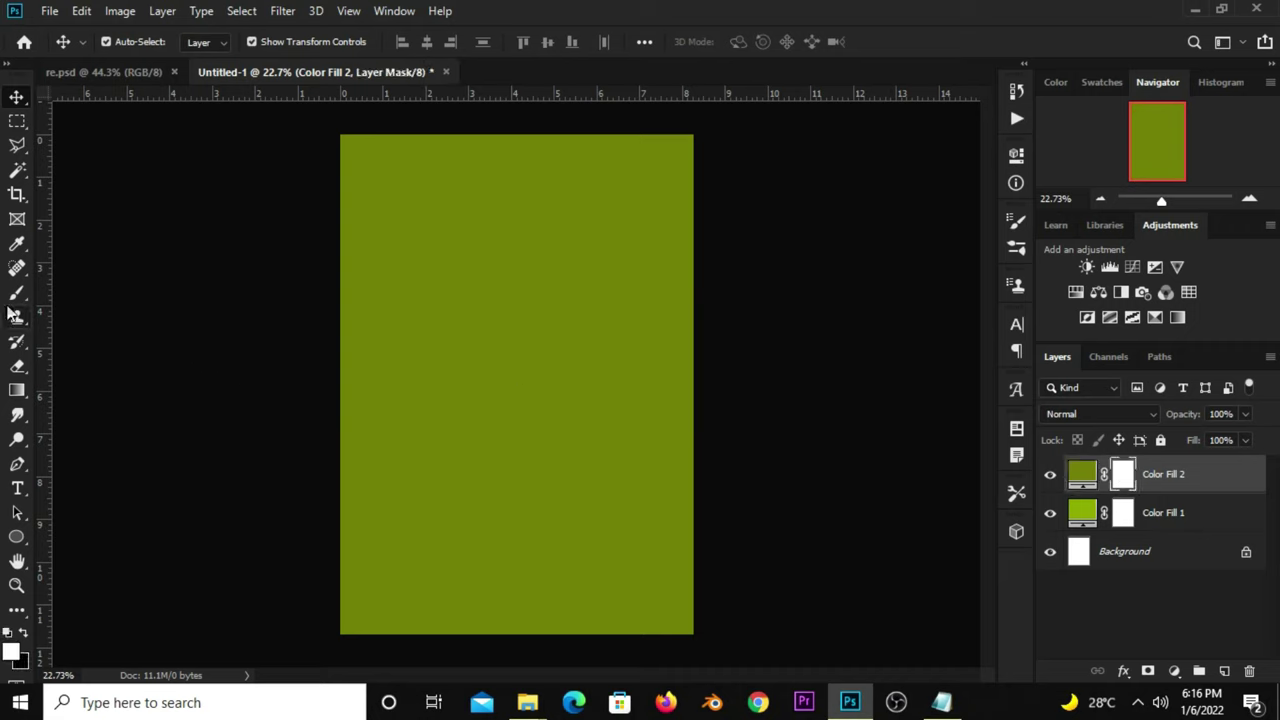
left_click_drag(17, 292, 169, 289)
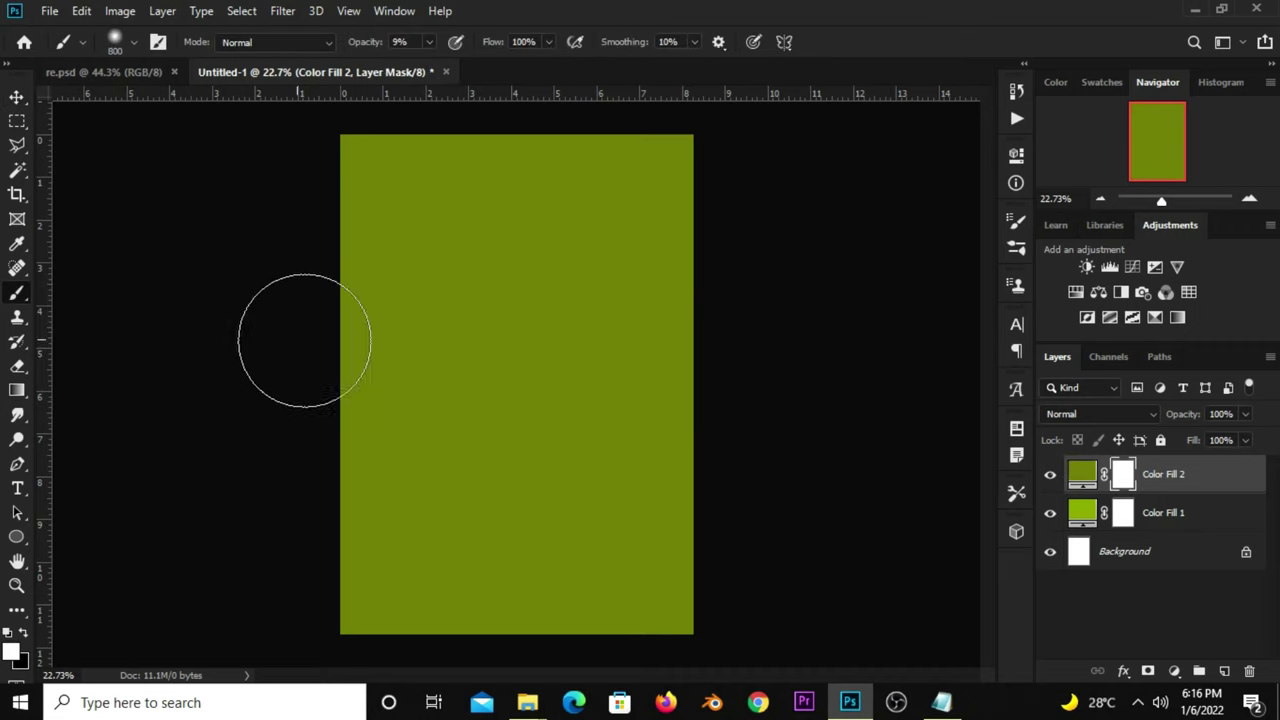
left_click(116, 44)
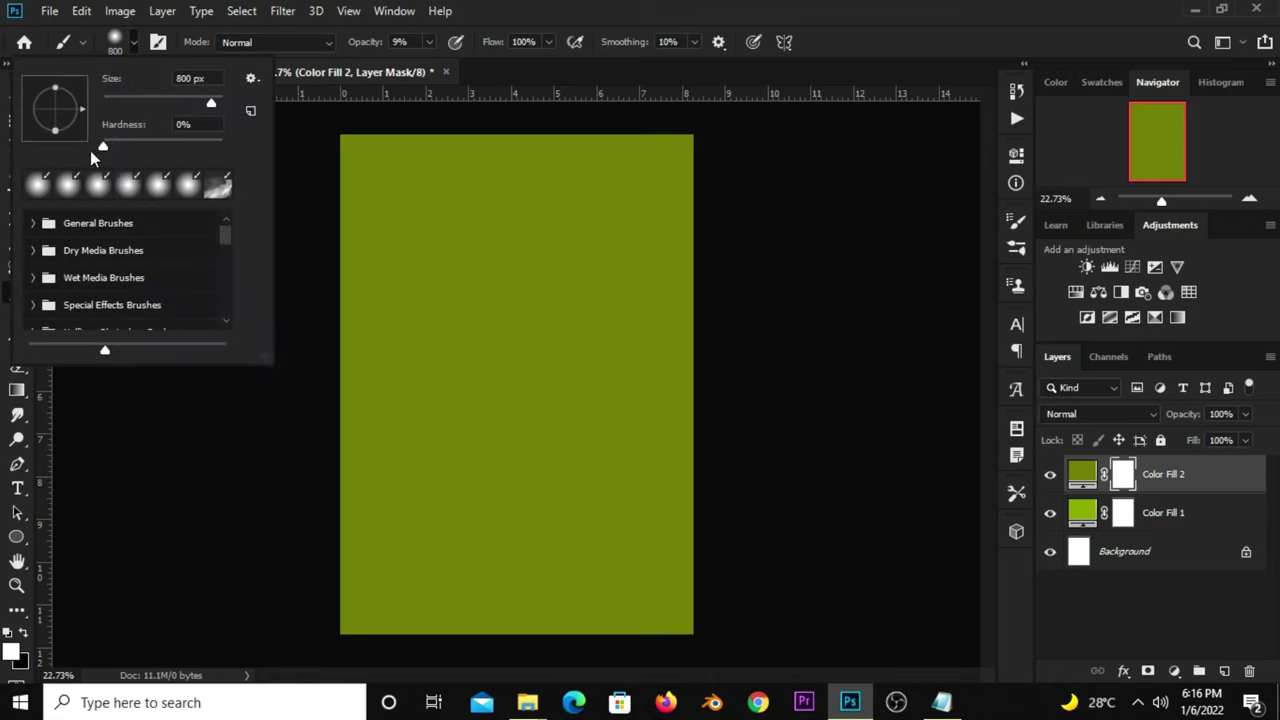
mouse_move(212, 105)
left_mouse_down()
mouse_move(242, 113)
mouse_move(218, 108)
left_mouse_up()
left_click(657, 8)
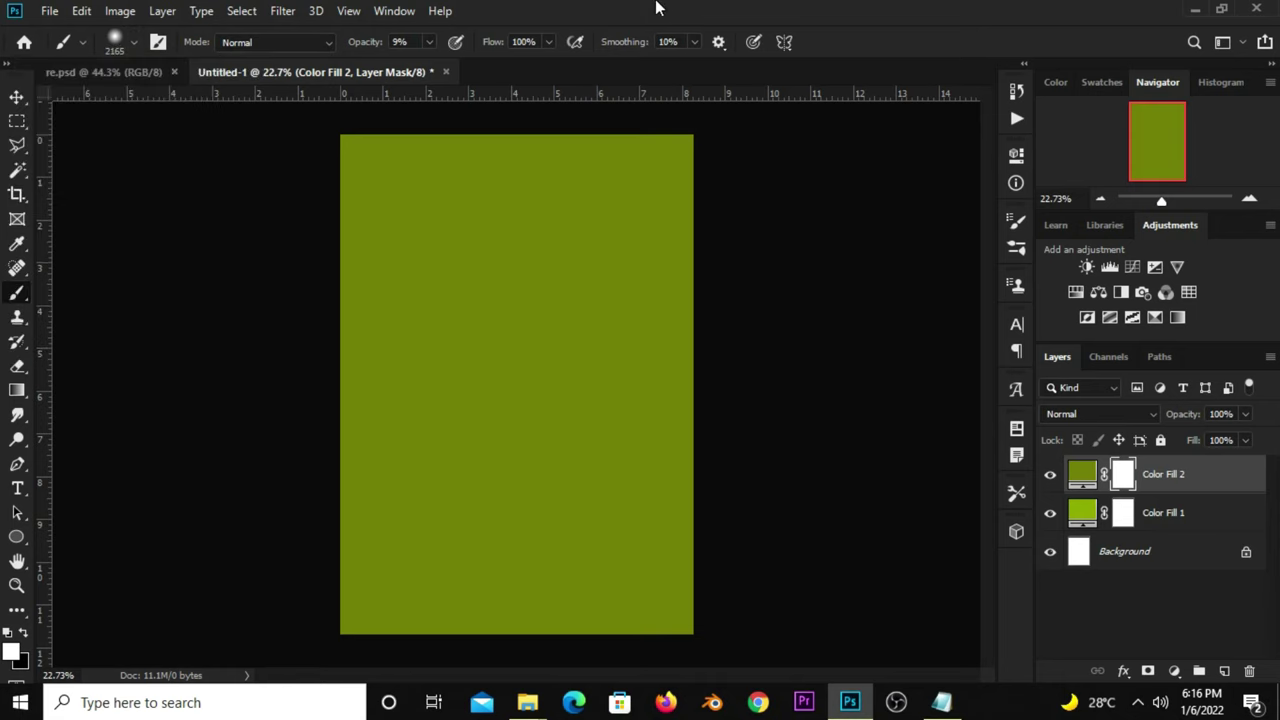
left_click(434, 41)
left_click_drag(427, 58, 514, 65)
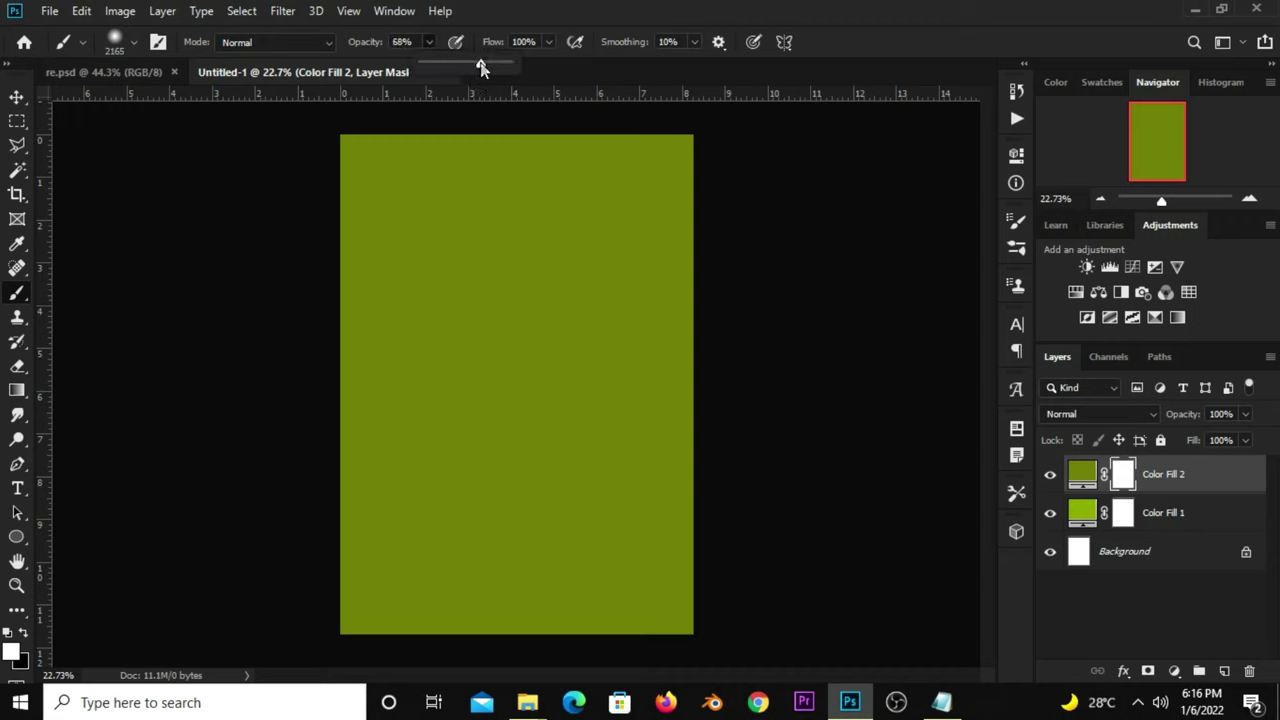
left_click(25, 634)
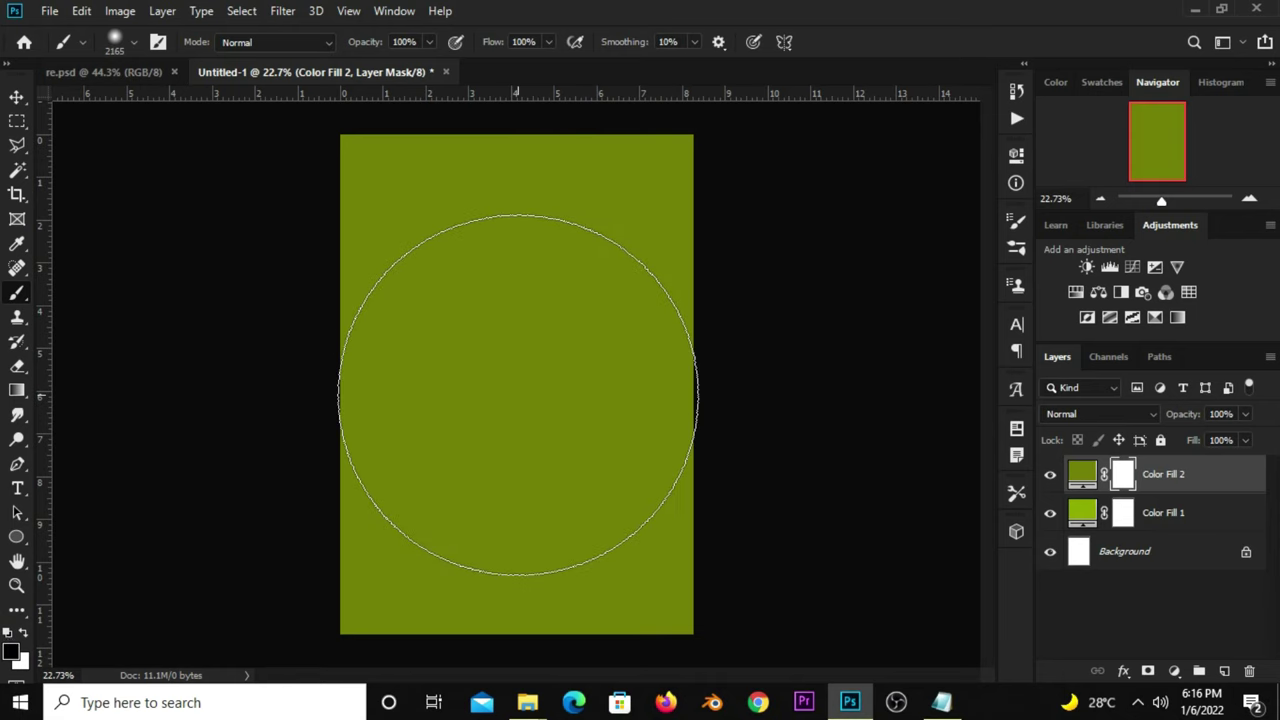
Enlarge the brush past 2500 and paint the mask centre twice to reveal lime
key("bracketright")
key("bracketright")
key("bracketright")
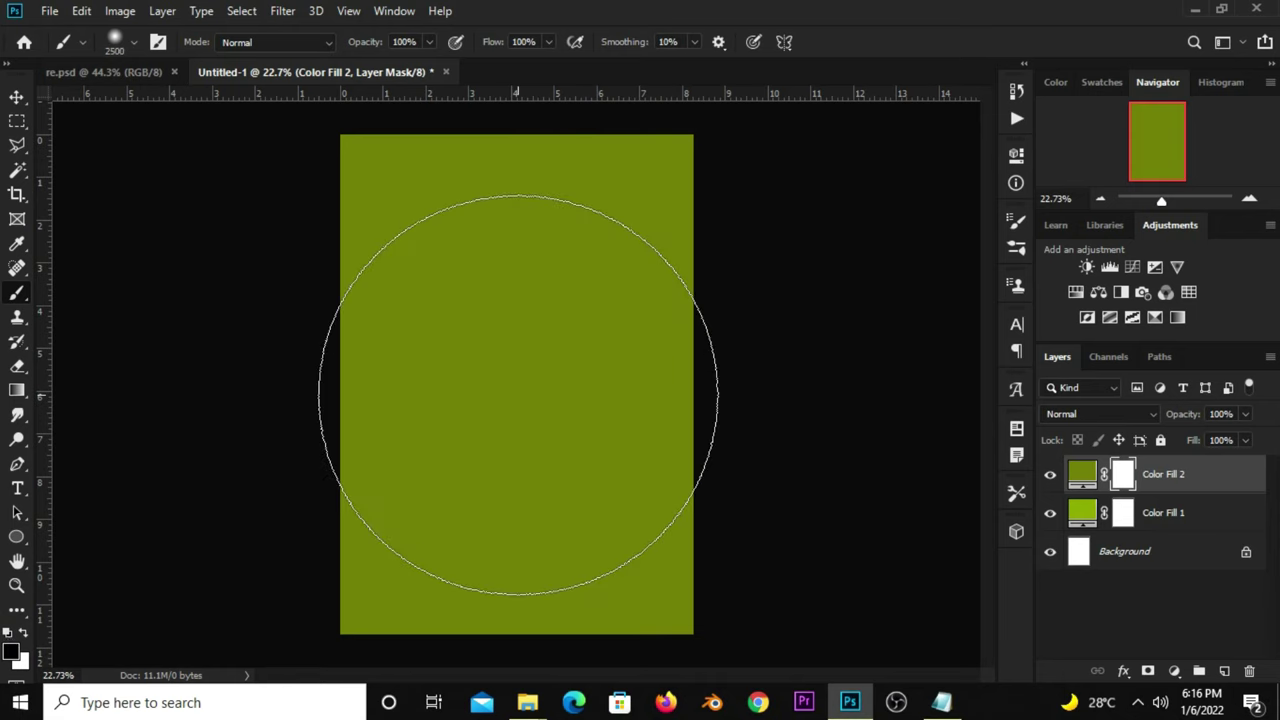
key("bracketright")
left_click(516, 388)
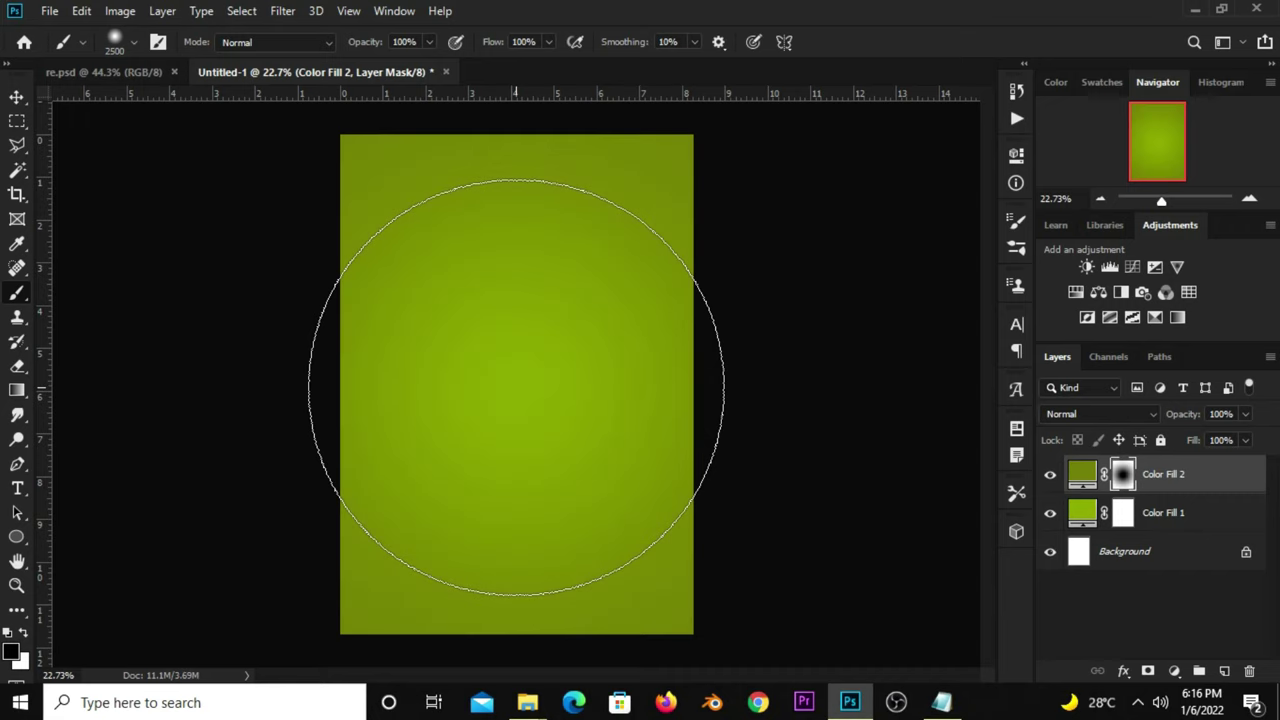
left_click(516, 388)
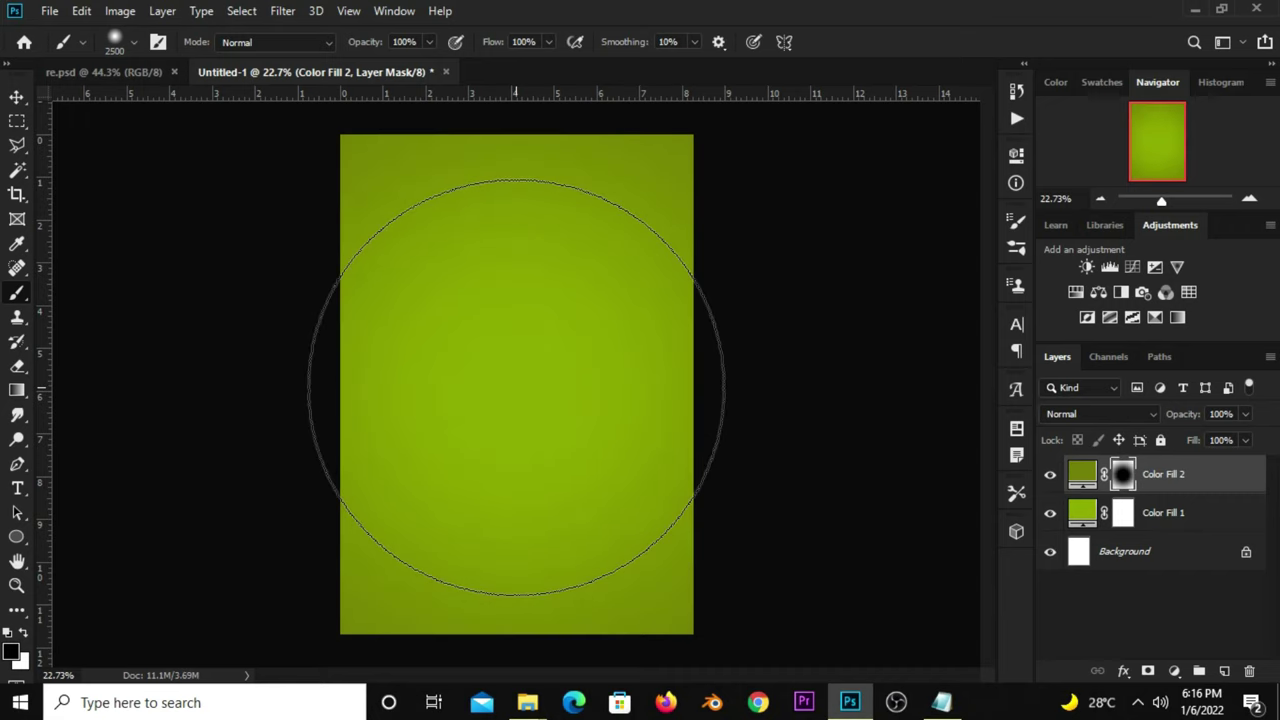
left_click_drag(17, 98, 68, 103)
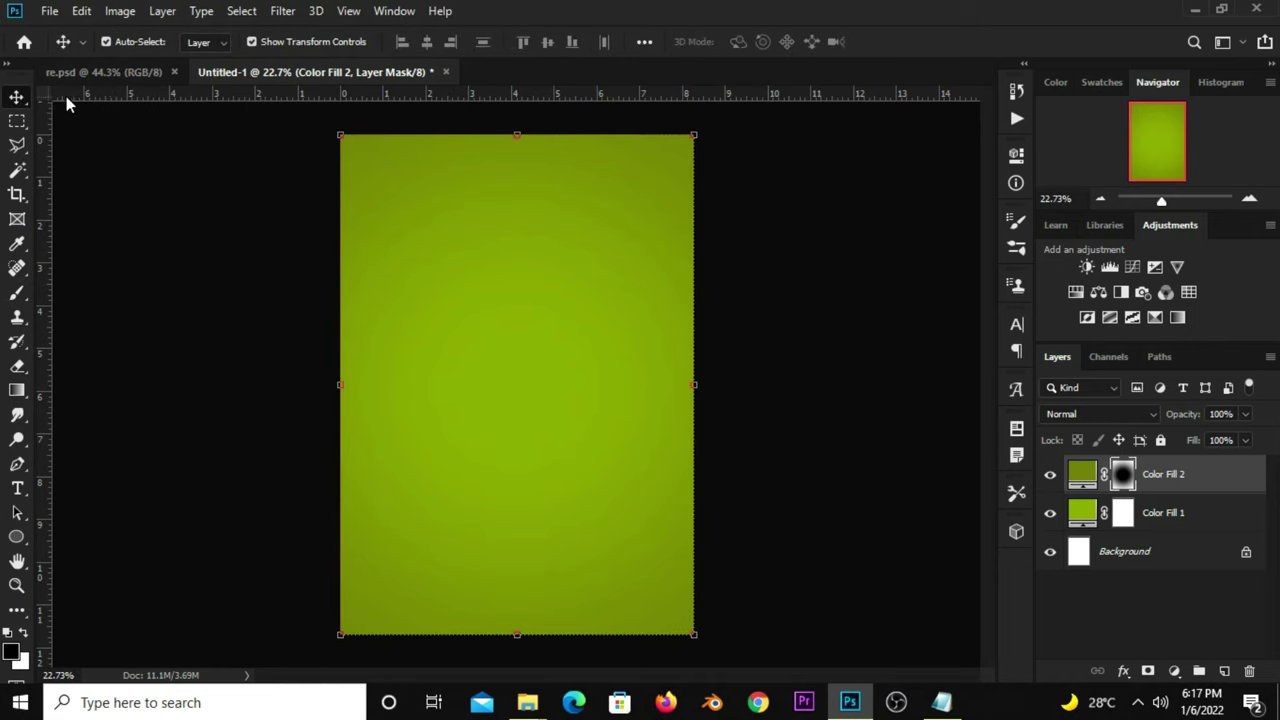
left_click(1050, 475)
Re-show Color Fill 2 and open salad post resources.psd from recent files
left_click(790, 408)
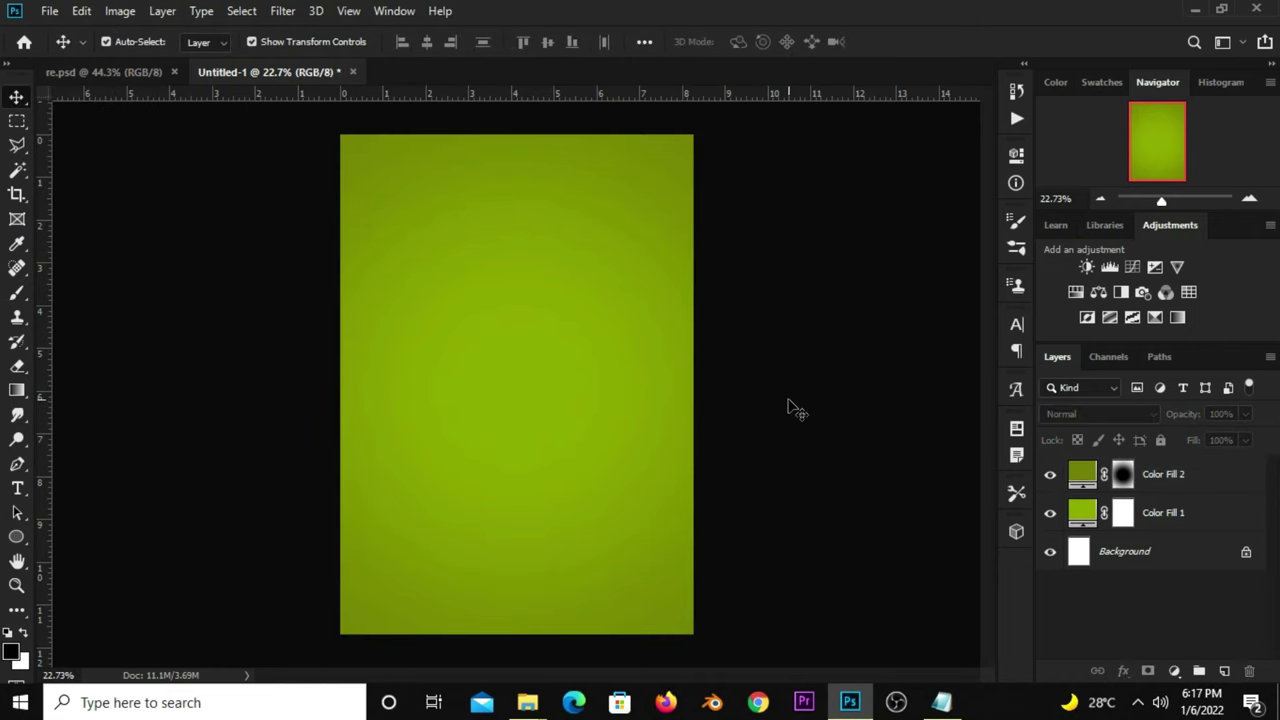
left_click(50, 11)
mouse_move(86, 122)
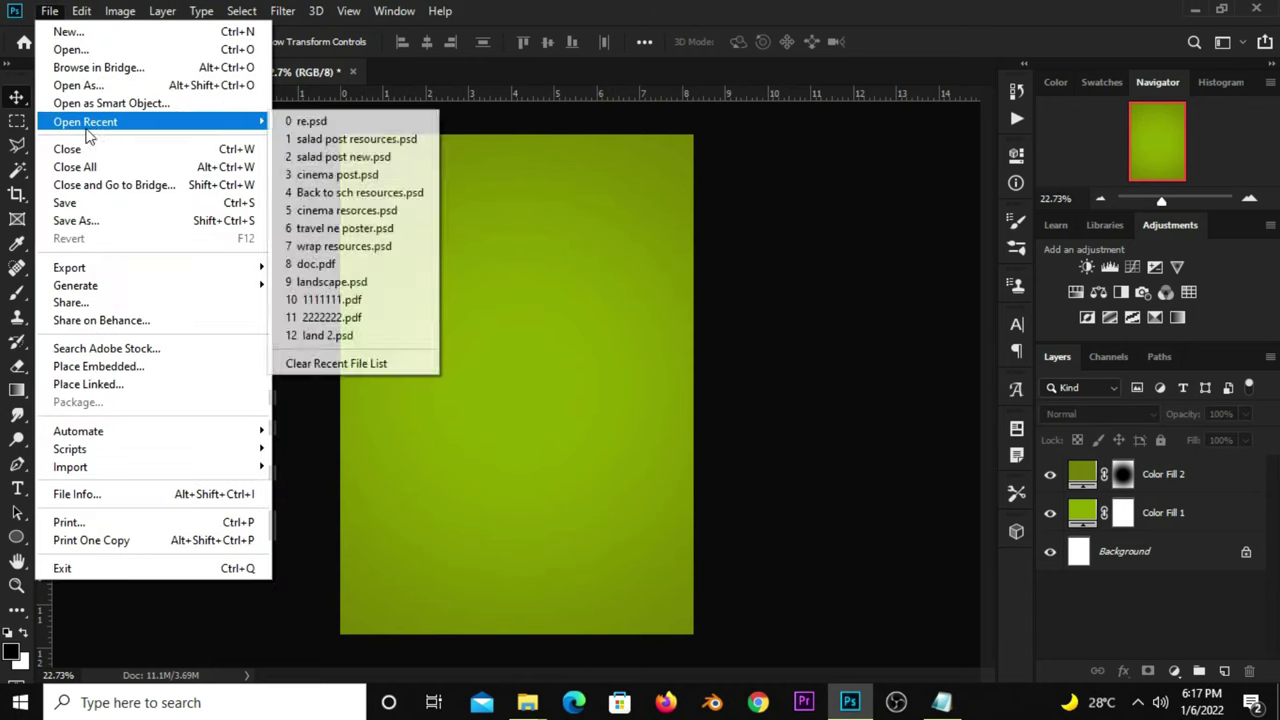
left_click(340, 139)
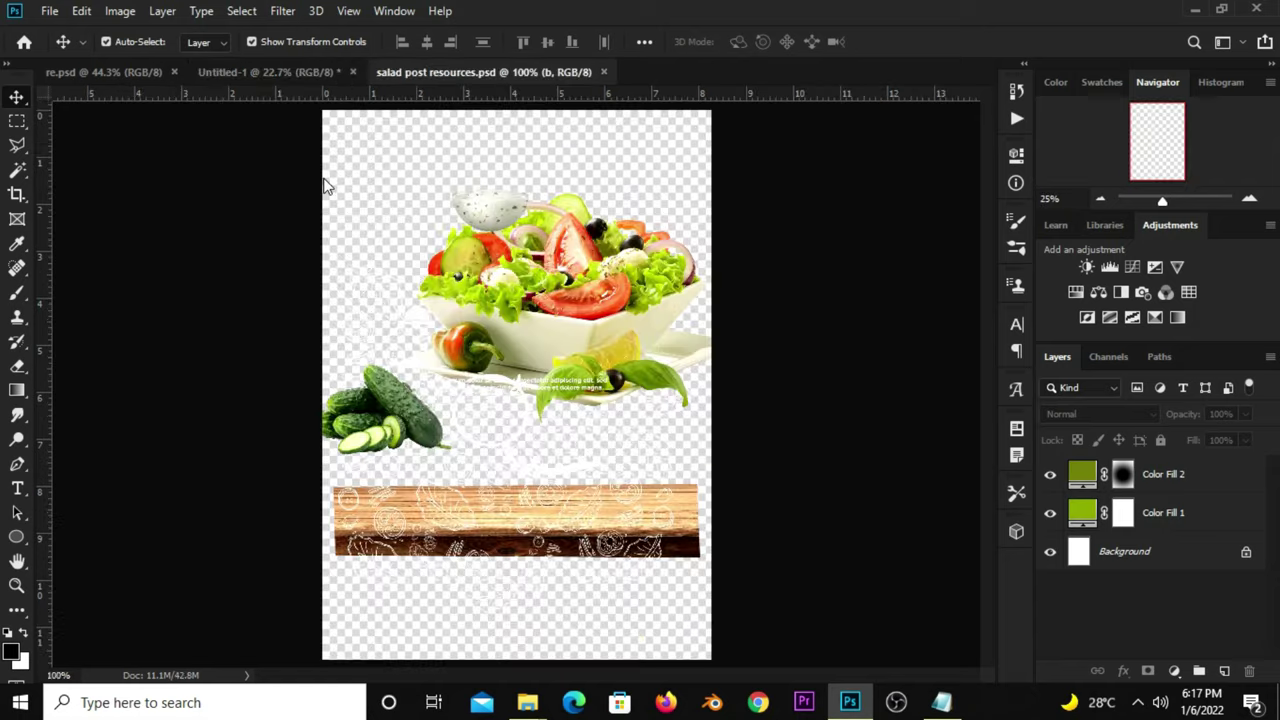
Show and copy the chalkboard layer b, then paste it into Untitled-1
left_click(1050, 475)
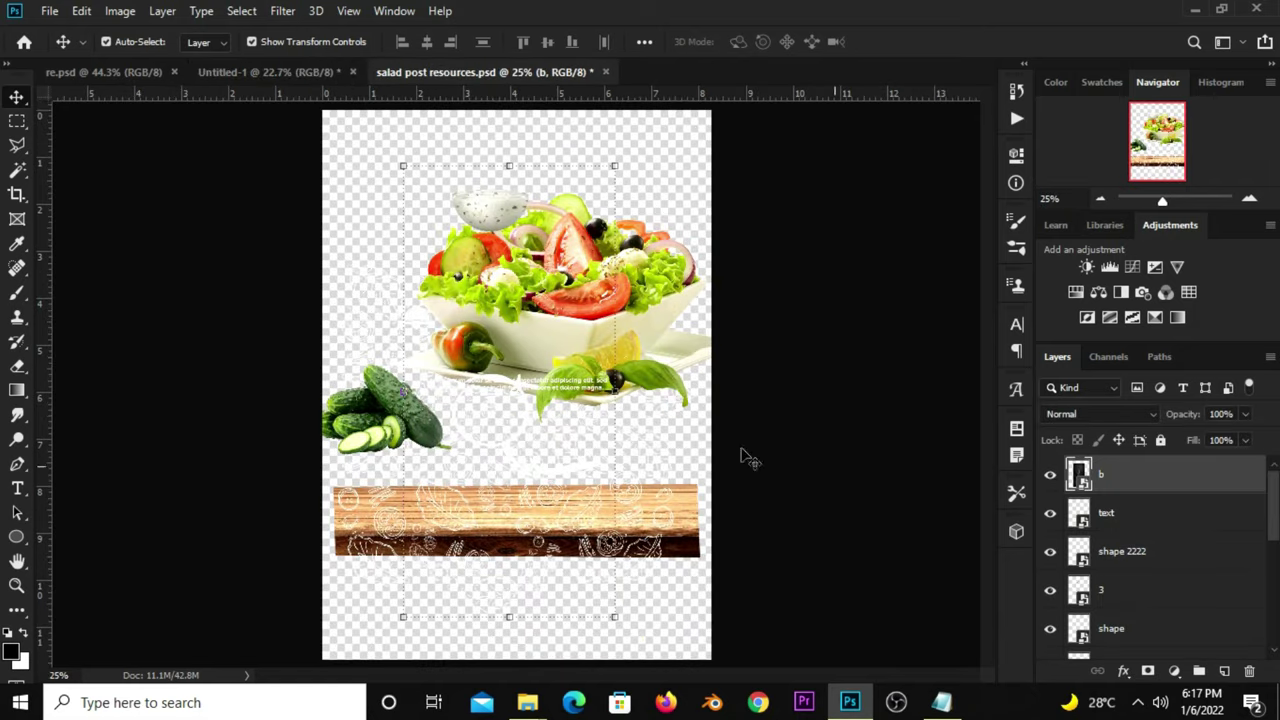
left_click_drag(557, 406, 546, 414)
key("ctrl+c")
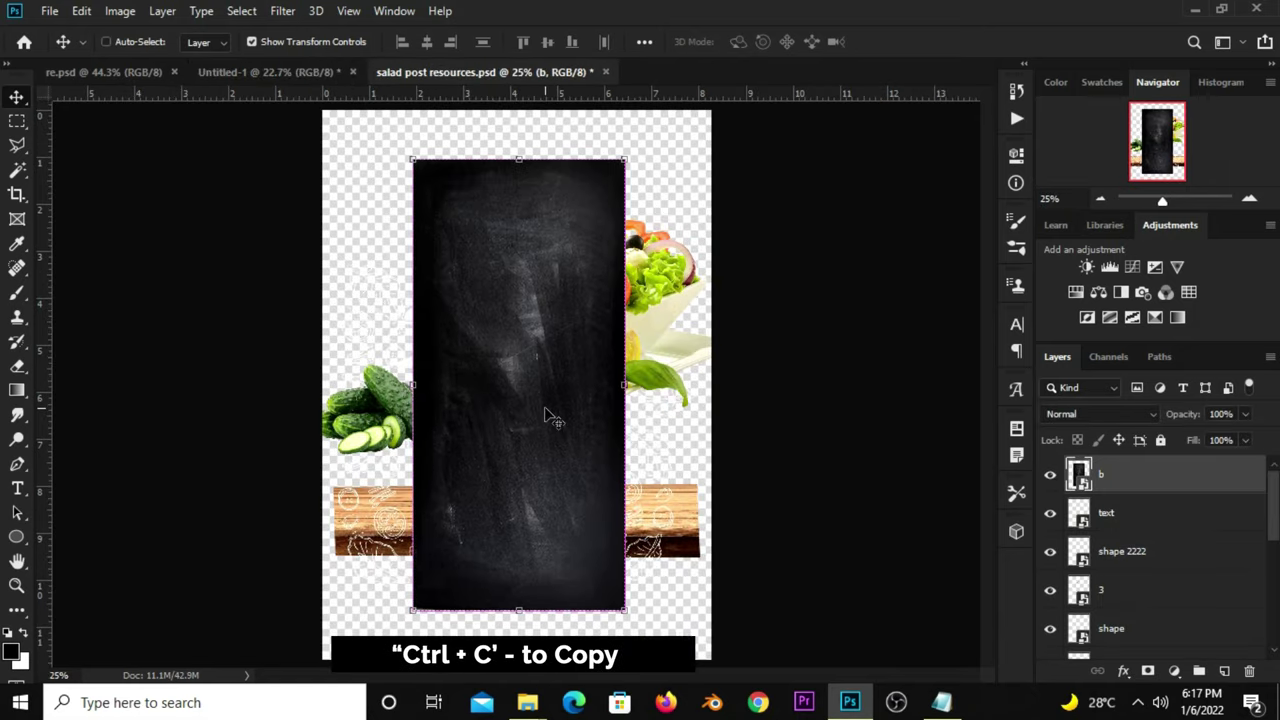
left_click(252, 70)
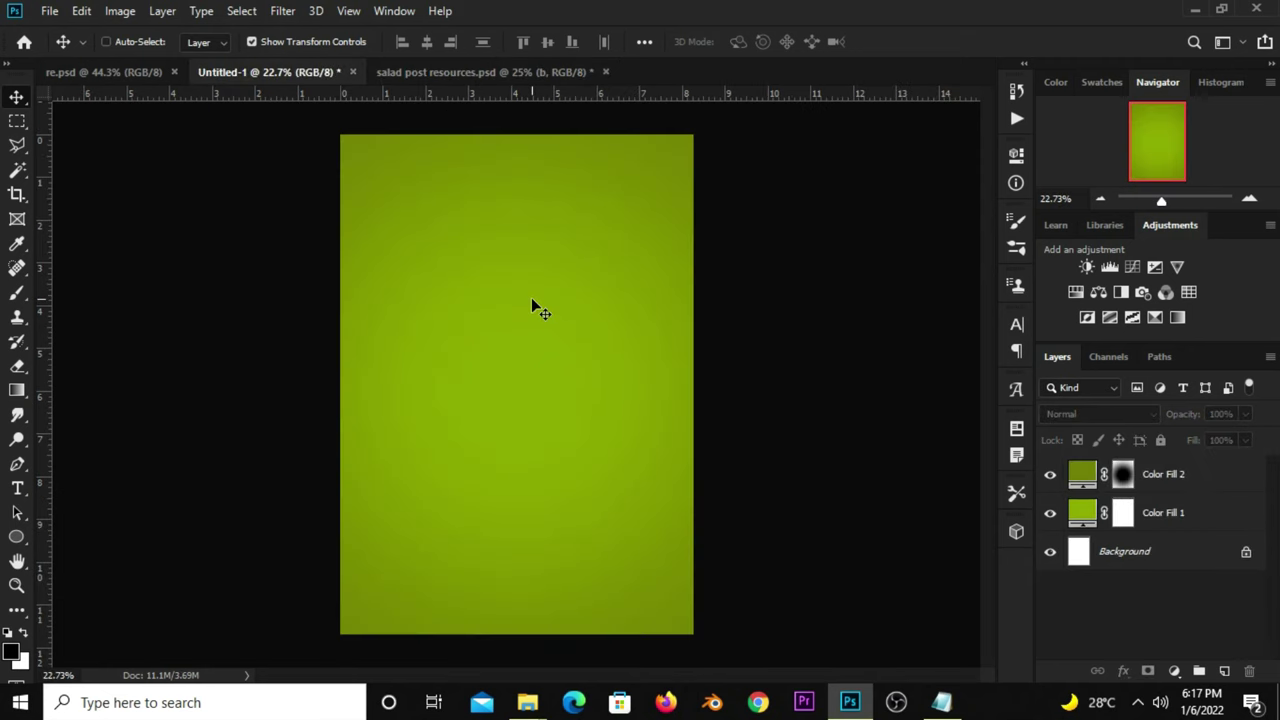
key("ctrl+v")
Convert the pasted chalkboard to a smart object and scale it to cover the poster
left_click_drag(555, 383, 485, 361)
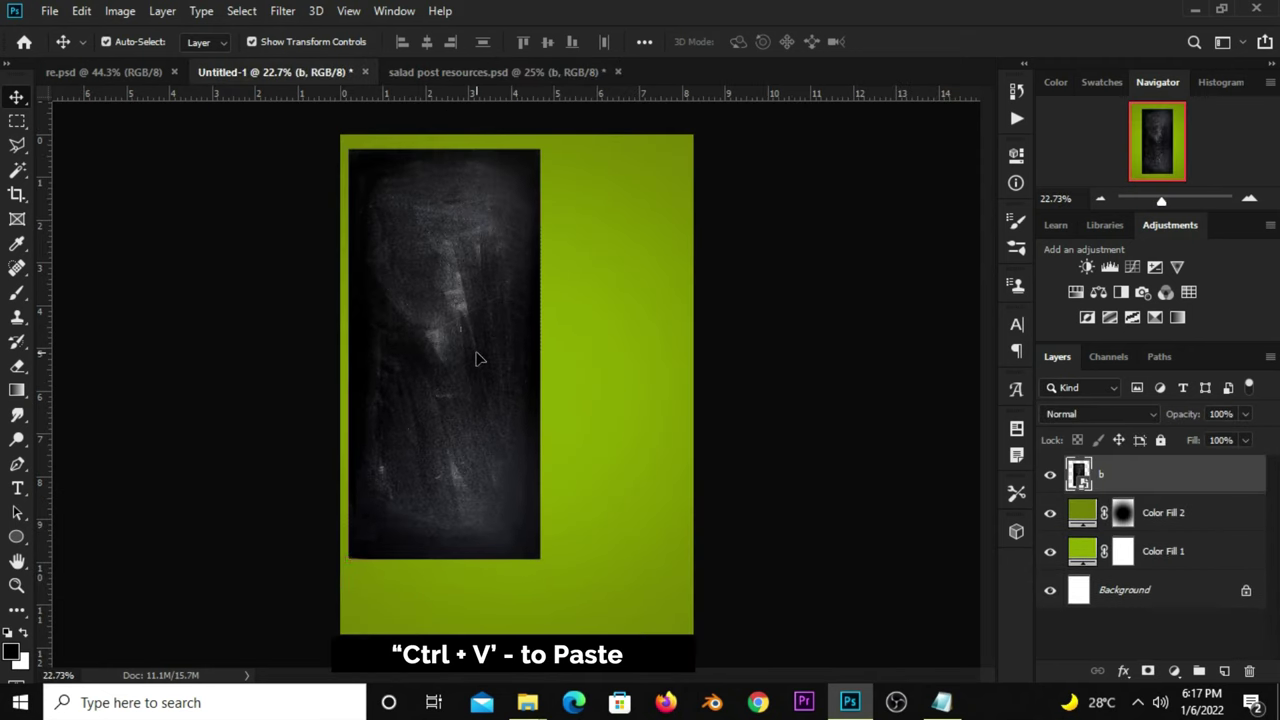
right_click(1107, 488)
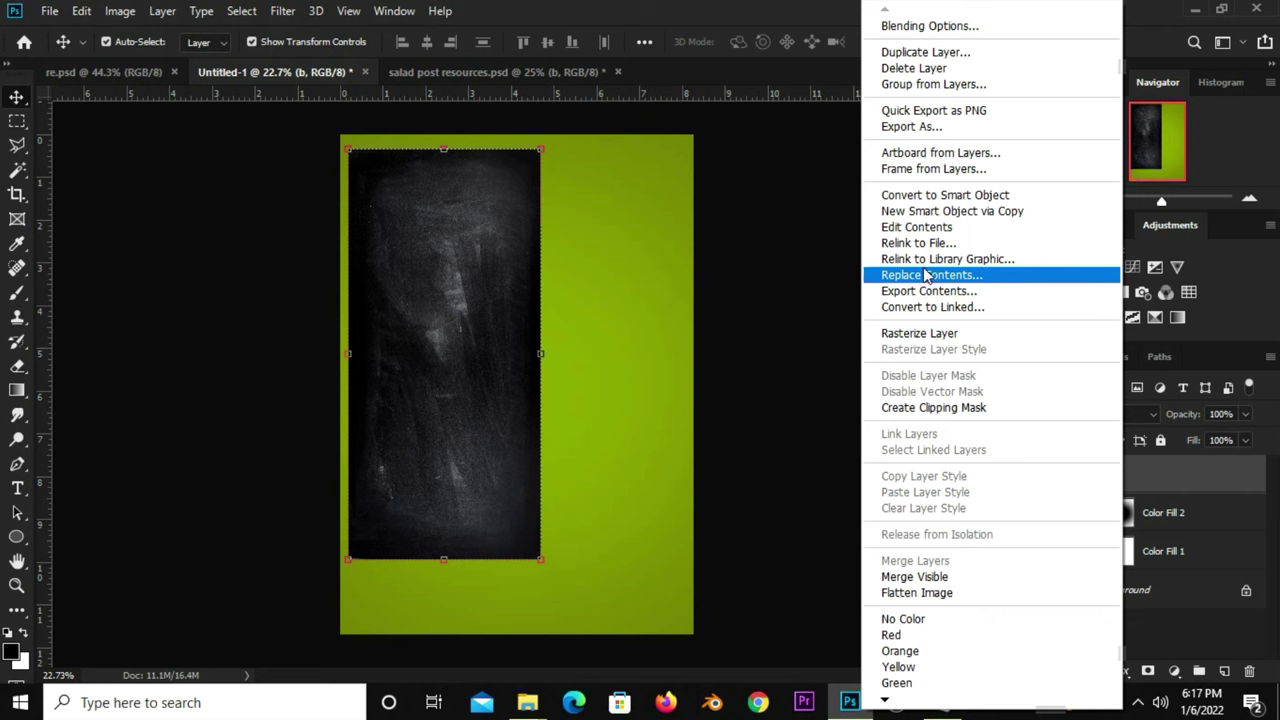
left_click(935, 196)
key("ctrl+t")
left_click_drag(544, 352, 757, 352)
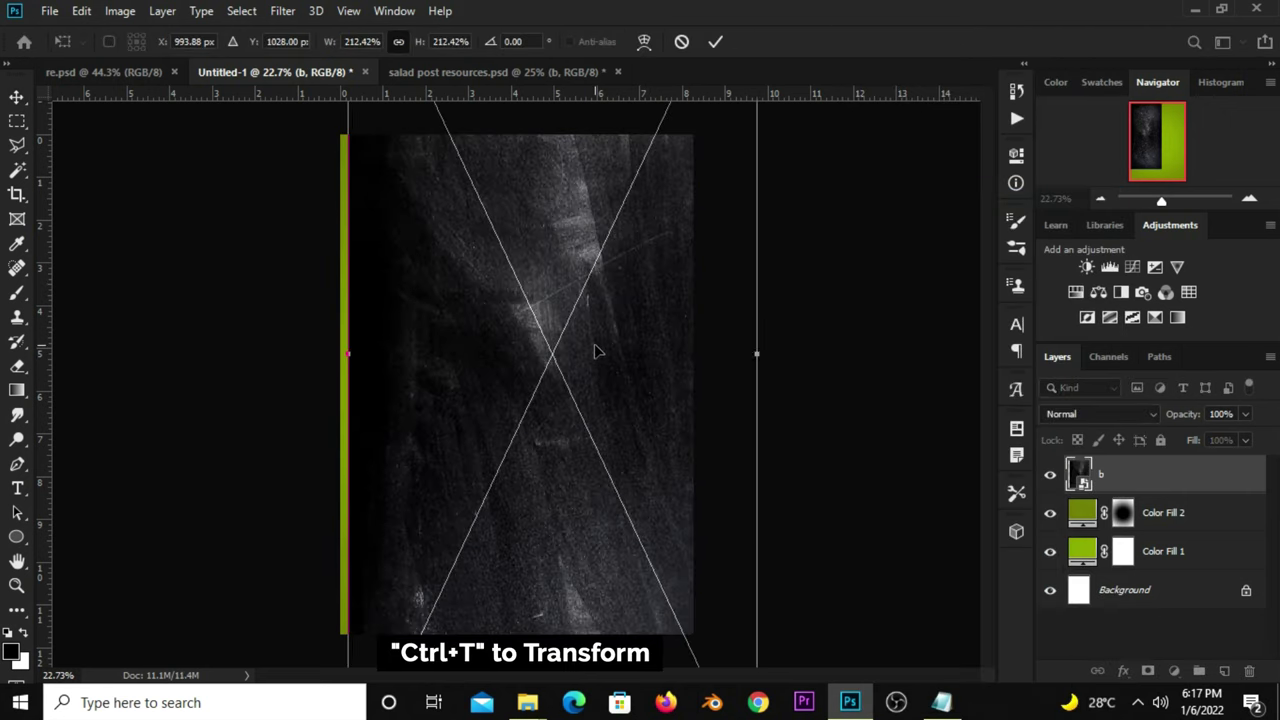
left_click_drag(594, 349, 558, 357)
left_click(717, 41)
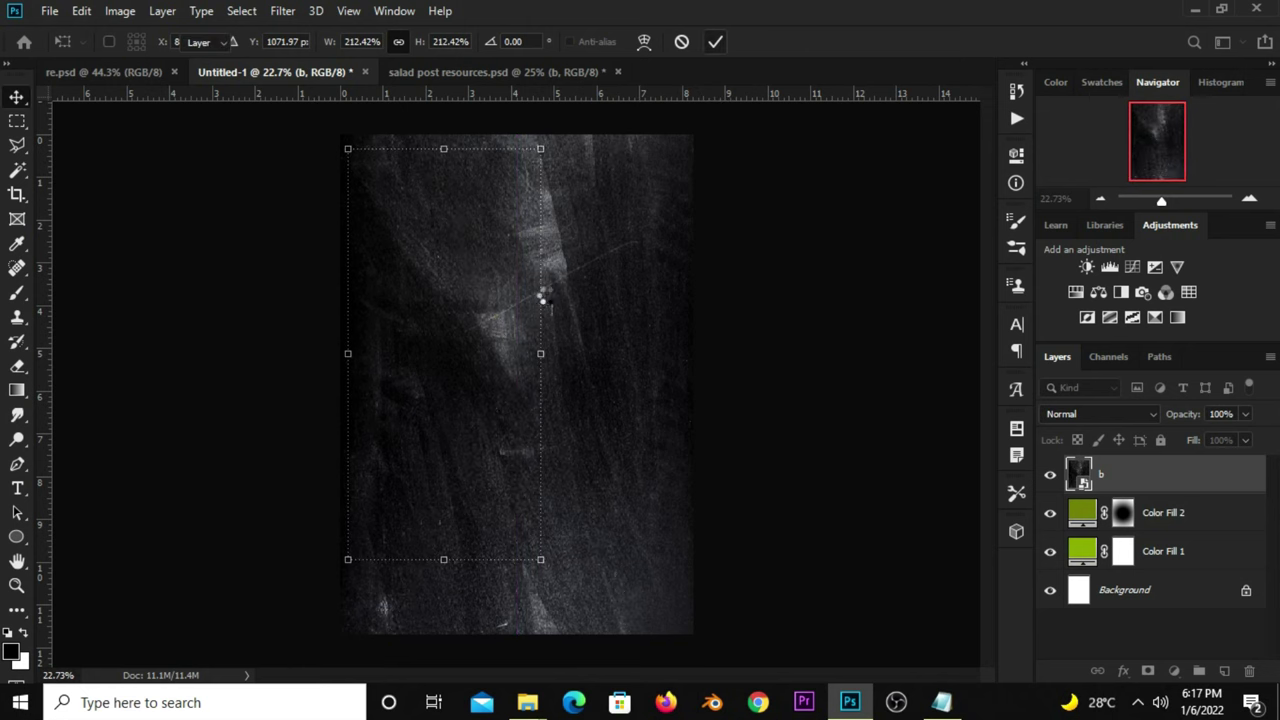
mouse_move(551, 286)
left_mouse_down()
mouse_move(550, 310)
mouse_move(550, 296)
left_mouse_up()
Set the chalkboard layer to Soft Light blending at about 25% opacity
left_click(1093, 416)
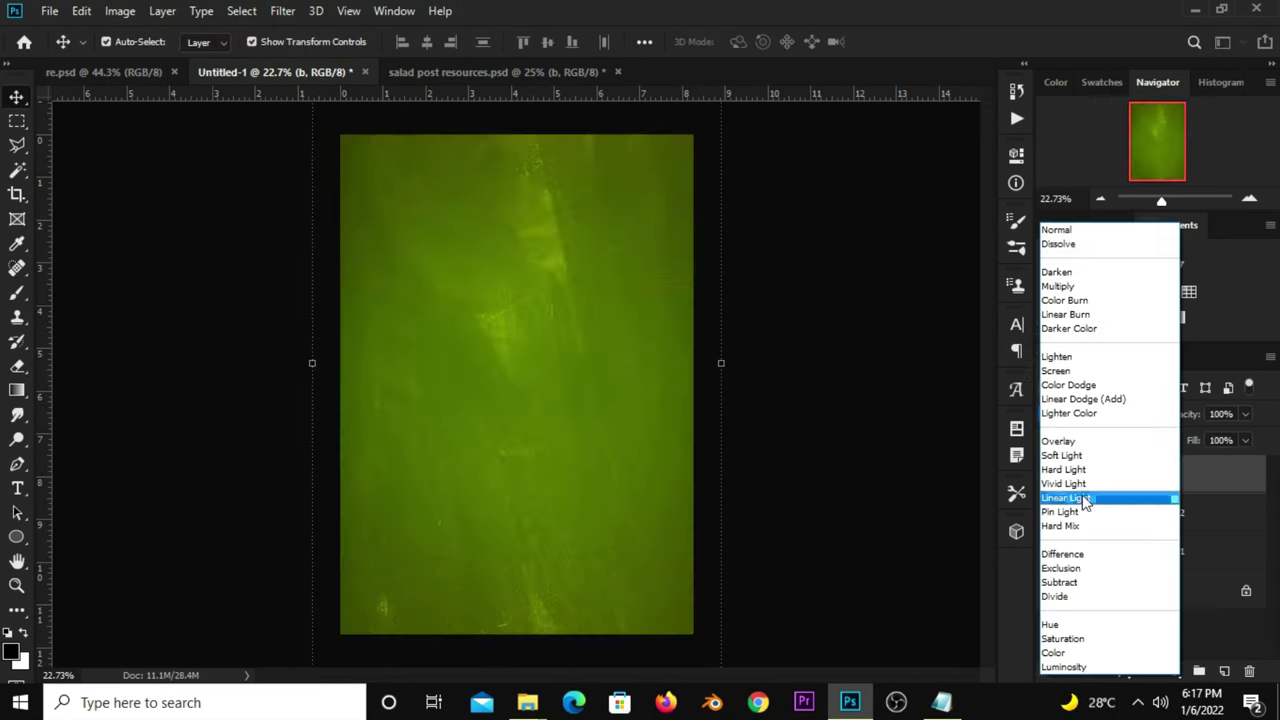
left_click(1077, 458)
left_click(1245, 414)
left_click_drag(1250, 437, 1185, 441)
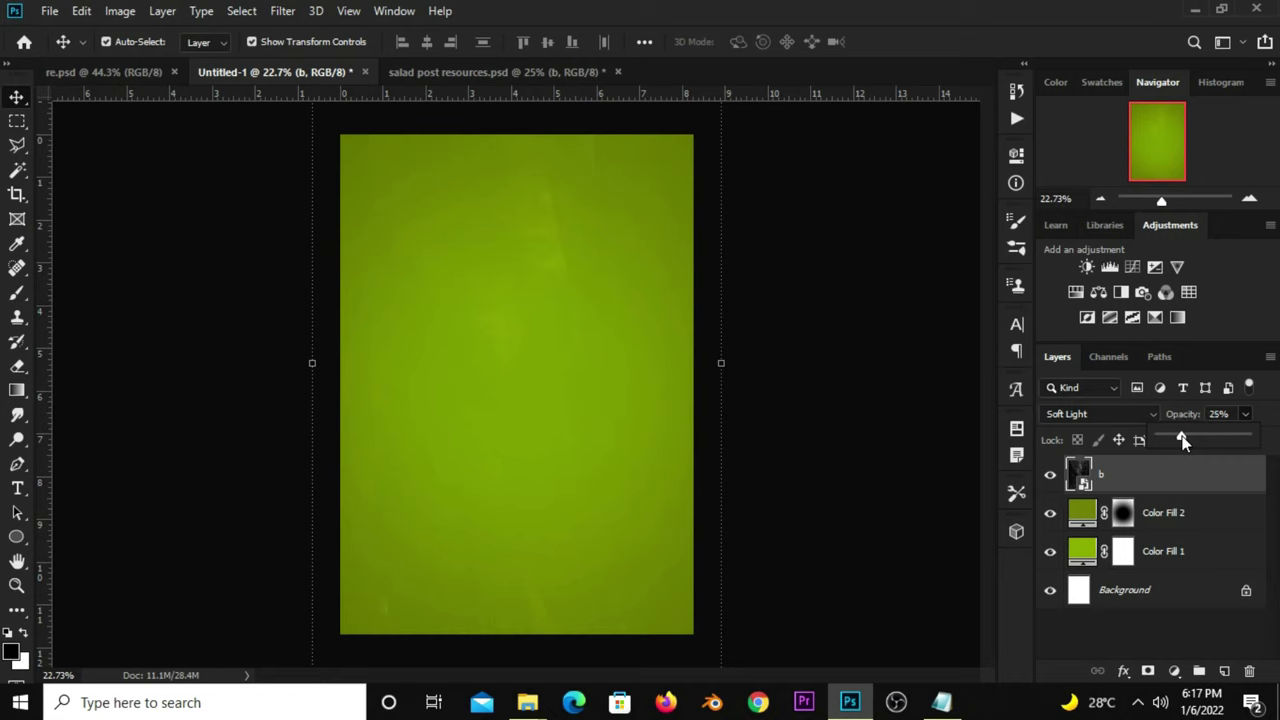
left_click(1150, 625)
left_click(1050, 475)
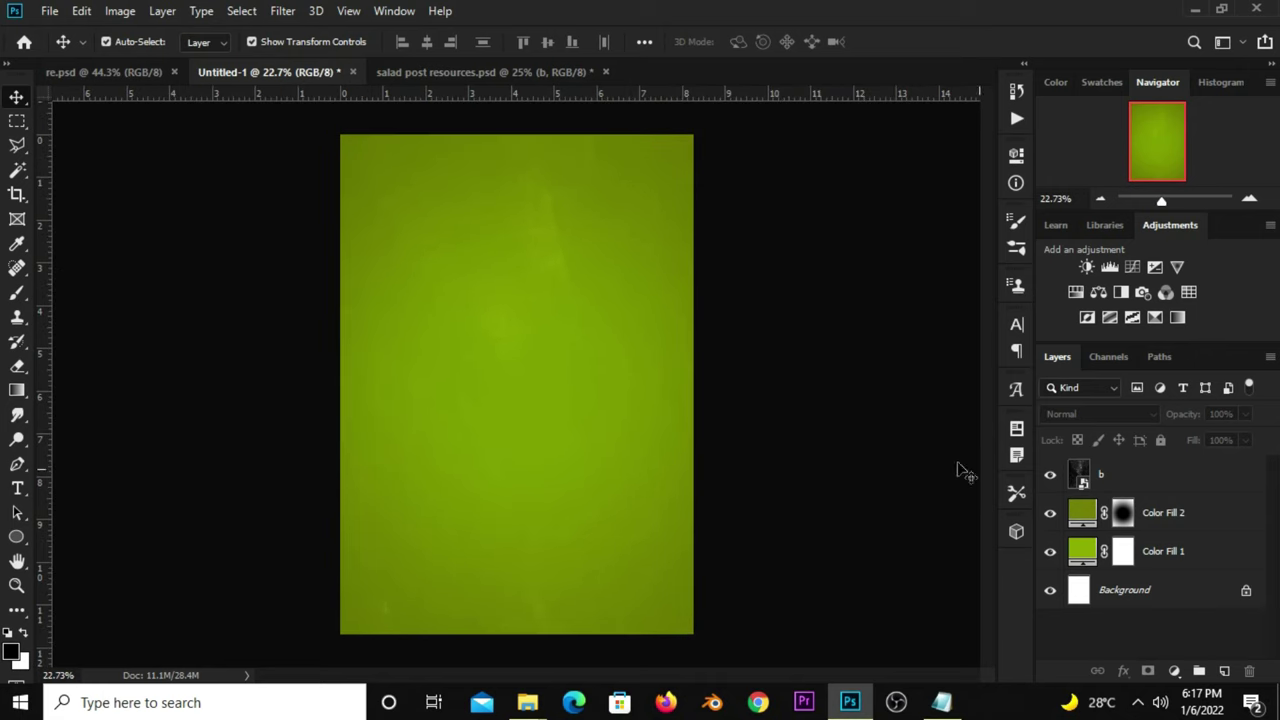
Add a new layer and paint a soft white 2300 px glow at the canvas centre
left_click(1225, 672)
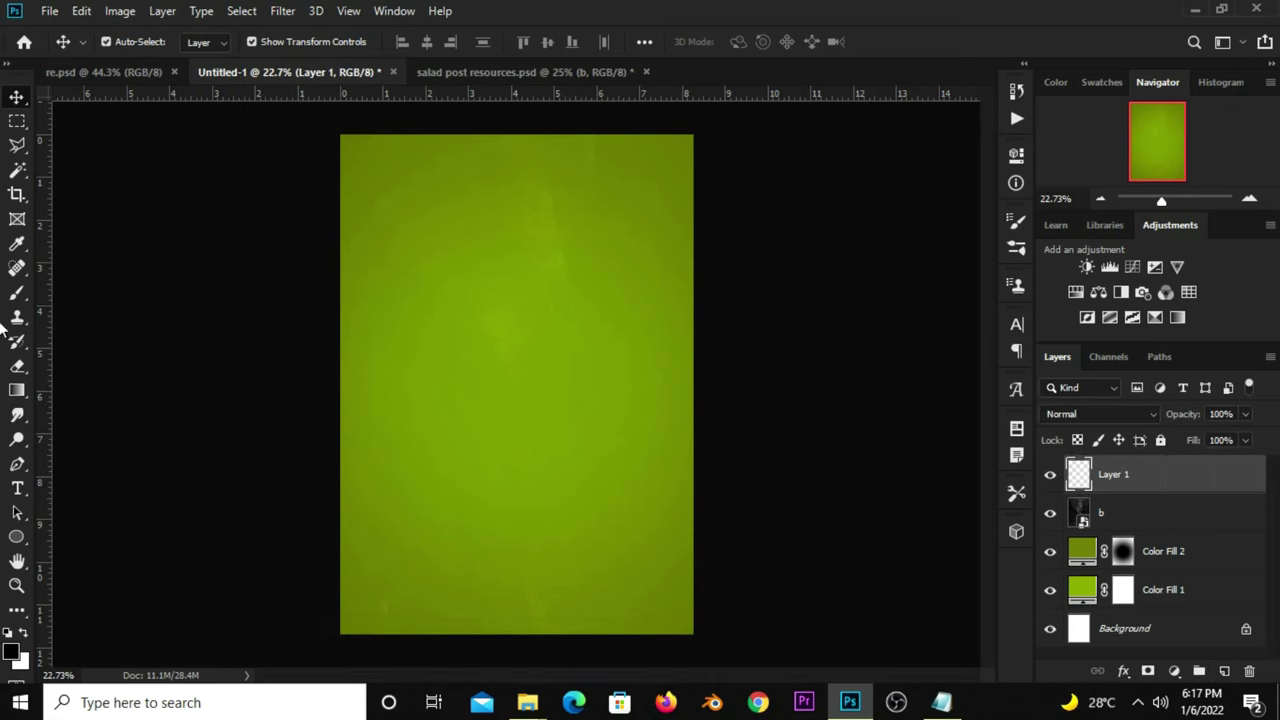
right_click(22, 290)
left_click(170, 294)
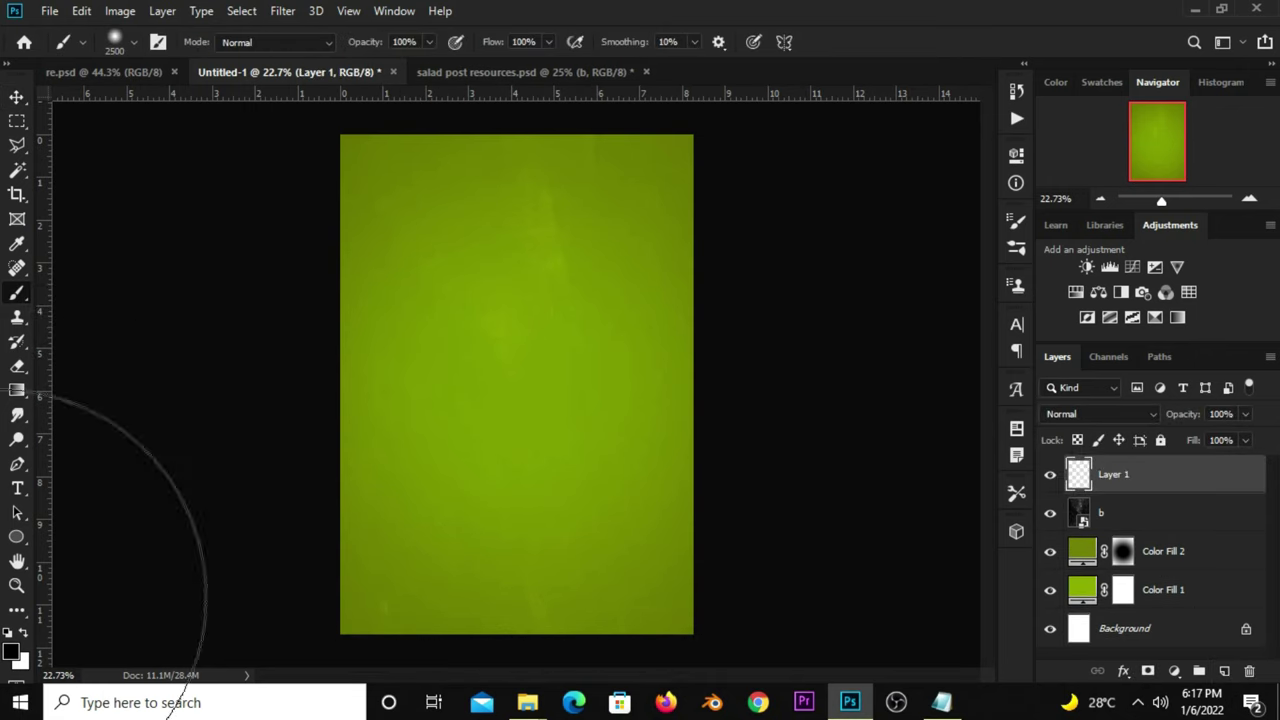
left_click(20, 631)
key("bracketleft")
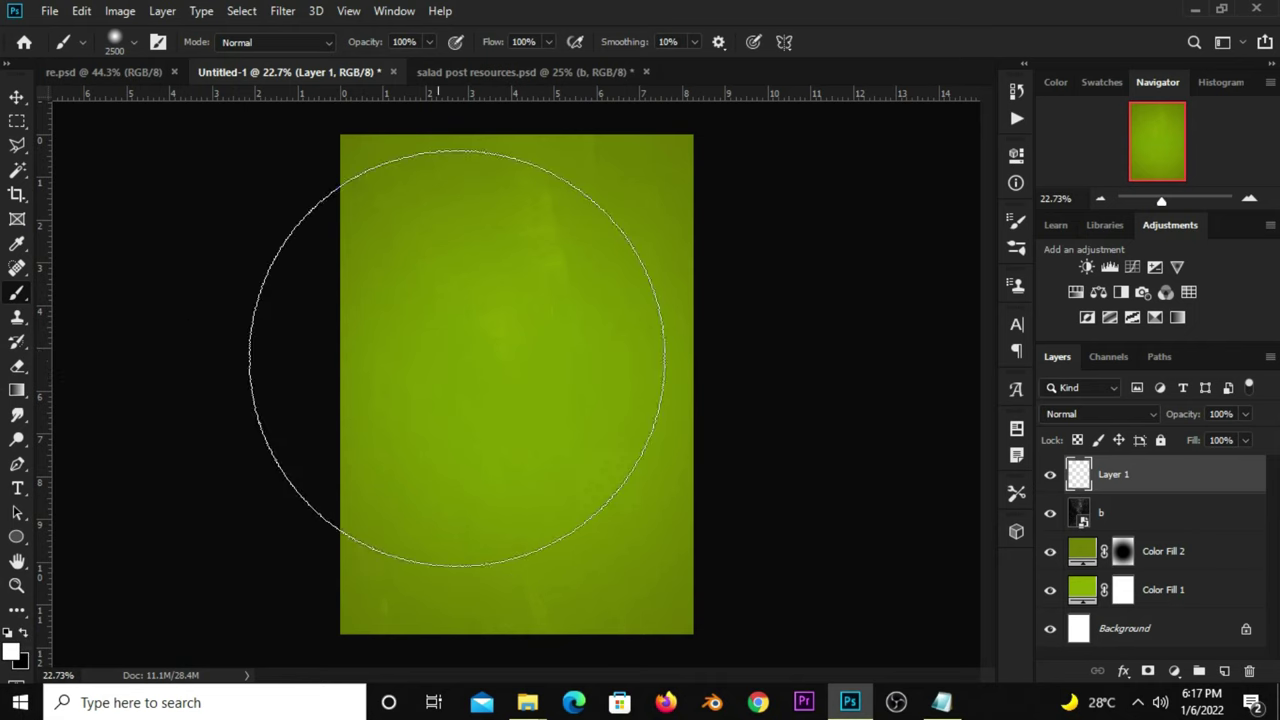
key("bracketleft")
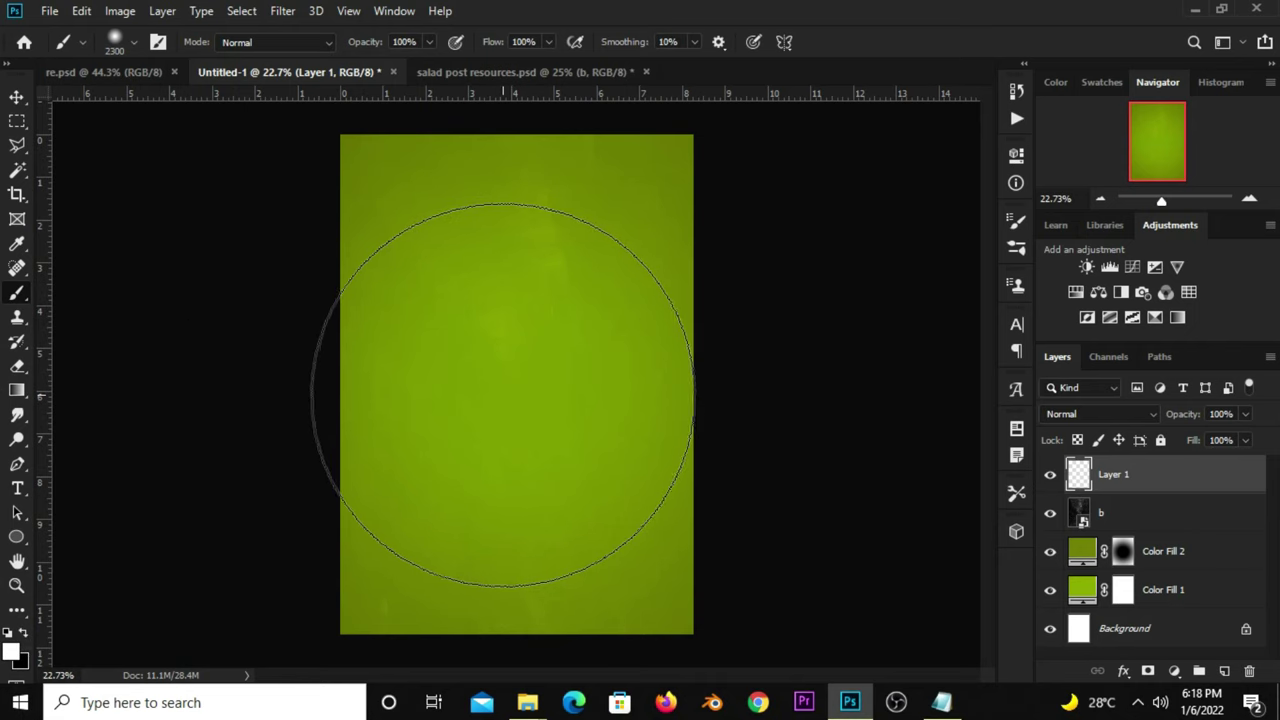
left_click(514, 390)
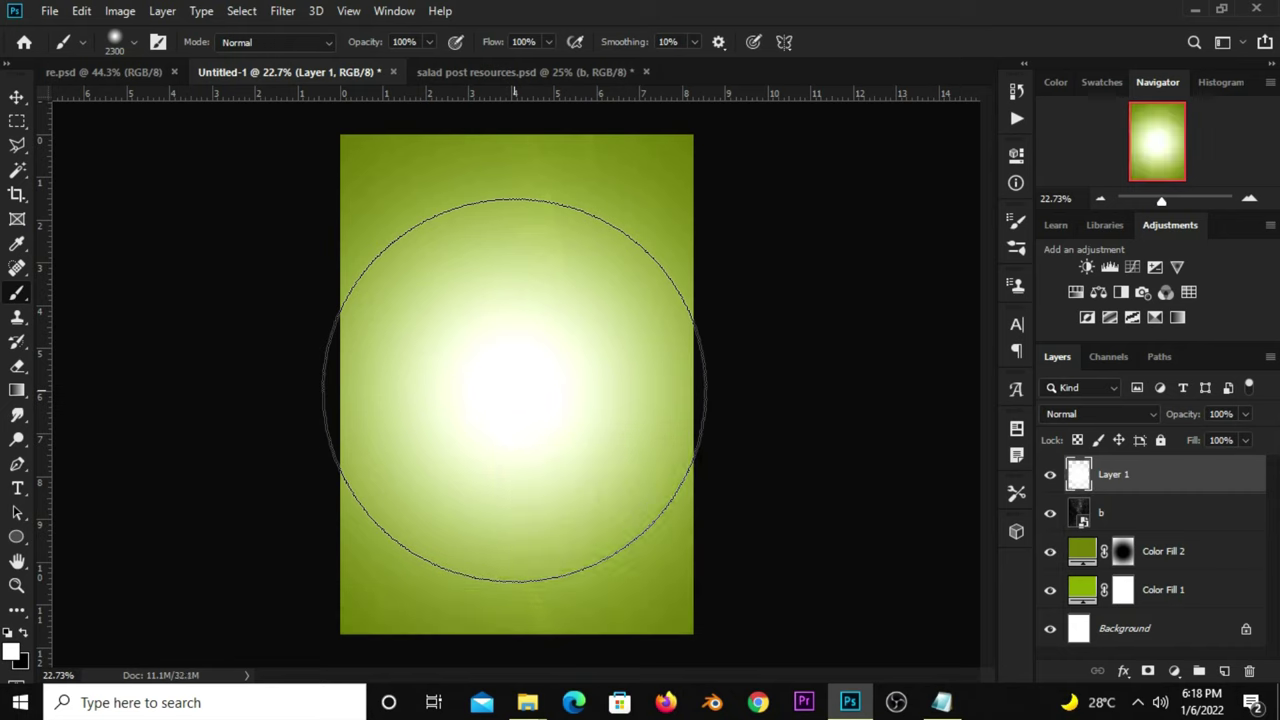
left_click_drag(16, 97, 97, 104)
left_click(97, 104)
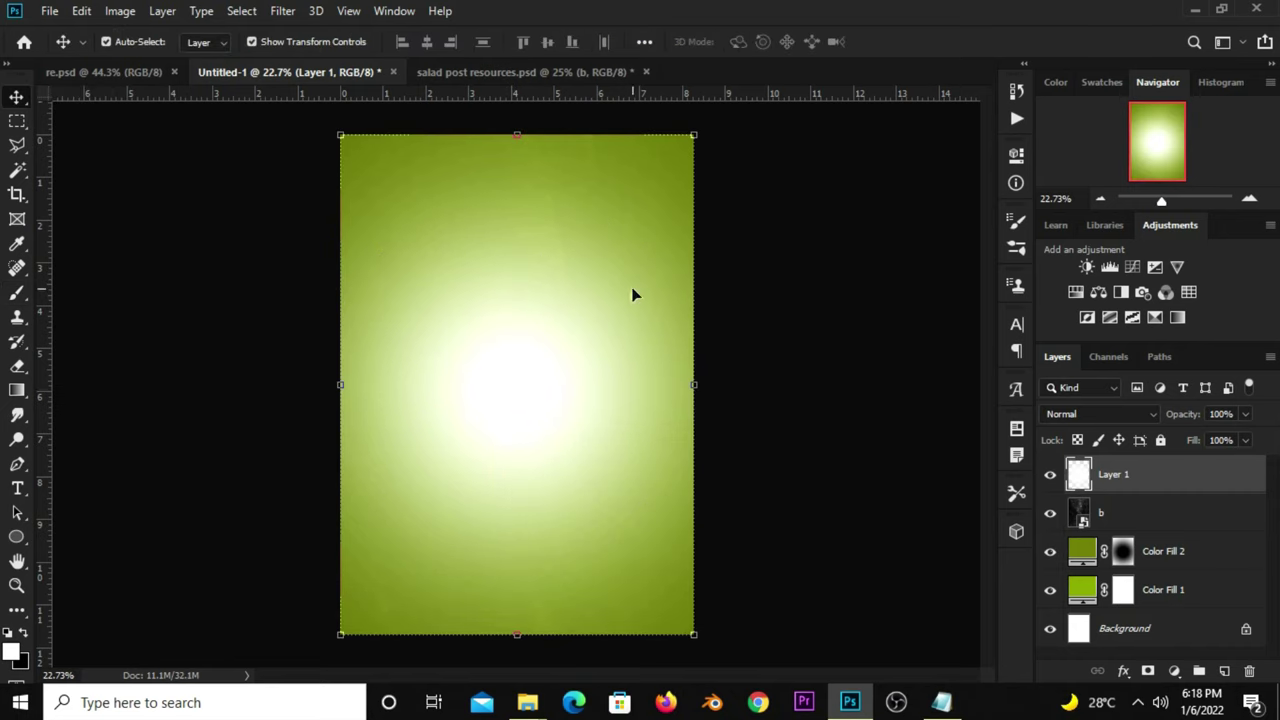
Set the glow layer to Soft Light and compare it on and off
left_click(1050, 476)
left_click(1073, 420)
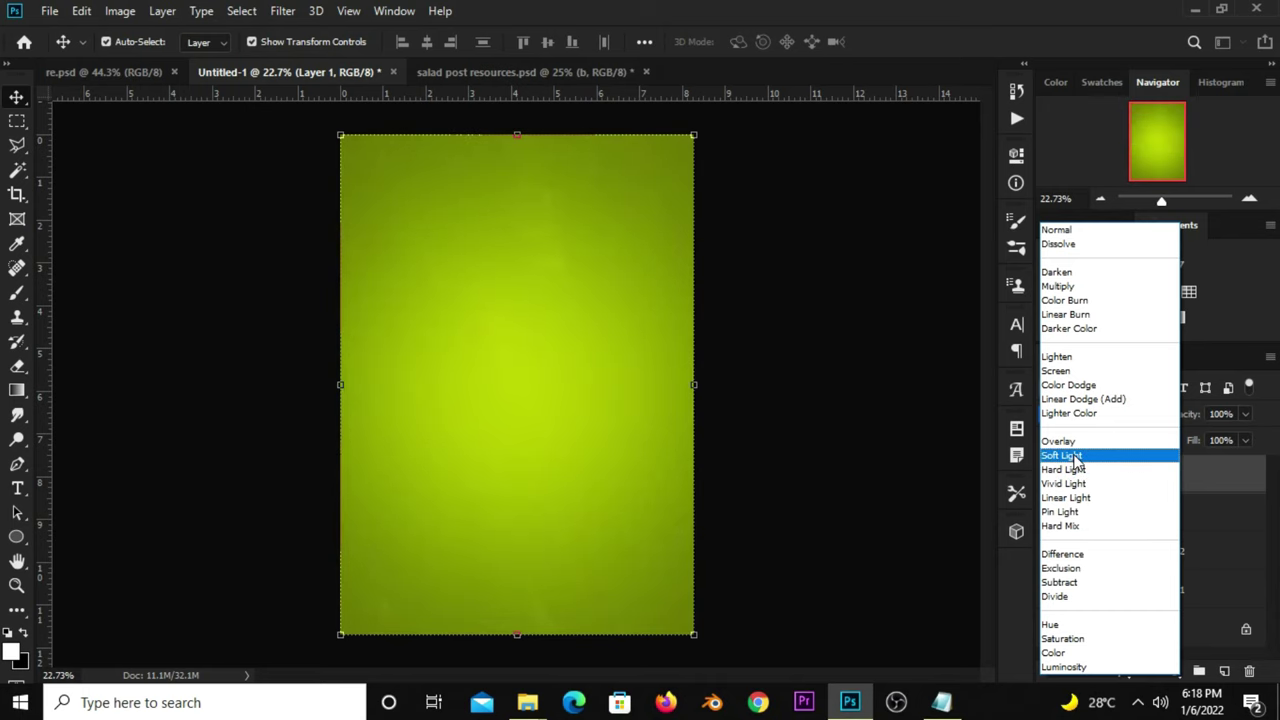
left_click(1075, 458)
left_click(1050, 480)
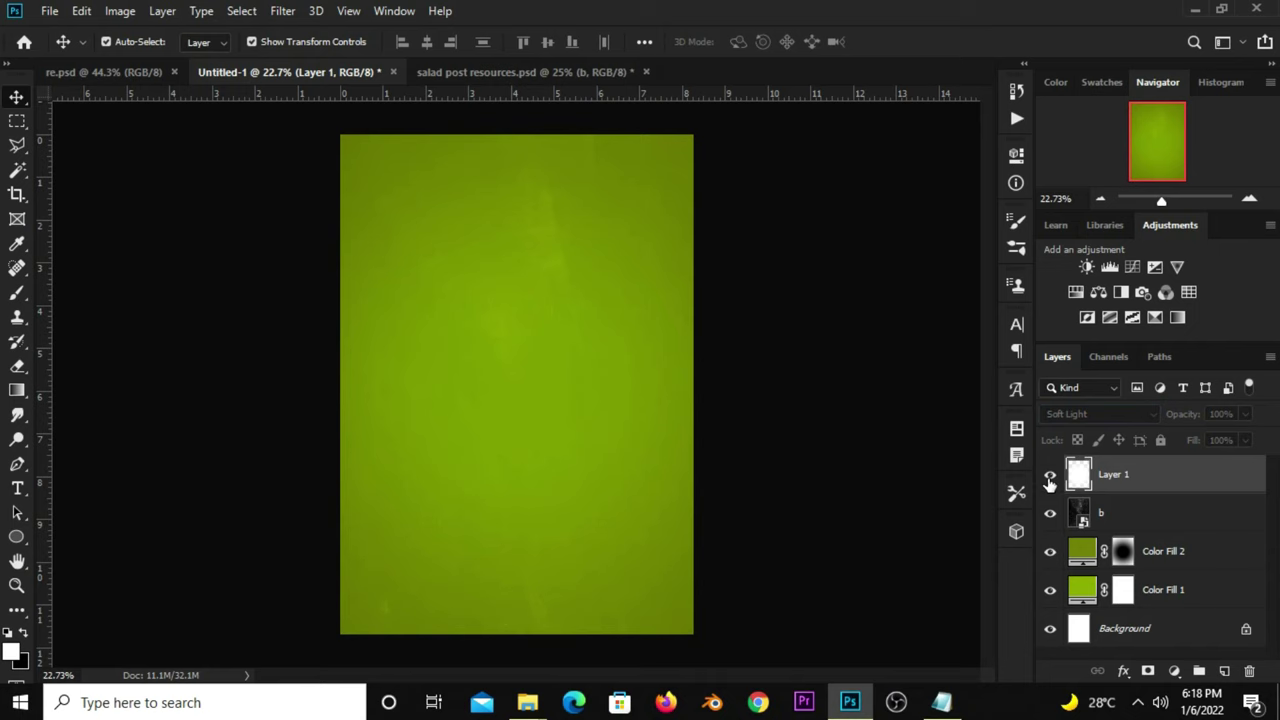
left_click(1050, 478)
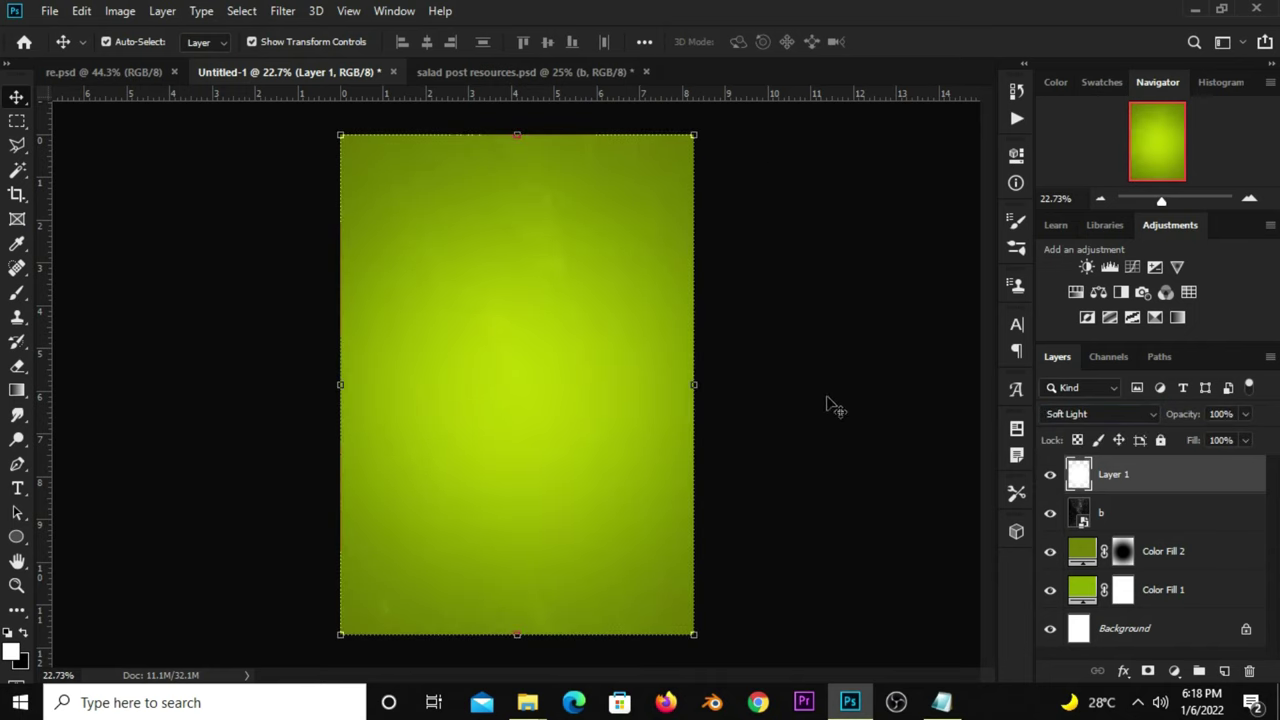
left_click(891, 477)
left_click(1050, 475)
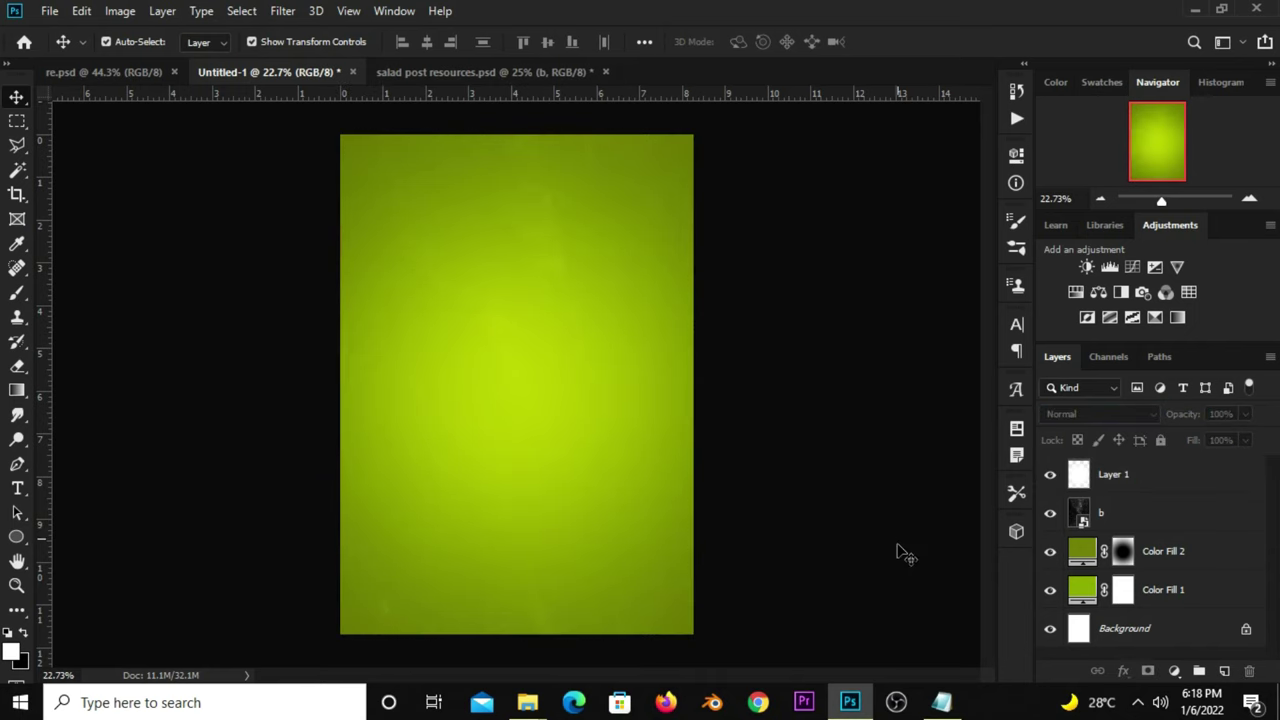
Add a Curves adjustment with an S-curve, darkening shadows and lifting highlights
left_click(1173, 670)
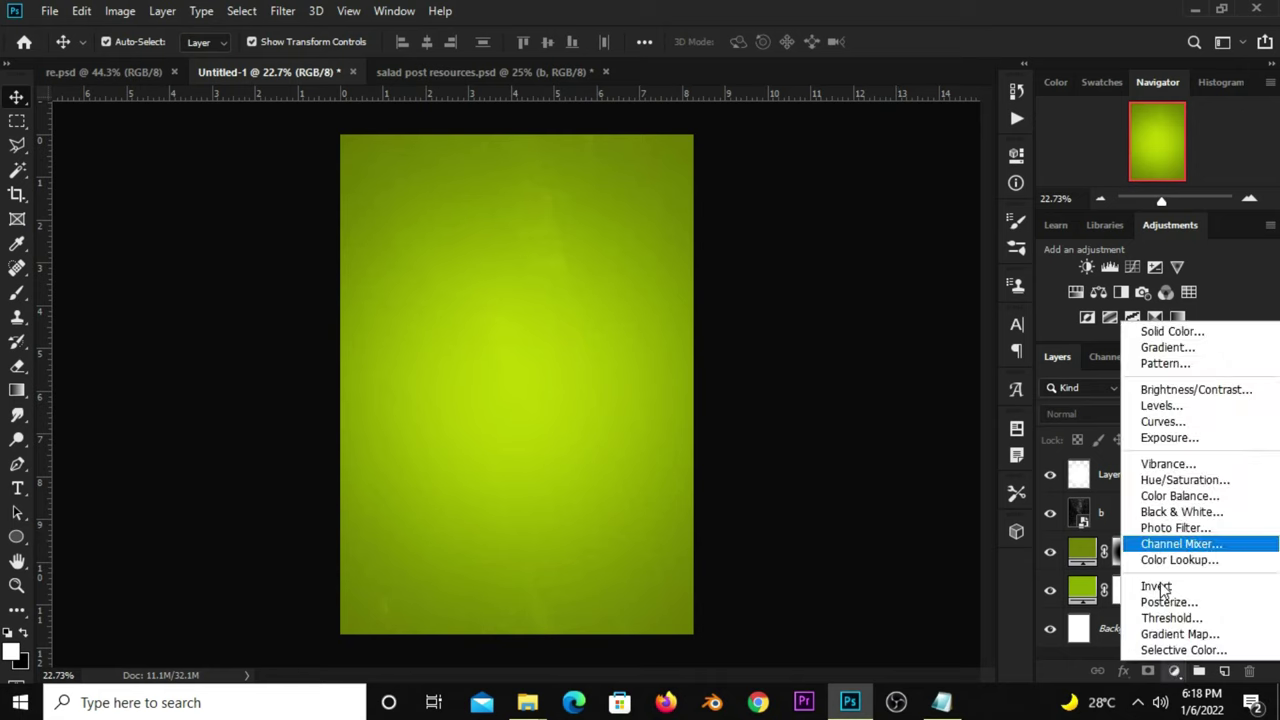
left_click(1156, 420)
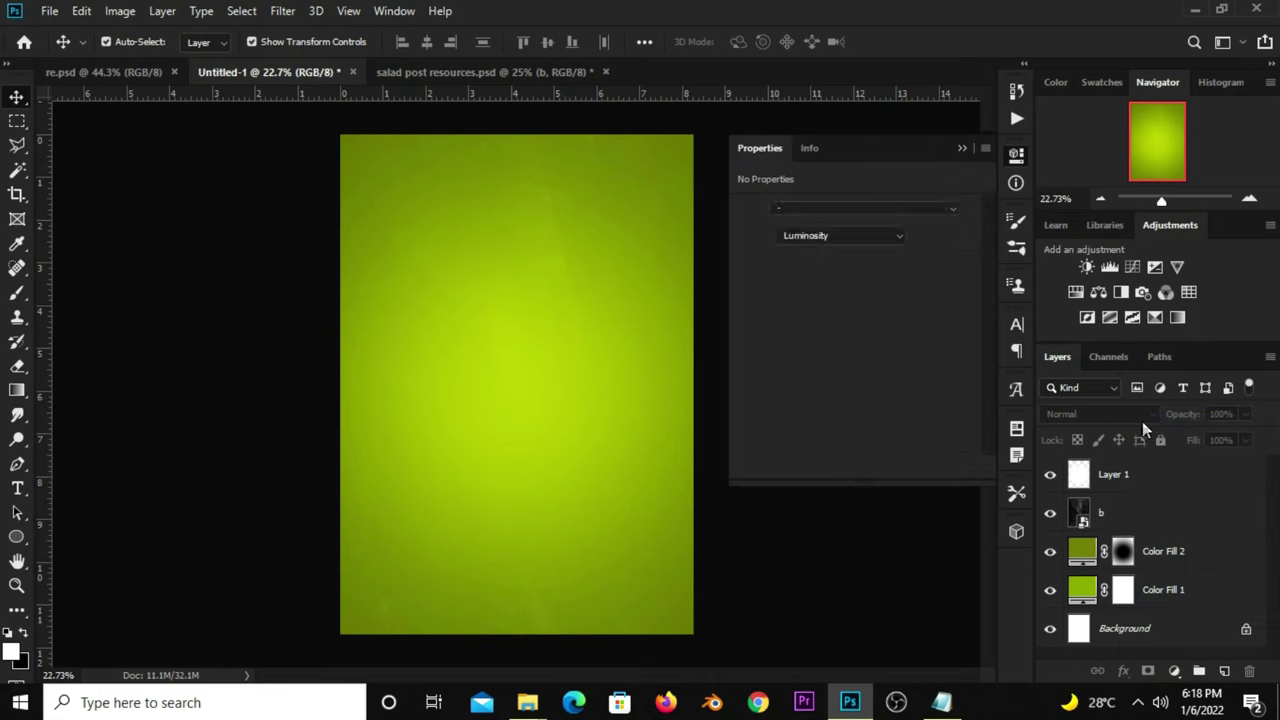
left_click_drag(831, 390, 842, 398)
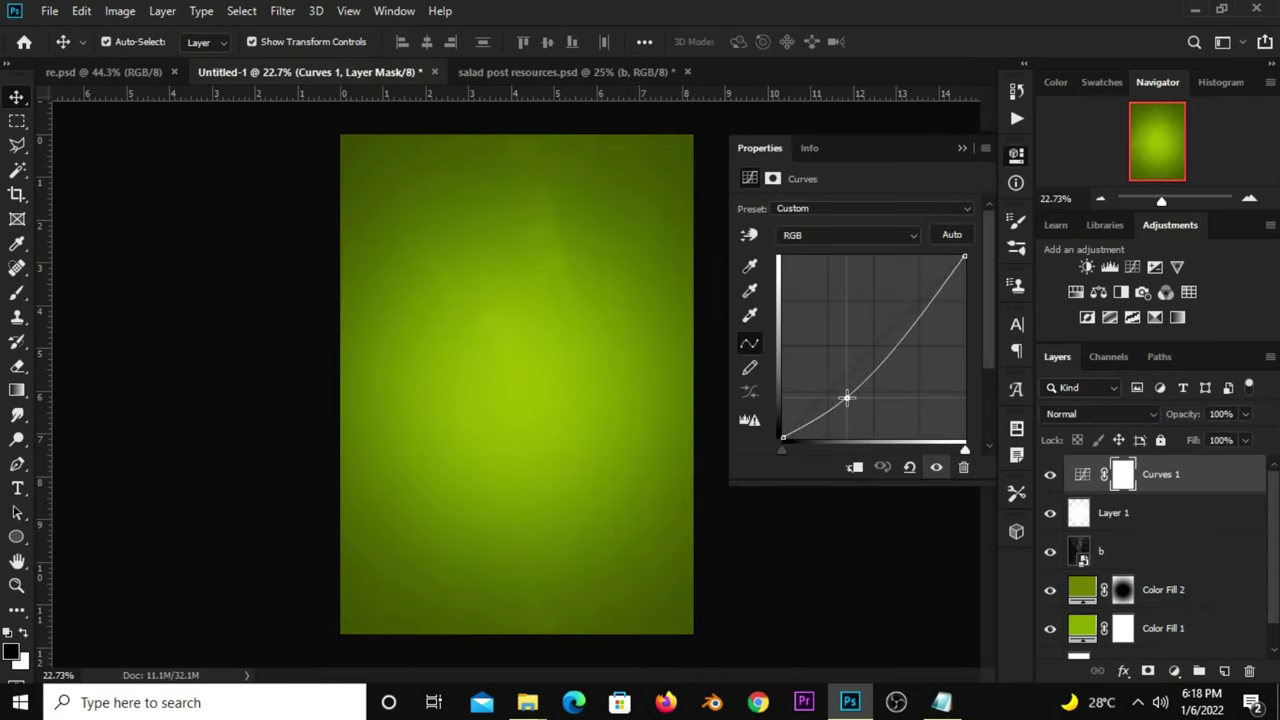
left_click_drag(914, 316, 917, 312)
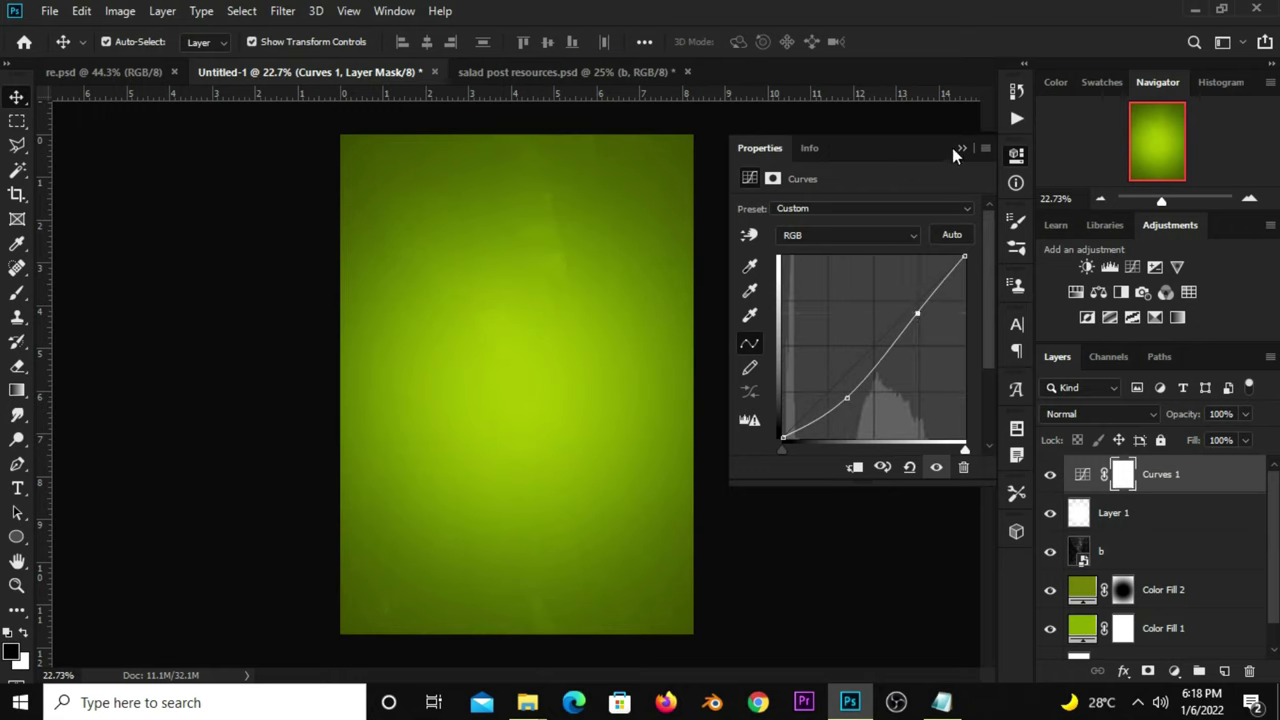
left_click(961, 149)
left_click(1049, 480)
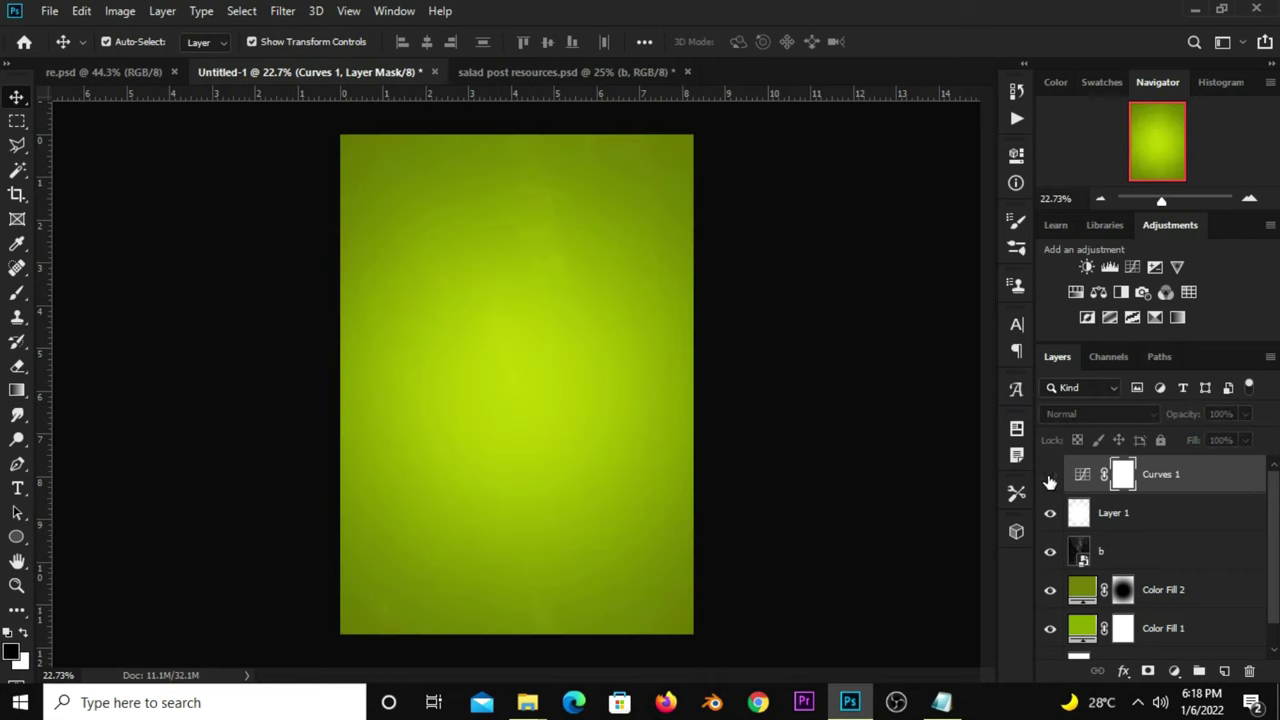
left_click(826, 394)
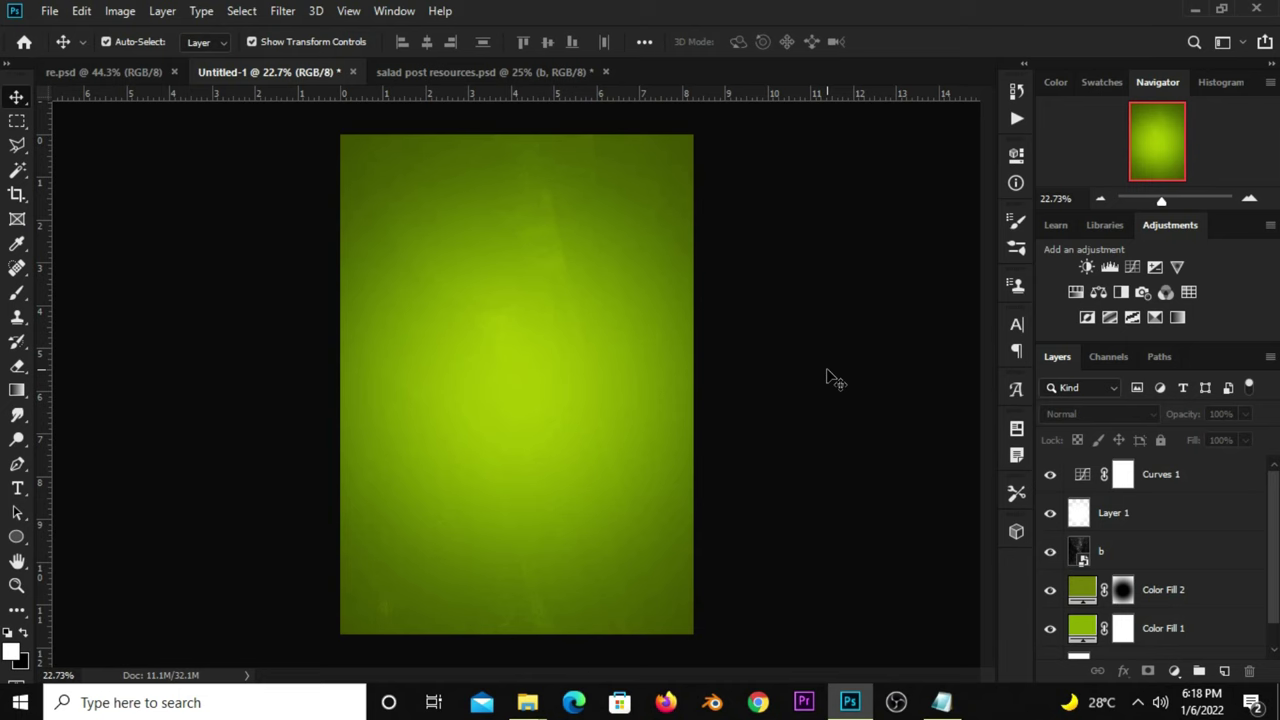
Drag the wooden table layer from salad post resources into the poster
left_click(470, 72)
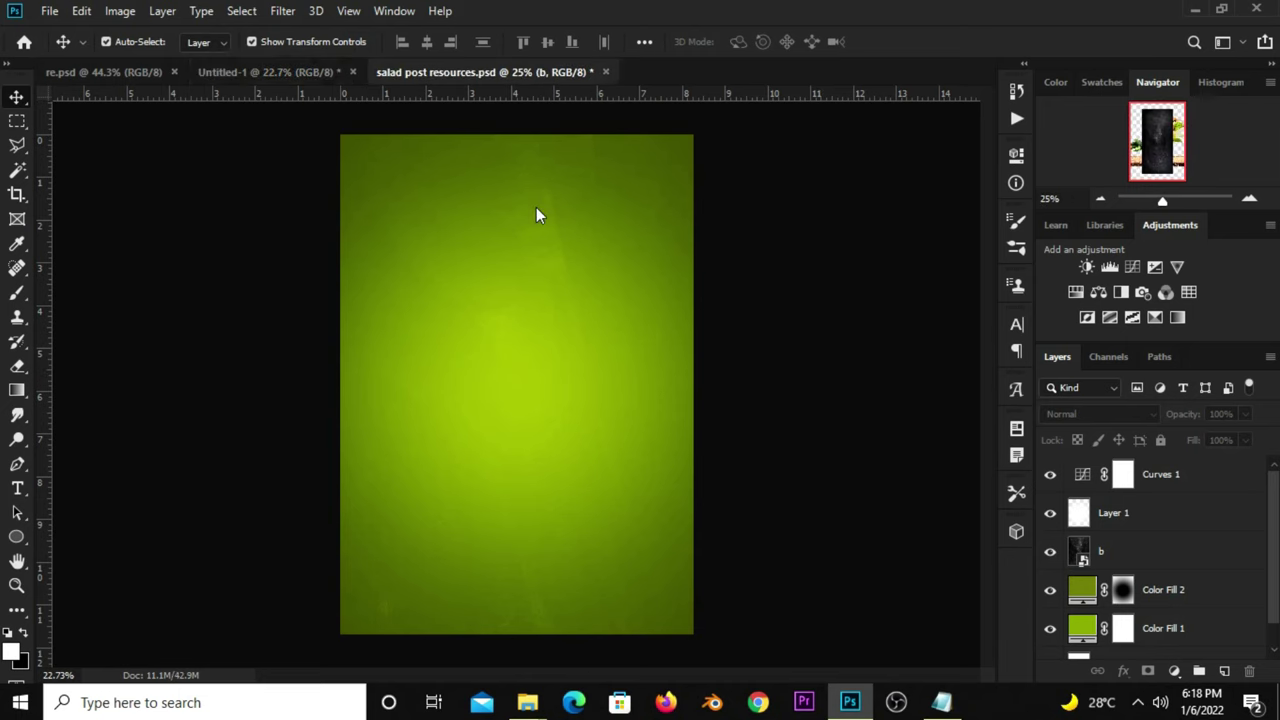
left_click(745, 550)
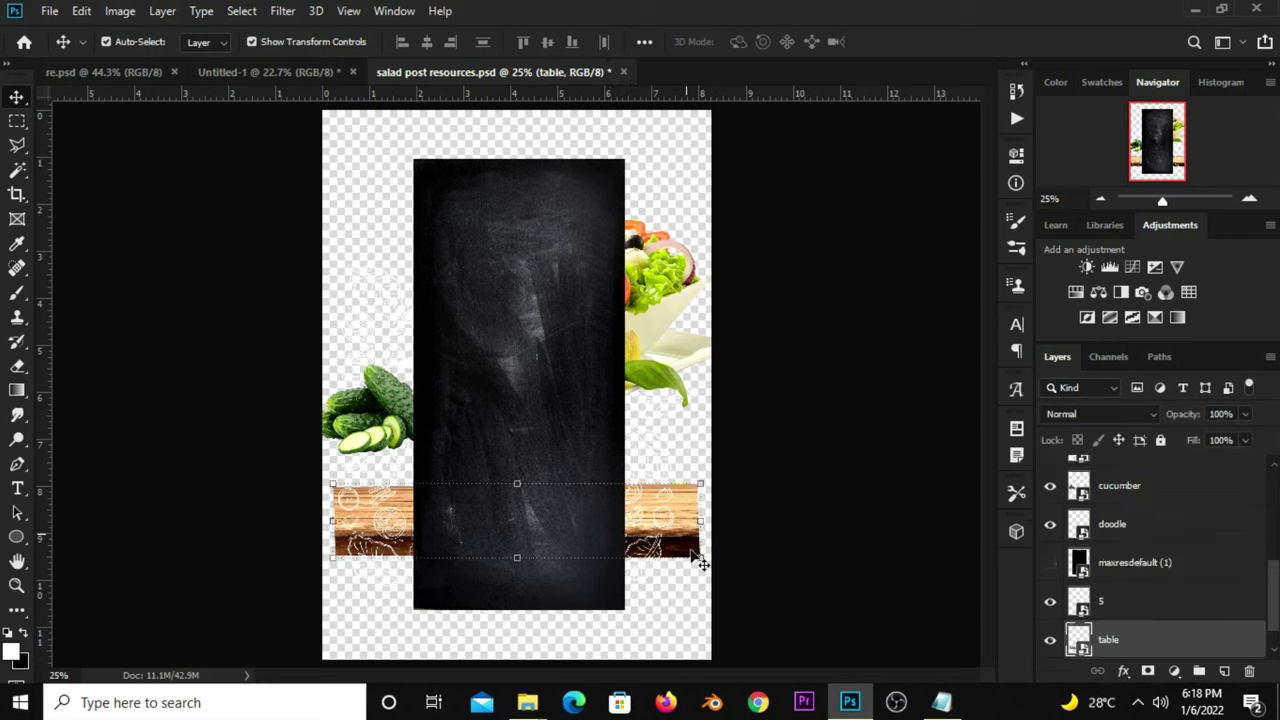
left_click_drag(690, 535, 705, 585)
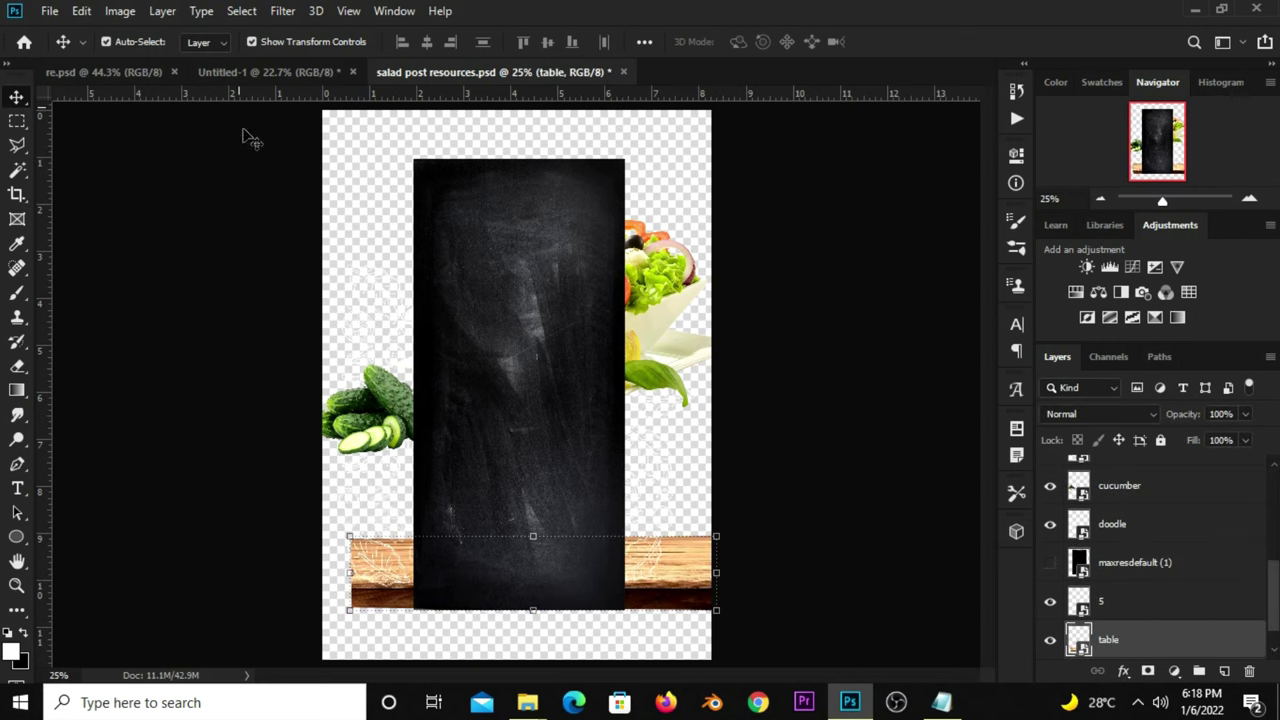
left_click(245, 76)
left_click_drag(247, 80, 514, 405)
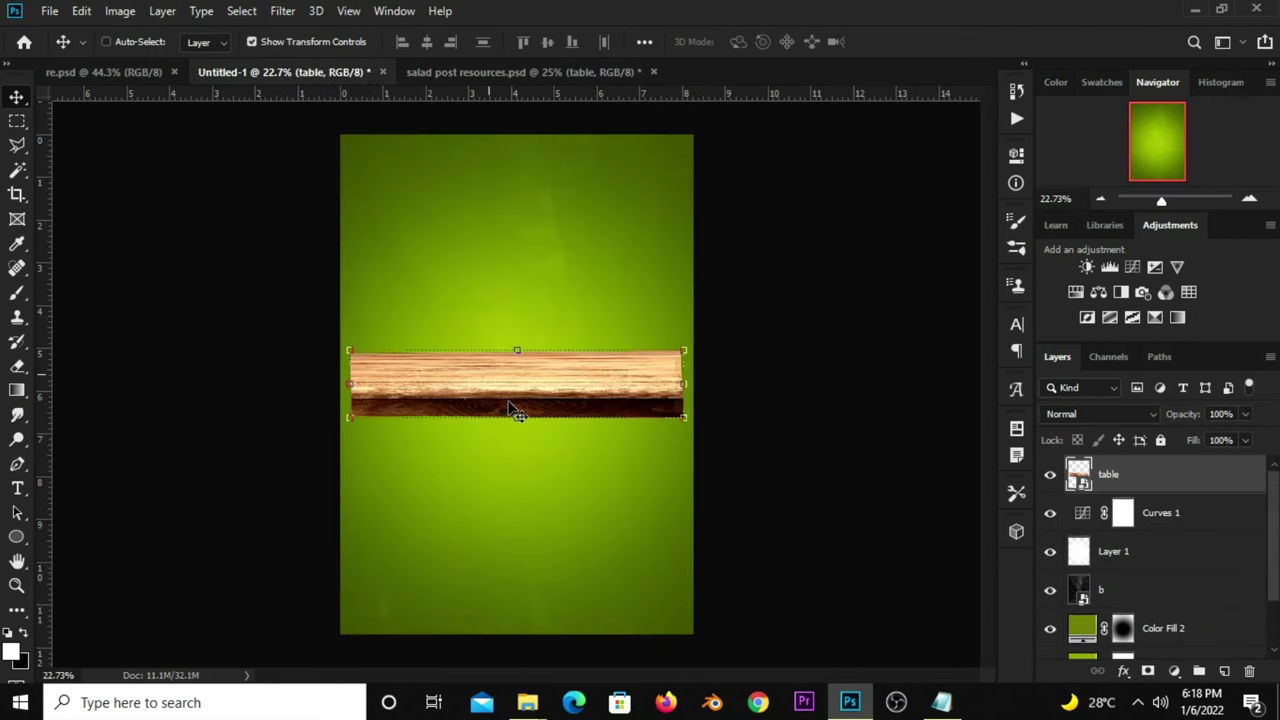
Make the table a smart object, enlarge it about 189% and seat it at the bottom
right_click(1105, 462)
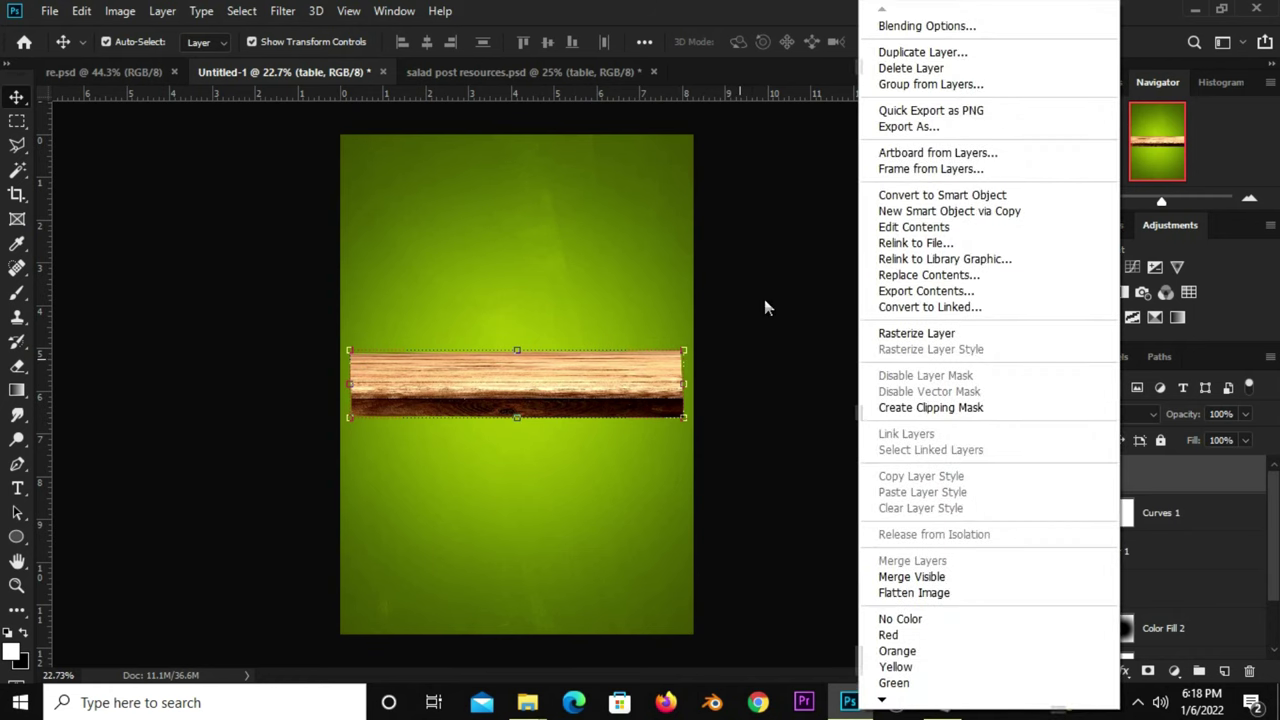
left_click(895, 195)
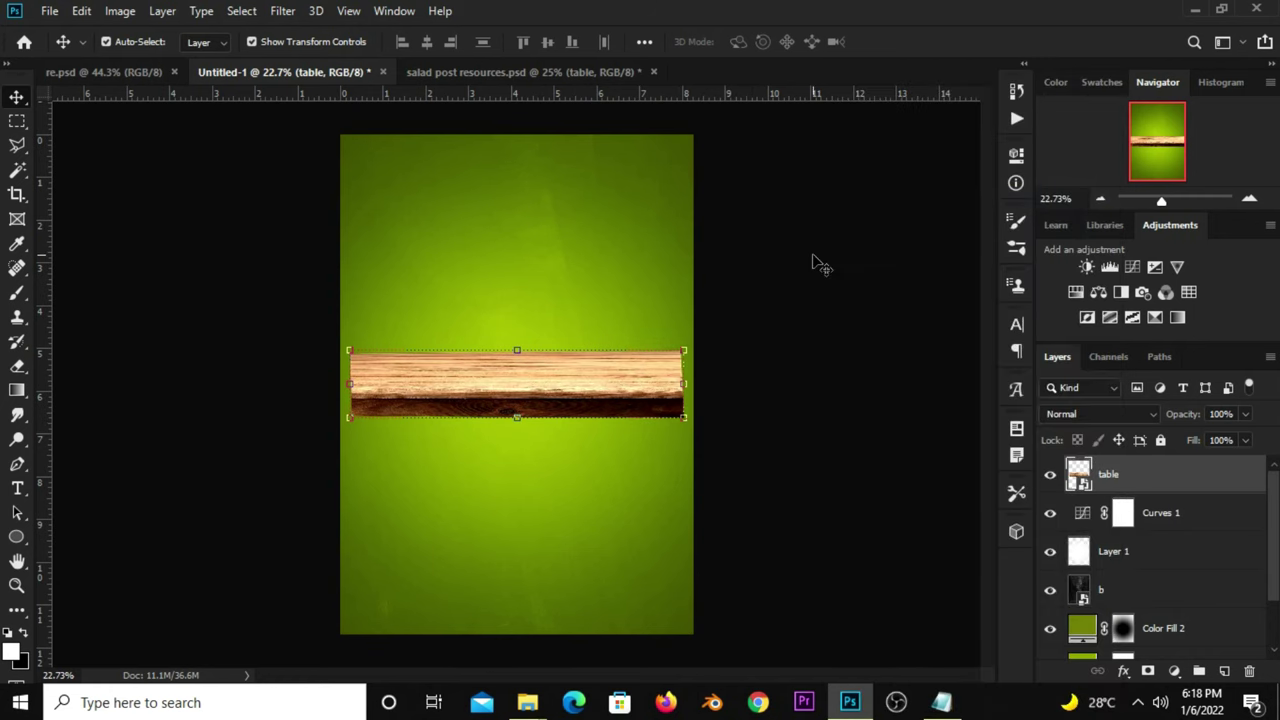
left_click_drag(521, 416, 521, 482)
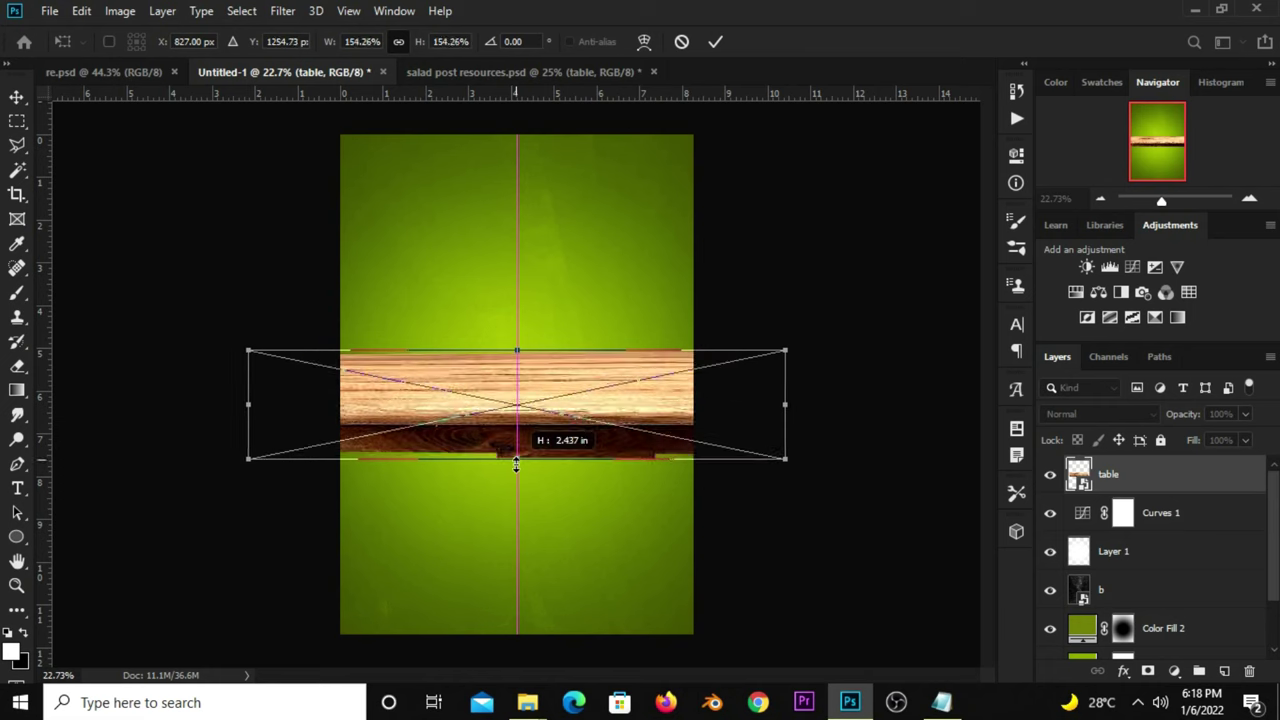
left_click_drag(520, 428, 520, 585)
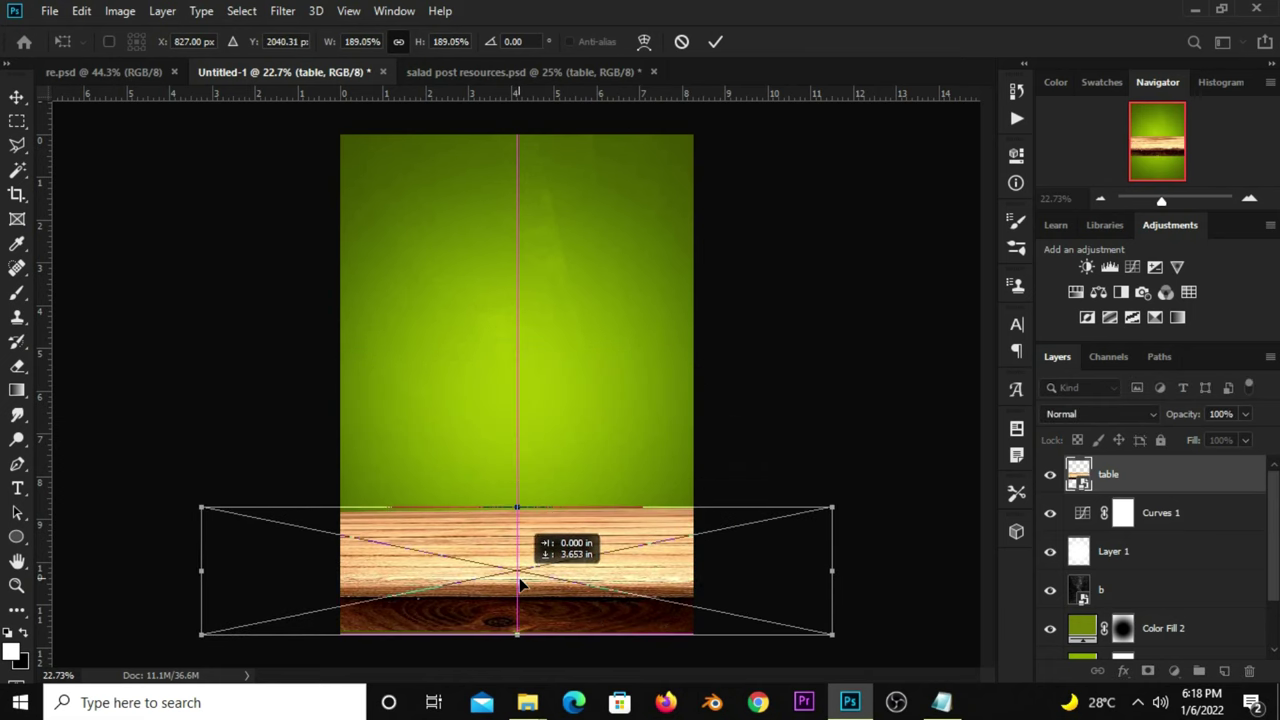
key("Return")
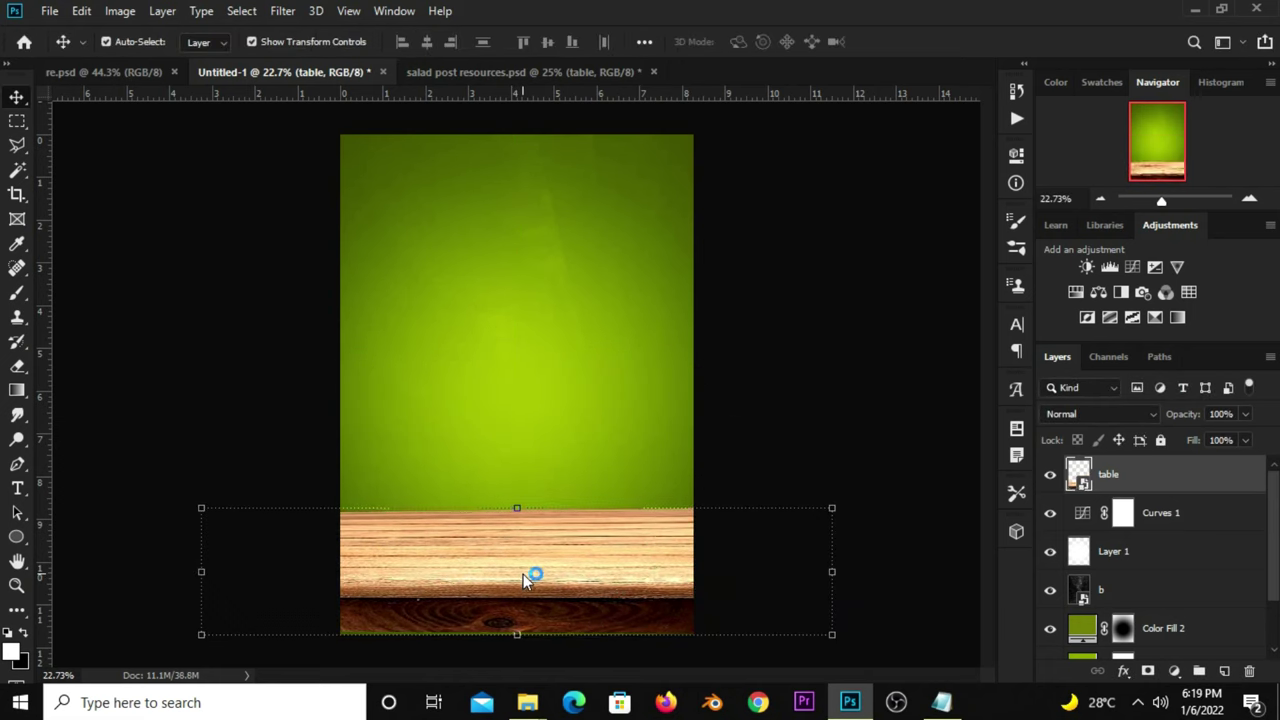
left_click_drag(525, 572, 525, 585)
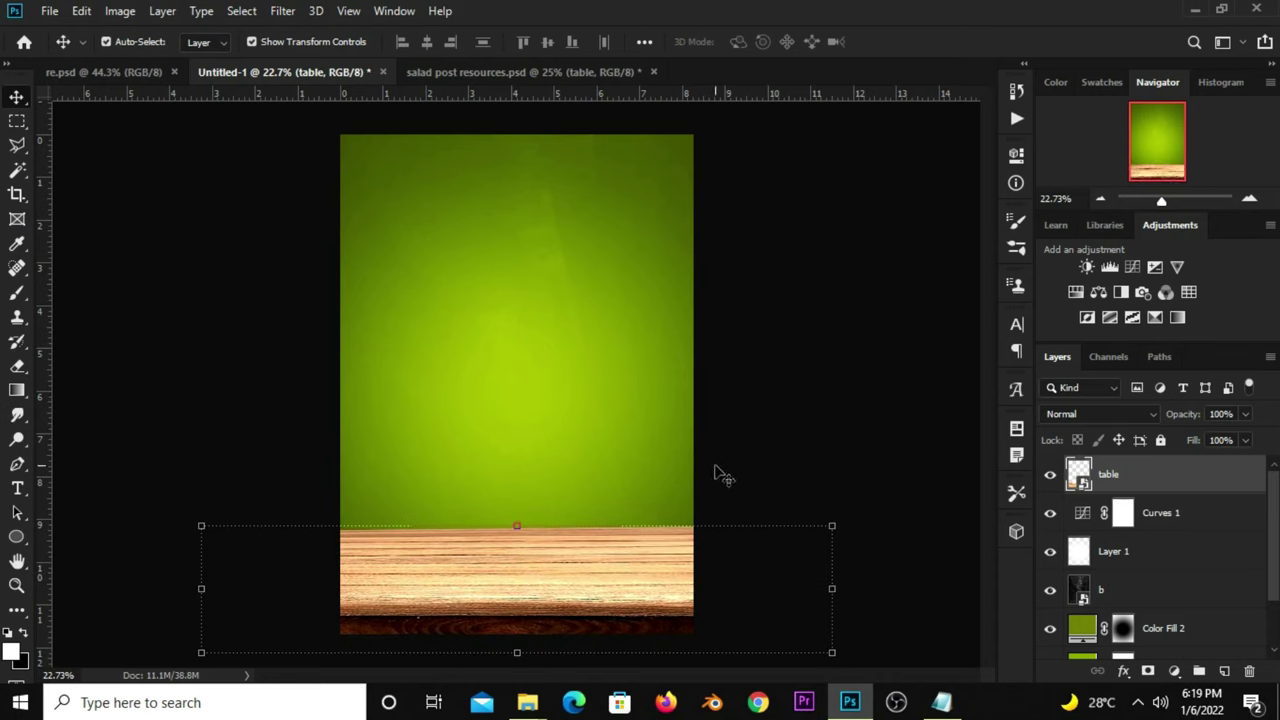
Nudge the wooden table slightly lower on the poster
left_click(762, 453)
left_click(632, 583)
left_click_drag(632, 586, 630, 583)
left_click(810, 465)
left_click(652, 602)
Add a Levels layer clipped to the table, lowering output white to 214
left_click(1174, 671)
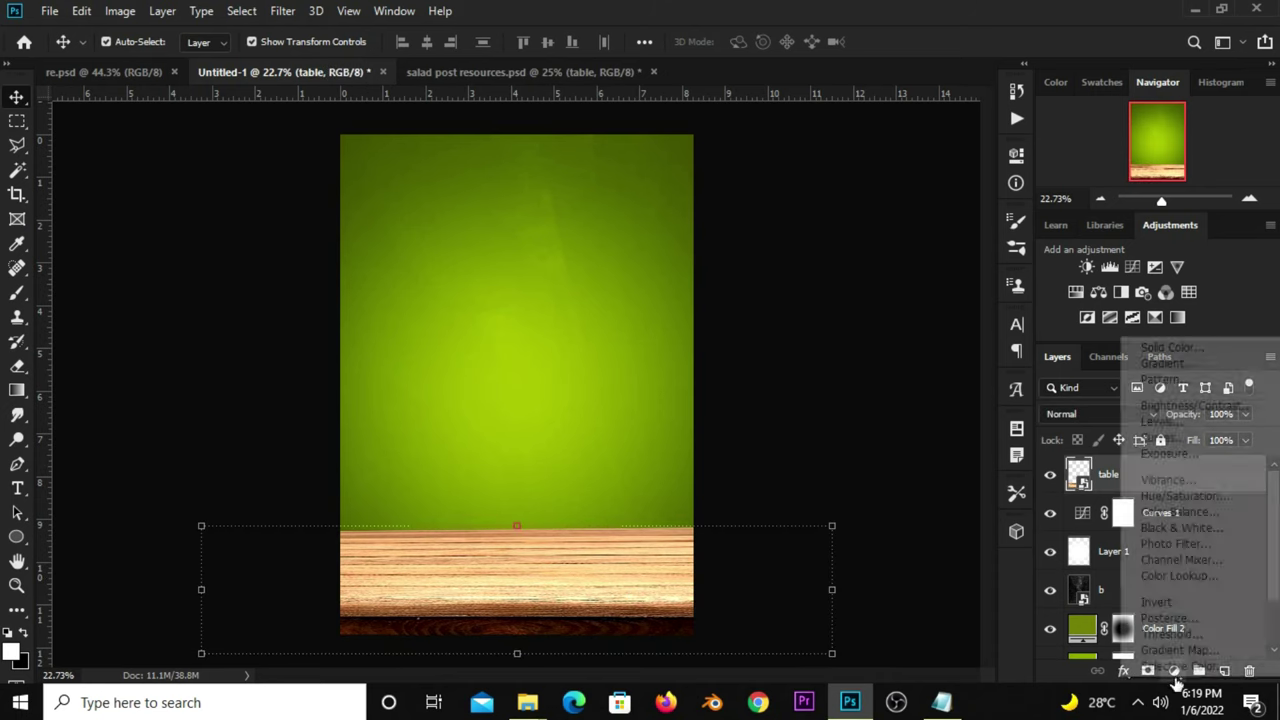
left_click(1186, 427)
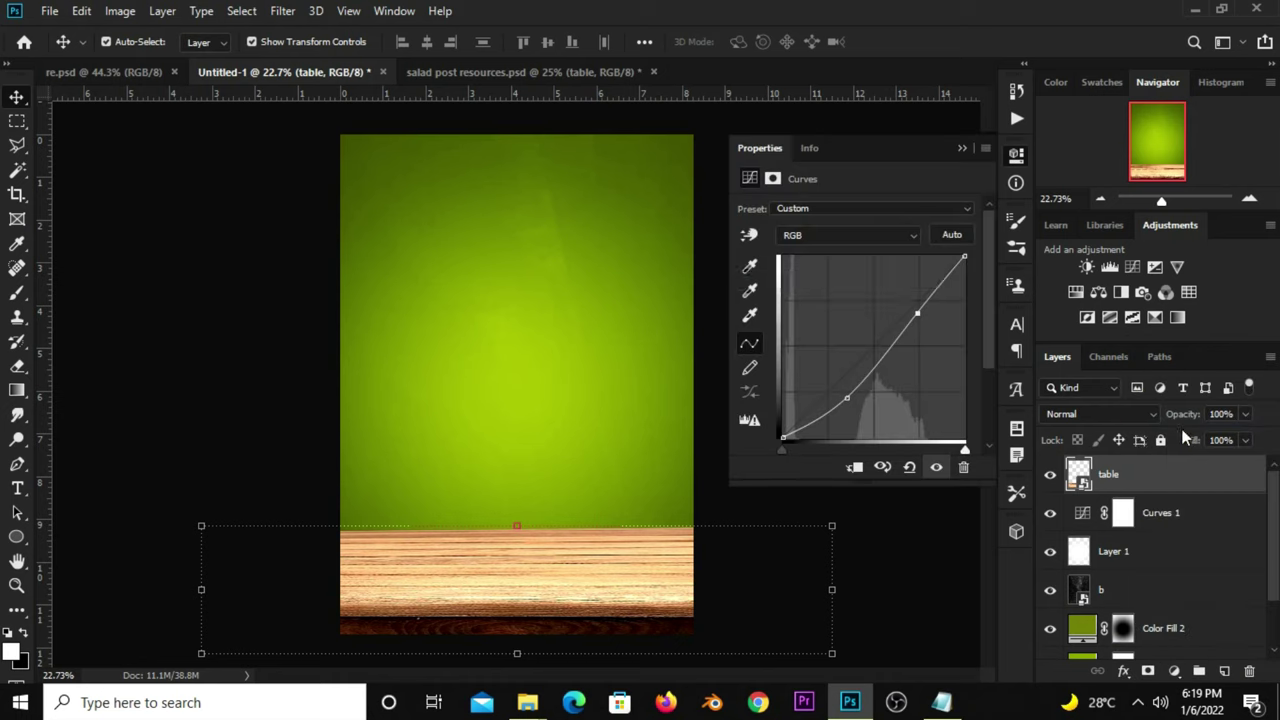
left_click(855, 468)
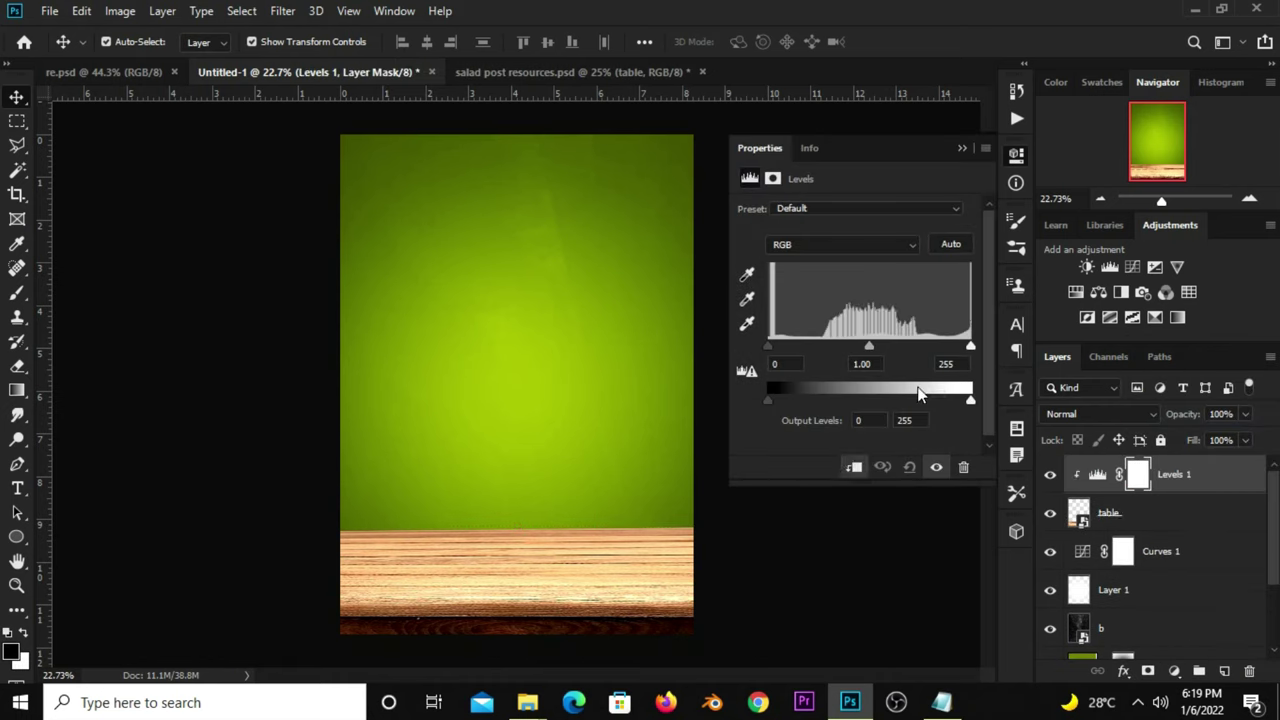
left_click_drag(968, 400, 950, 402)
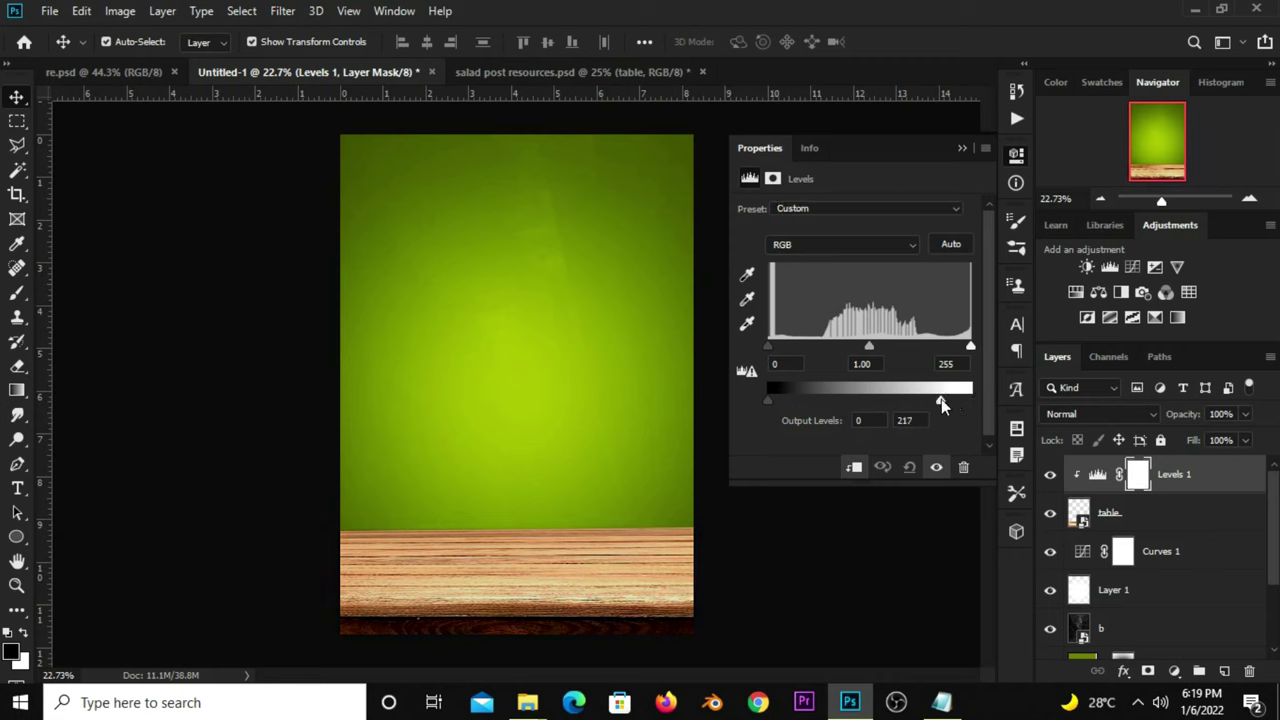
left_click(936, 467)
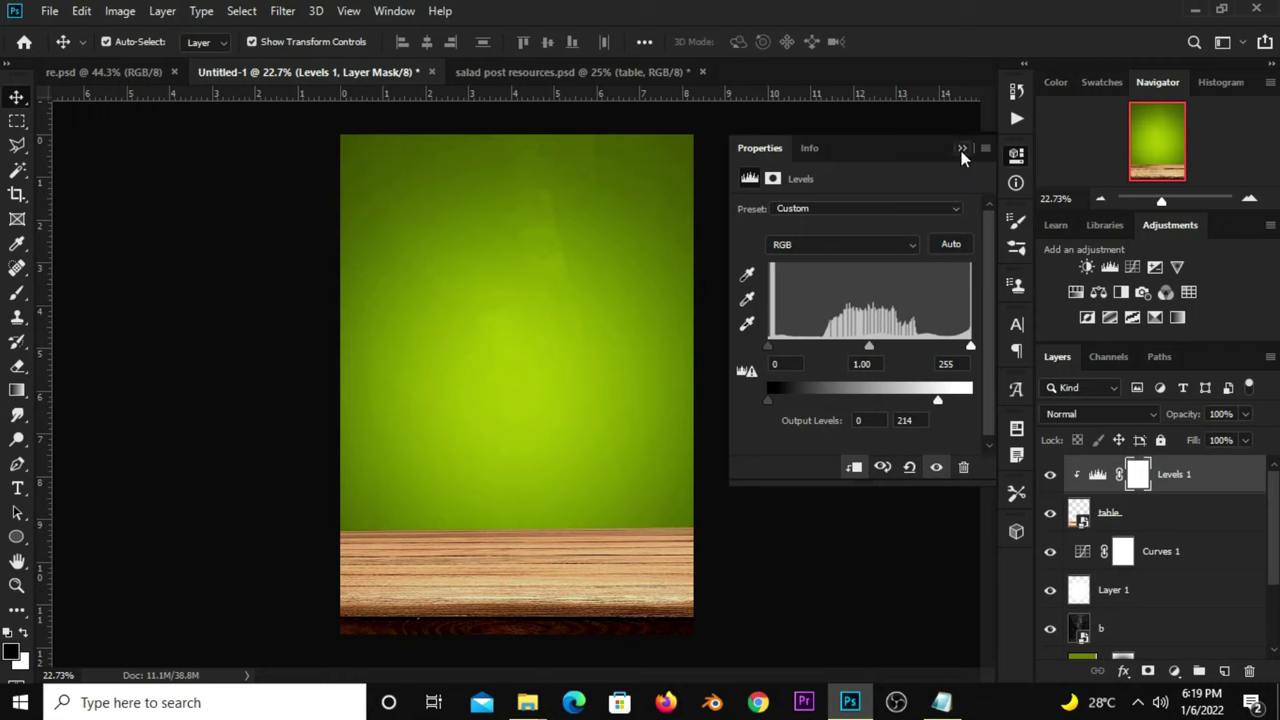
left_click(962, 147)
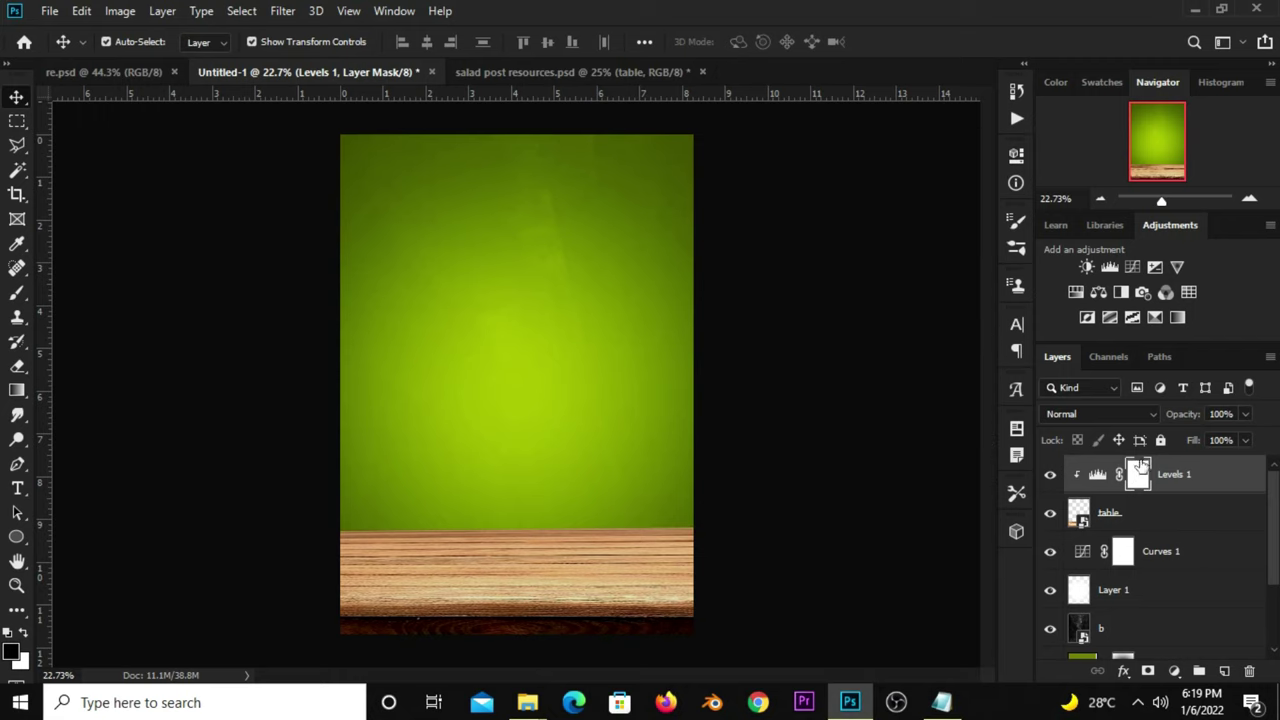
Choose the Brush tool and flatten its tip into a thin ellipse in Brush Settings
left_click(24, 292)
left_click(136, 294)
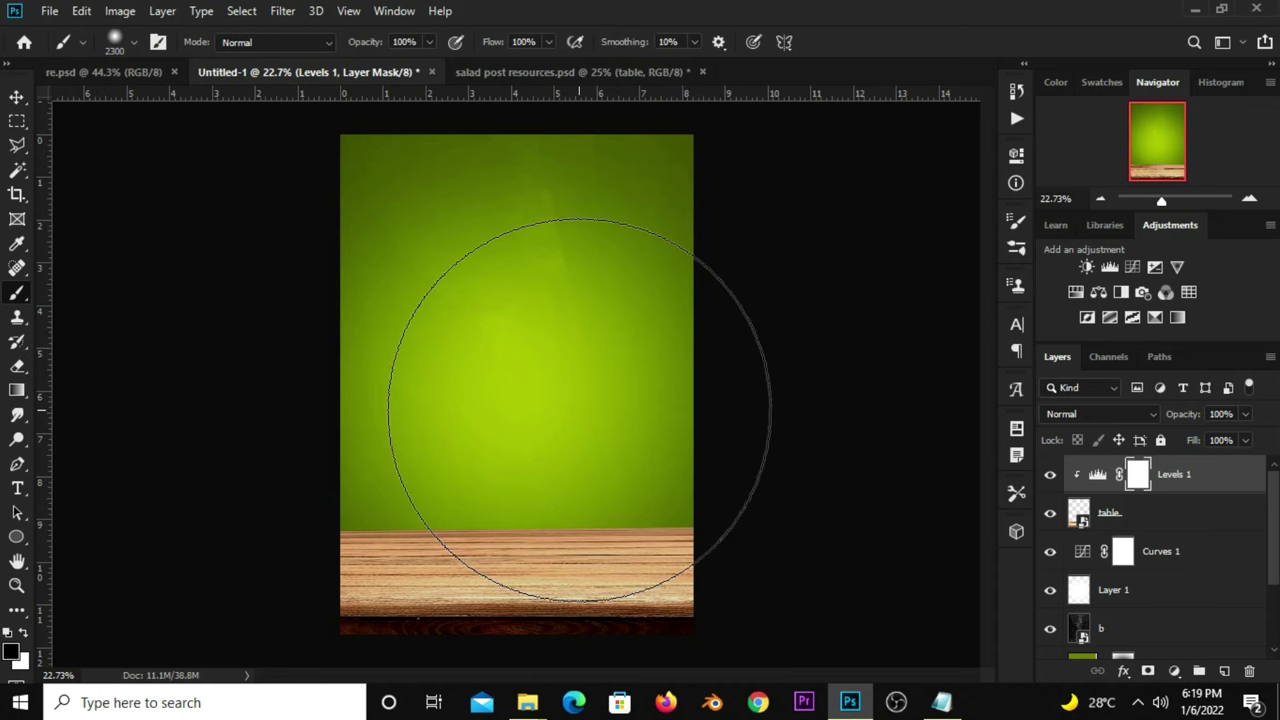
left_click(1016, 224)
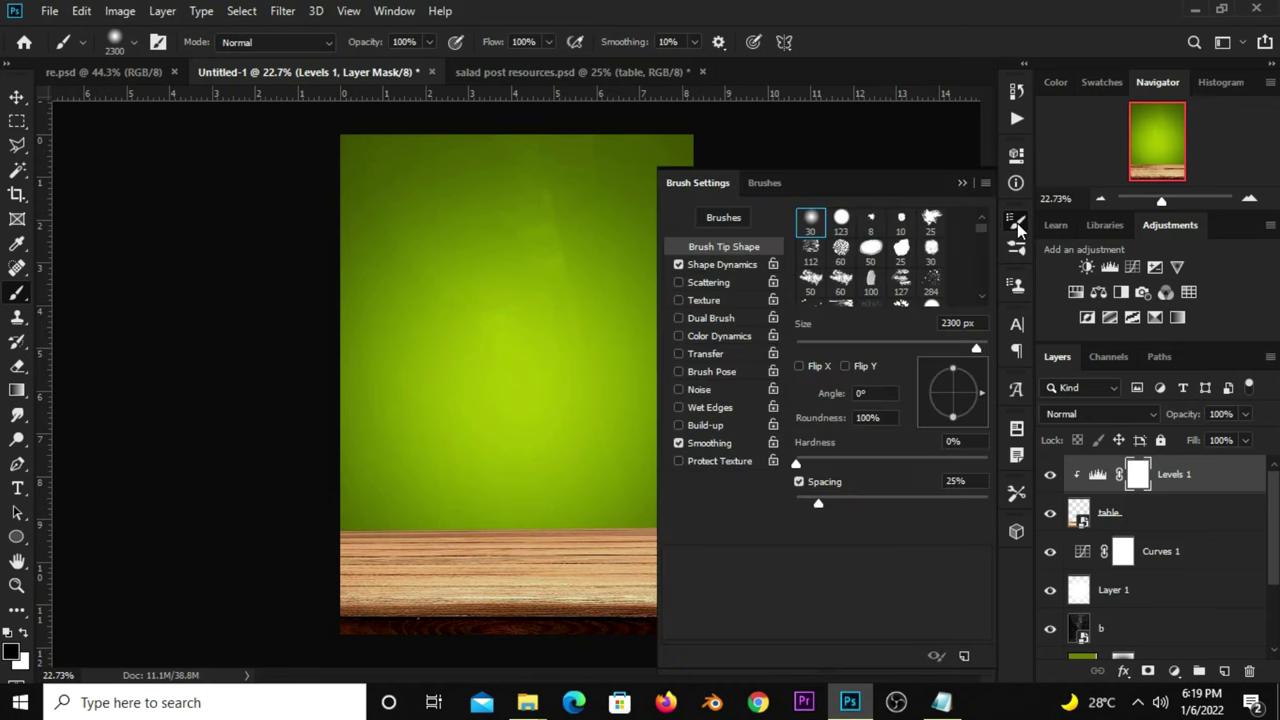
left_click_drag(952, 417, 952, 396)
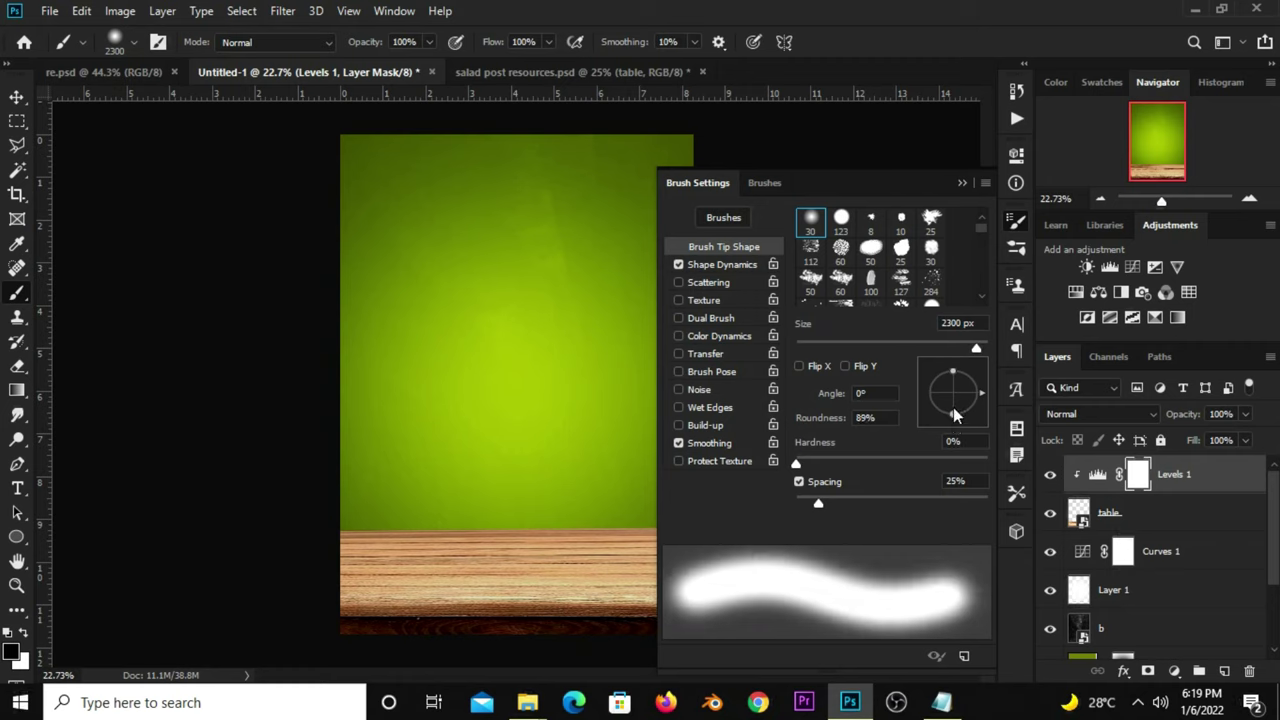
left_click(960, 185)
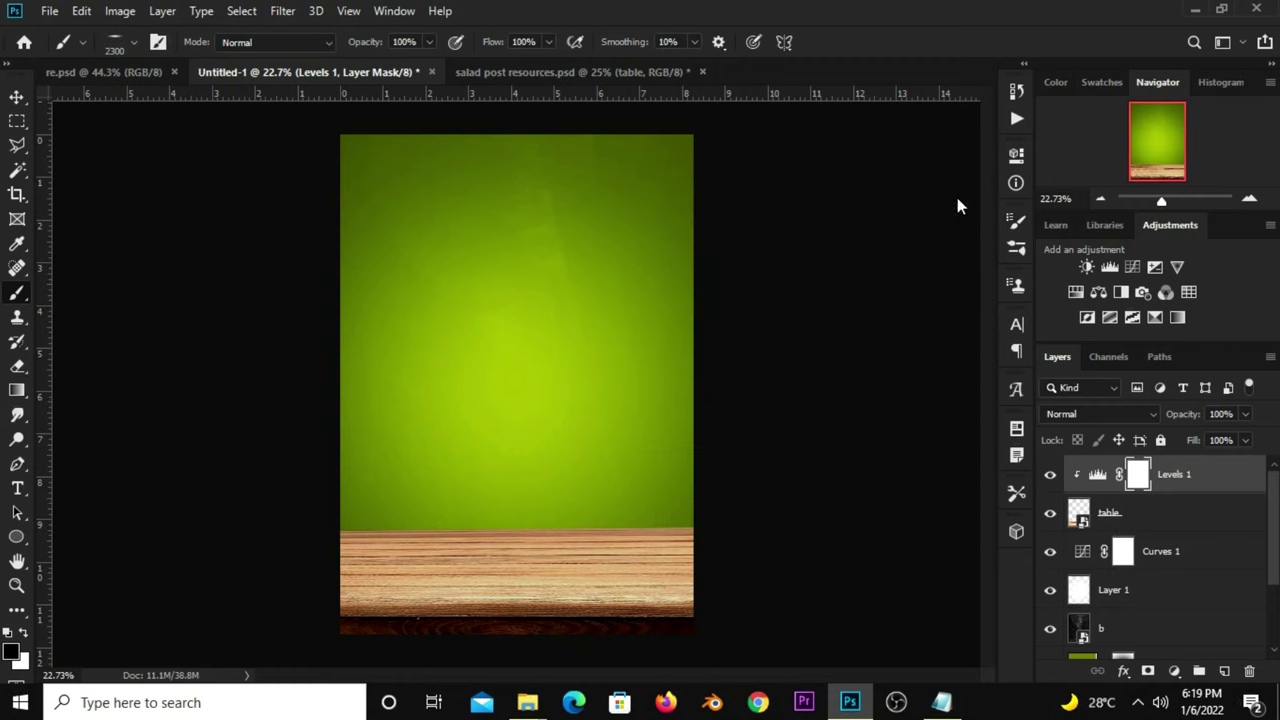
Set the brush to 1500 px at 33% opacity, then return to the Move tool
key("bracketleft")
key("bracketleft")
key("bracketleft")
left_click_drag(432, 42, 372, 66)
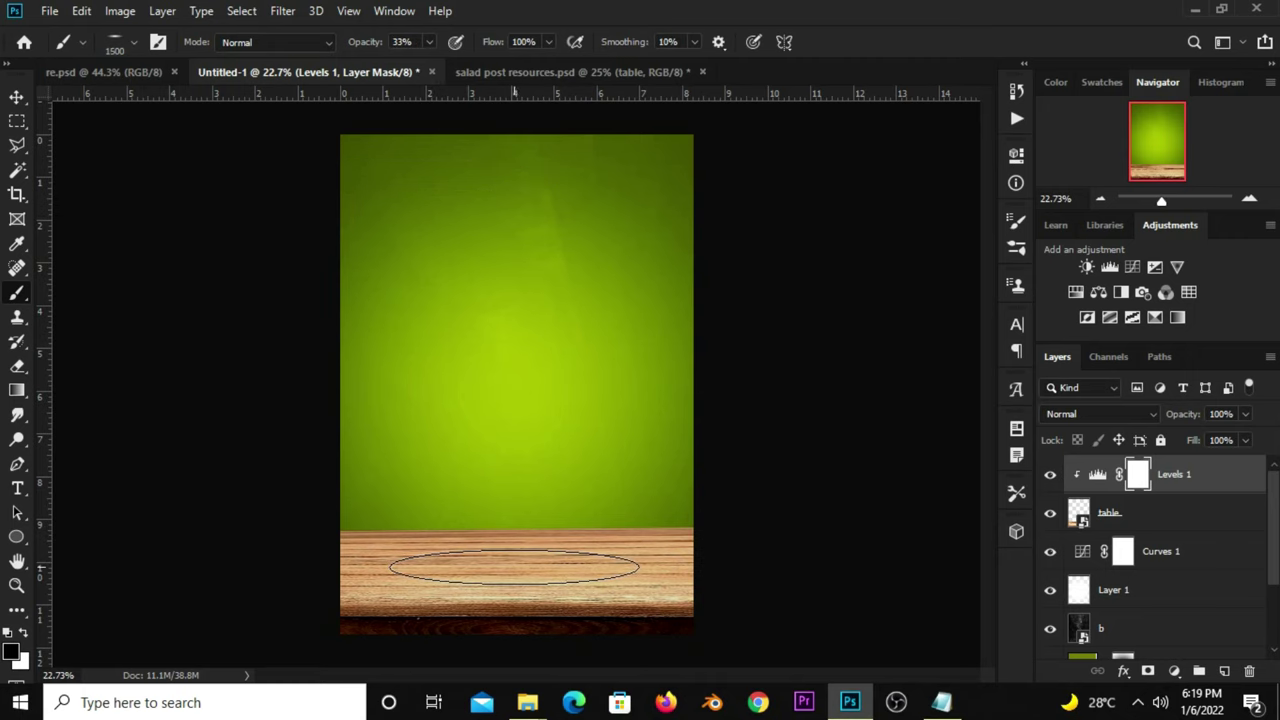
key("bracketleft")
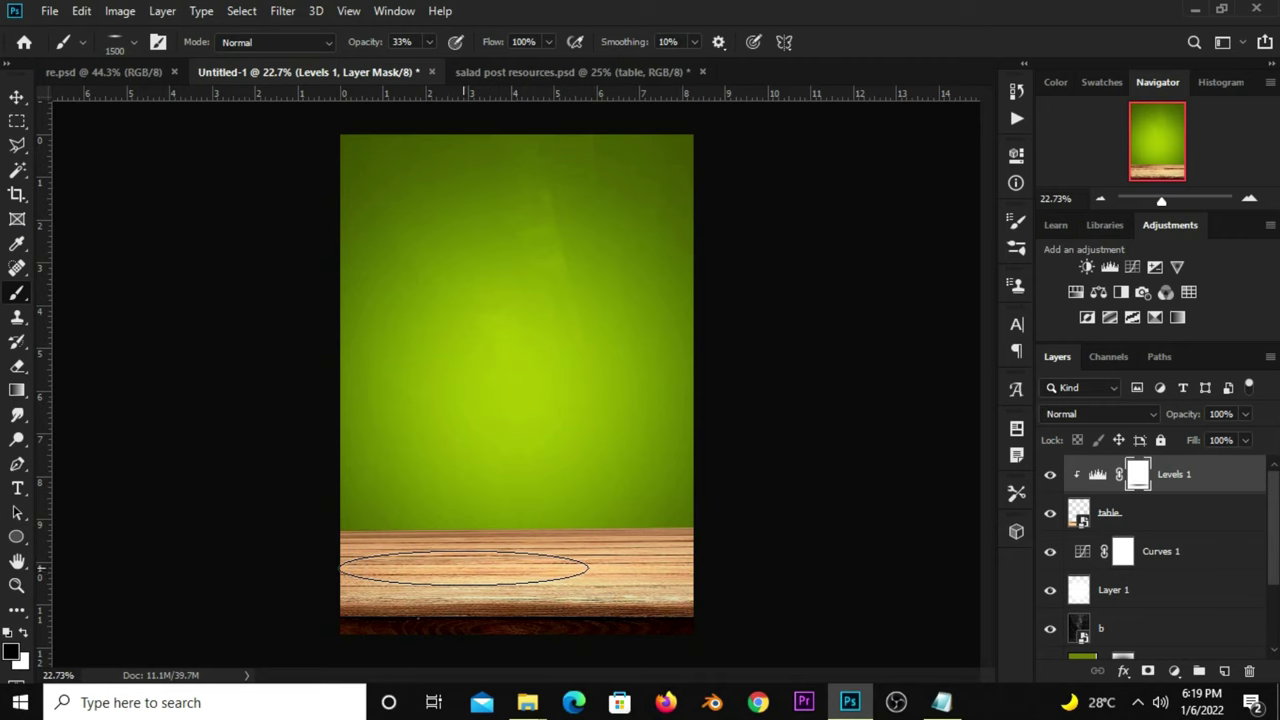
left_click(1050, 476)
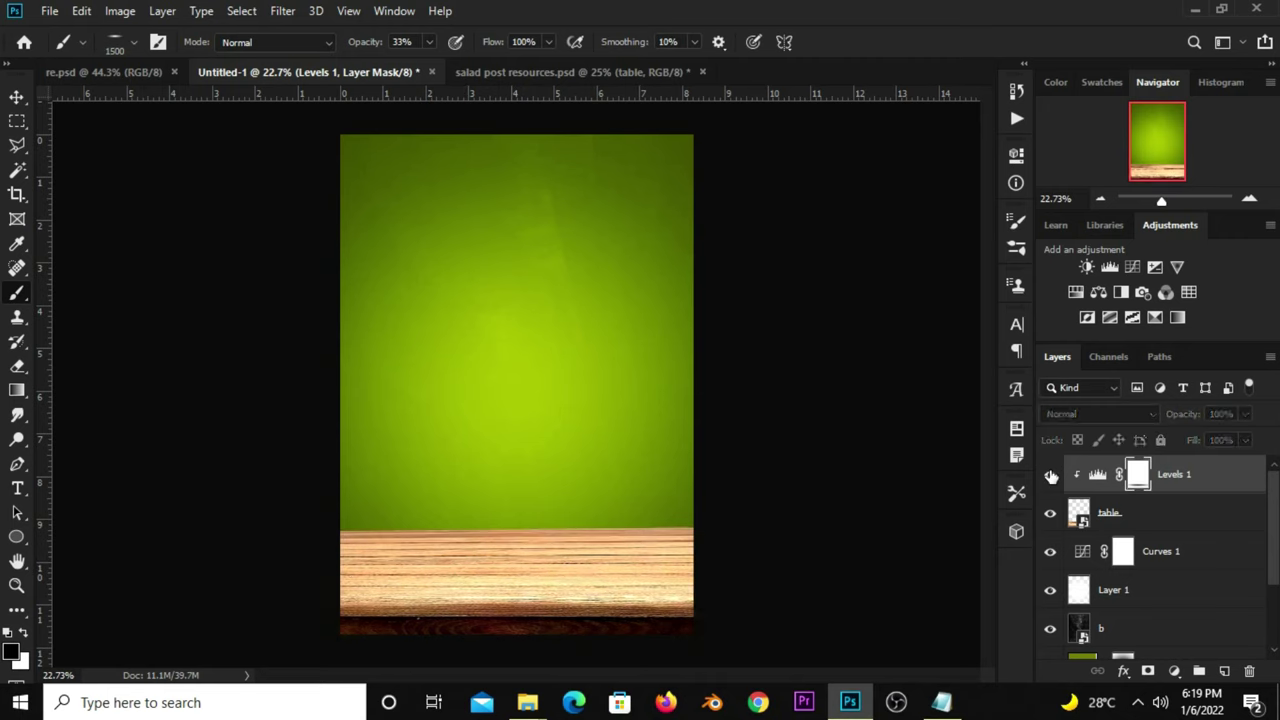
left_click(17, 97)
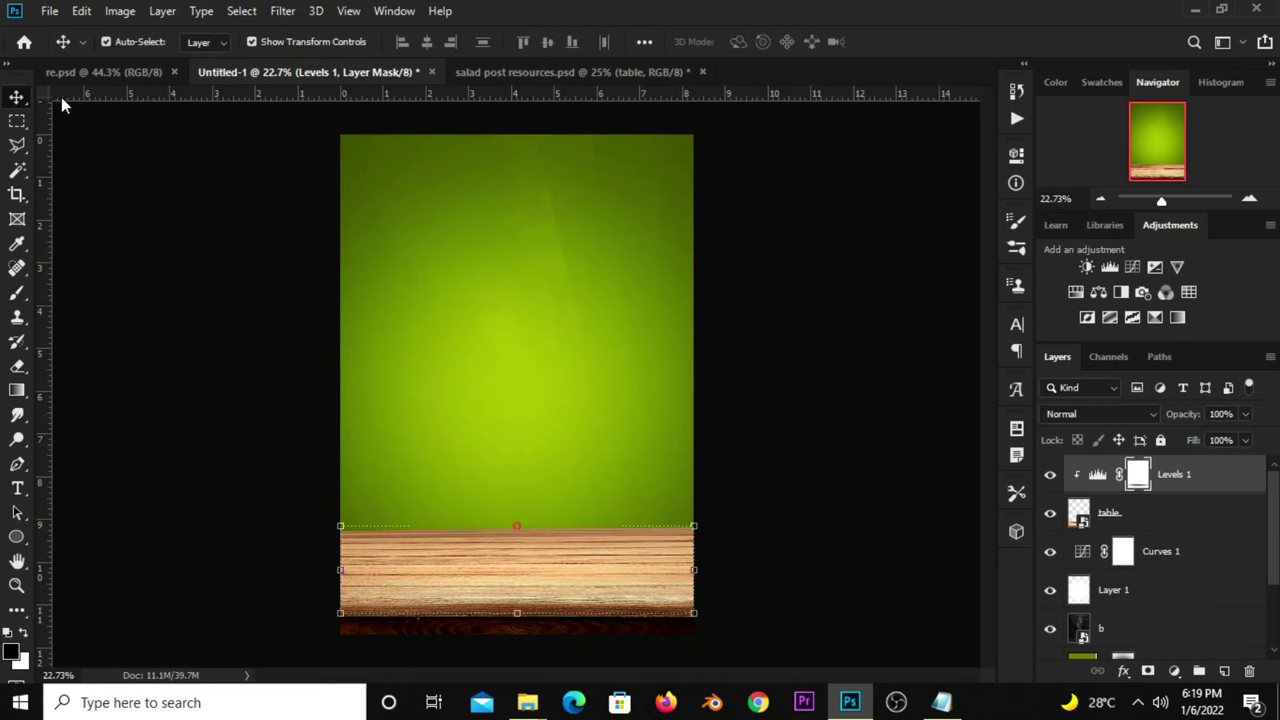
left_click(252, 348)
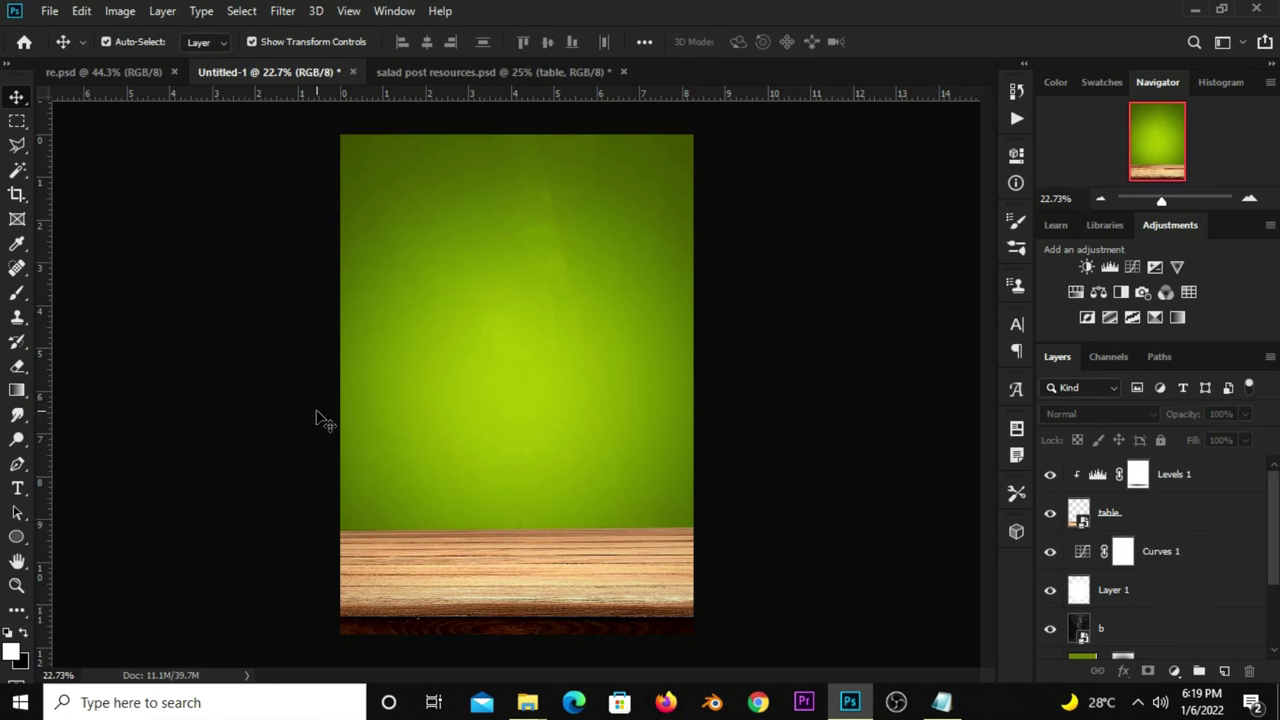
Drag the doodle pattern layer from salad post resources into the poster
left_click(470, 71)
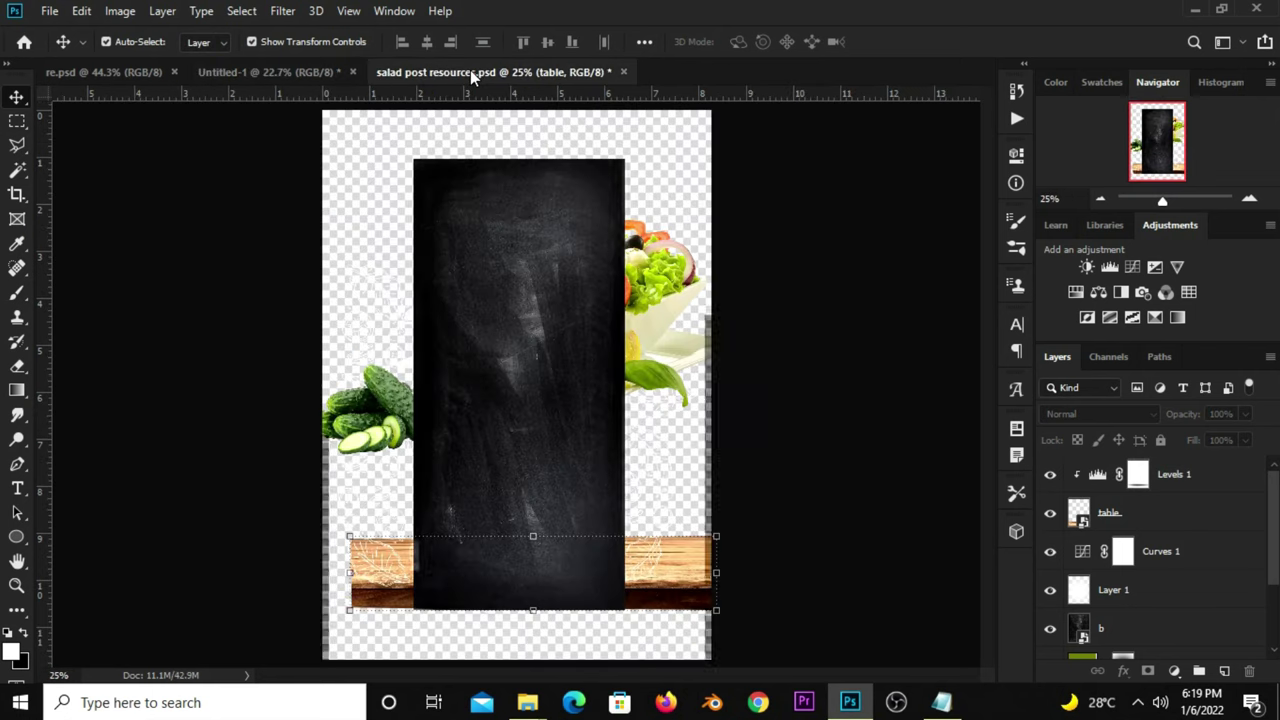
left_click(565, 415)
left_click(1050, 475)
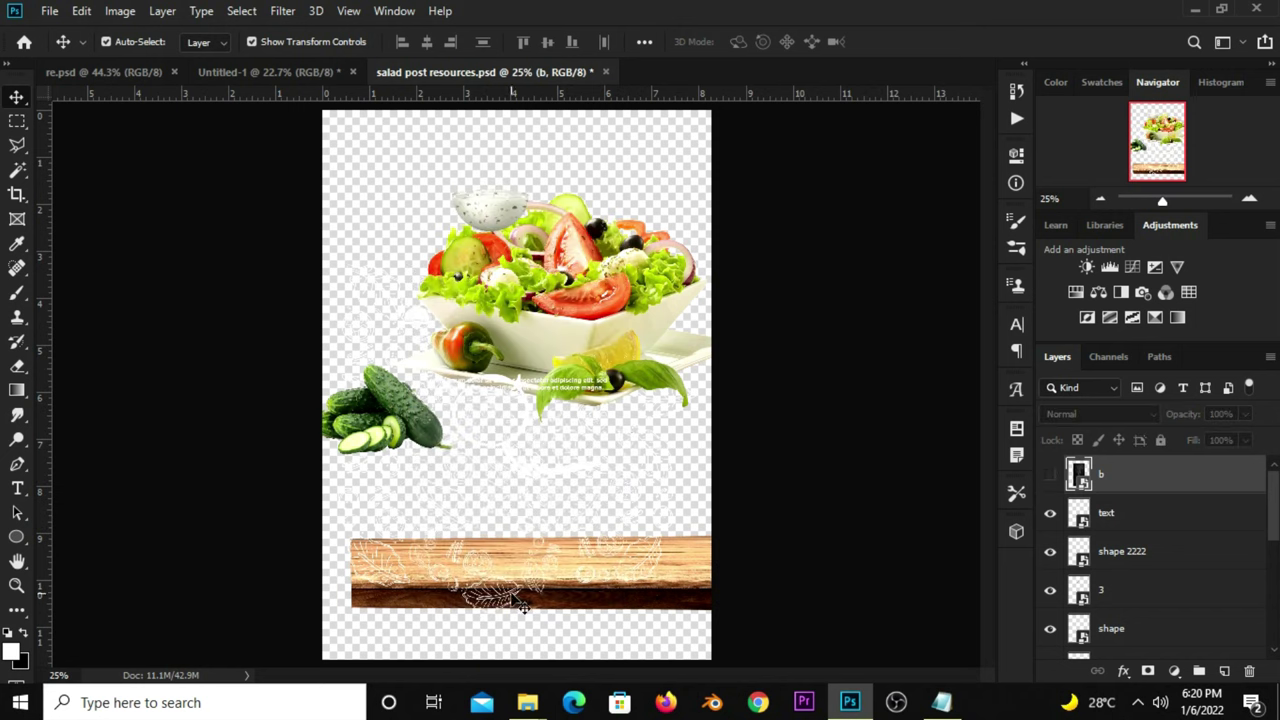
left_click(514, 592)
scroll(1093, 568, "up", 3)
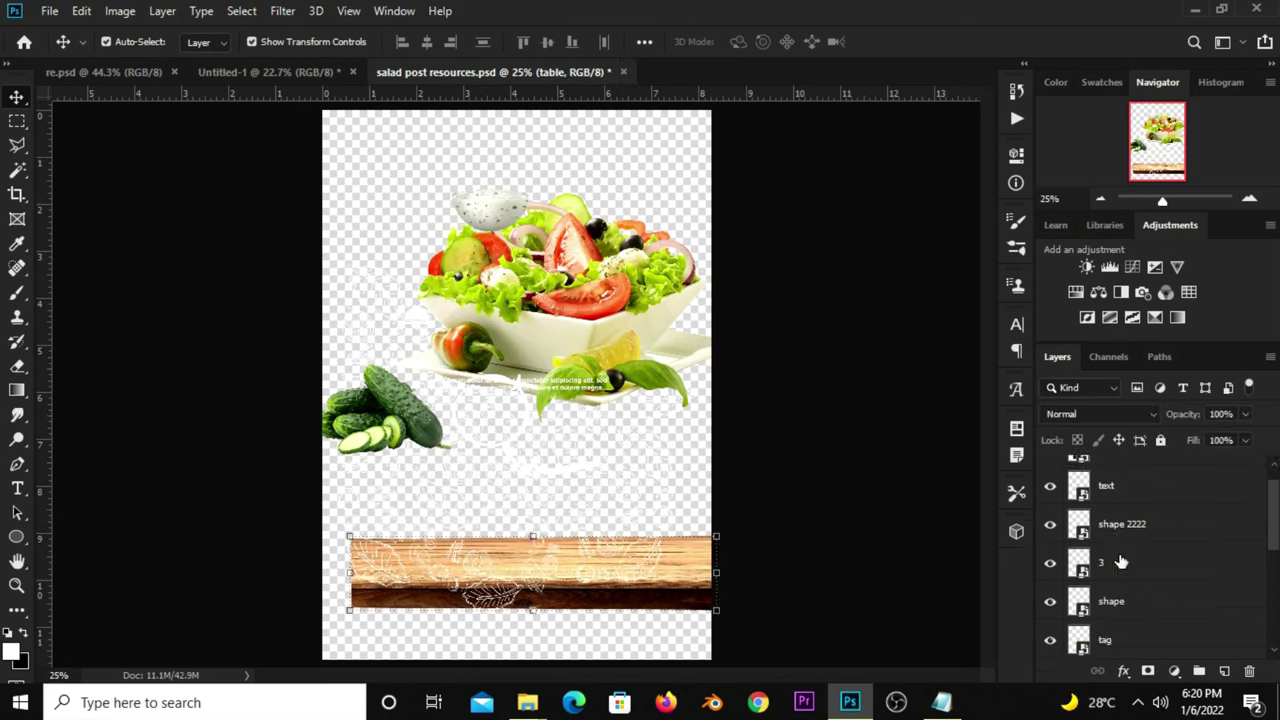
scroll(1123, 610, "down", 1)
scroll(1127, 605, "down", 1)
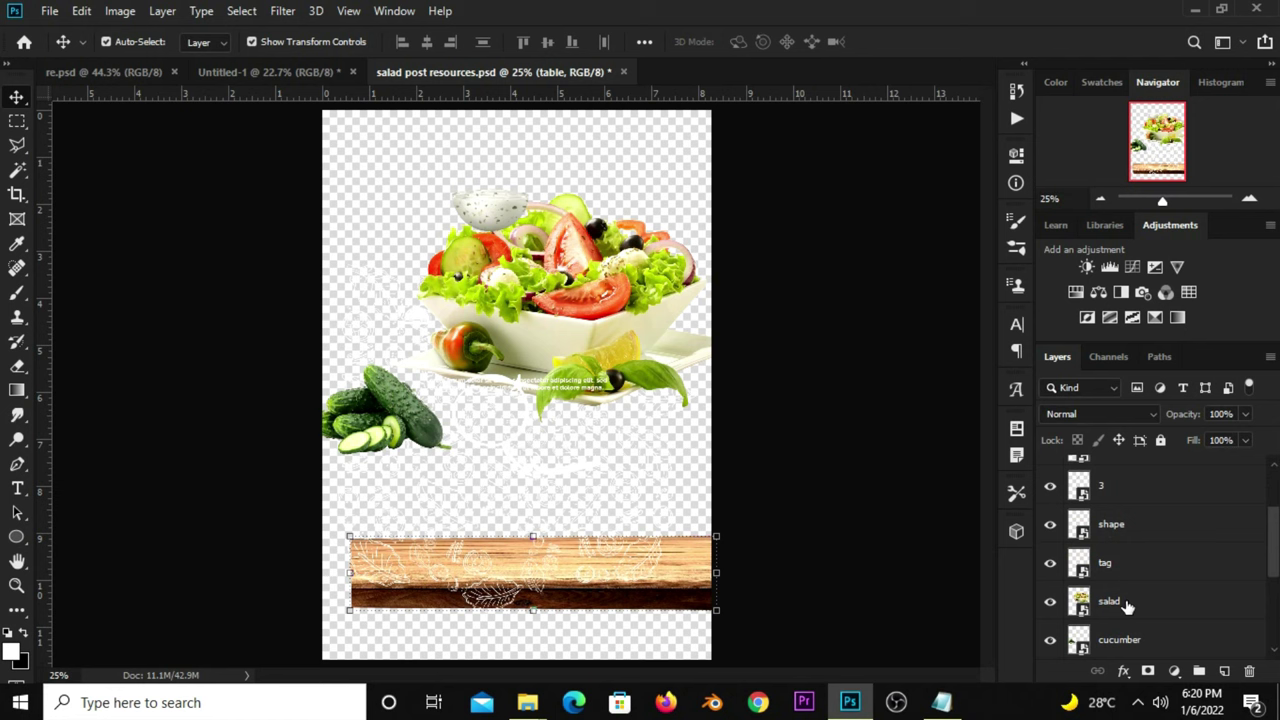
scroll(1127, 605, "down", 5)
left_click(1138, 490)
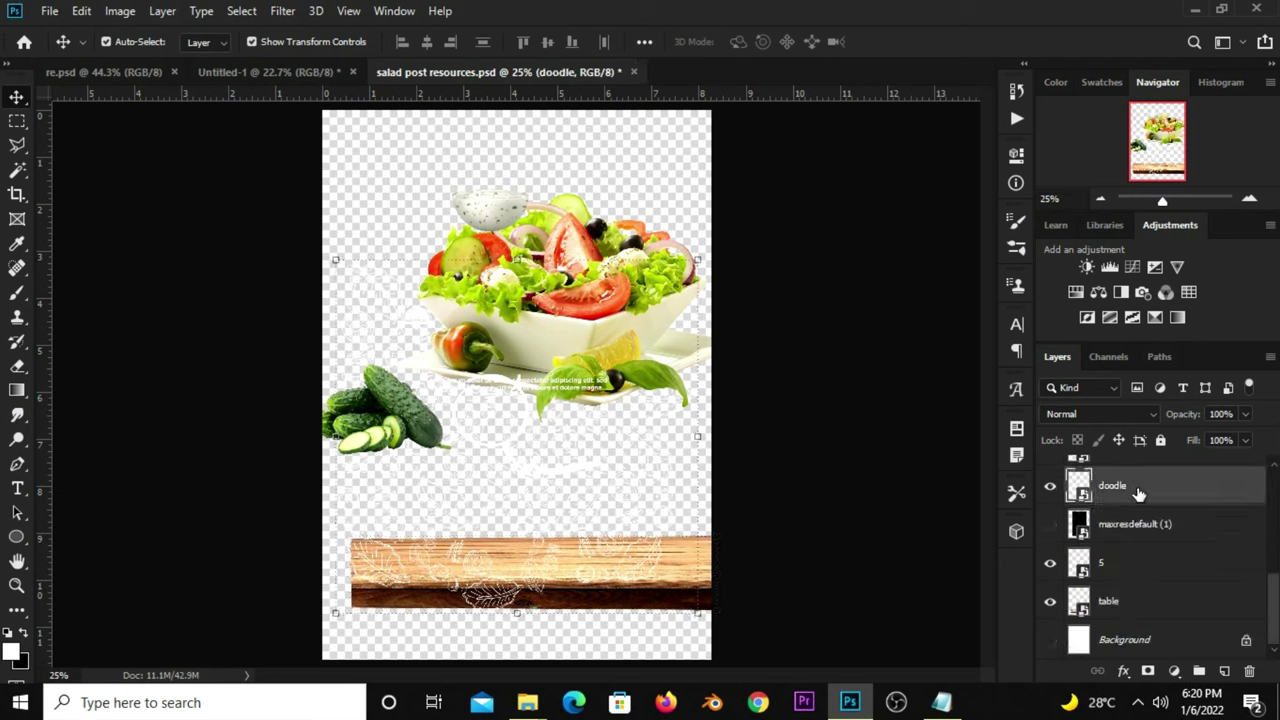
mouse_move(1138, 490)
left_mouse_down()
mouse_move(400, 185)
mouse_move(290, 74)
mouse_move(338, 163)
mouse_move(557, 416)
left_mouse_up()
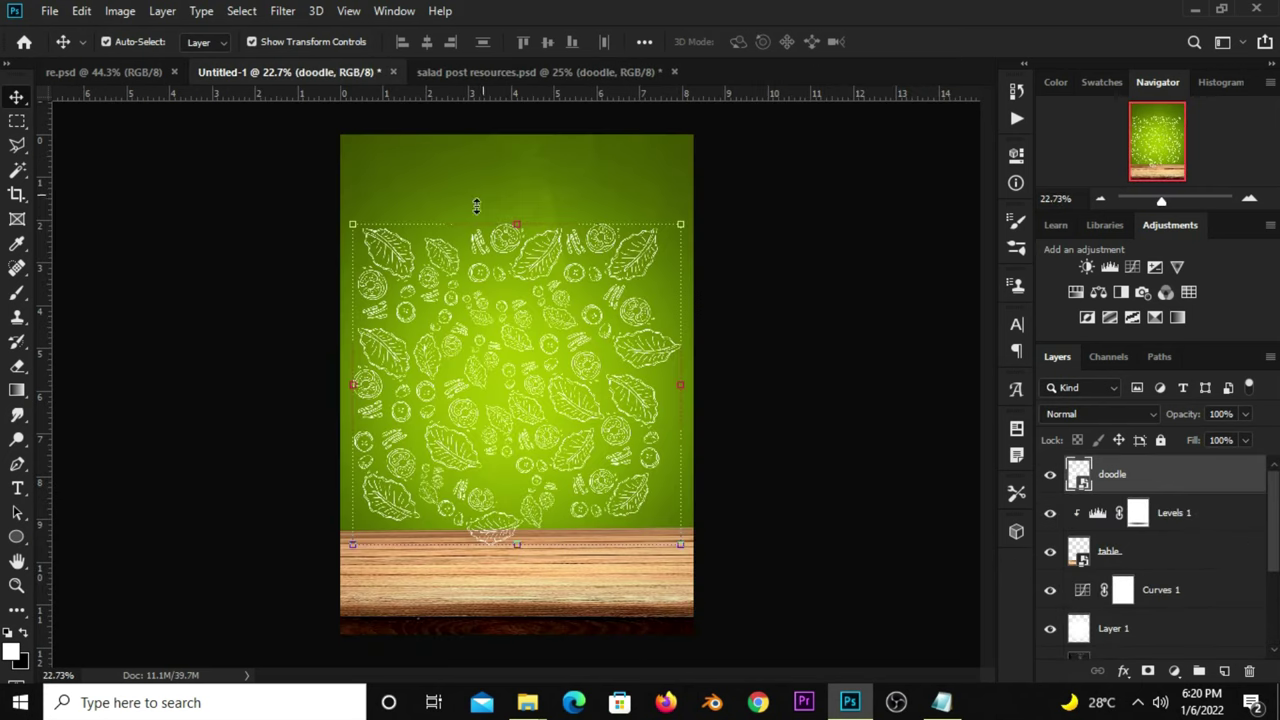
Scale the doodle pattern up to about 115% so it covers the poster
left_click_drag(516, 224, 516, 125)
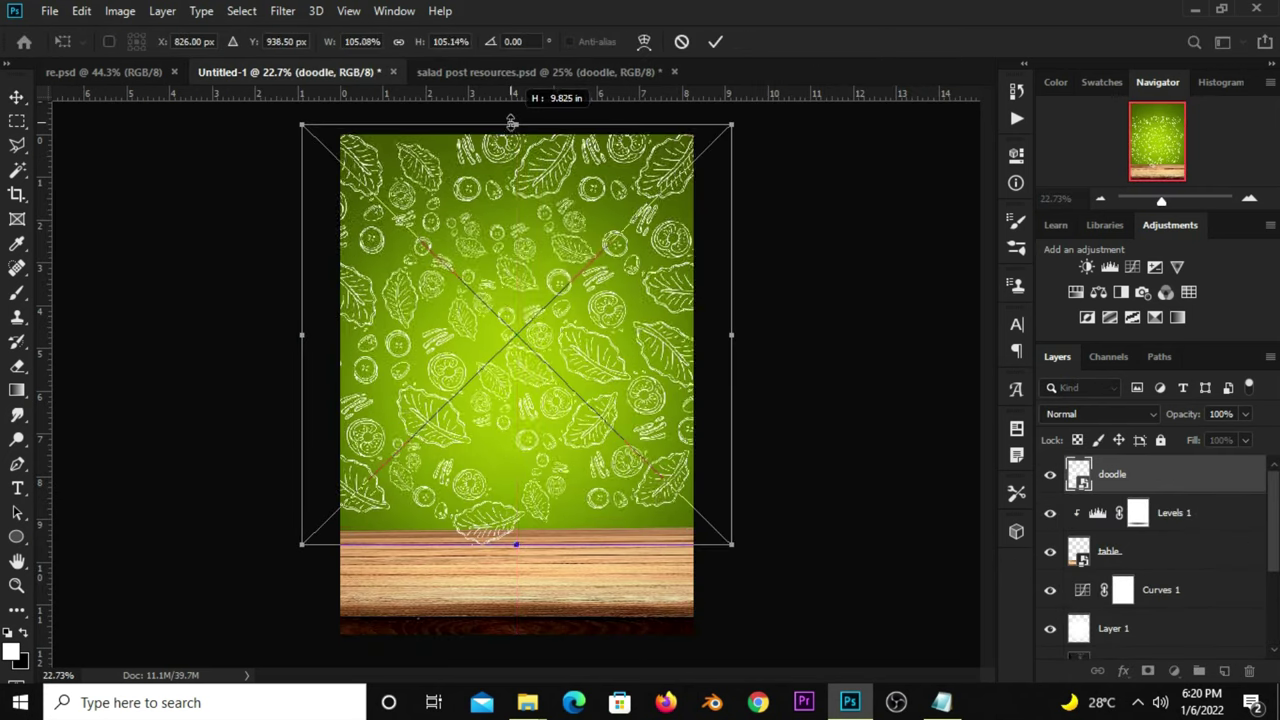
left_click_drag(517, 544, 518, 569)
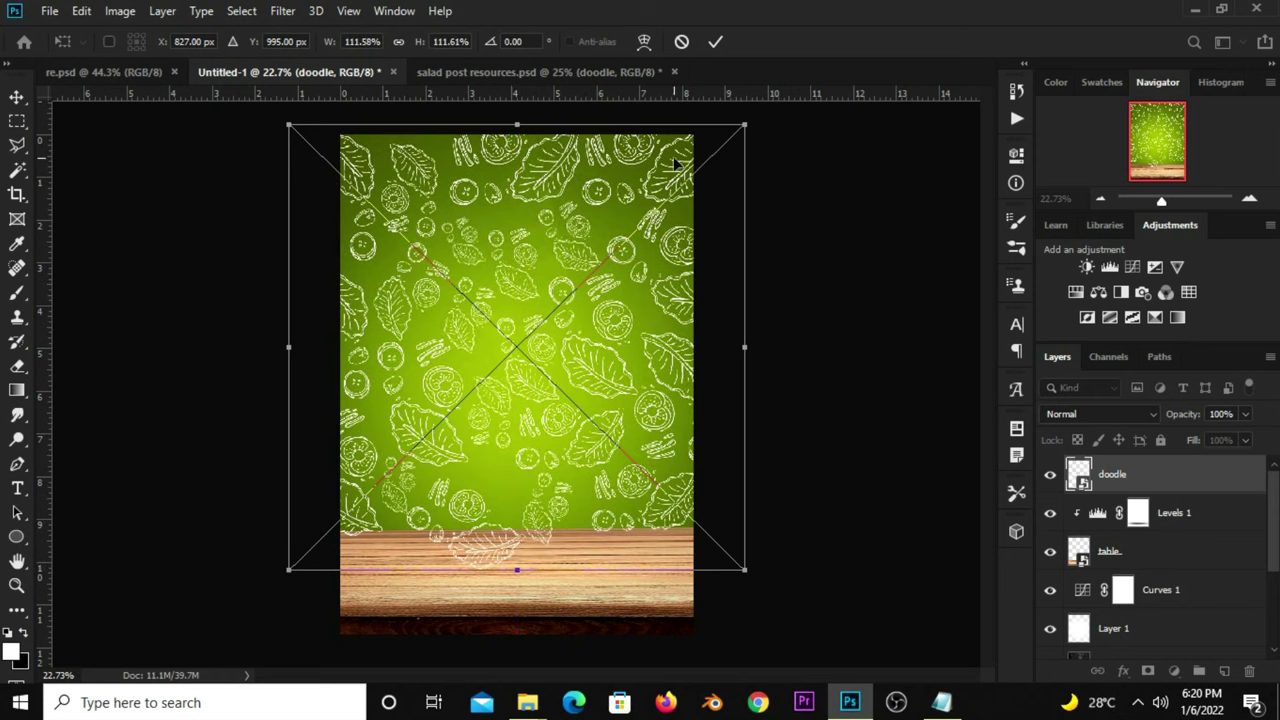
left_click(715, 41)
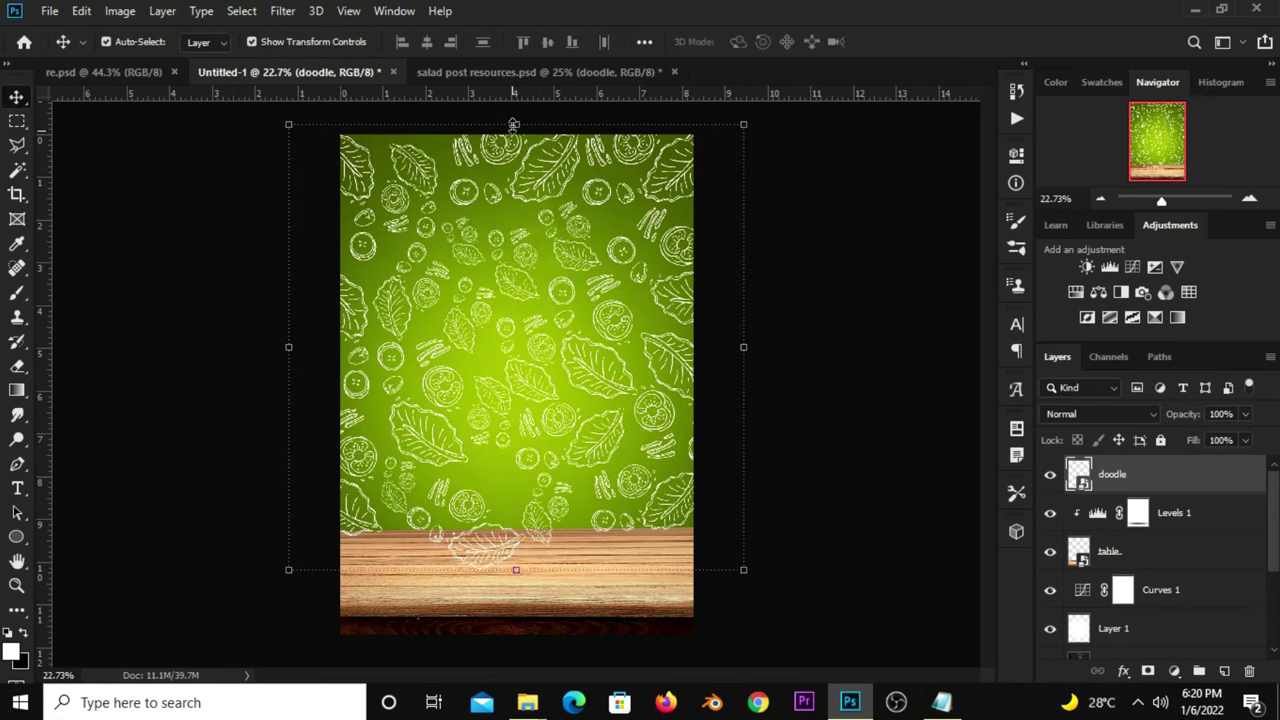
left_click_drag(513, 124, 516, 108)
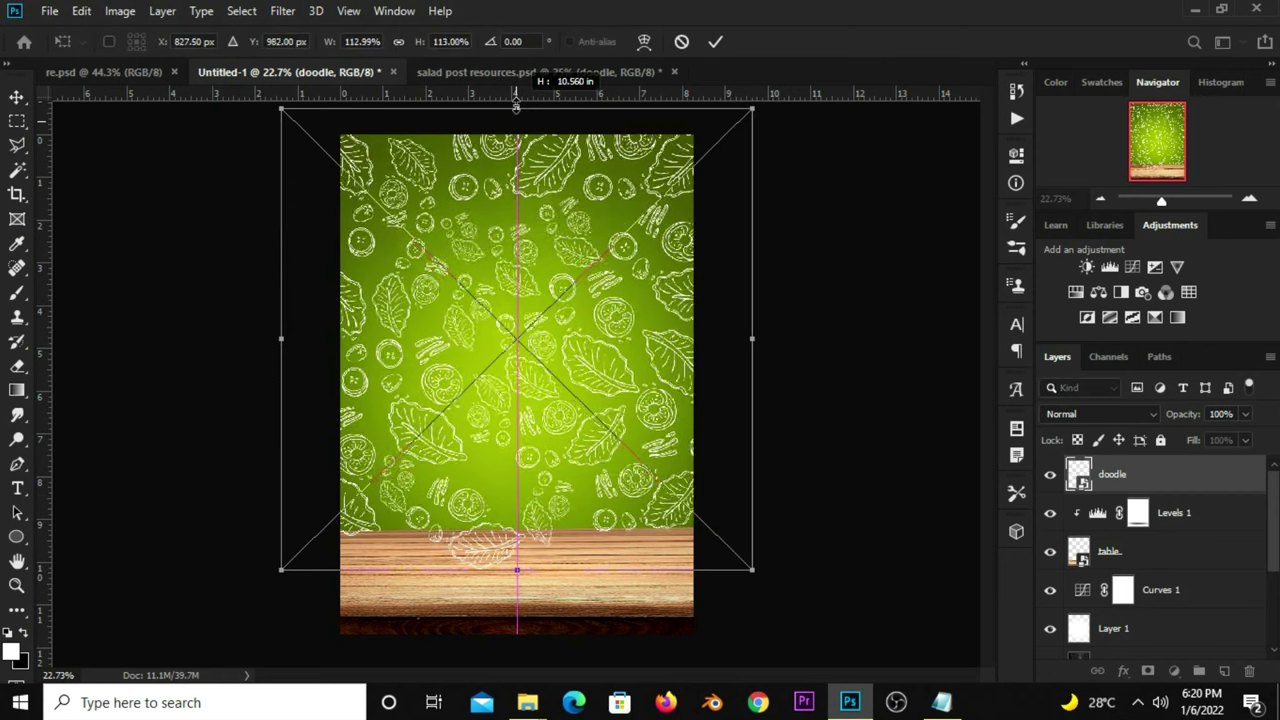
left_click(716, 42)
Move the doodle layer below Layer 1 and toggle its visibility to compare
left_click_drag(1094, 482, 1103, 630)
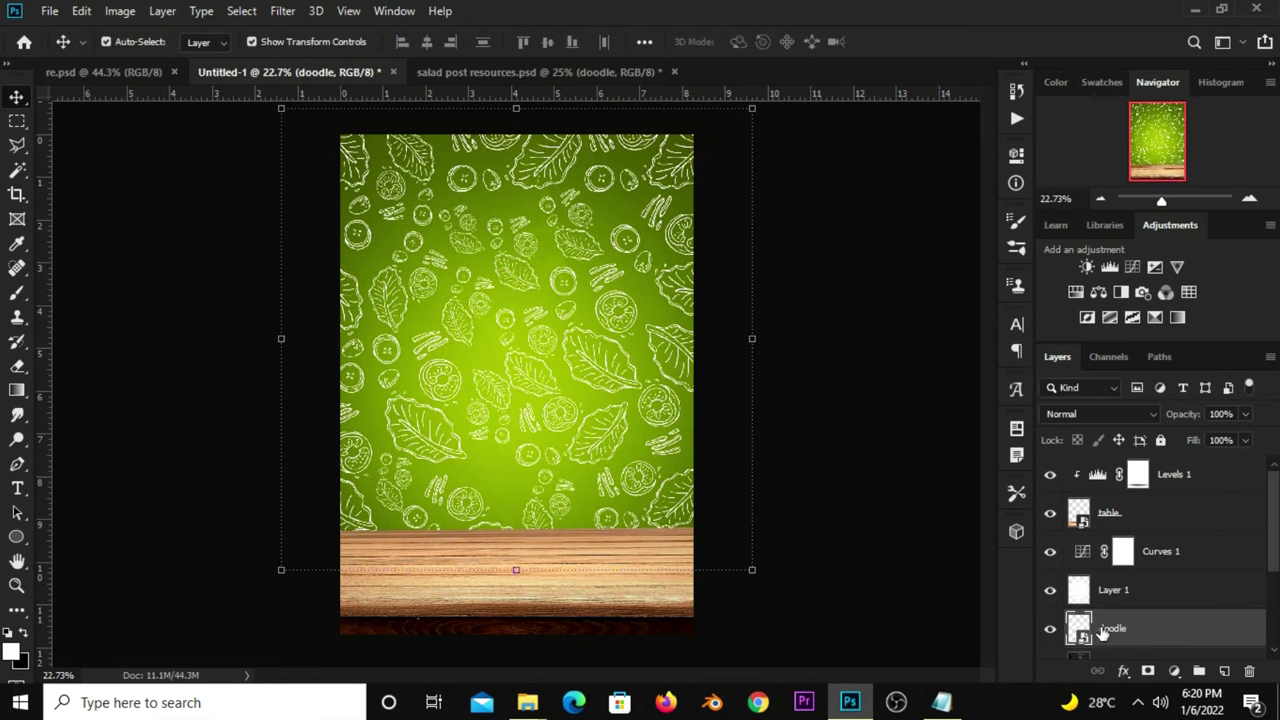
left_click(1049, 630)
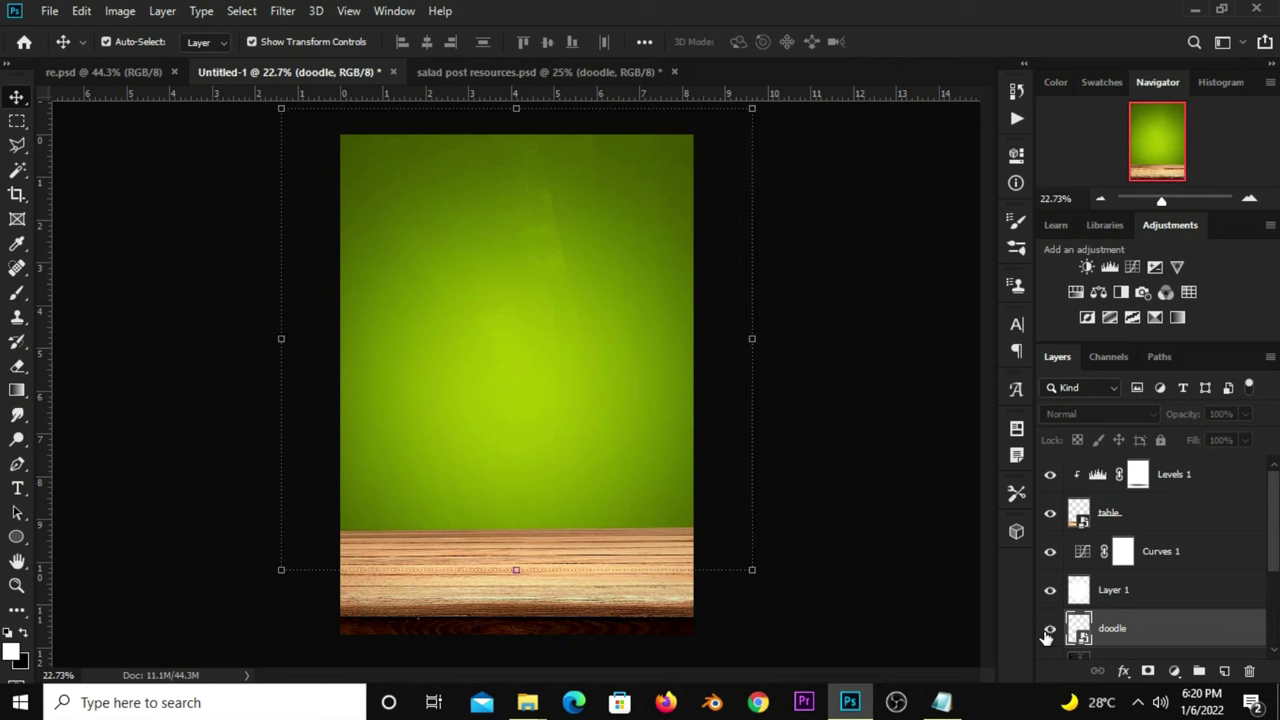
left_click(1049, 630)
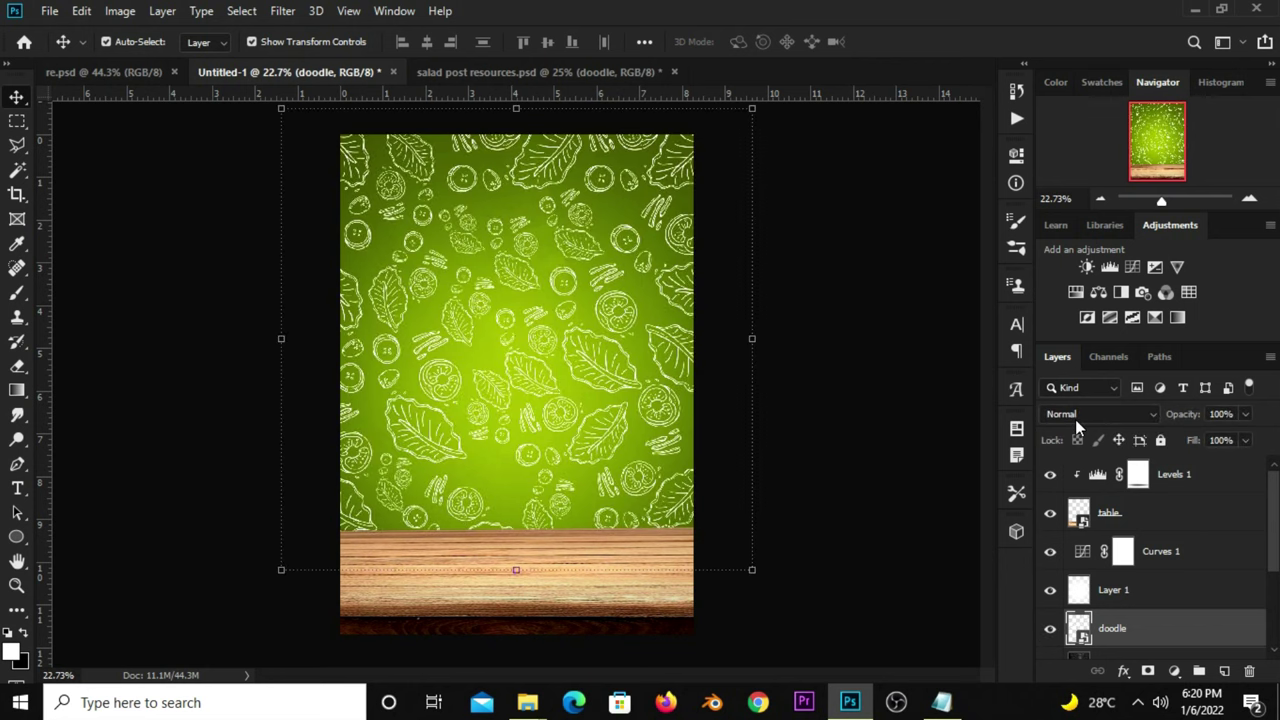
left_click(1049, 628)
Add a layer mask to the doodle layer and set a fully round brush at 75% opacity
left_click(1148, 672)
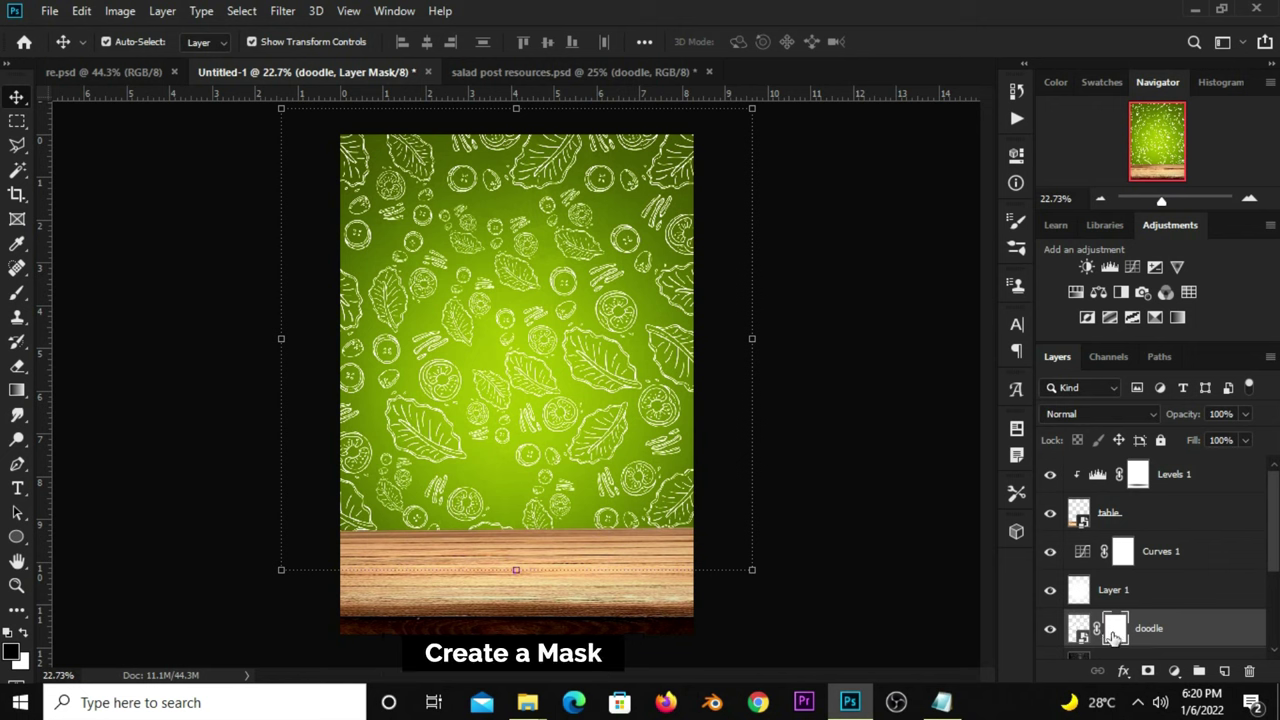
left_click(17, 292)
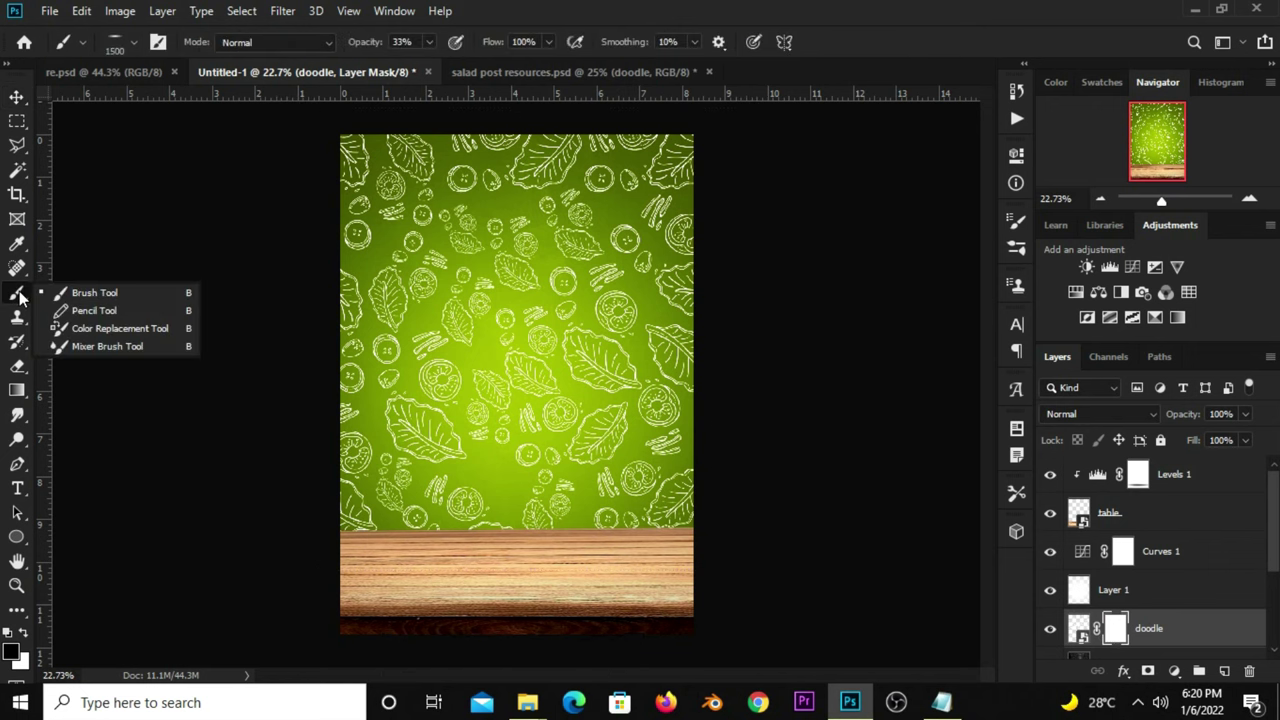
left_click(189, 292)
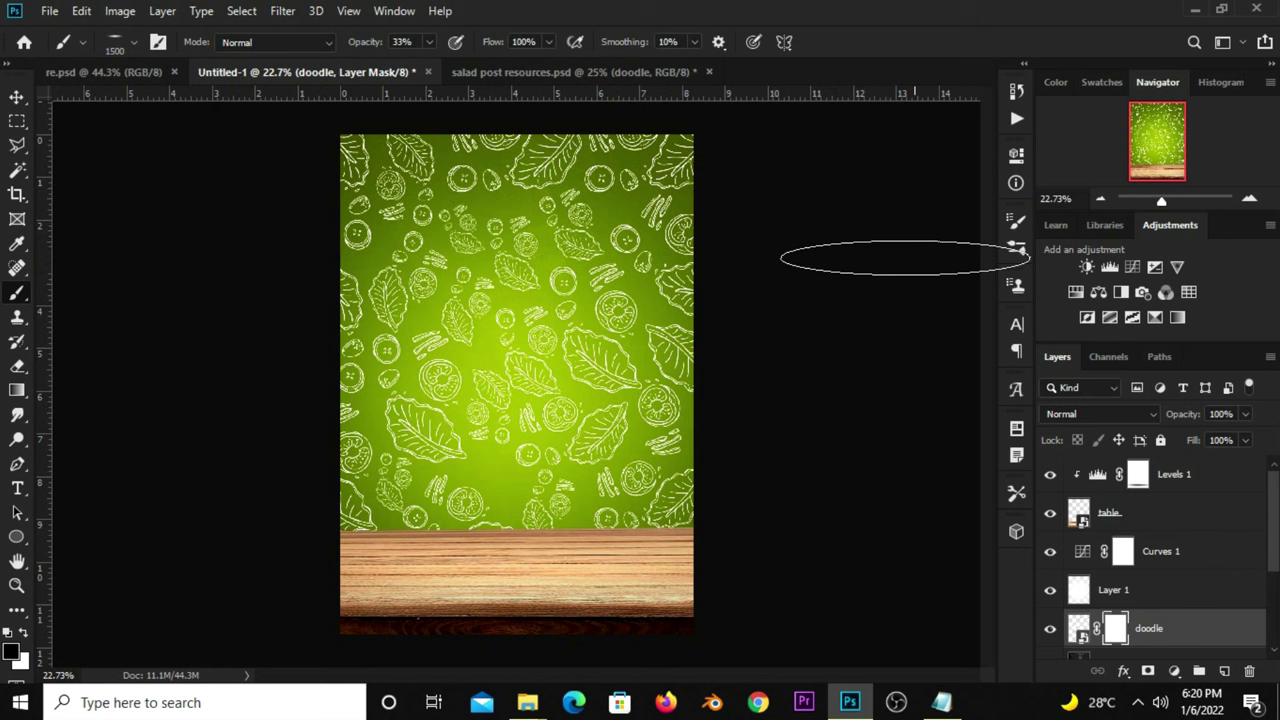
left_click(1015, 222)
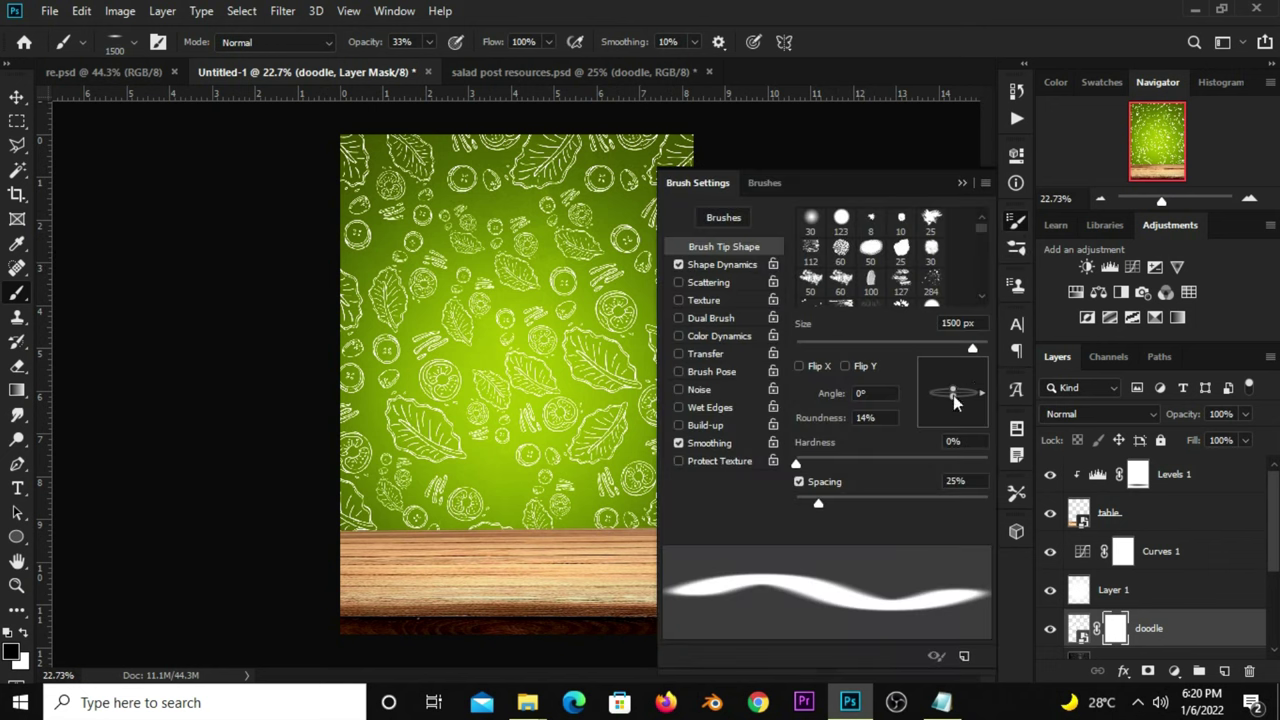
left_click_drag(954, 400, 953, 368)
left_click(963, 187)
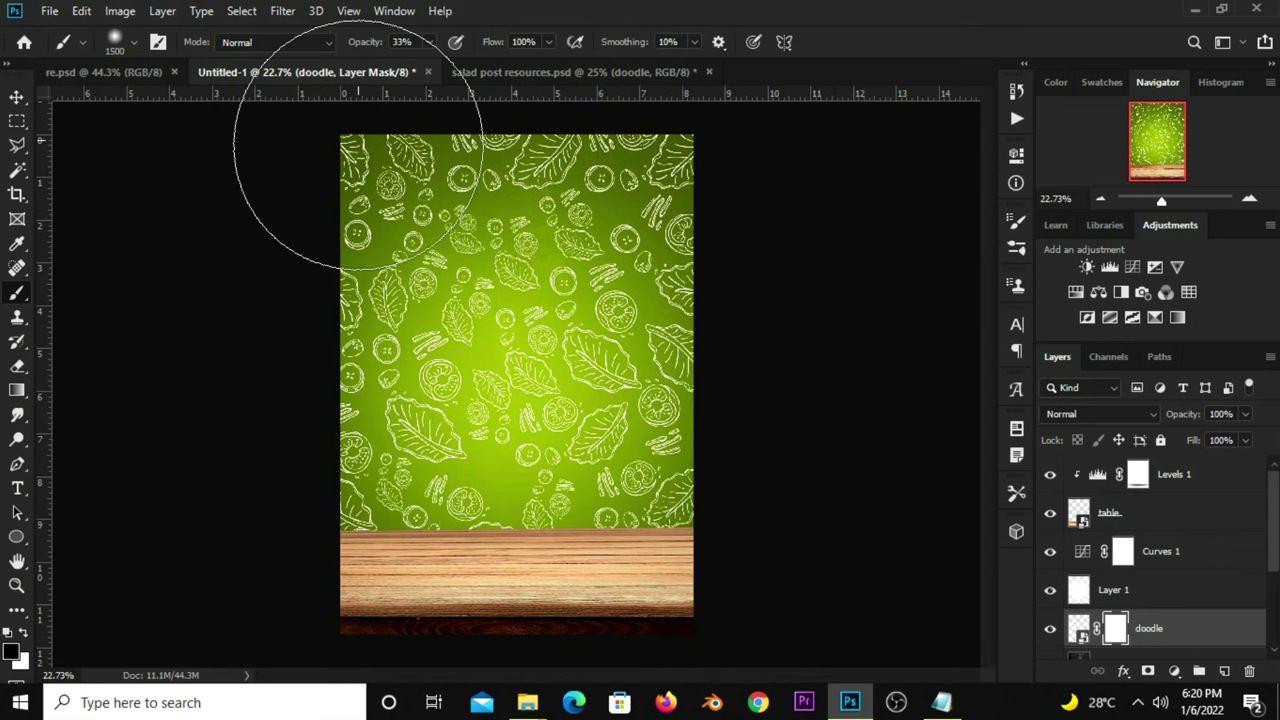
left_click(428, 42)
left_click_drag(434, 62, 467, 66)
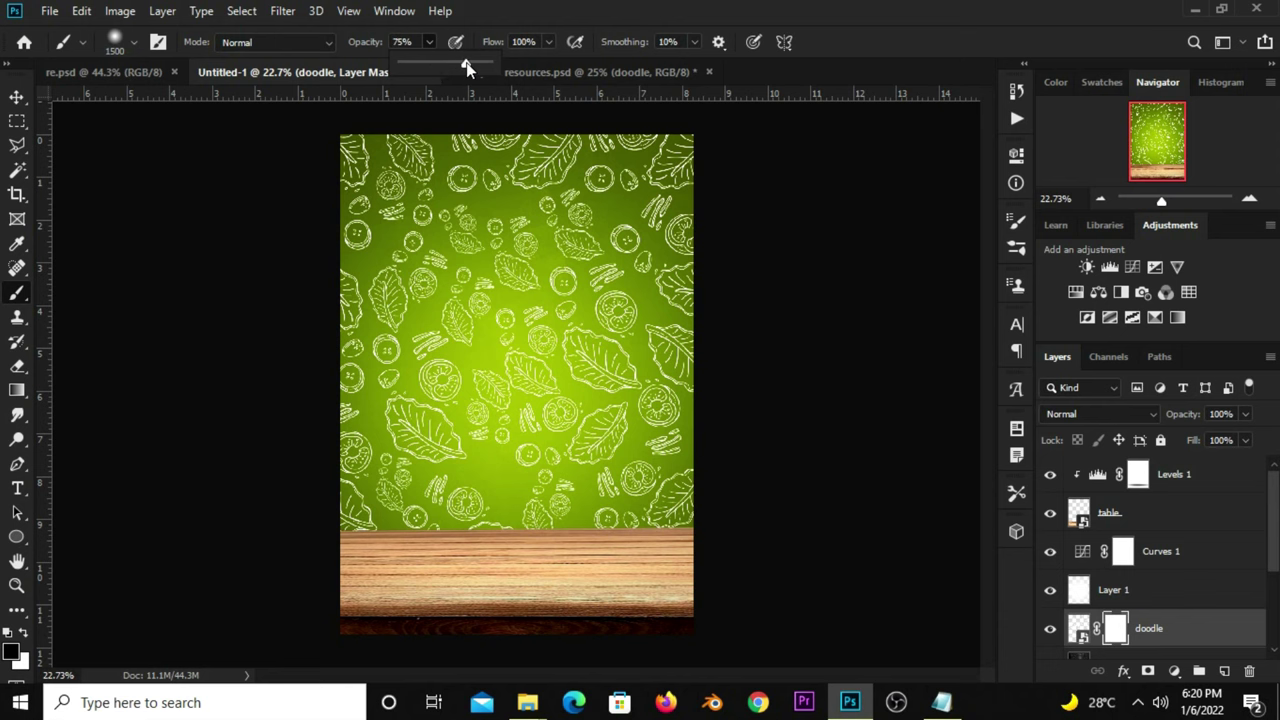
Paint the mask's centre in black with a 2000 px brush, then return to the Move tool
left_click(13, 655)
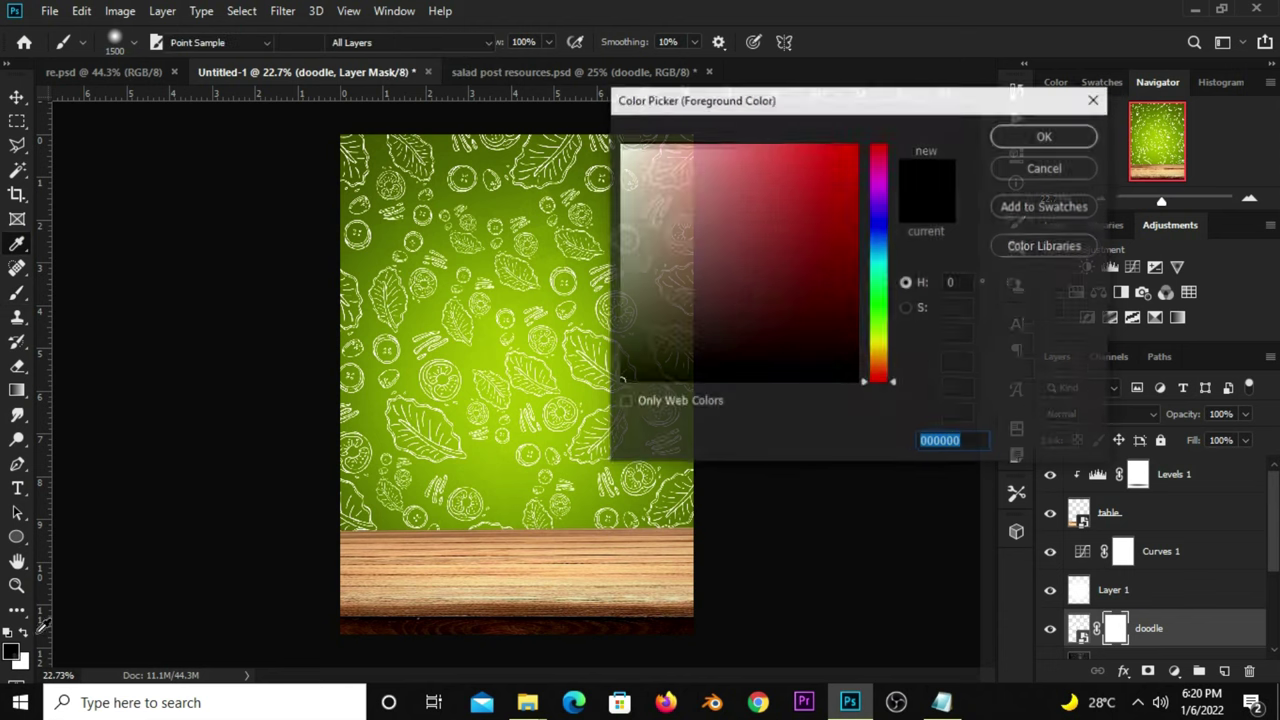
left_click(1030, 140)
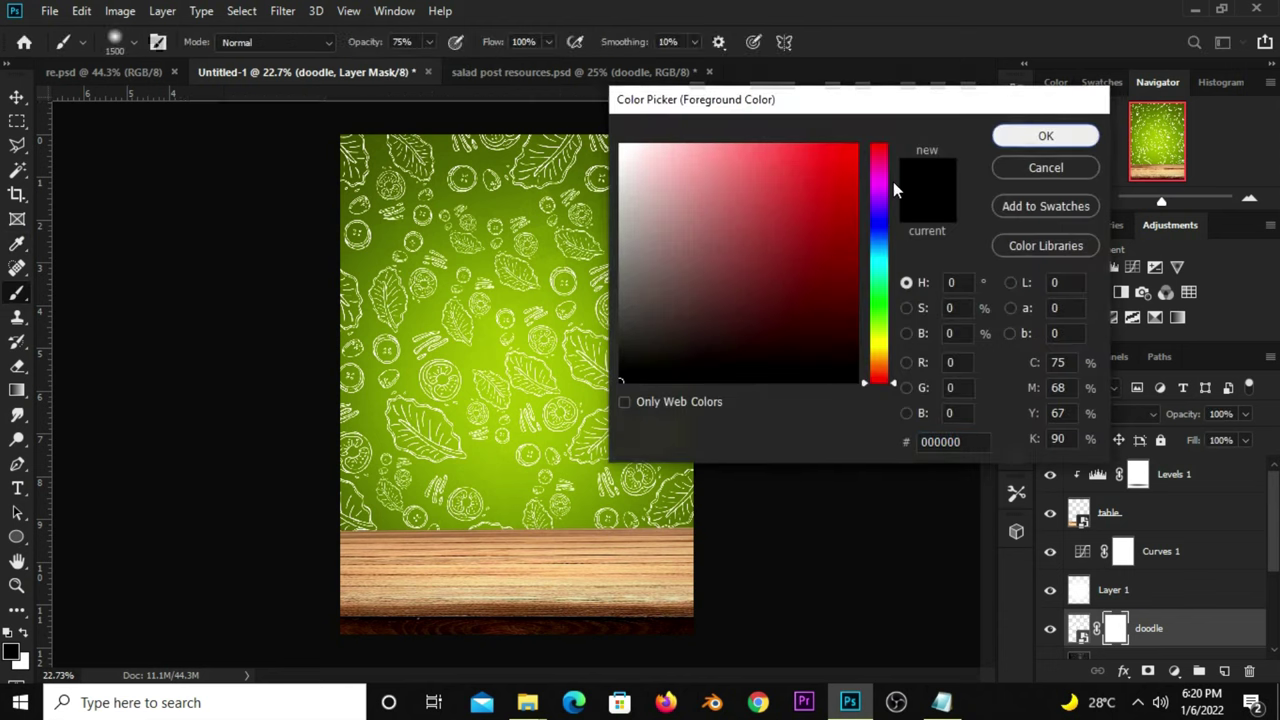
key("bracketright")
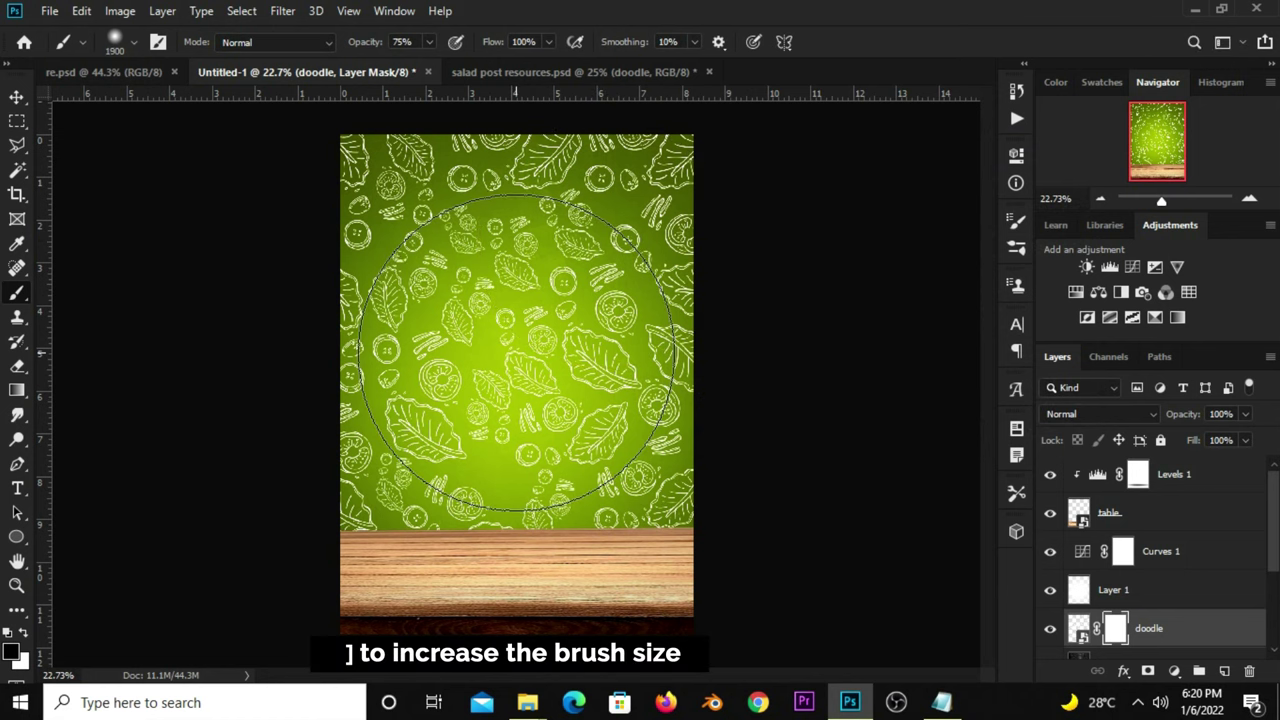
key("bracketright")
left_click_drag(518, 352, 520, 352)
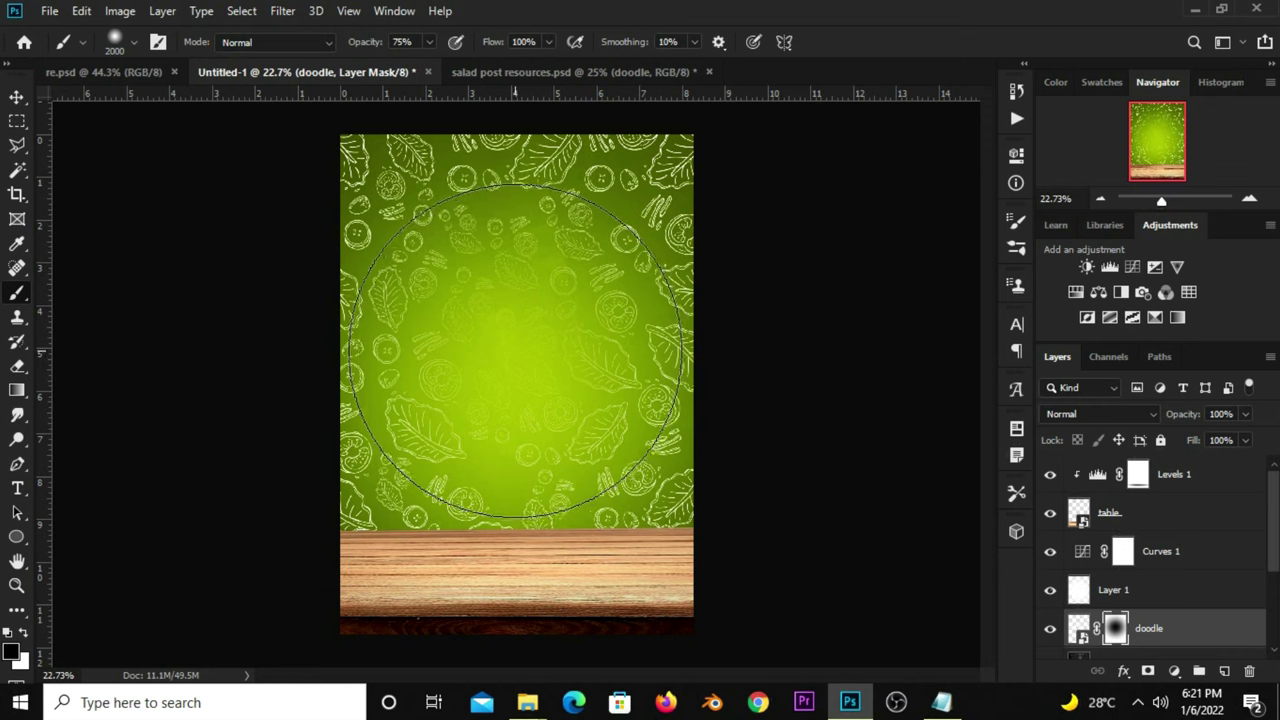
left_click(17, 97)
left_click(66, 100)
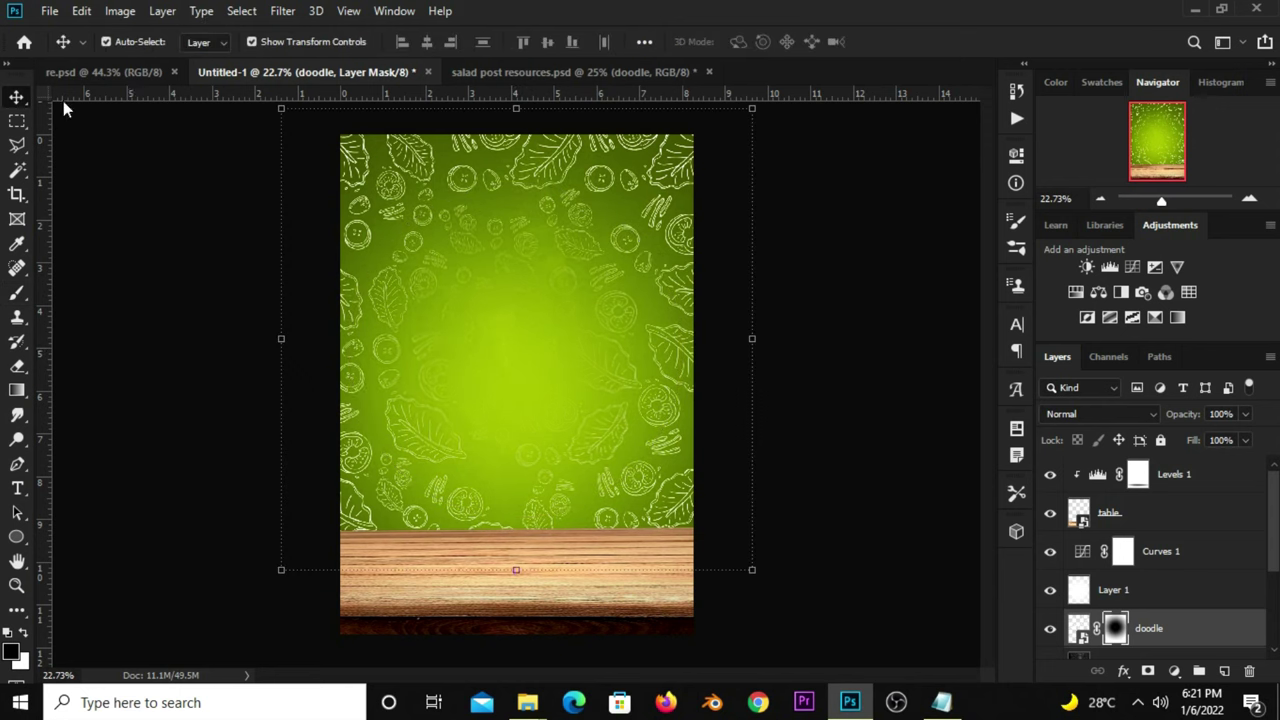
Select Layer 1, keep it on Soft Light, and lower its opacity to 37%
left_click(155, 197)
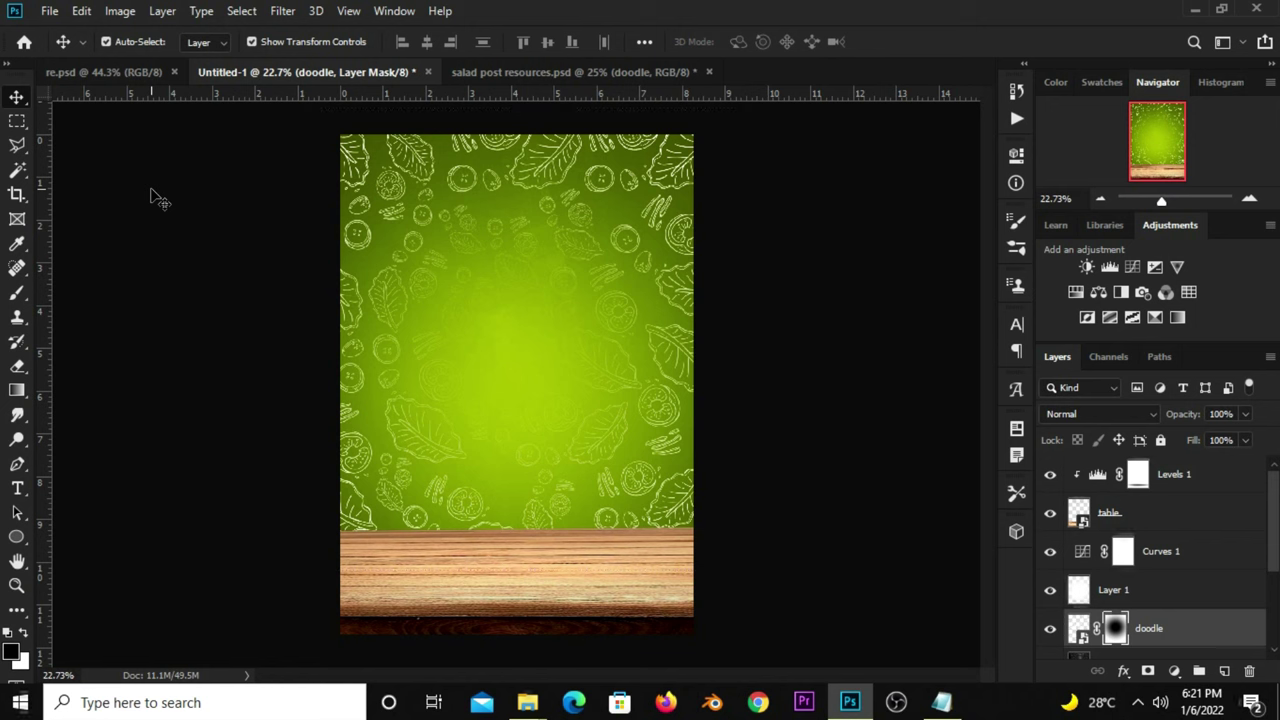
scroll(466, 380, "down", 1)
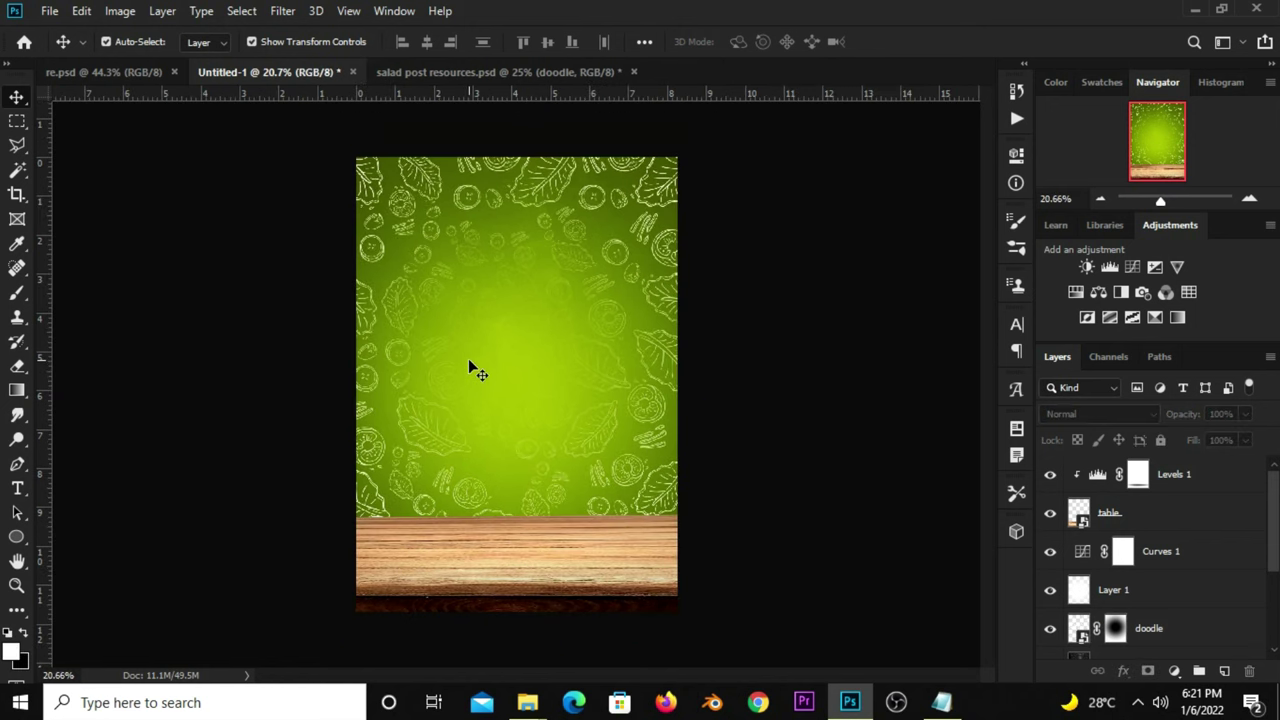
scroll(469, 367, "up", 1)
left_click(678, 230)
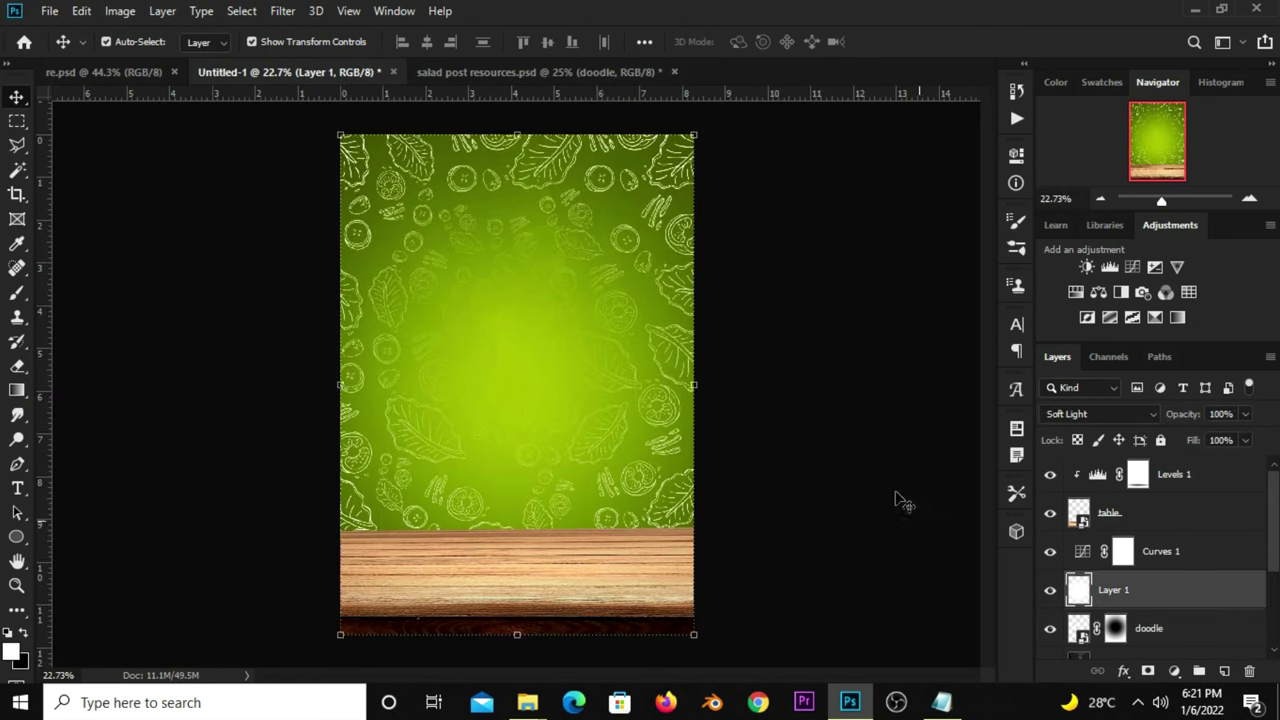
left_click(1049, 628)
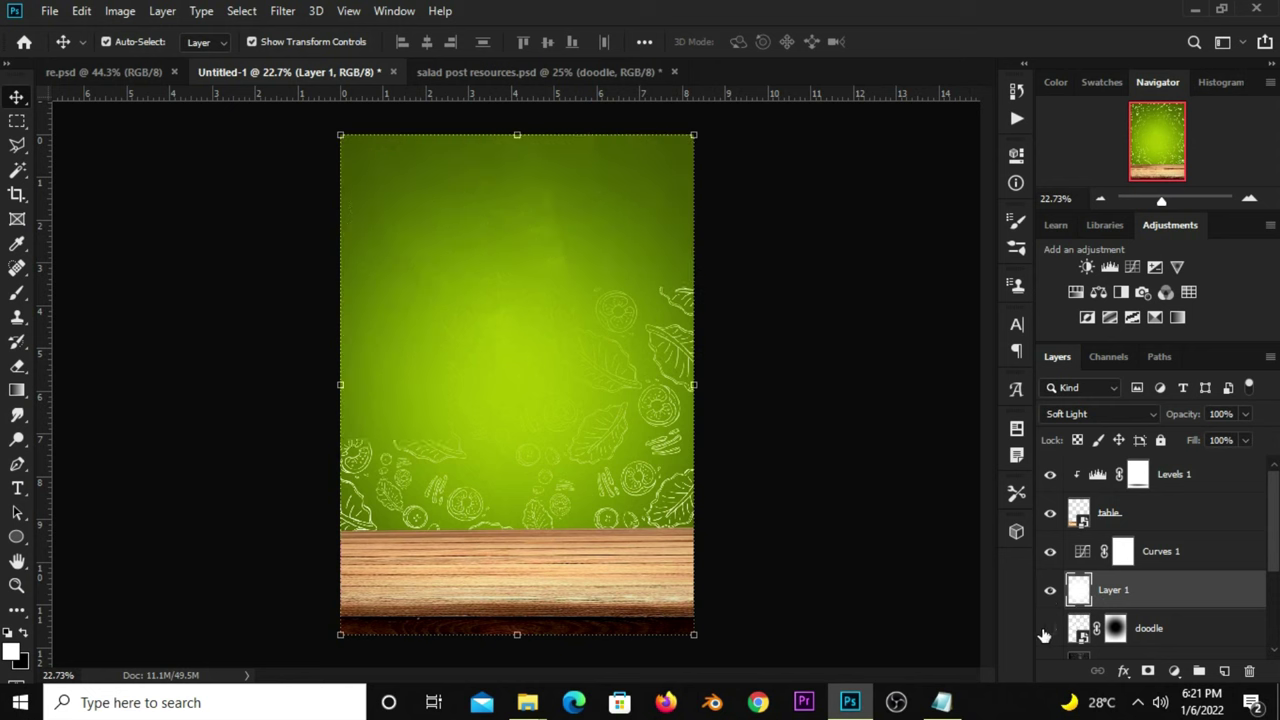
left_click(1095, 414)
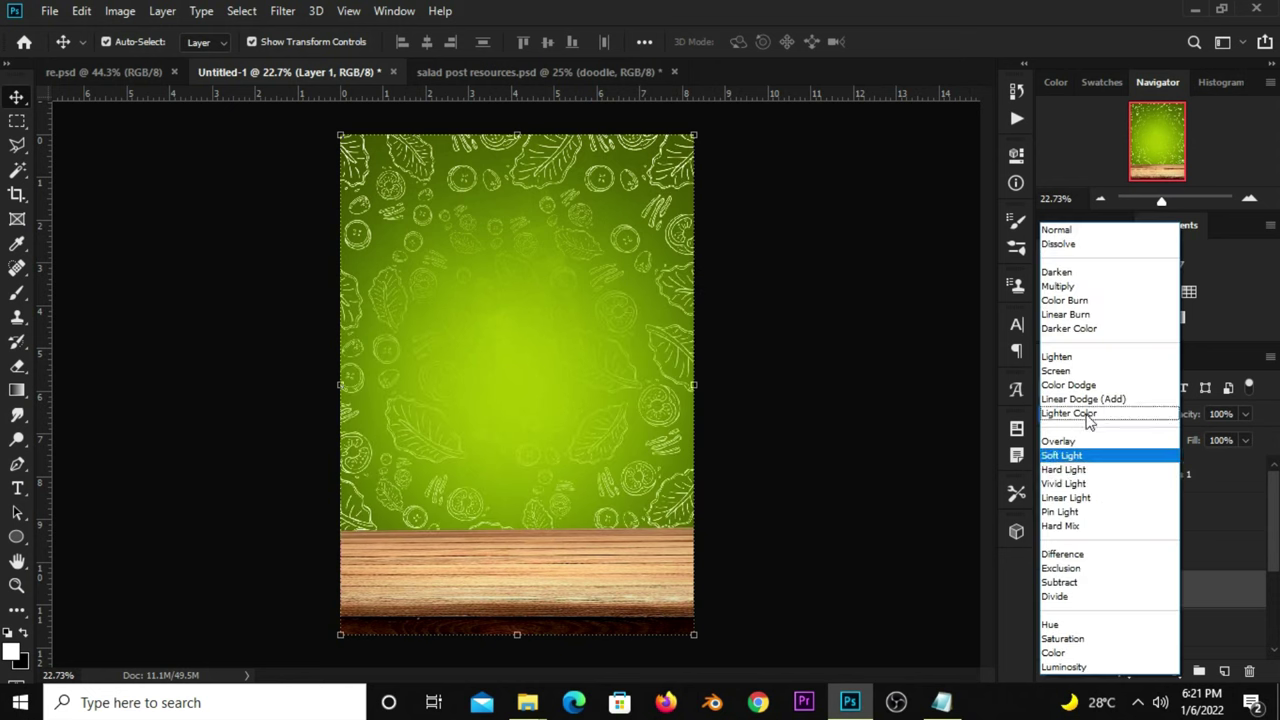
left_click(1076, 452)
left_click(1247, 416)
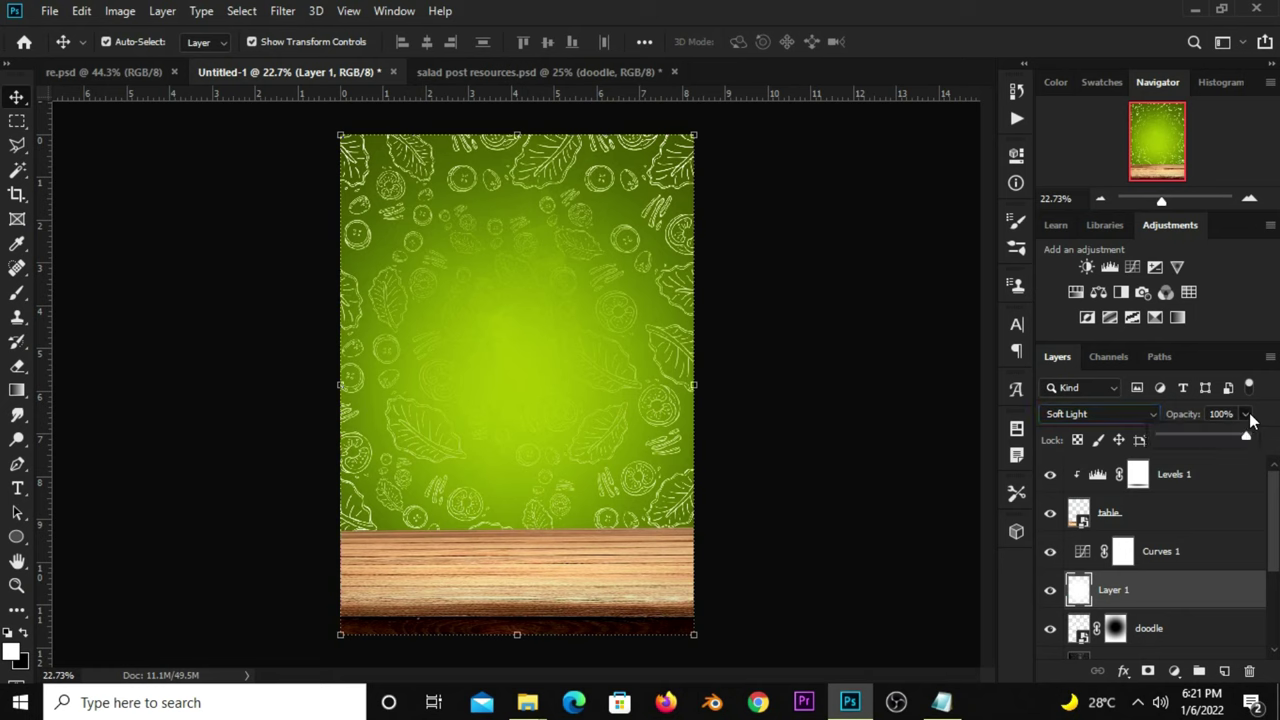
left_click_drag(1201, 438, 1192, 437)
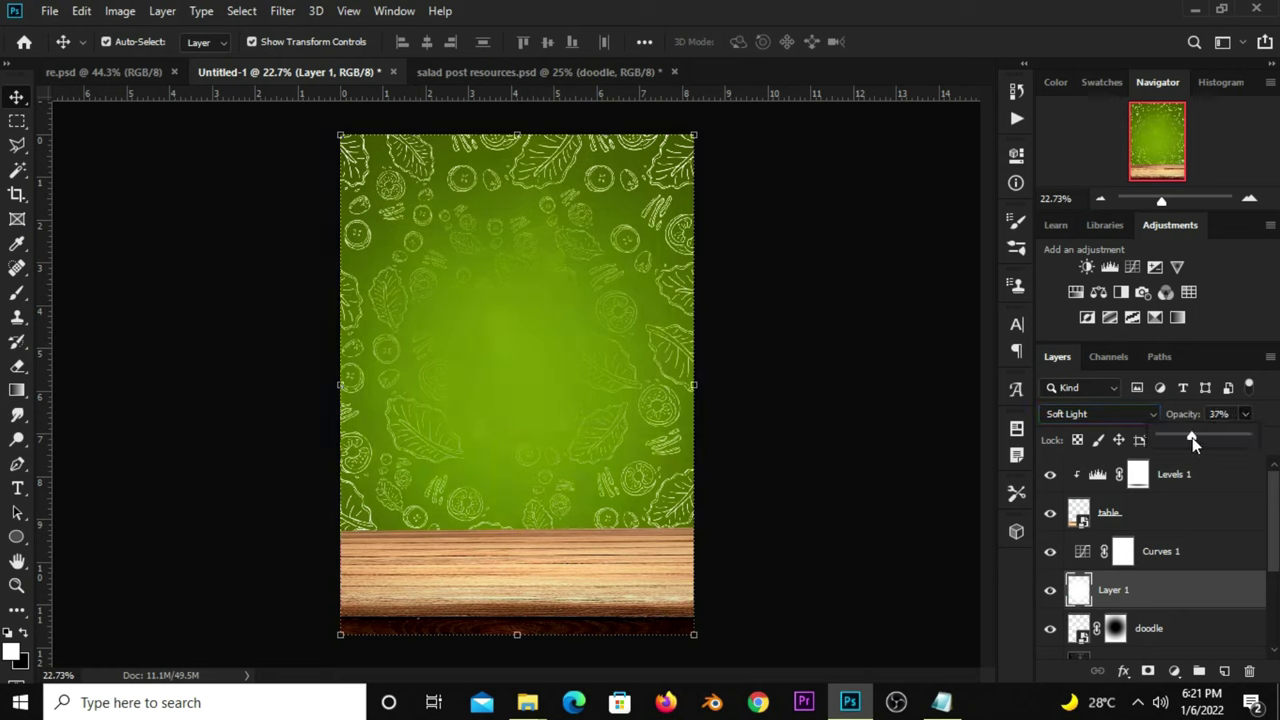
Reselect Layer 1, toggle it to compare, and raise its opacity to about 97%
left_click(905, 537)
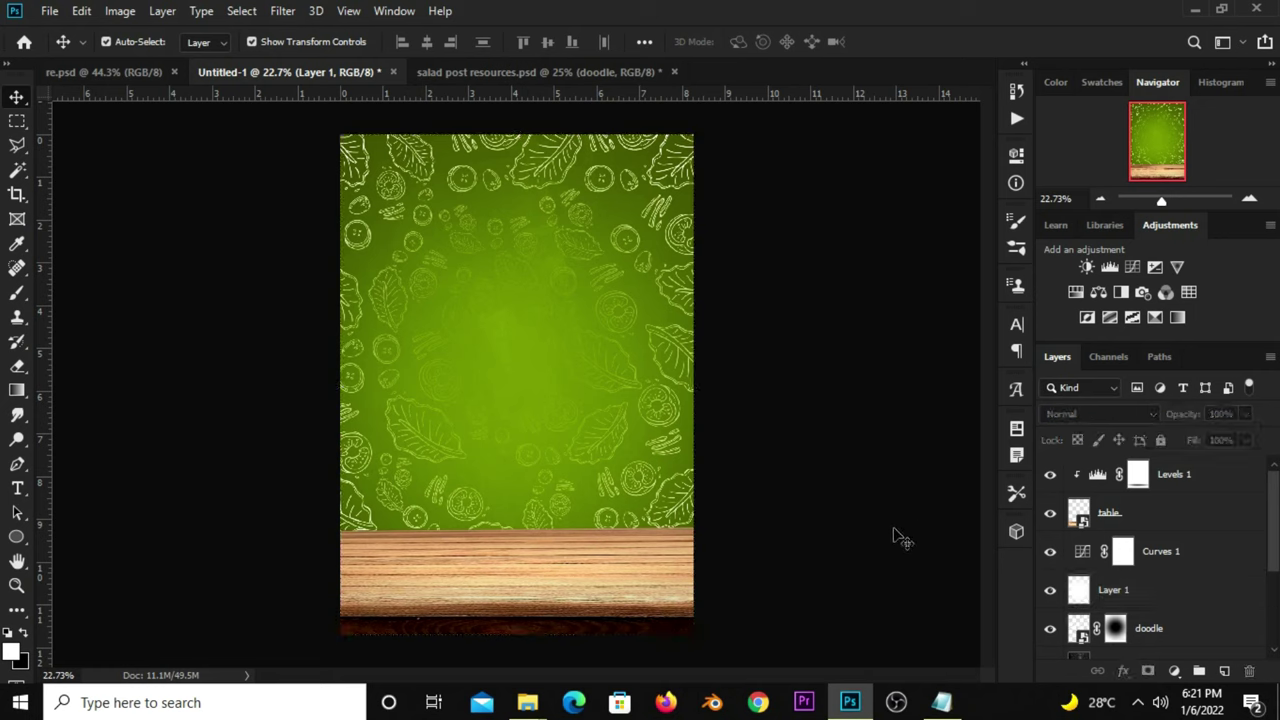
left_click(1100, 597)
left_click(1050, 590)
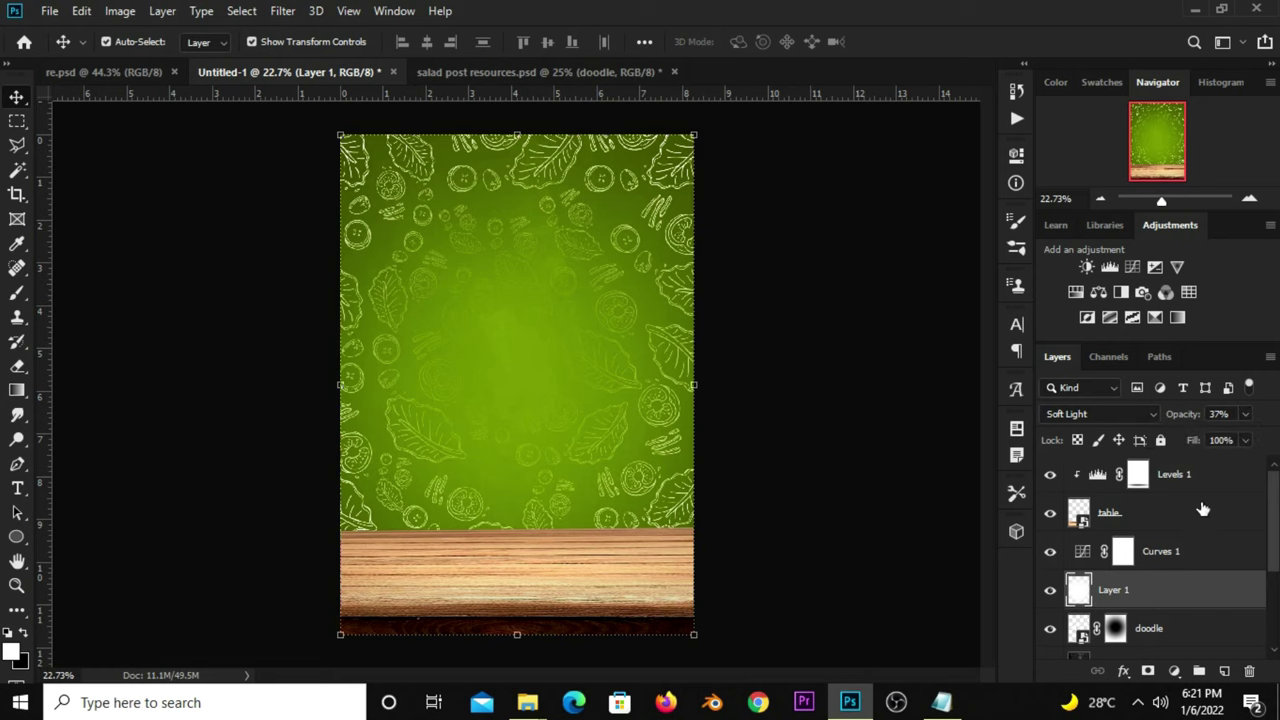
left_click_drag(1223, 438, 1265, 442)
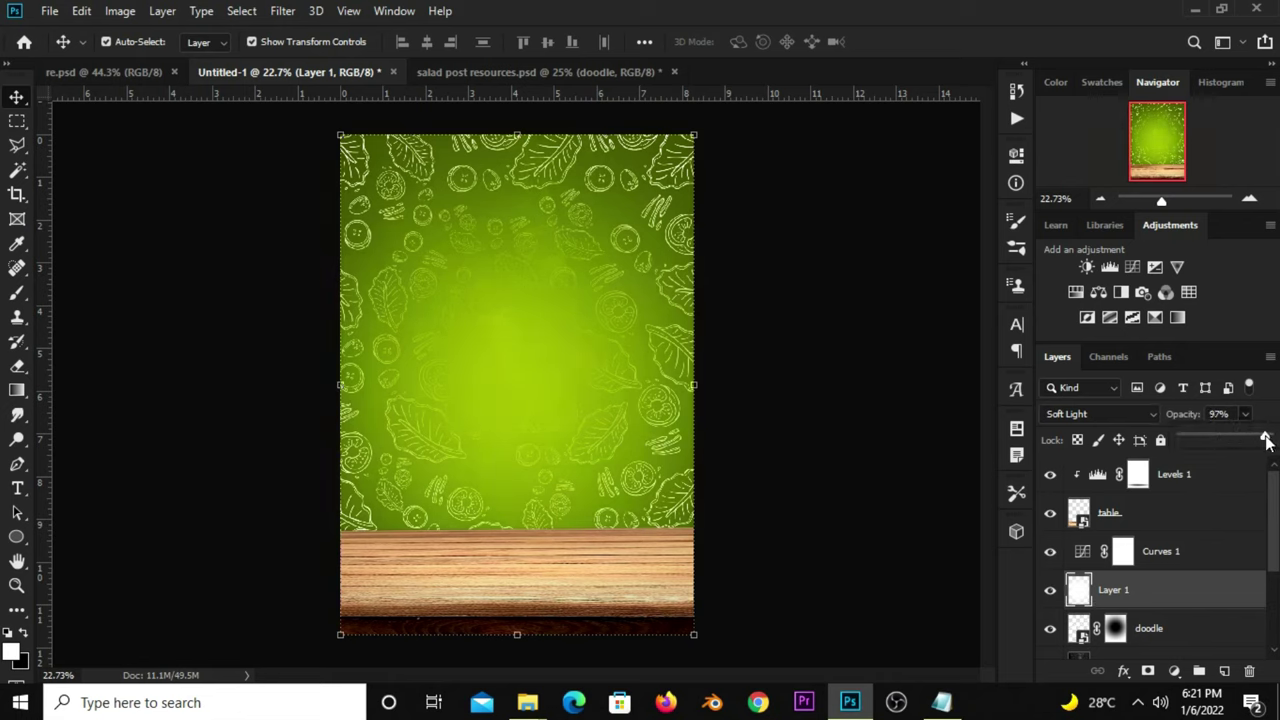
scroll(1143, 560, "down", 2)
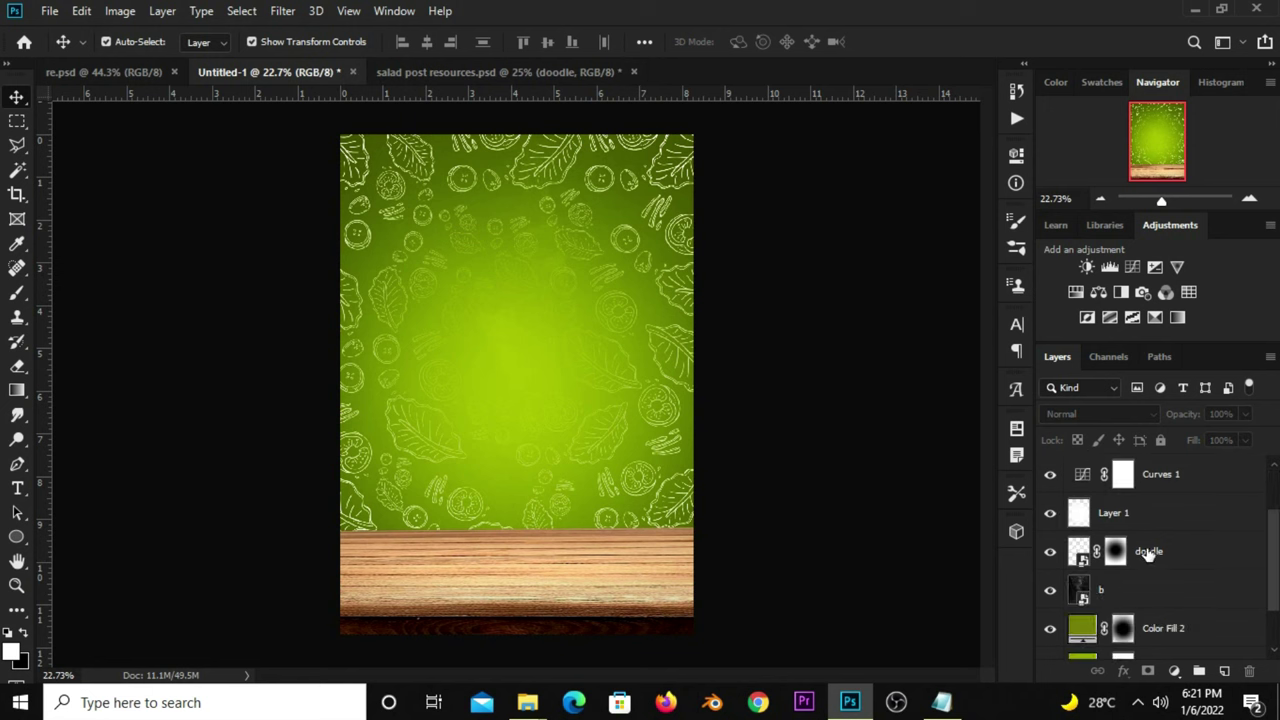
left_click(1060, 555)
left_click(1050, 551)
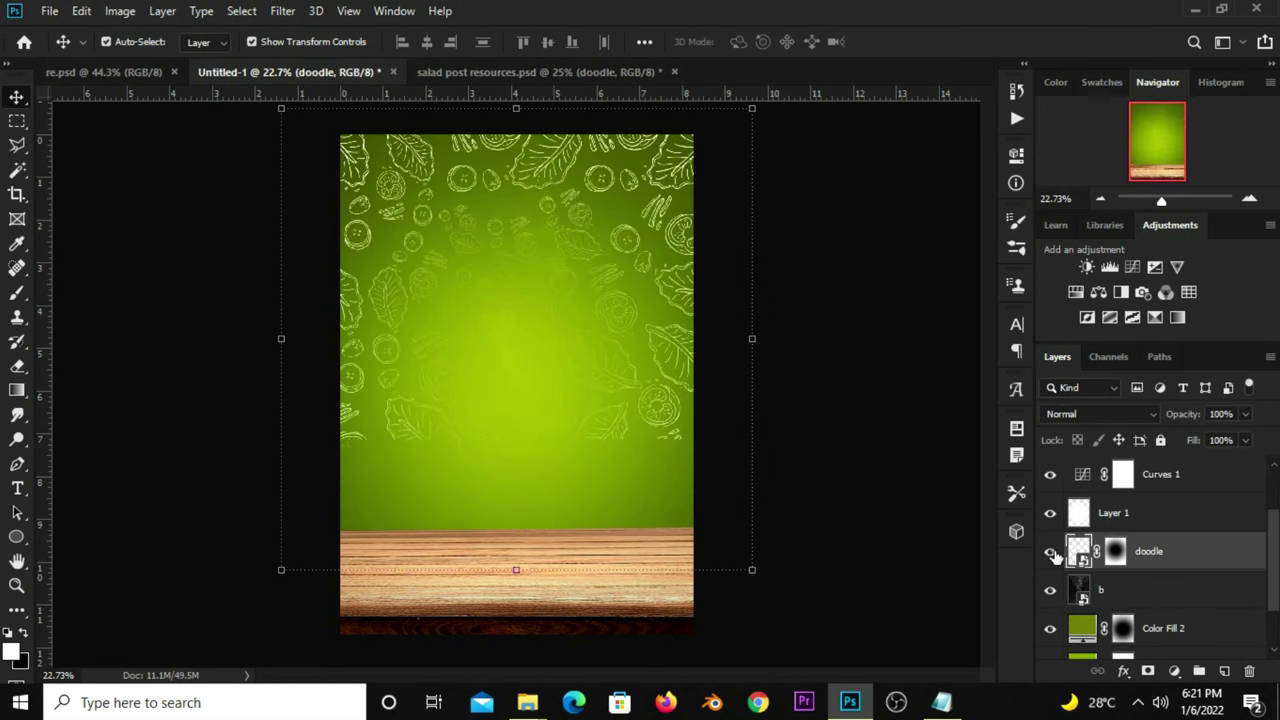
left_click(1085, 414)
left_click(1076, 455)
left_click(1245, 413)
left_click_drag(1190, 438, 1179, 438)
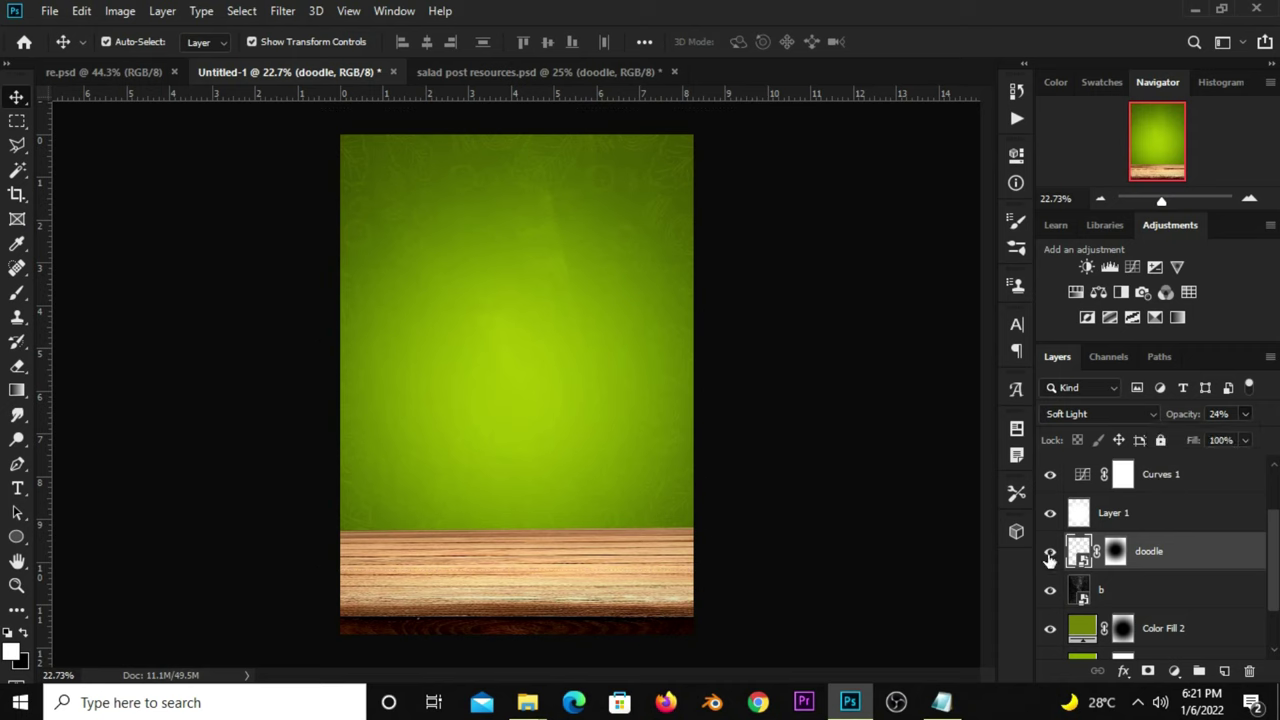
left_click(855, 562)
scroll(855, 562, "down", 1)
scroll(663, 586, "up", 2)
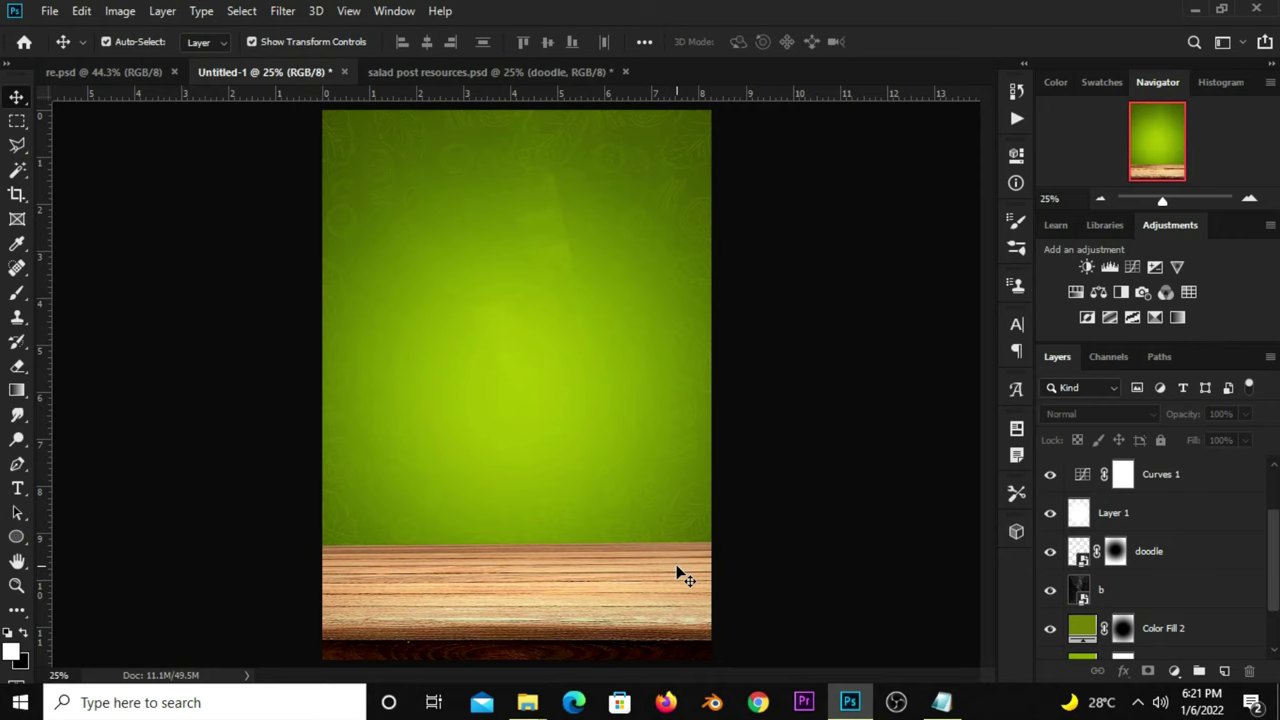
scroll(702, 518, "down", 1)
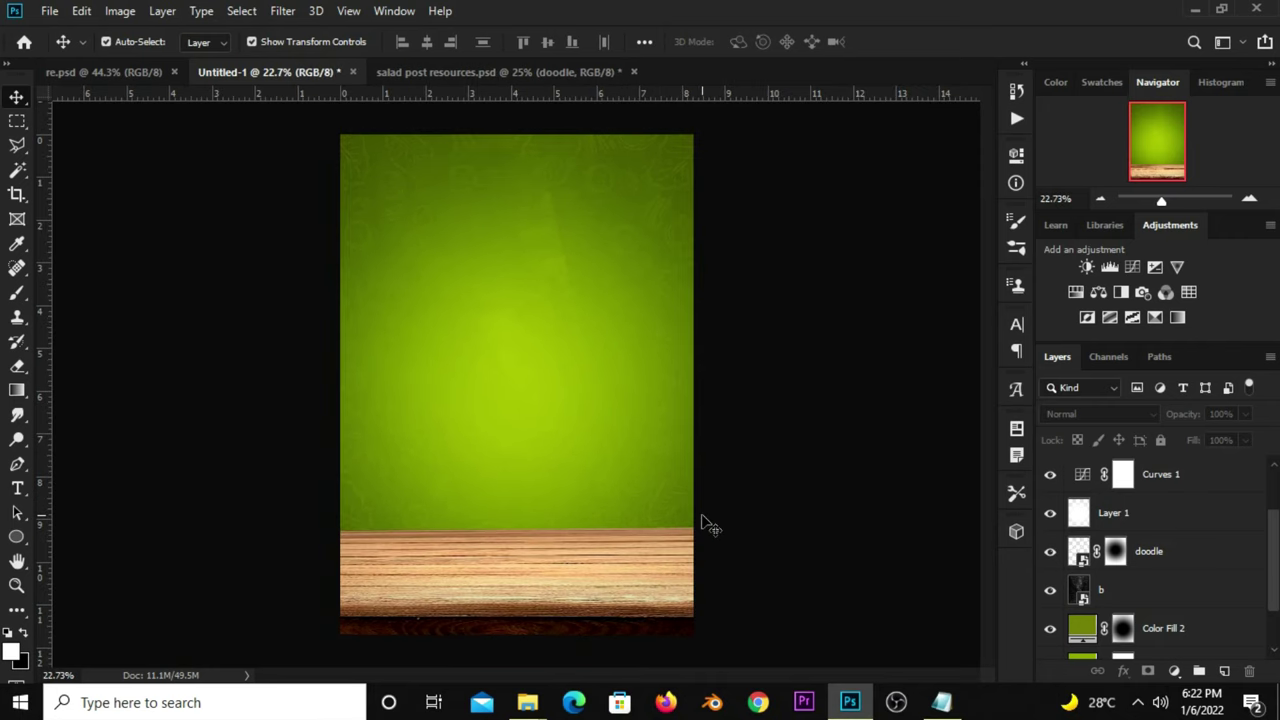
scroll(707, 524, "up", 1)
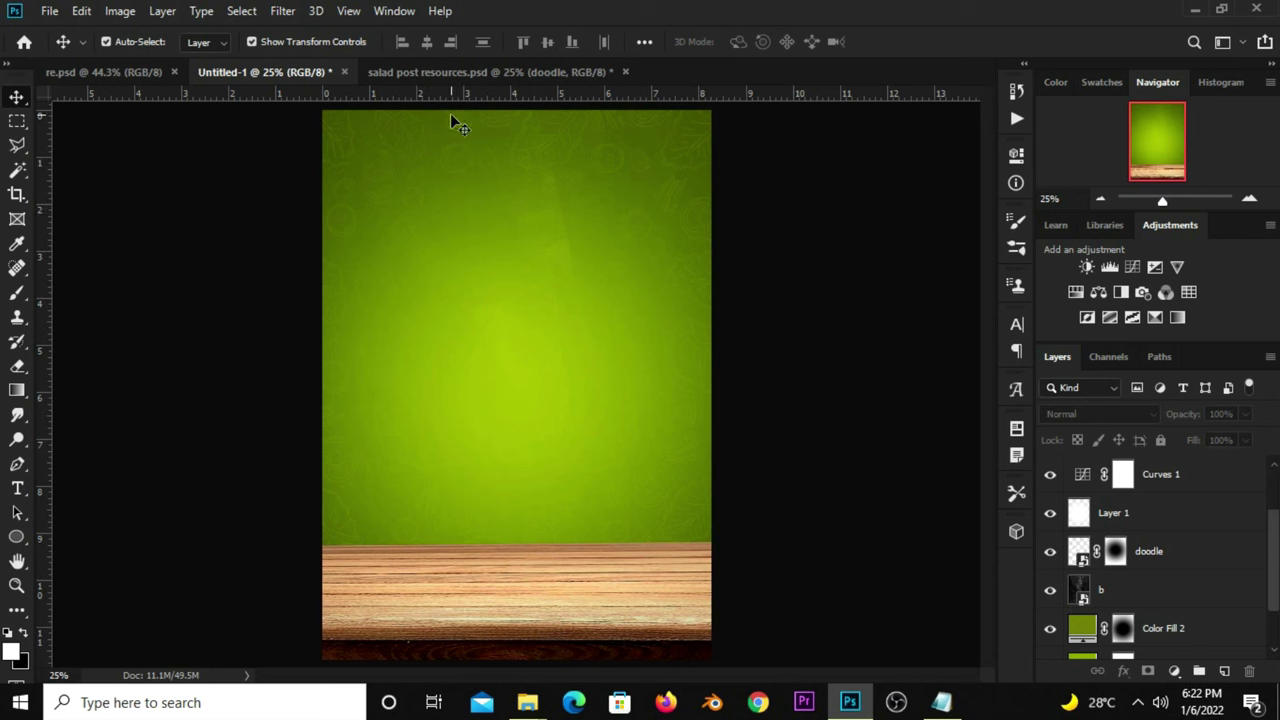
Drag the salad bowl layer from the resources file onto the poster's wooden table
left_click(449, 70)
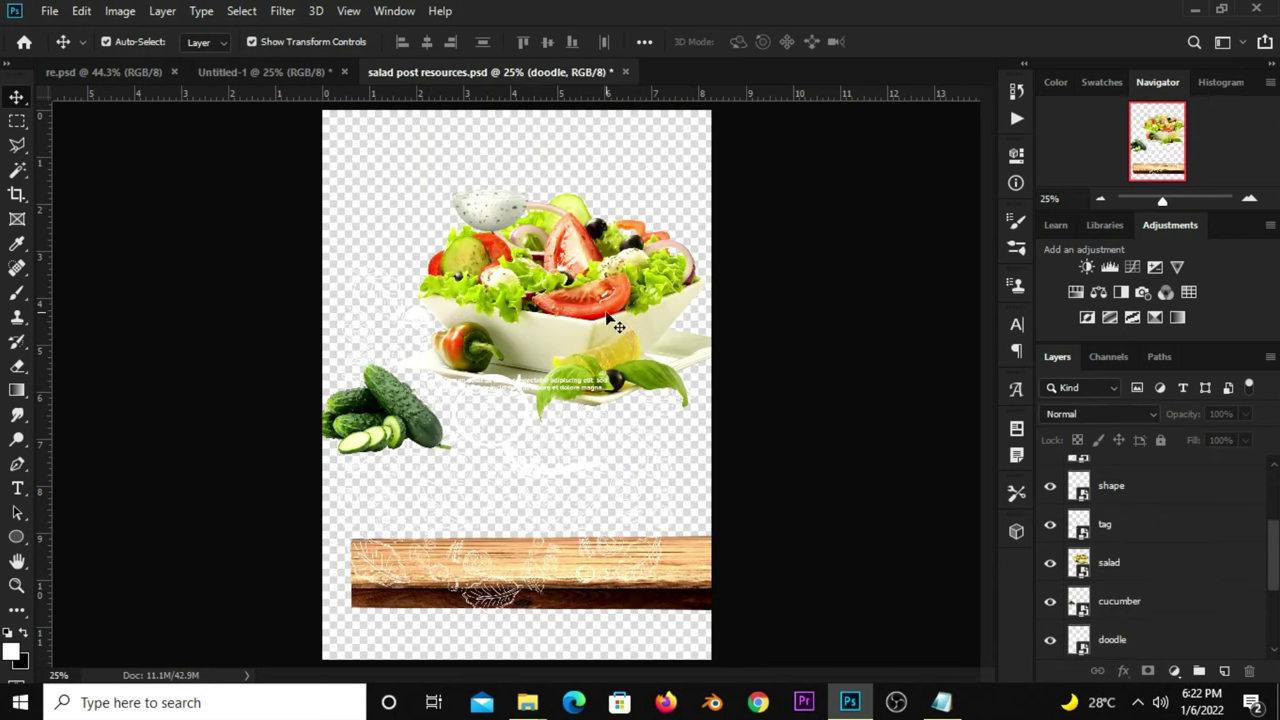
left_click_drag(617, 325, 600, 289)
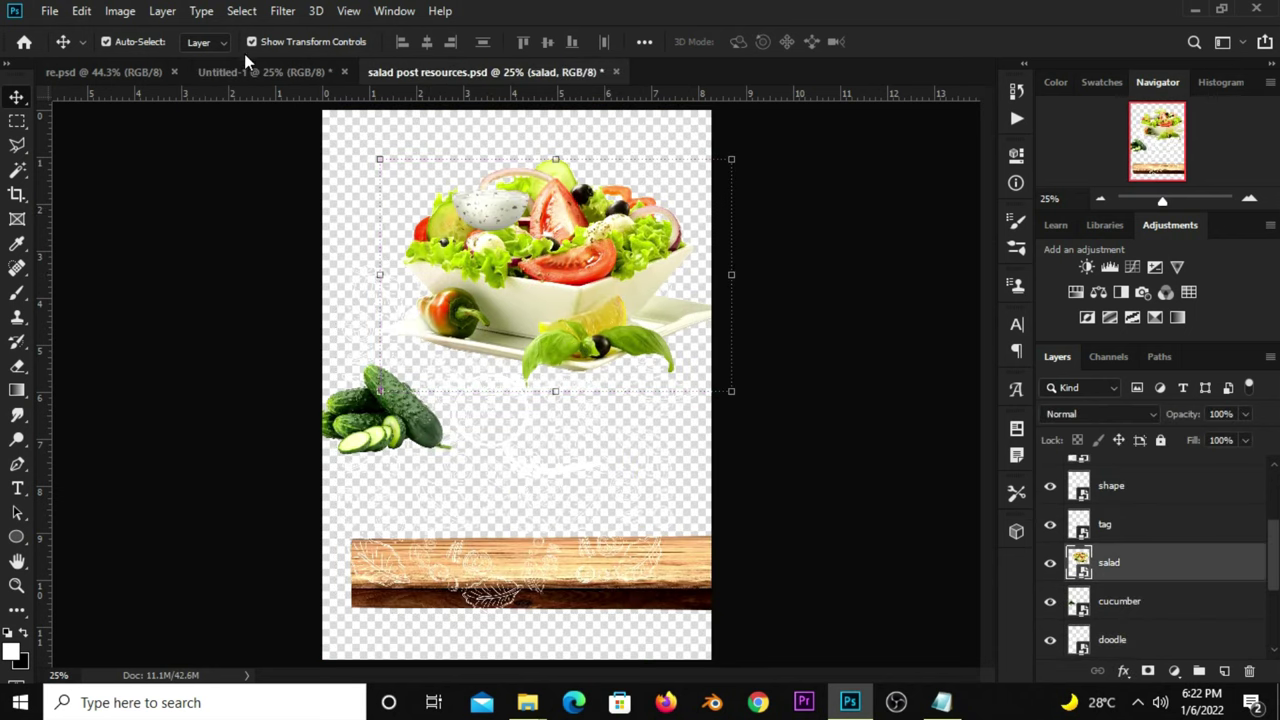
mouse_move(244, 53)
left_mouse_down()
mouse_move(555, 407)
mouse_move(590, 503)
left_mouse_up()
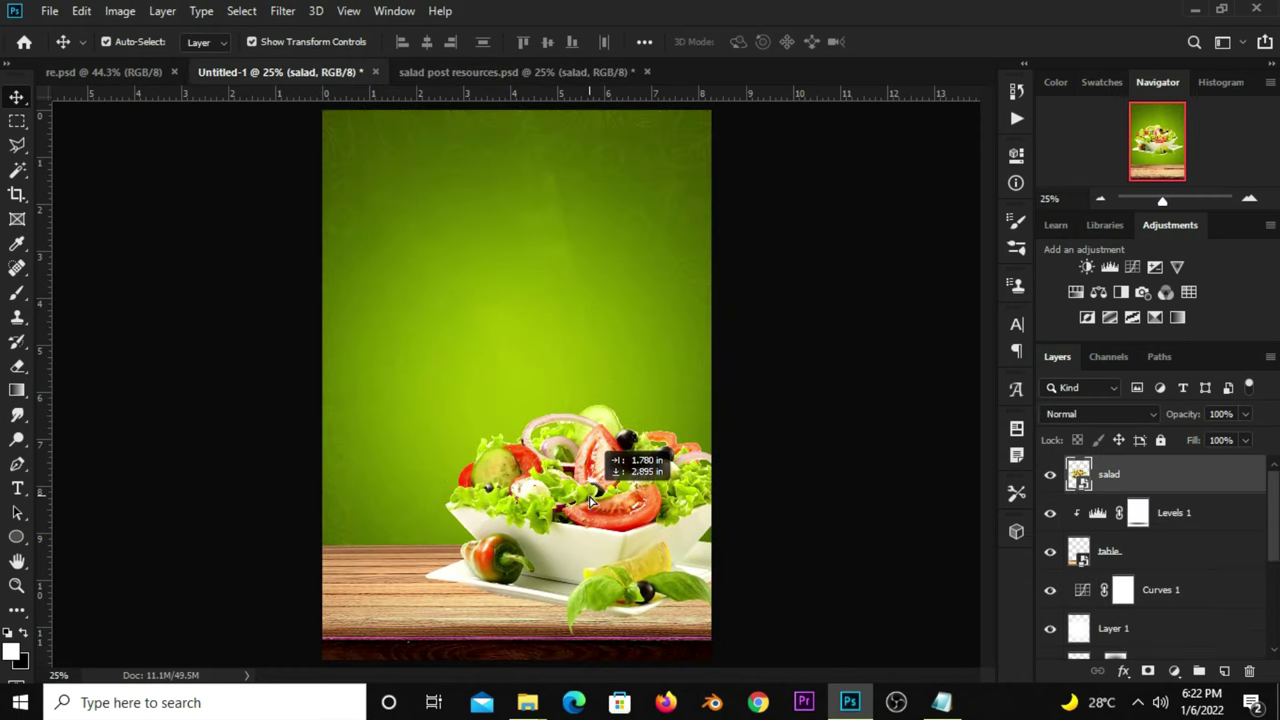
left_click_drag(590, 500, 564, 493)
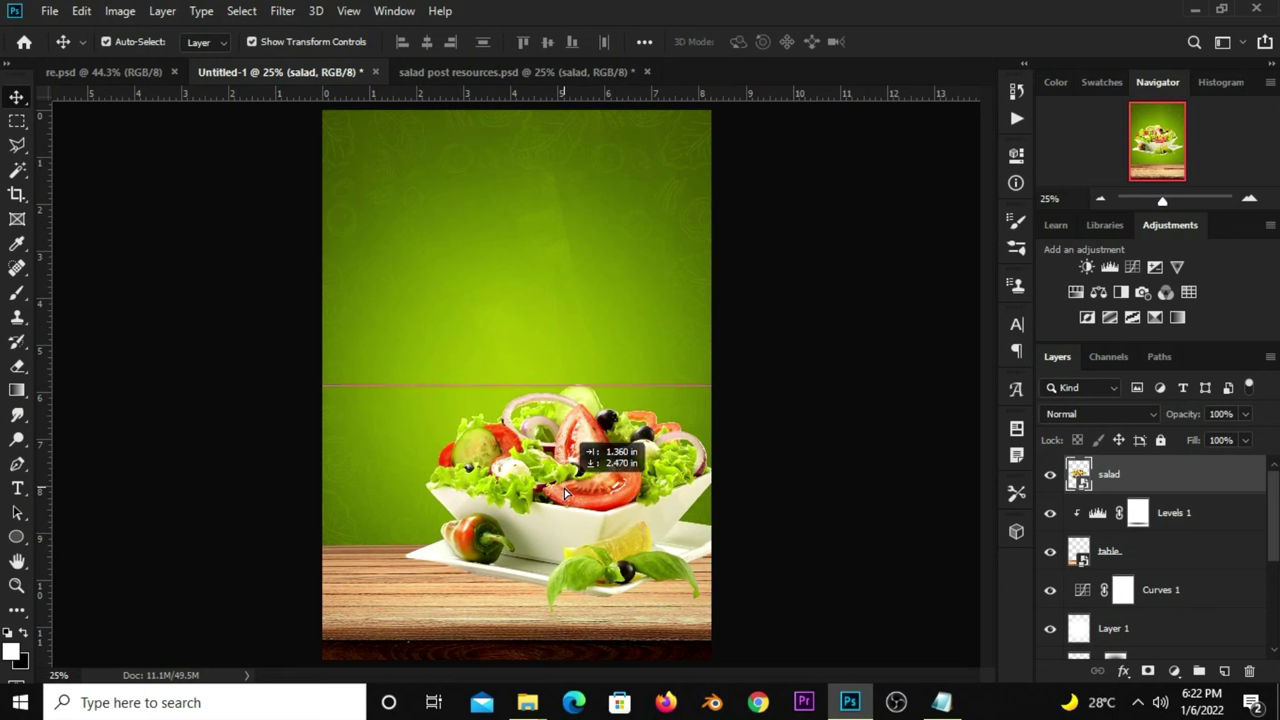
left_click_drag(564, 493, 564, 493)
Nudge the salad bowl down and left, lower it slightly, then return to the resources file
key("Down")
key("Down")
key("Left")
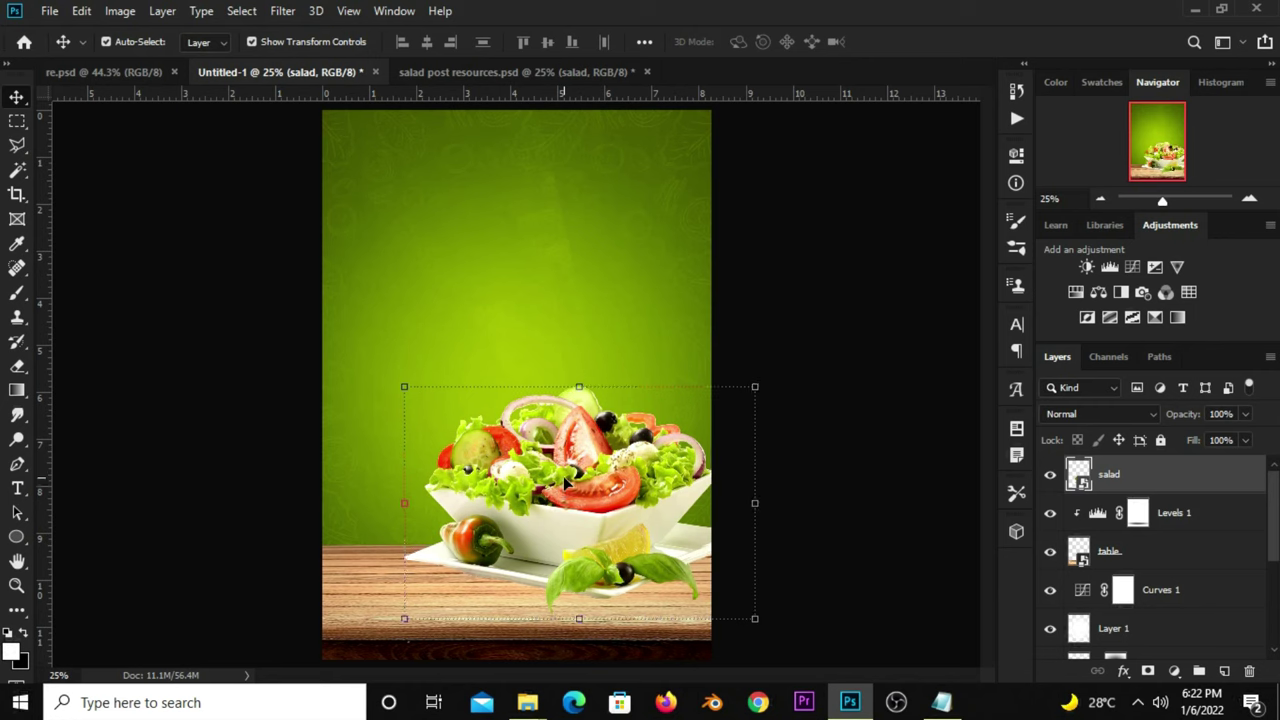
left_click_drag(558, 483, 558, 495)
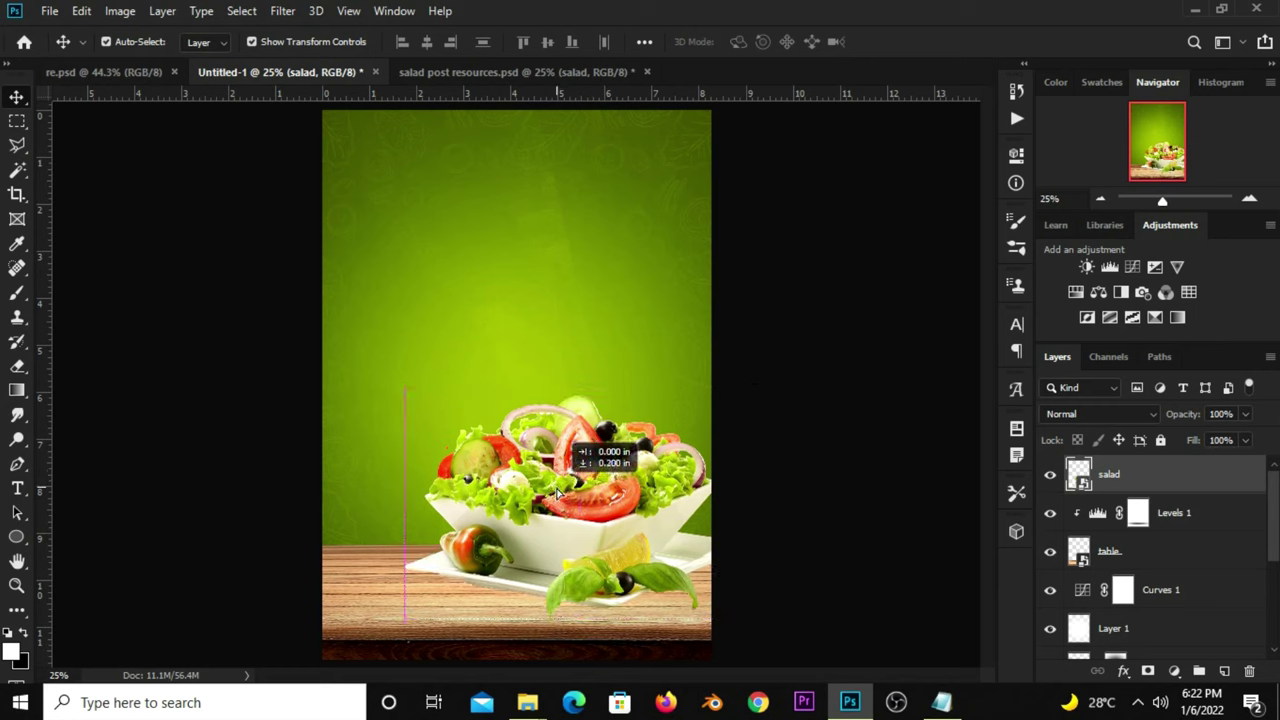
left_click_drag(558, 493, 558, 493)
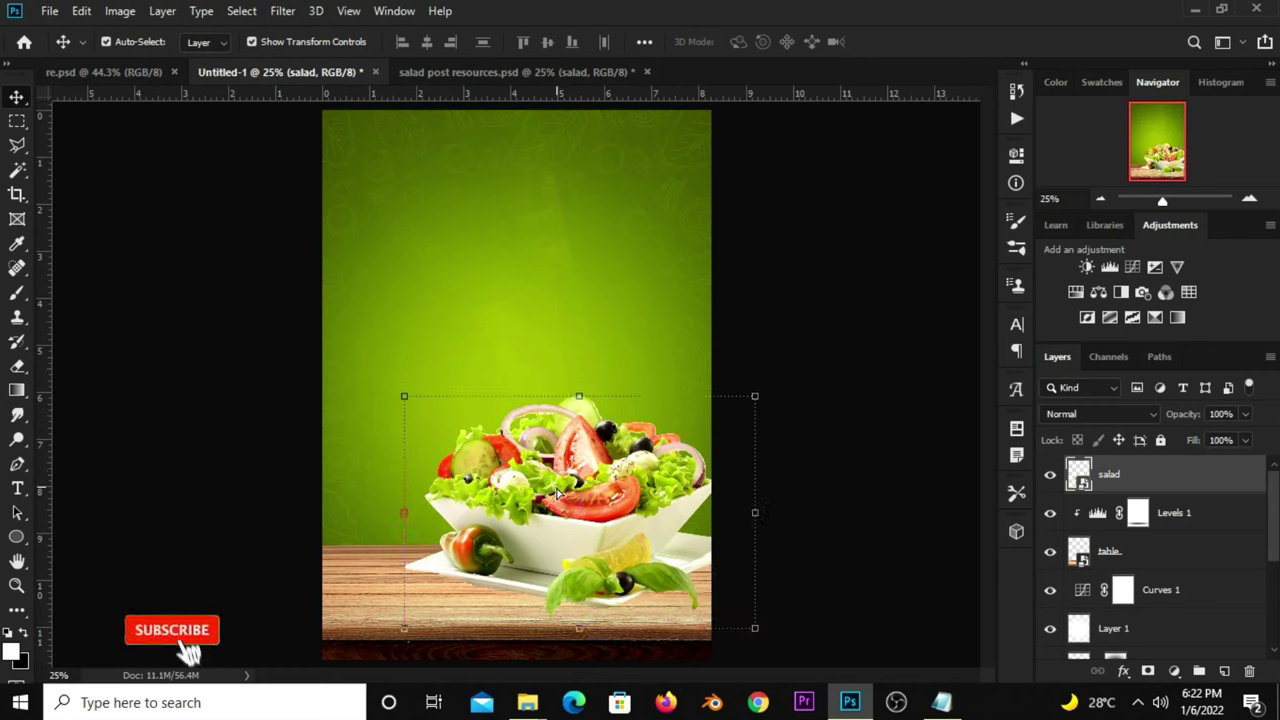
left_click(462, 73)
left_click_drag(405, 422, 405, 404)
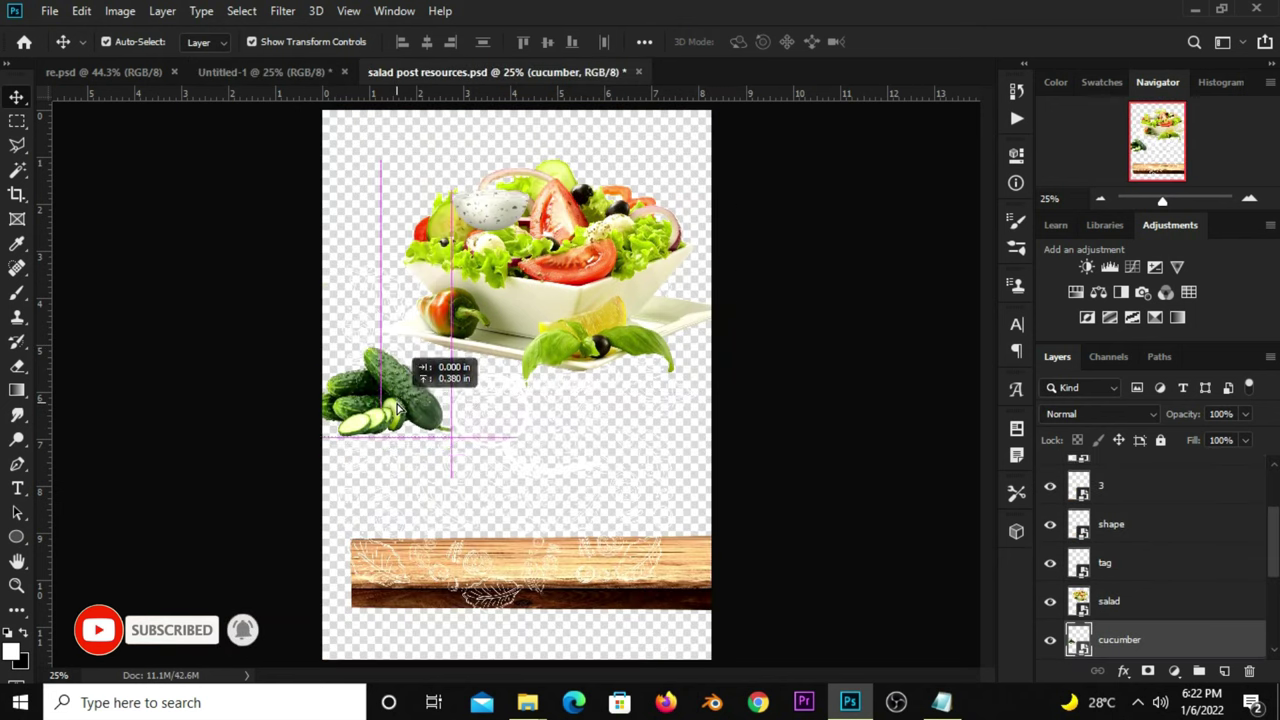
Drop the cucumbers into the poster's lower left, layered behind the salad bowl
left_click(262, 72)
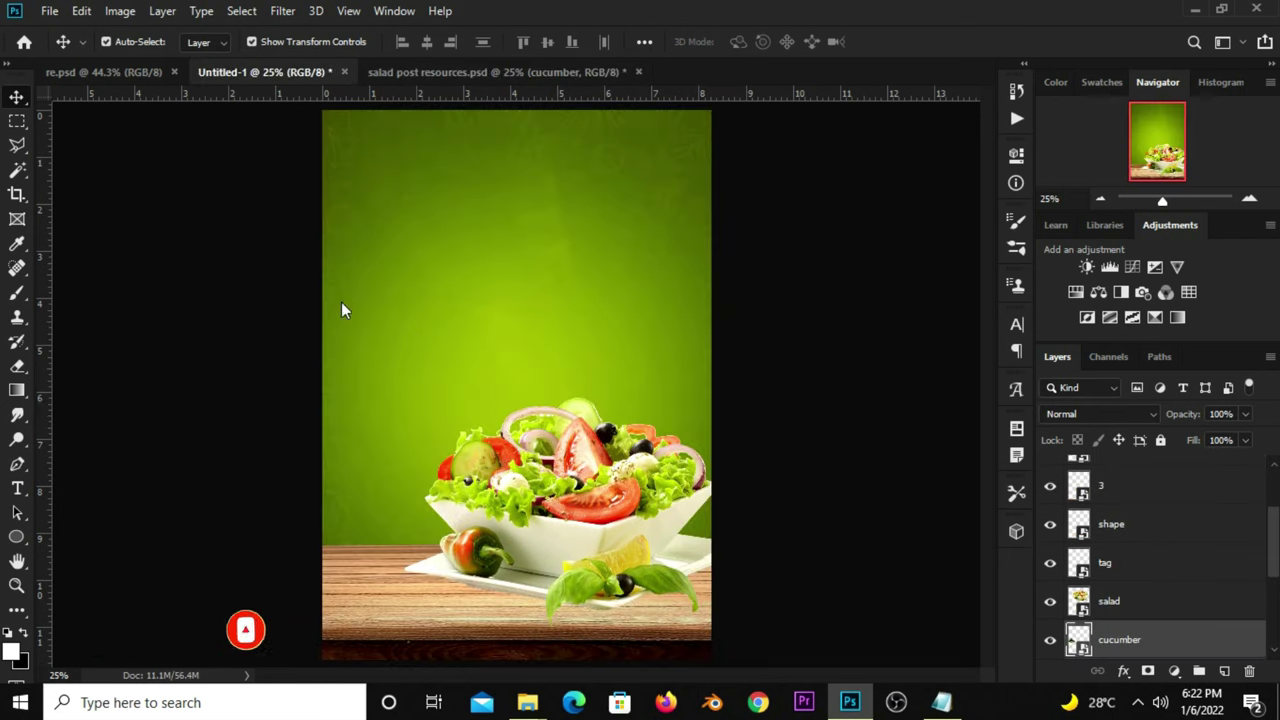
left_click_drag(420, 345, 418, 346)
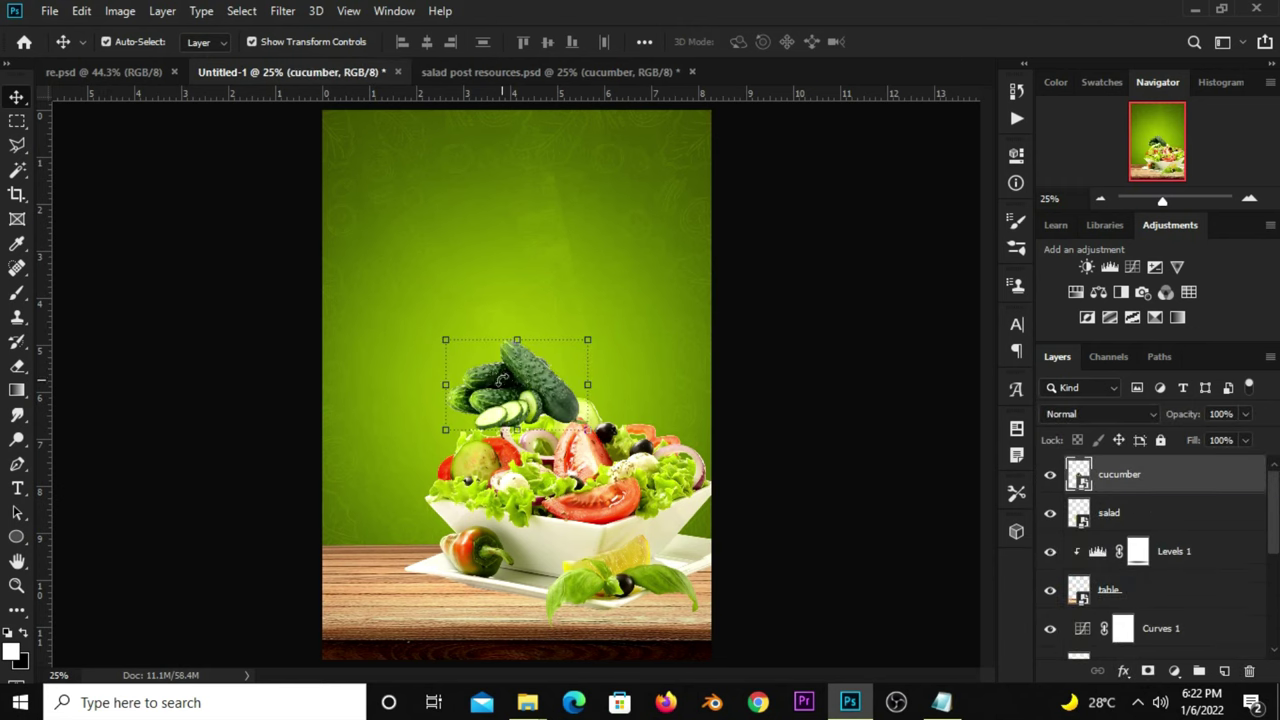
left_click_drag(510, 380, 345, 525)
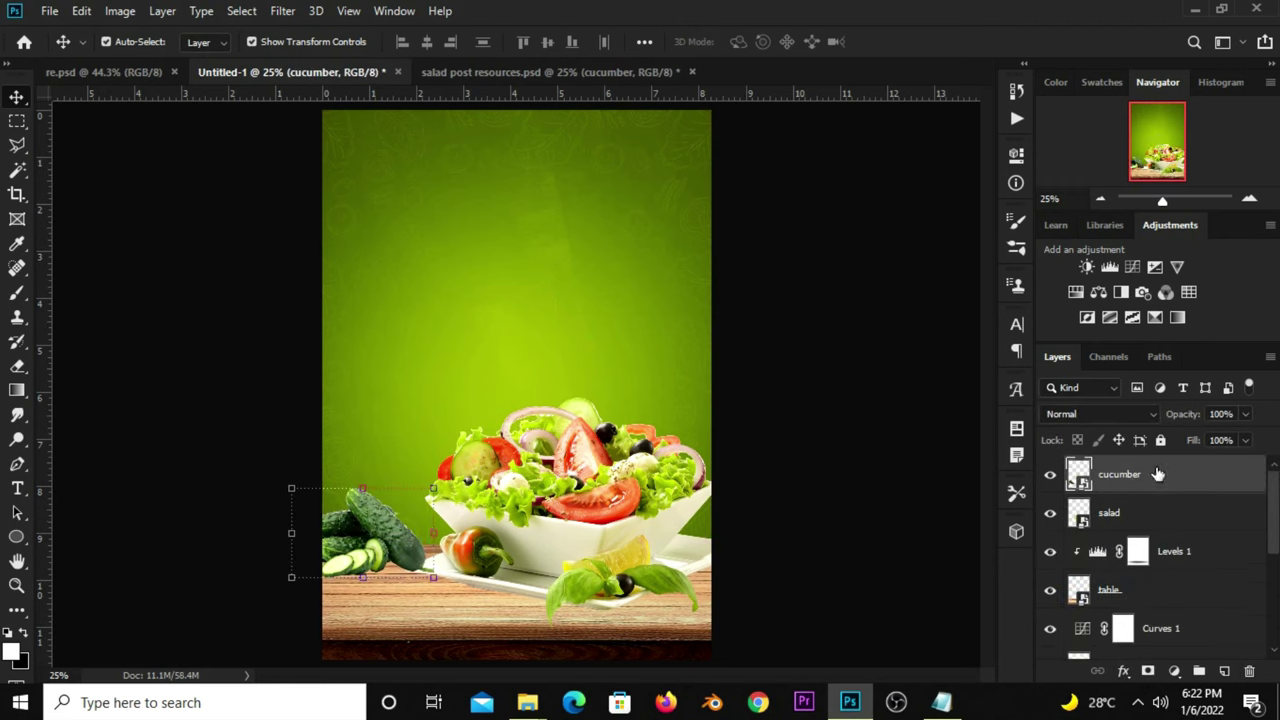
left_click_drag(1119, 476, 1137, 530)
left_click_drag(382, 537, 383, 545)
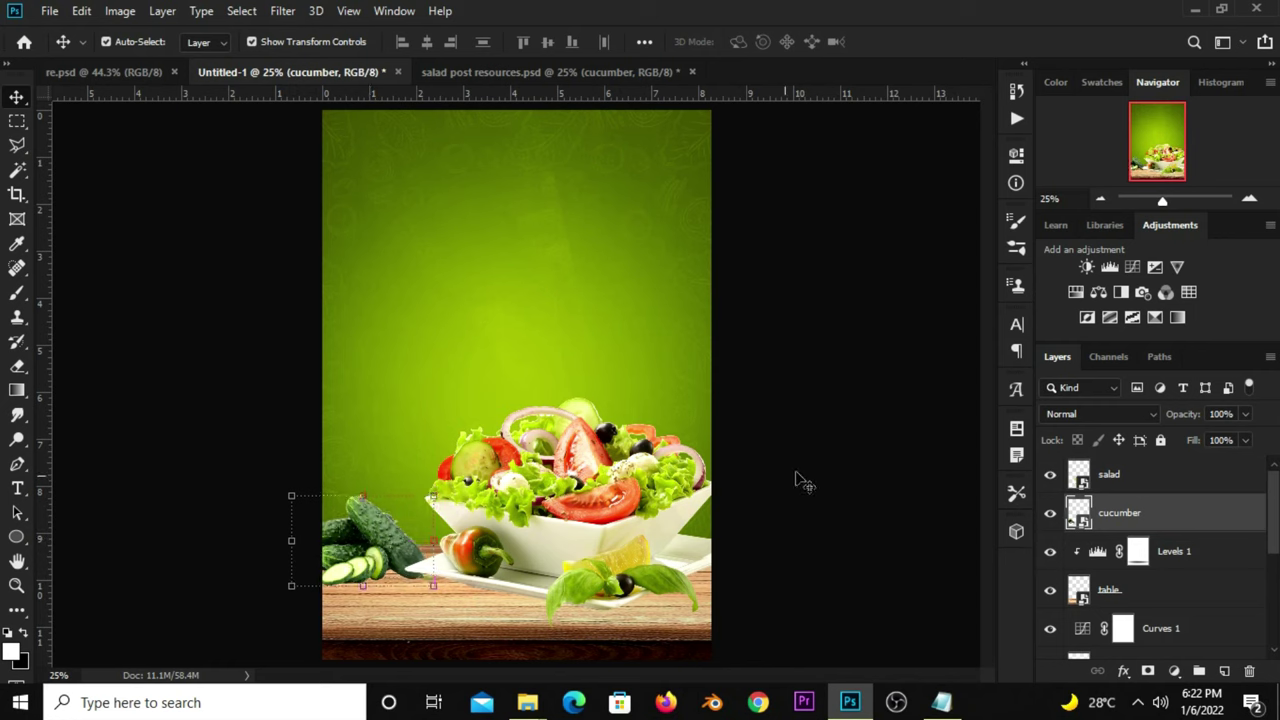
left_click_drag(378, 548, 405, 545)
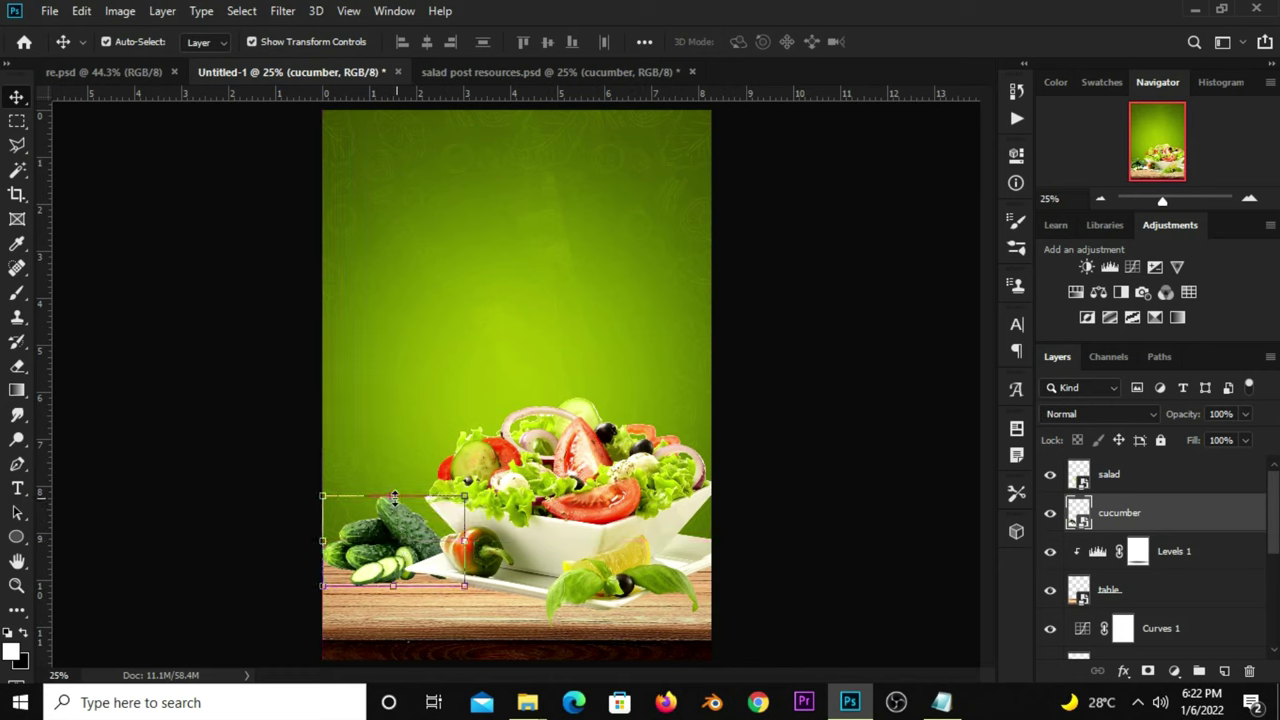
Enlarge the cucumbers slightly with Free Transform and commit the resize
key("ctrl+t")
left_click_drag(391, 493, 391, 479)
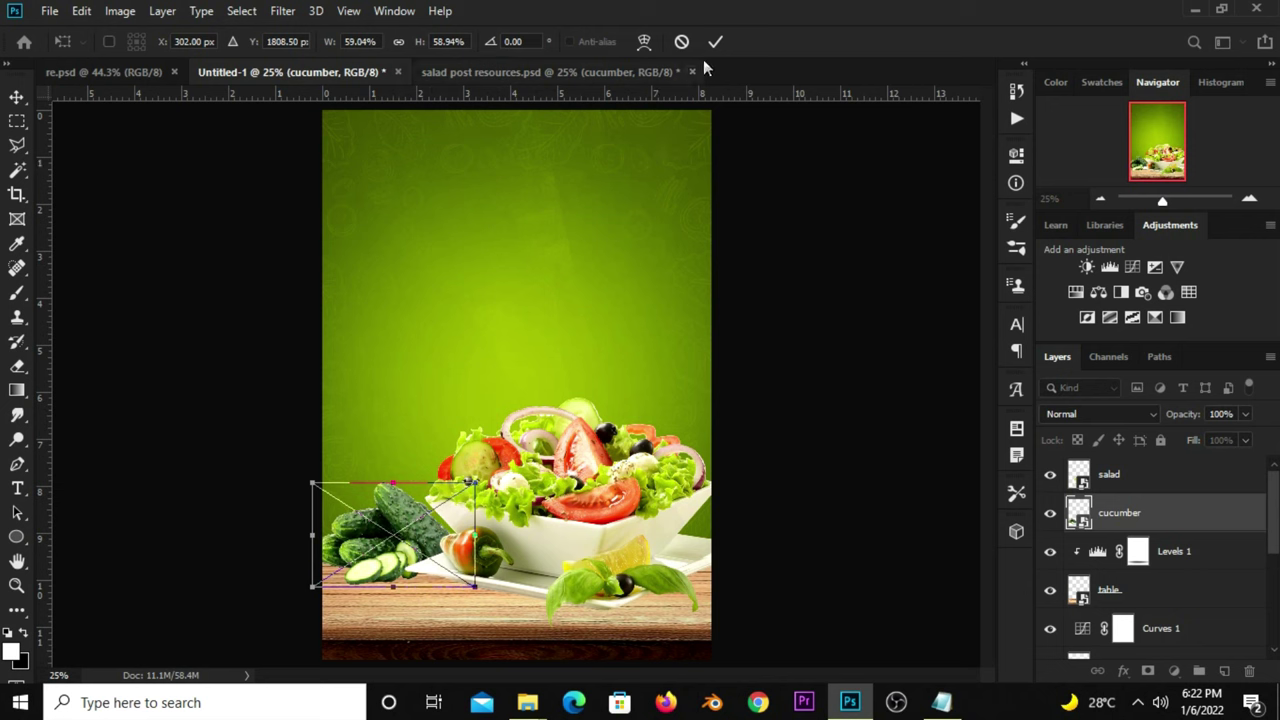
key("Return")
left_click(791, 417)
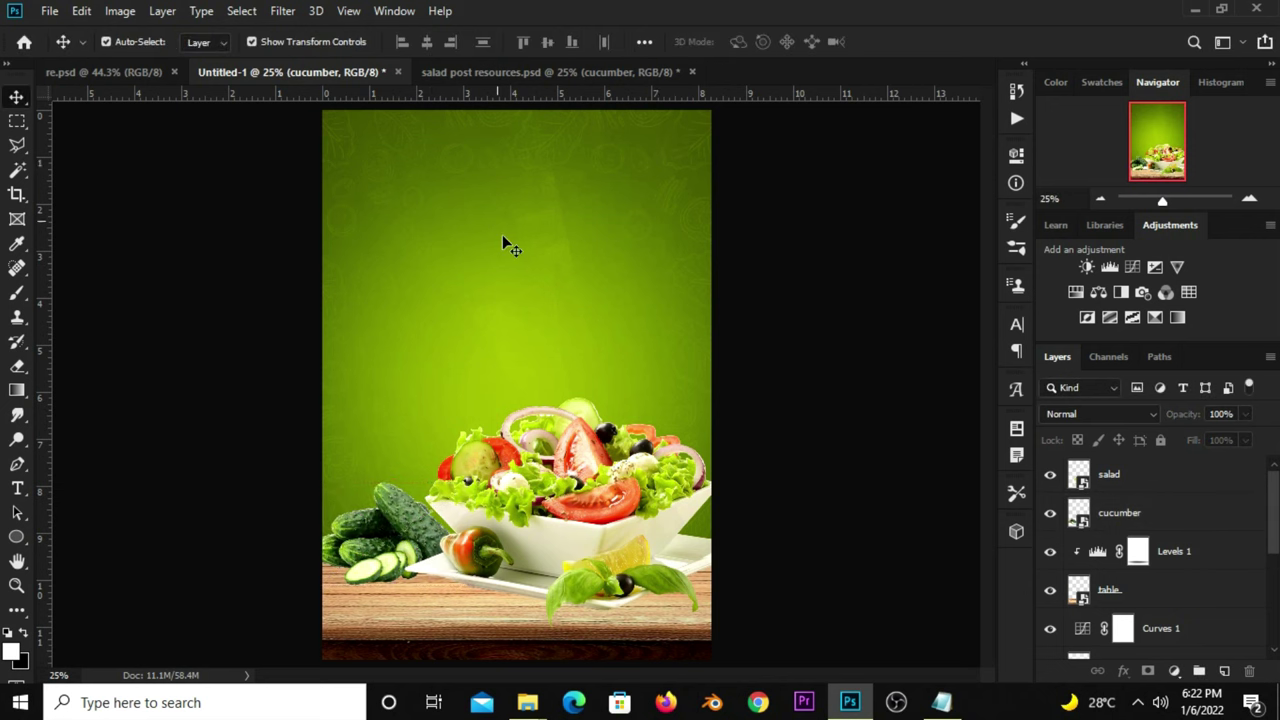
Bring the small speckled dip bowl (layer 3) into the poster beside the cucumbers
left_click(488, 78)
left_click_drag(500, 215, 645, 427)
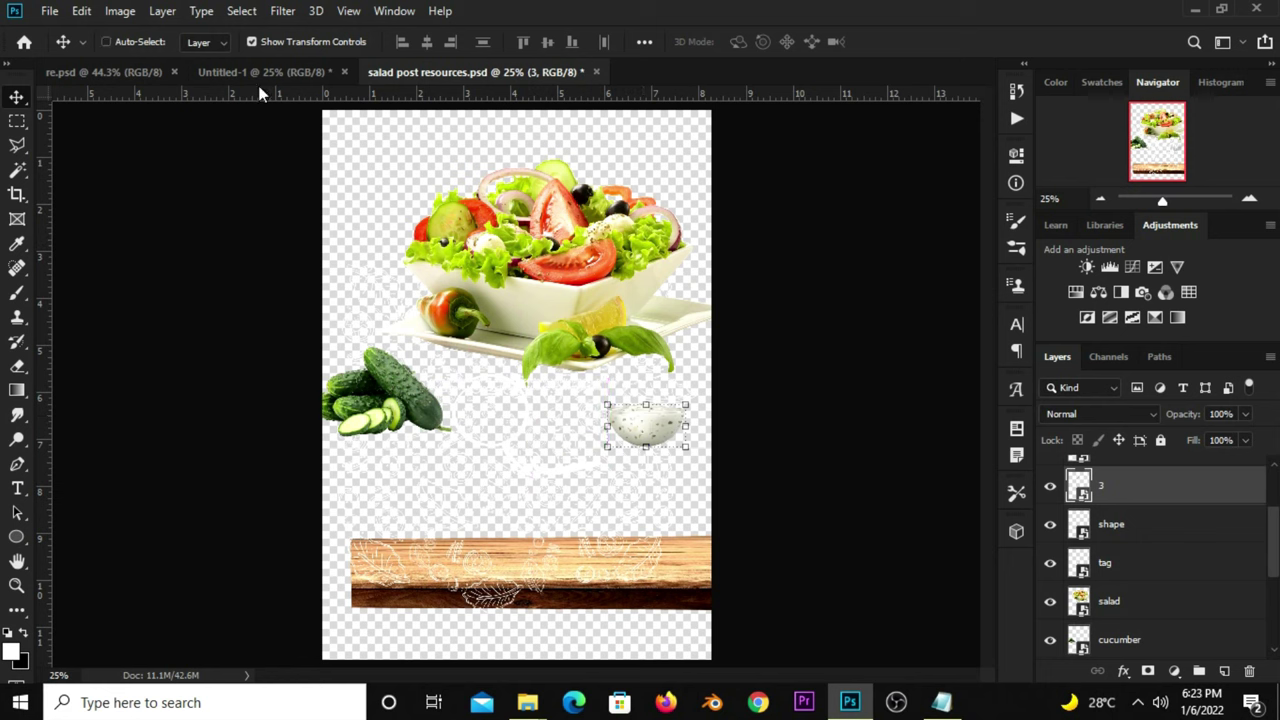
left_click(264, 70)
left_click_drag(318, 325, 411, 591)
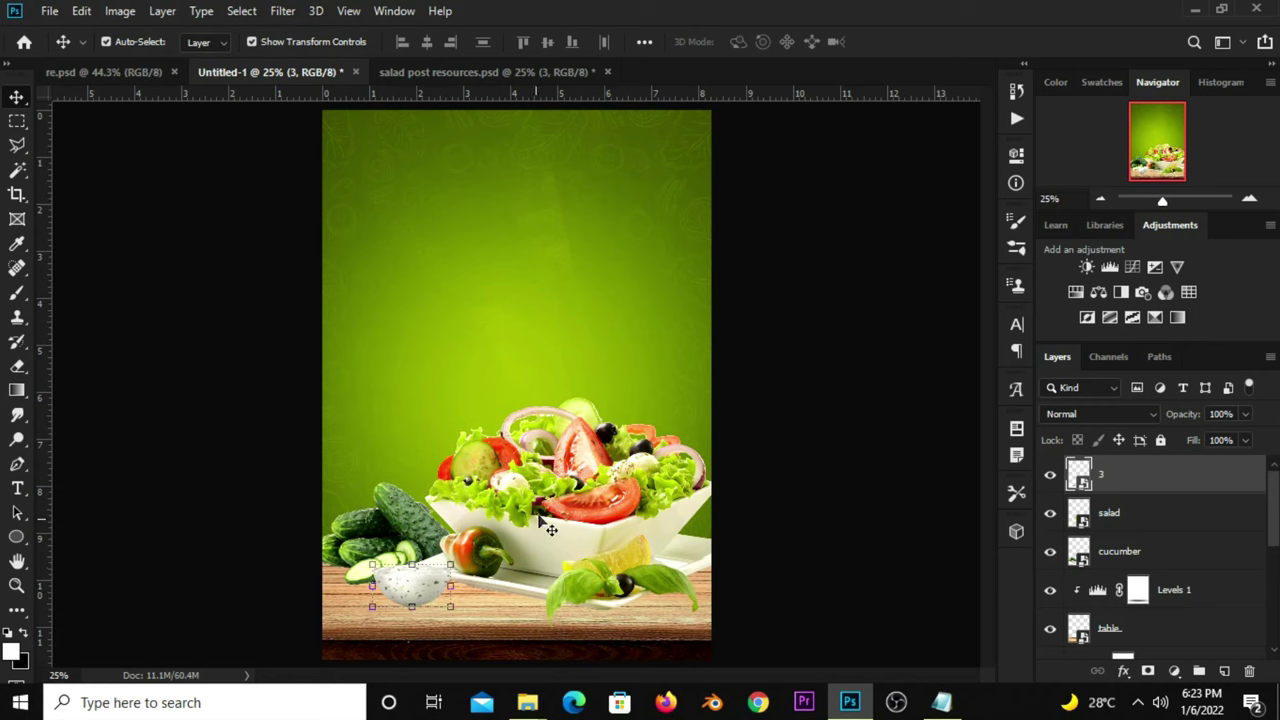
Fine-tune the positions of the salad bowl, cucumbers and dip bowl
left_click(607, 515)
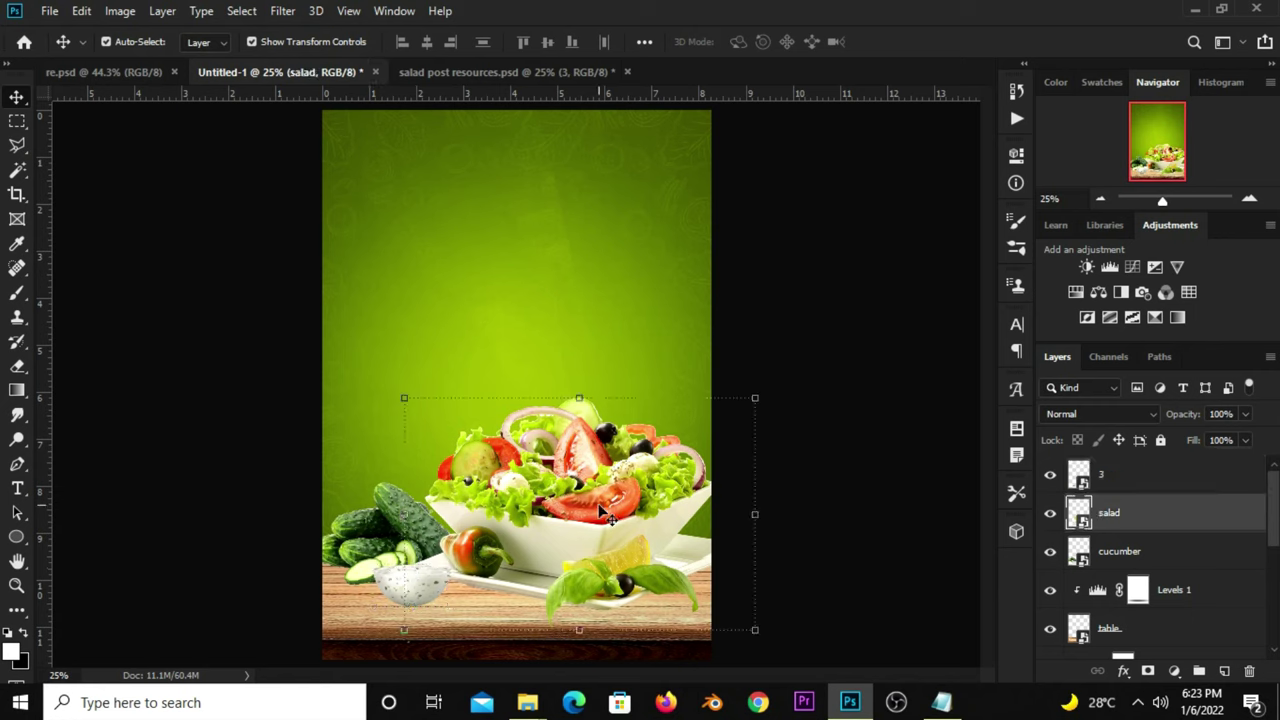
left_click_drag(600, 509, 598, 511)
left_click(845, 508)
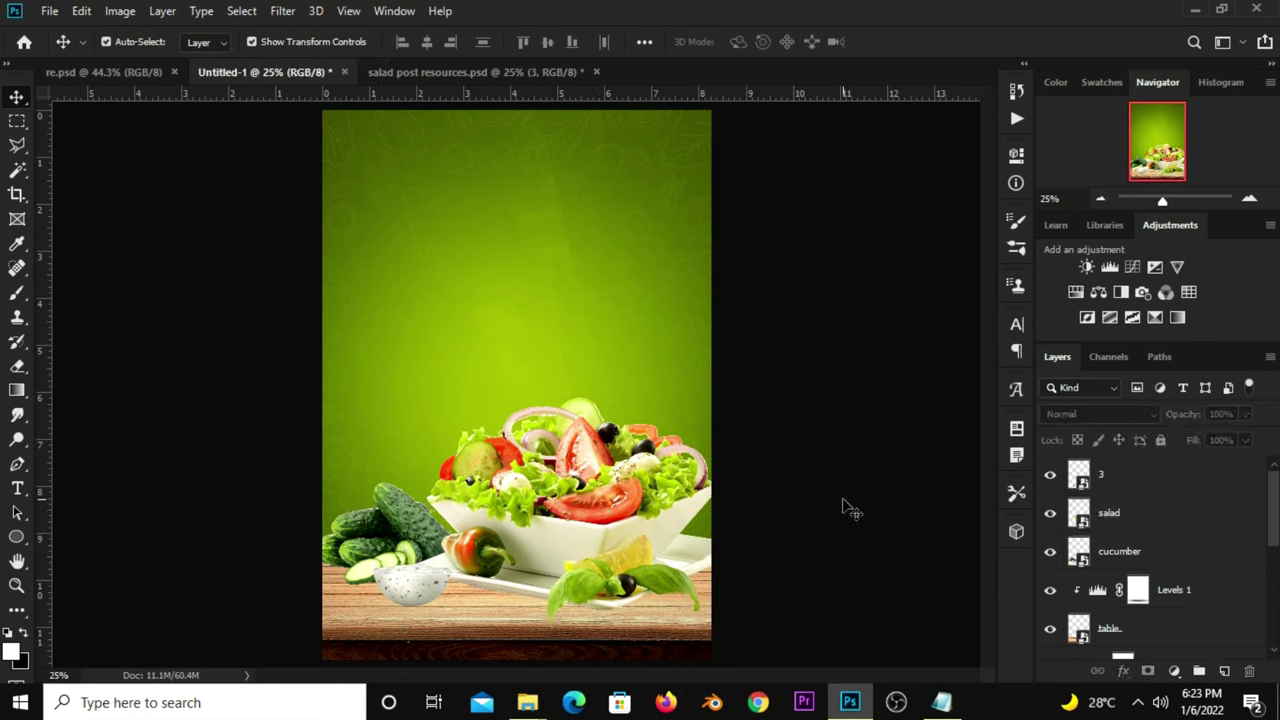
left_click_drag(463, 540, 405, 530)
left_click(771, 514)
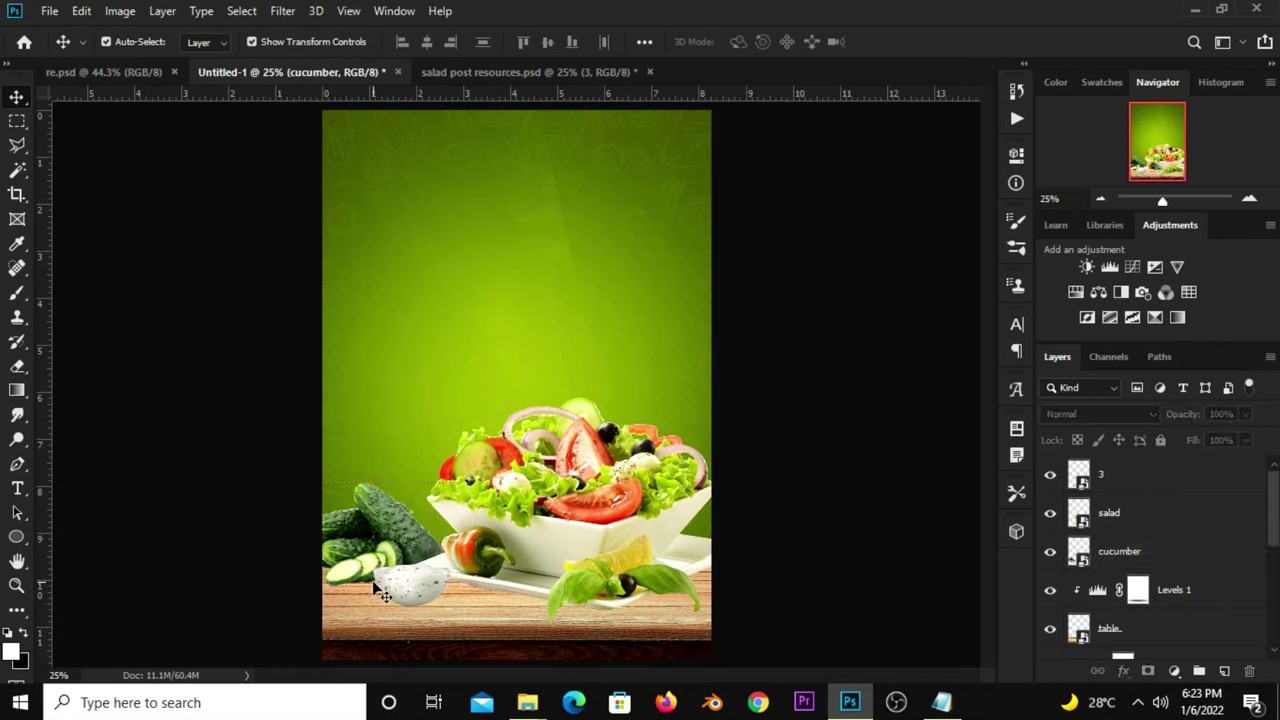
left_click_drag(408, 584, 408, 584)
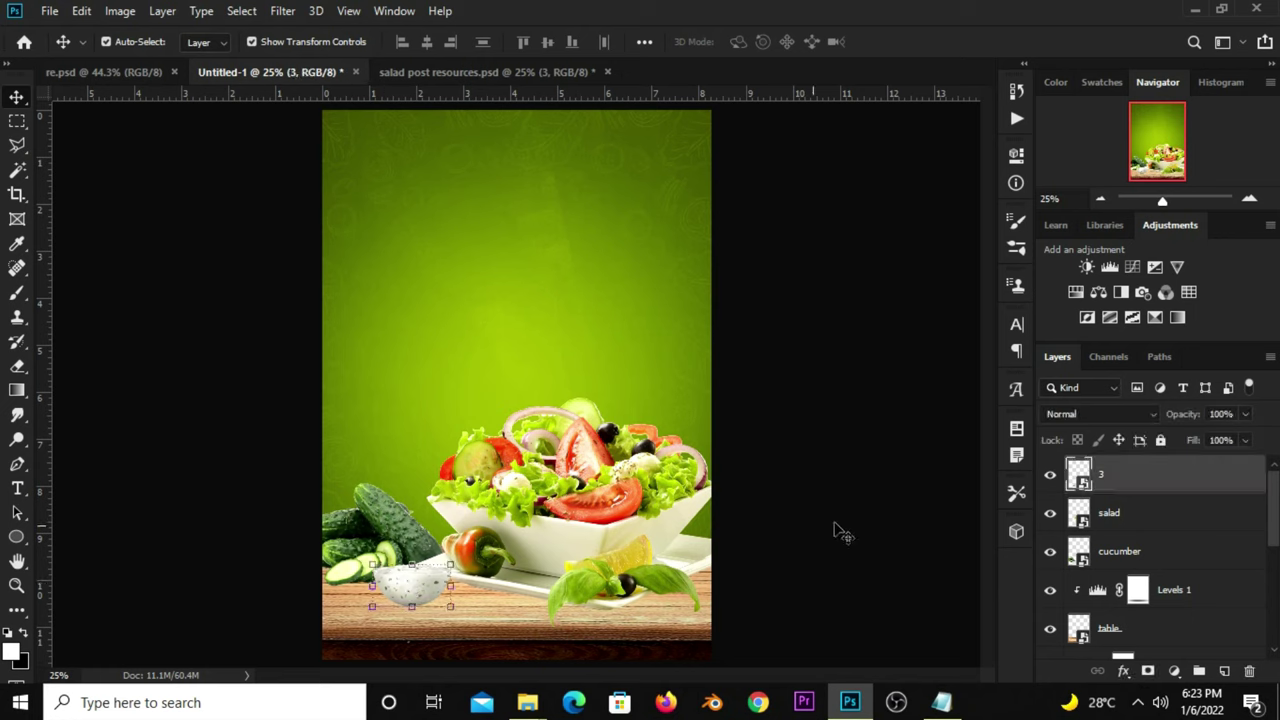
left_click(797, 537)
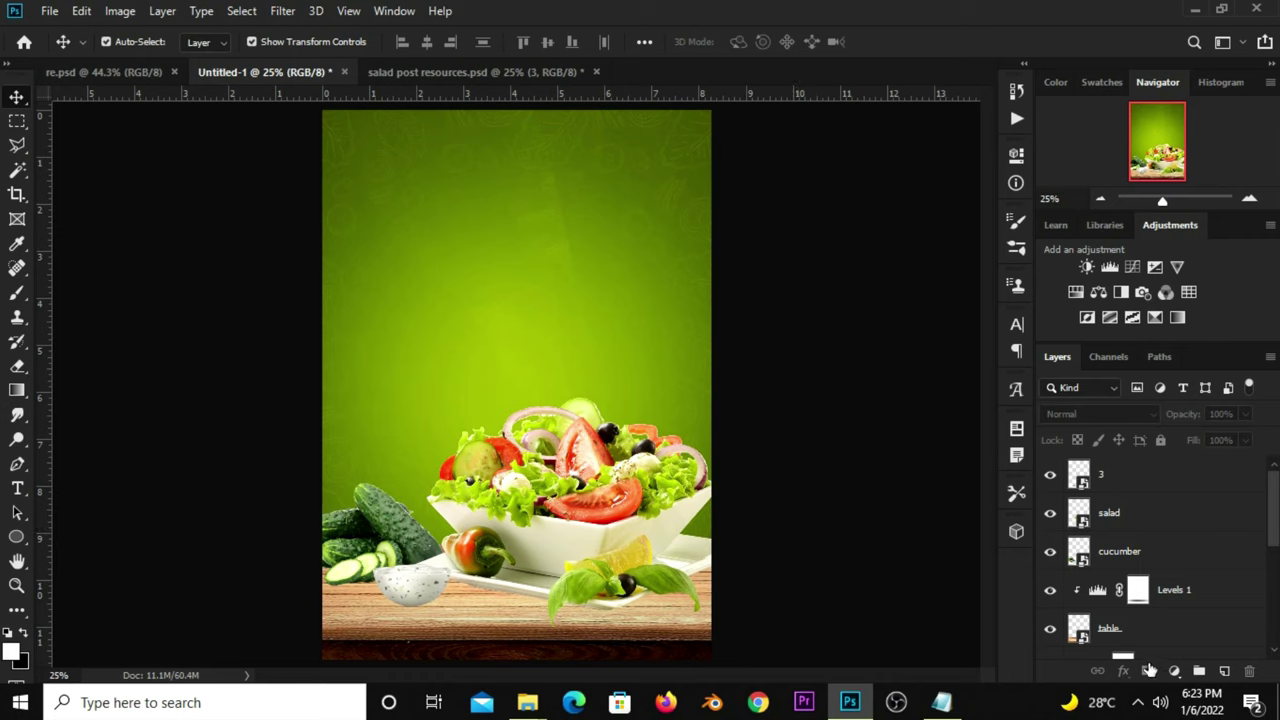
Add Curves 2 with an S-curve darkening shadows and lifting highlights, comparing before and after
left_click(1174, 670)
left_click(1168, 428)
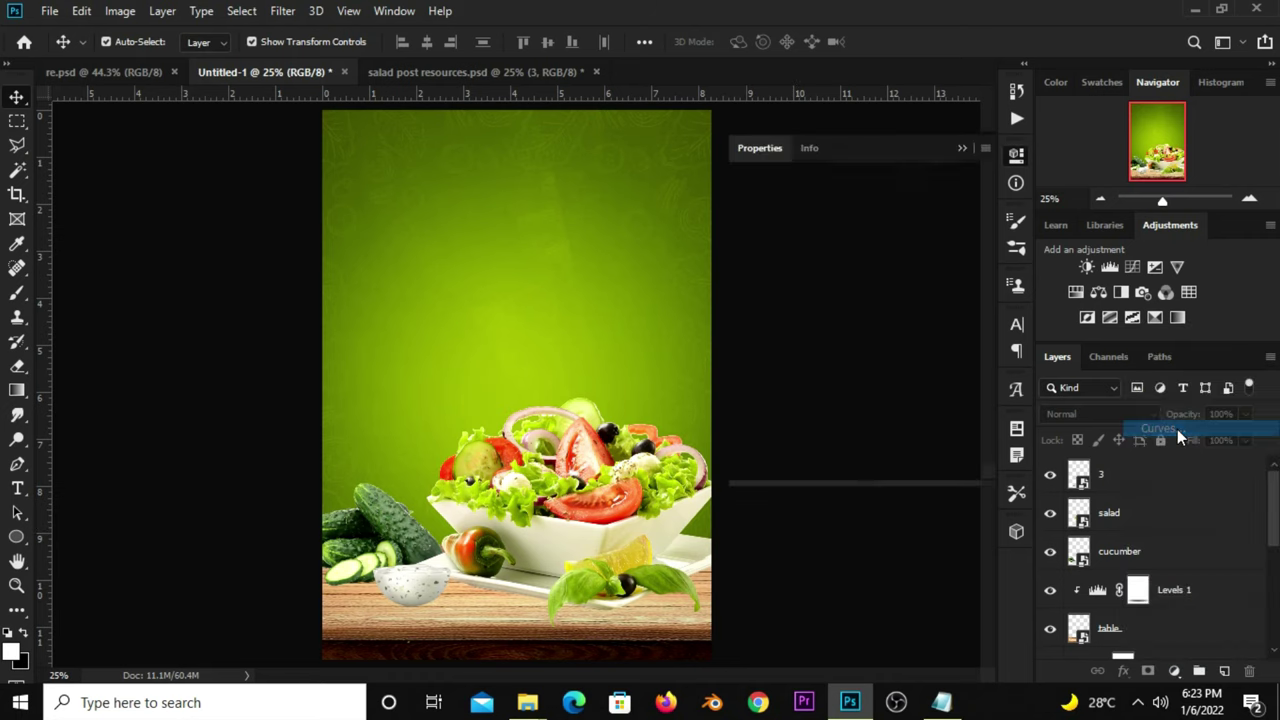
left_click_drag(838, 385, 838, 400)
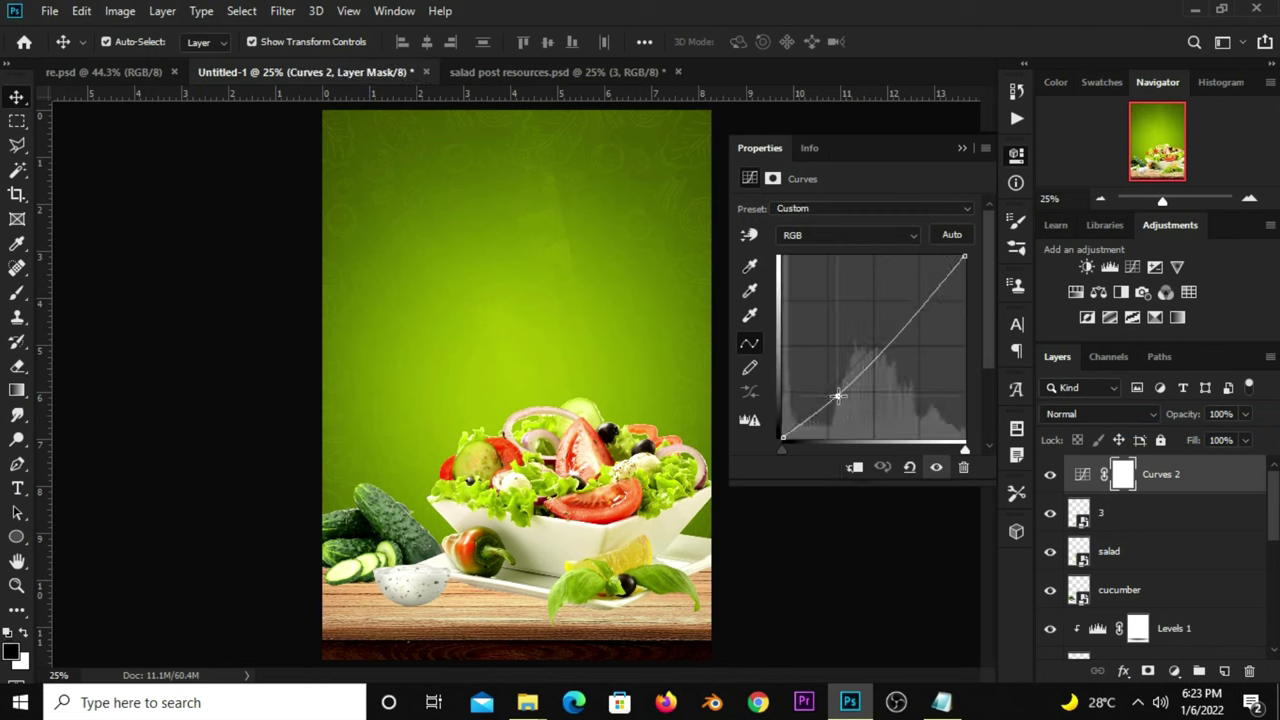
left_click_drag(915, 316, 915, 312)
left_click_drag(839, 403, 845, 401)
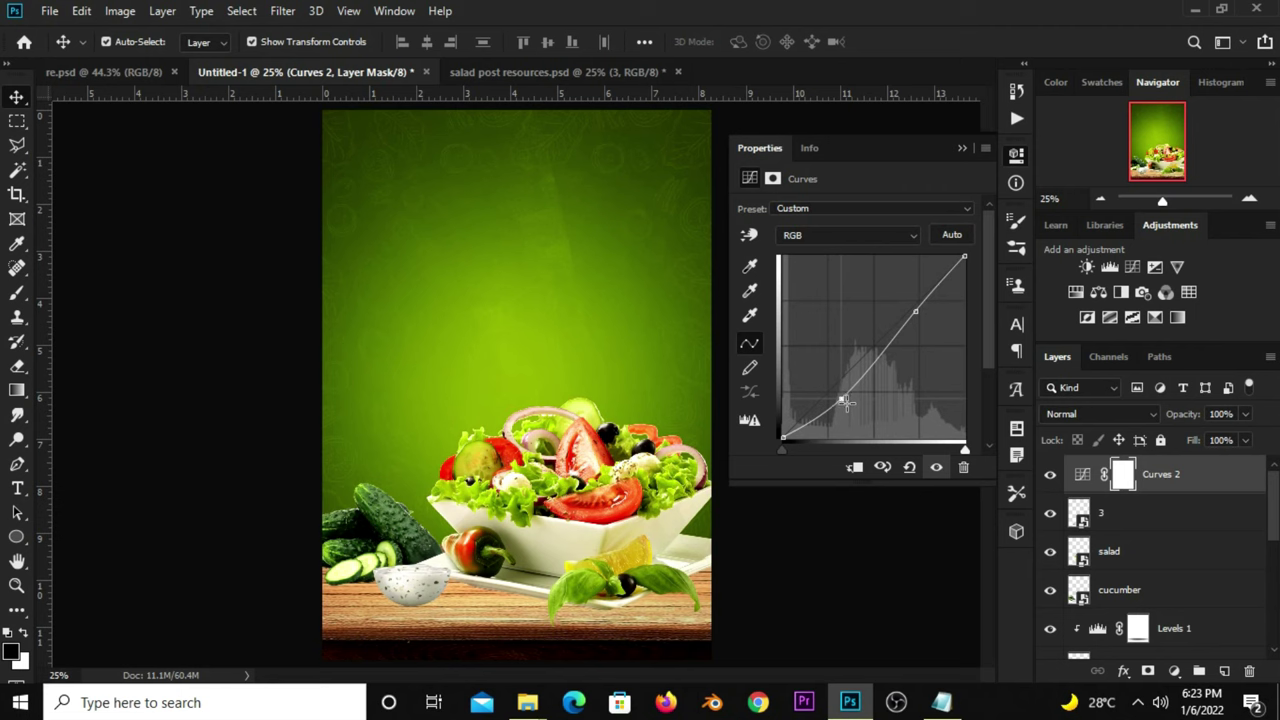
left_click(936, 467)
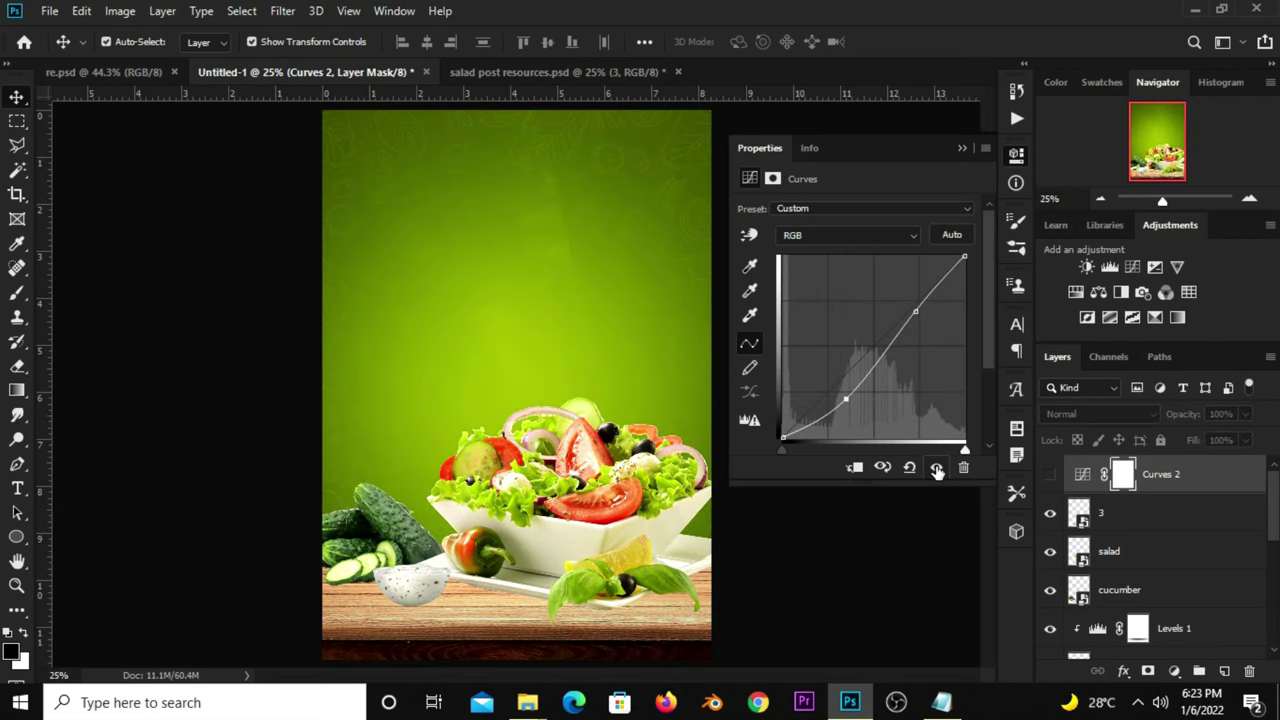
left_click(963, 147)
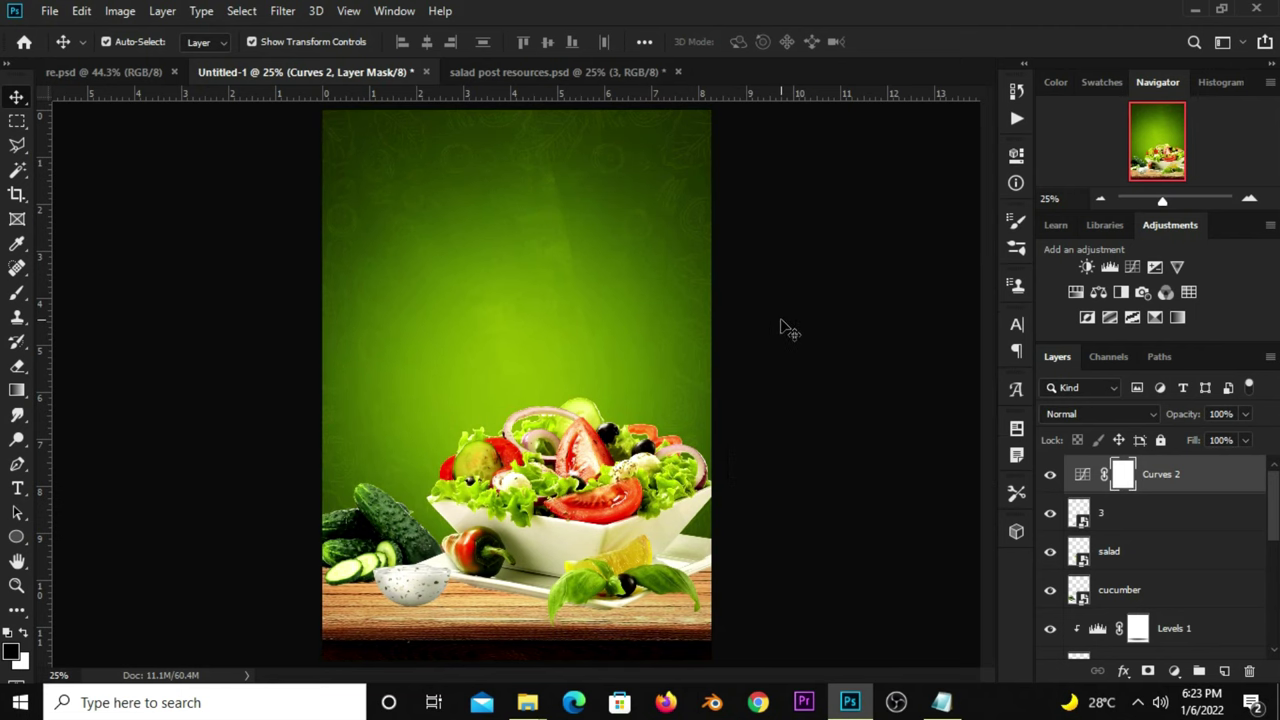
left_click(783, 329)
left_click(1120, 551)
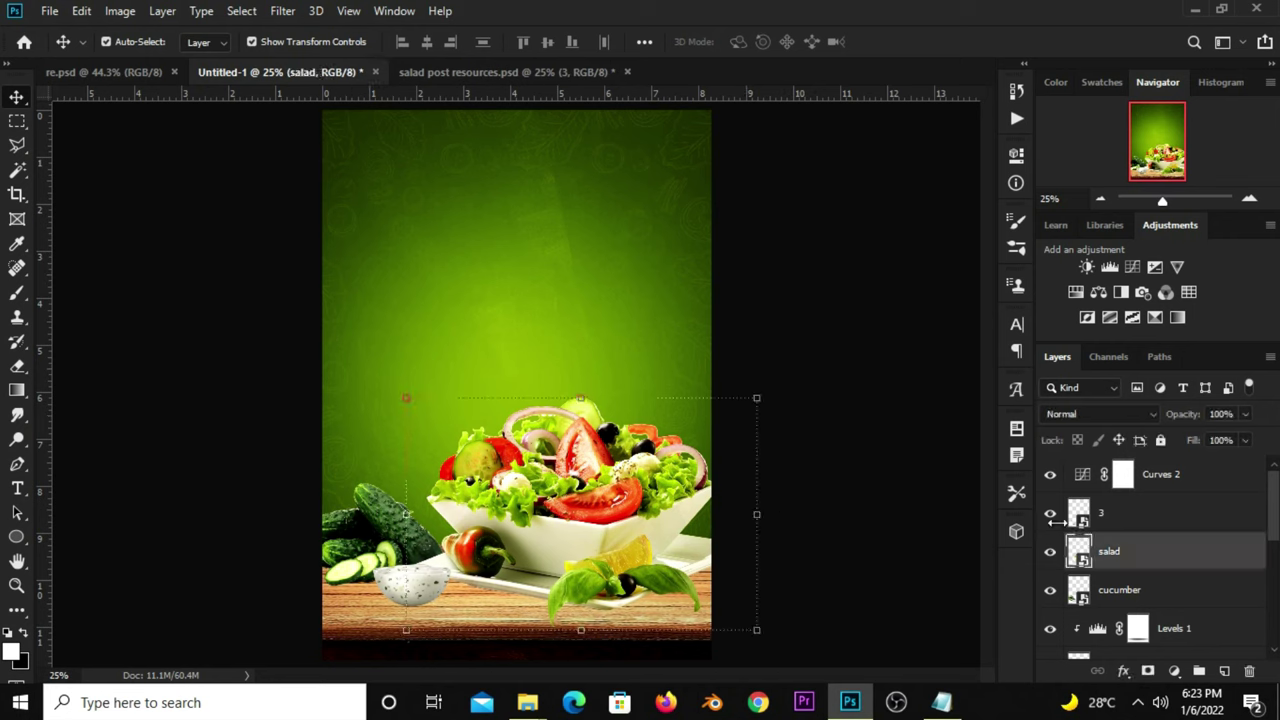
Create Layer 2 from the cucumber layer and drag it just beneath cucumber
scroll(1130, 550, "down", 1)
left_click(1120, 555)
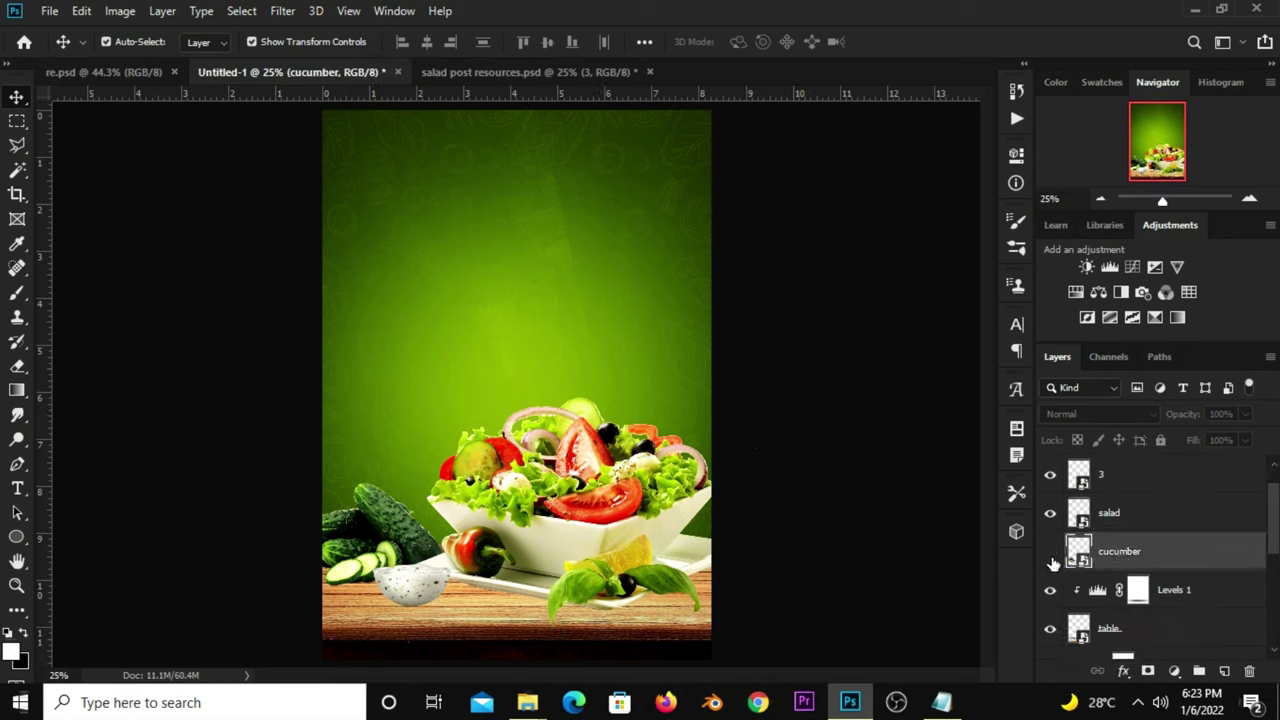
scroll(1127, 540, "down", 1)
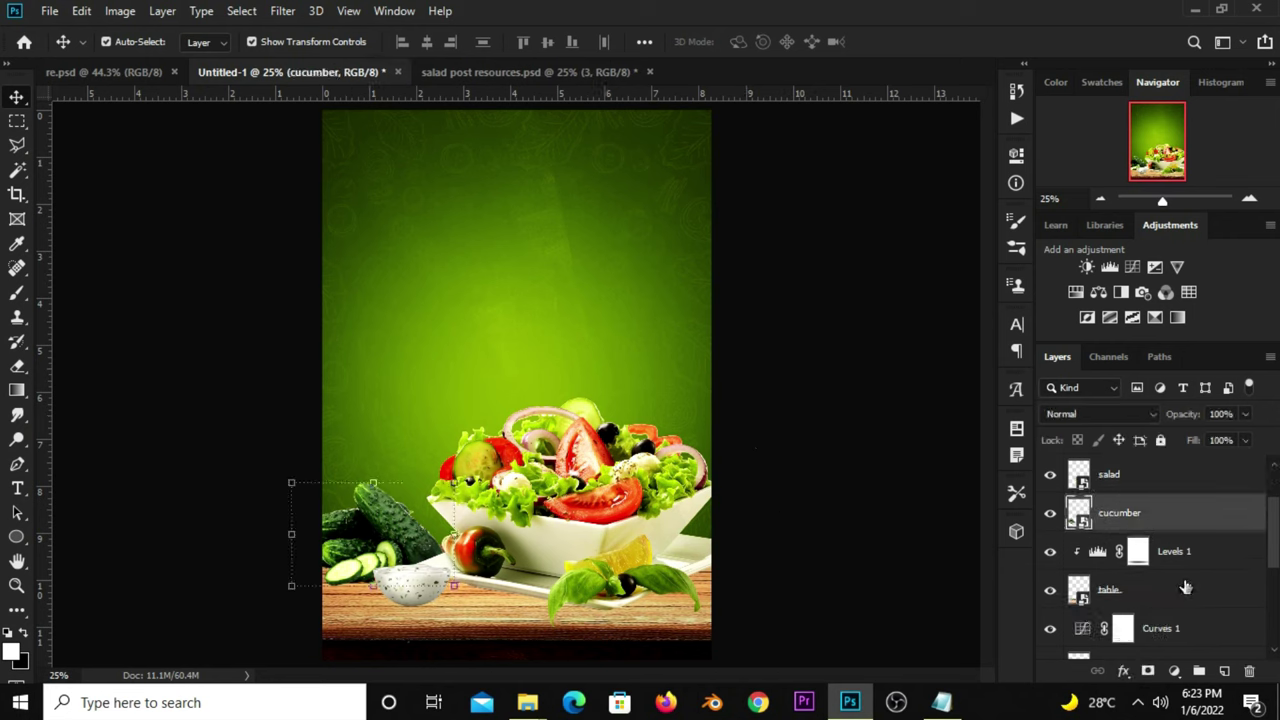
left_click(1226, 671)
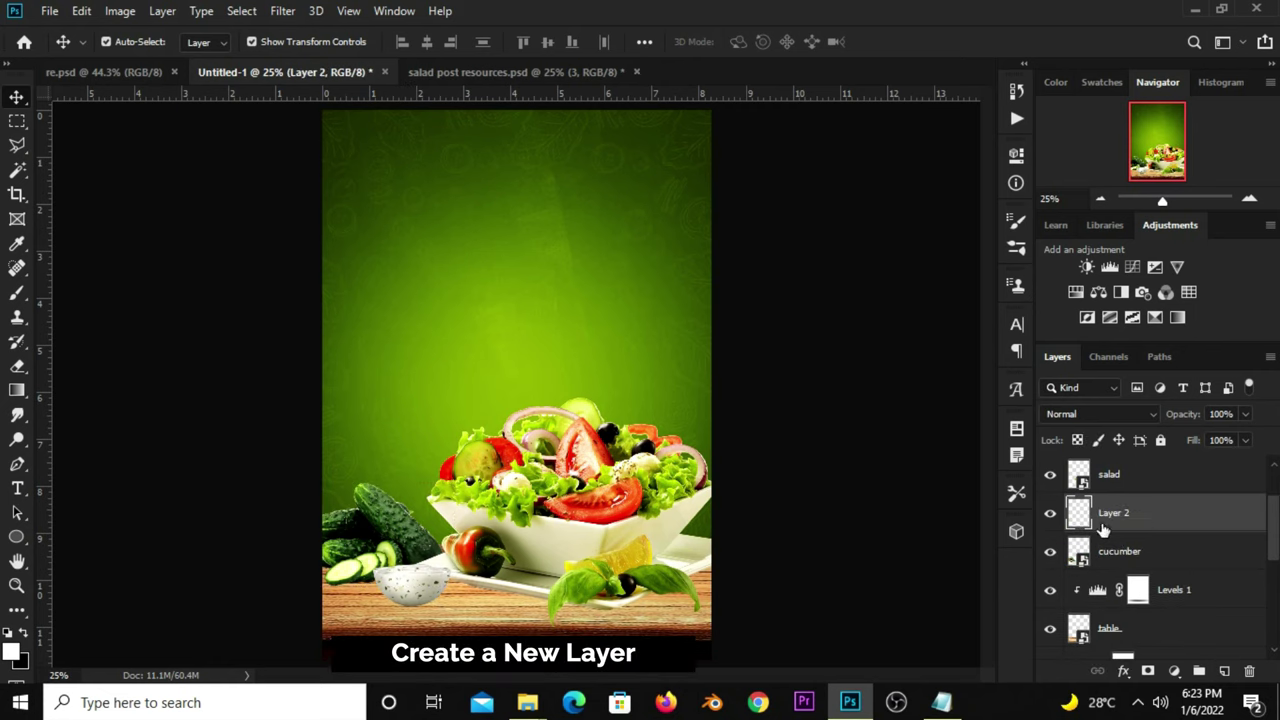
left_click_drag(1130, 525, 1135, 575)
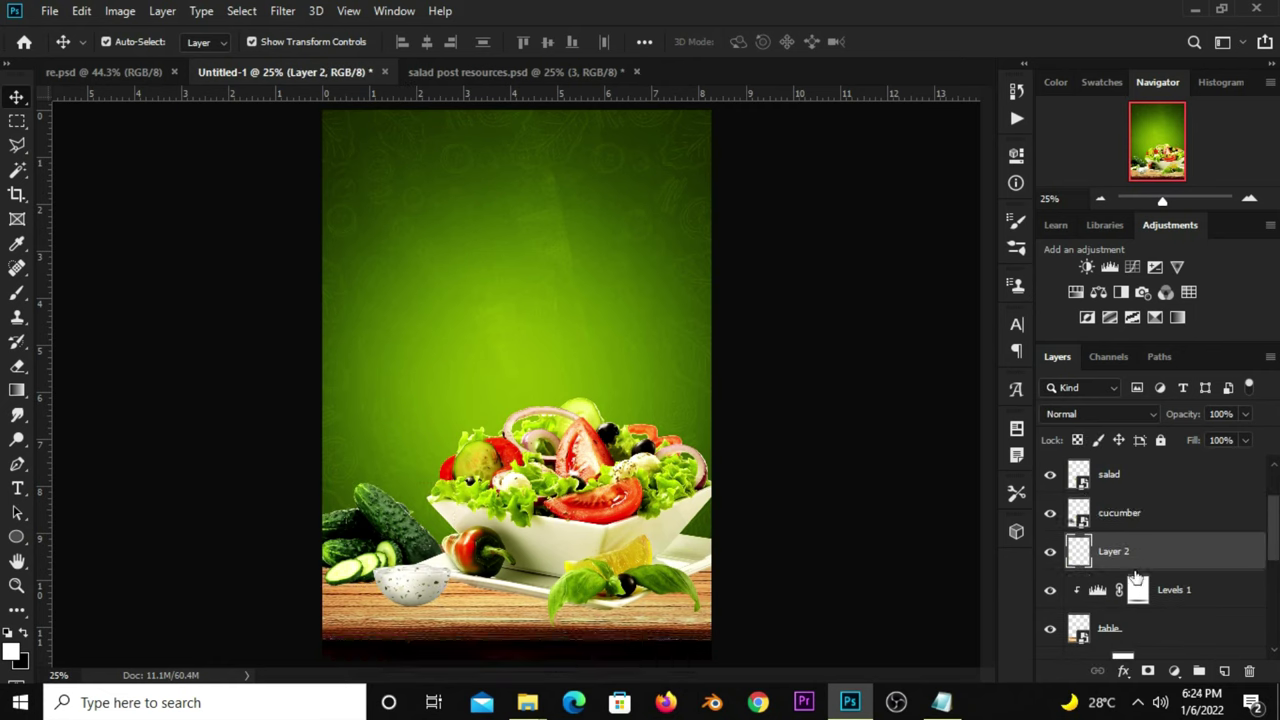
Choose the standard Brush, flatten its tip to 14% roundness, and make black the foreground colour
left_click_drag(17, 292, 164, 294)
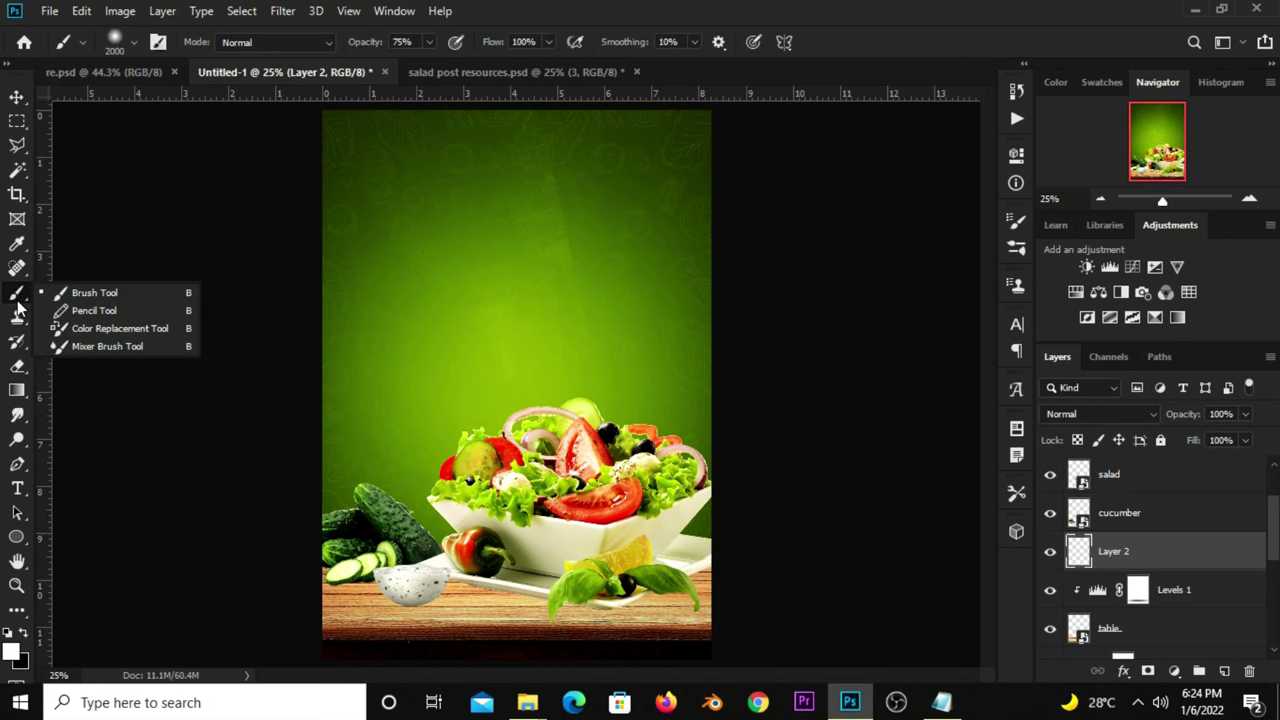
left_click(190, 296)
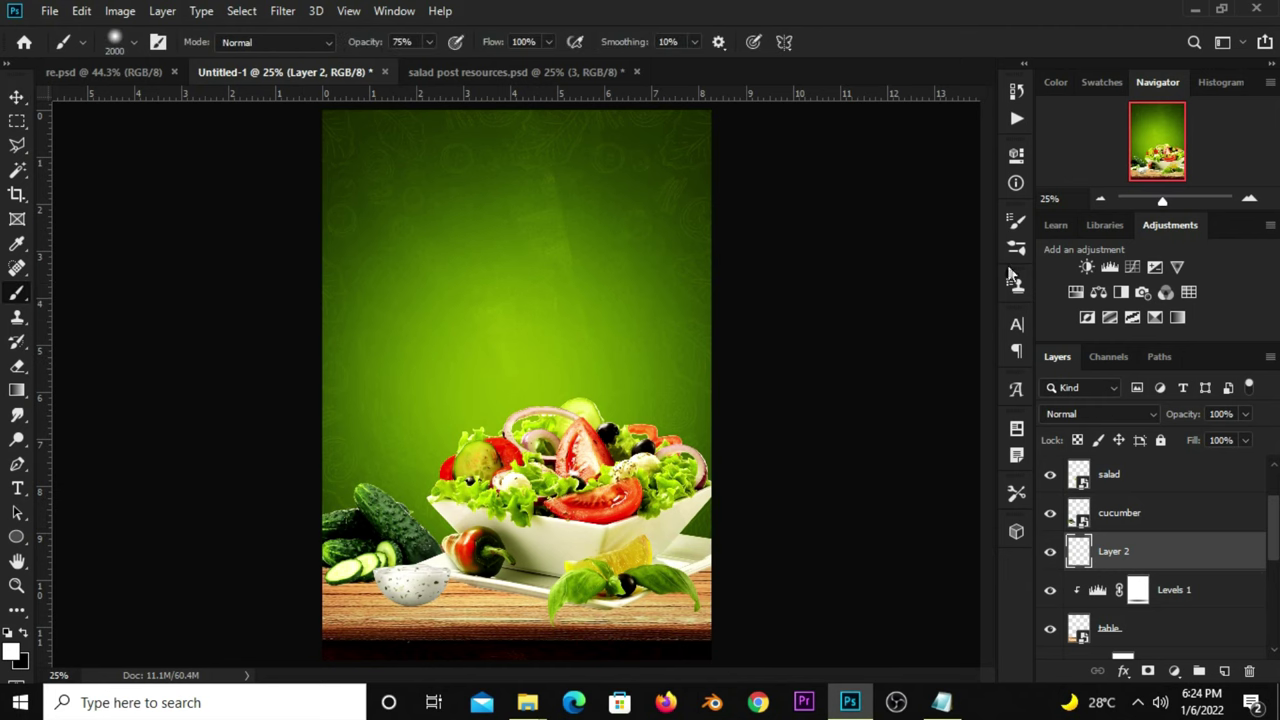
left_click(1016, 222)
left_click_drag(952, 416, 952, 397)
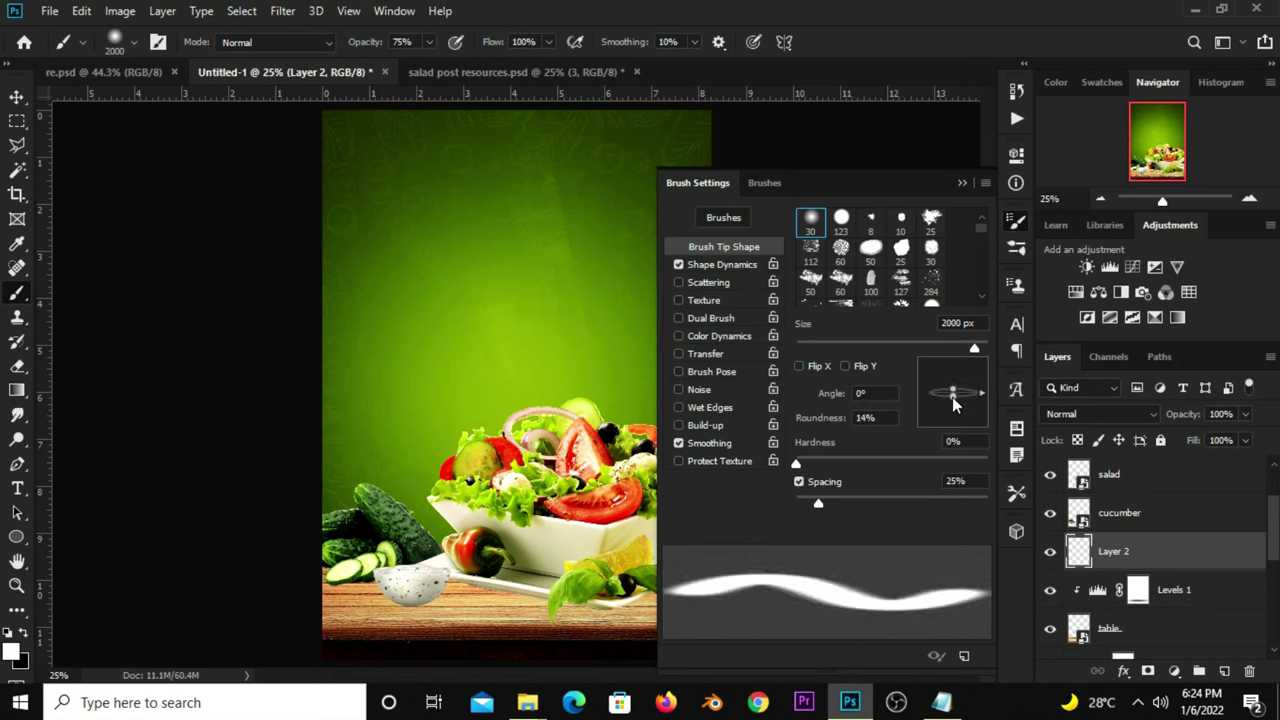
left_click(962, 182)
left_click(28, 635)
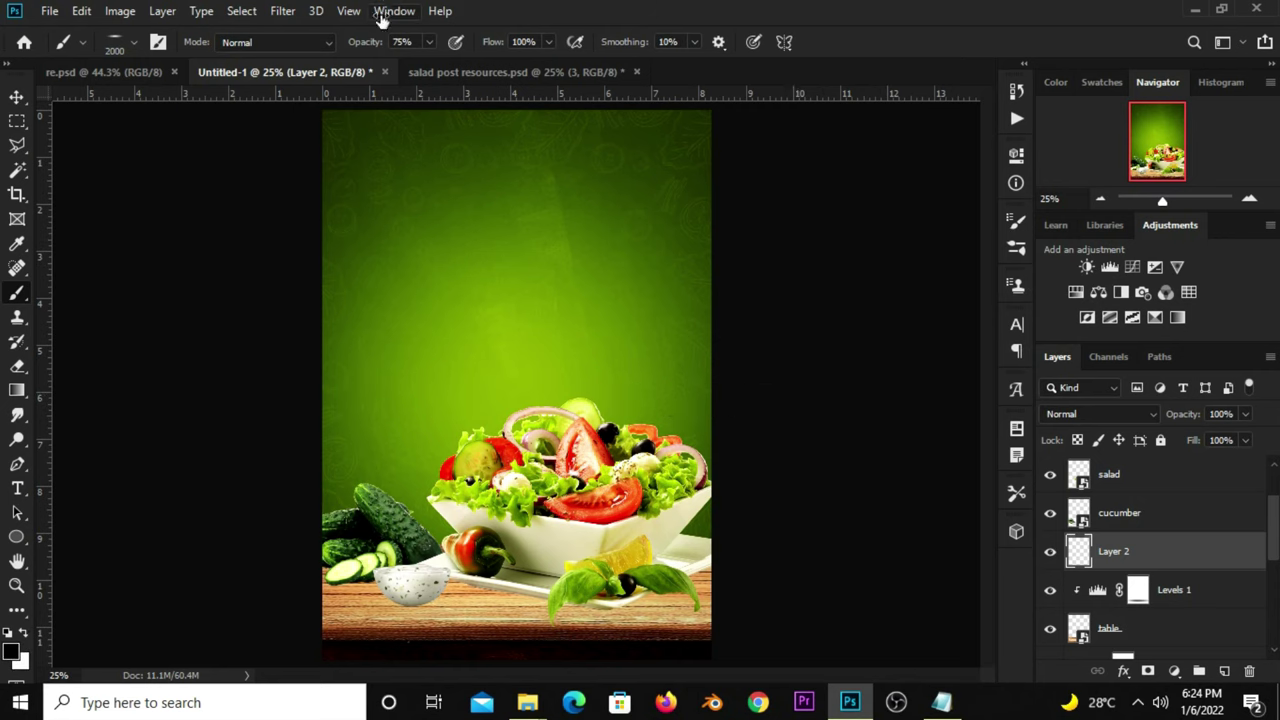
Set the brush opacity to 100% and the tip roundness to exactly 10%
left_click_drag(430, 45, 438, 64)
left_click_drag(652, 8, 660, 20)
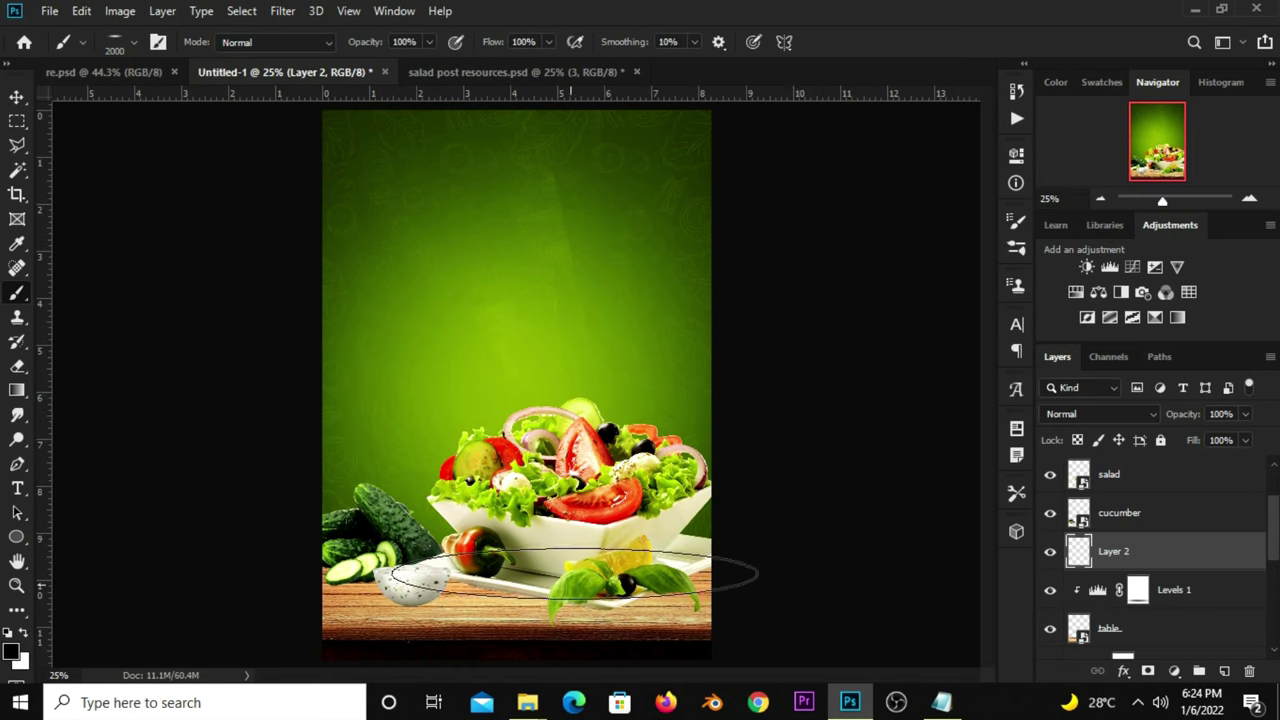
left_click(1016, 221)
left_click_drag(958, 390, 954, 397)
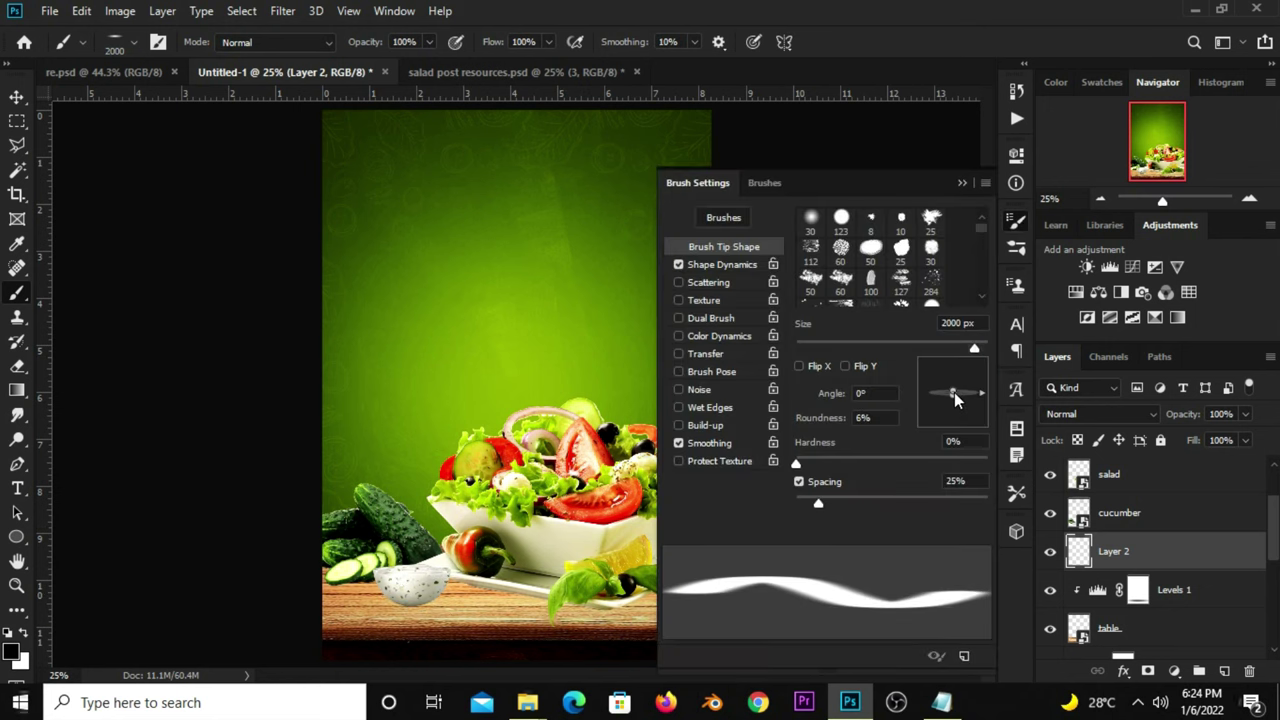
left_click_drag(878, 418, 851, 421)
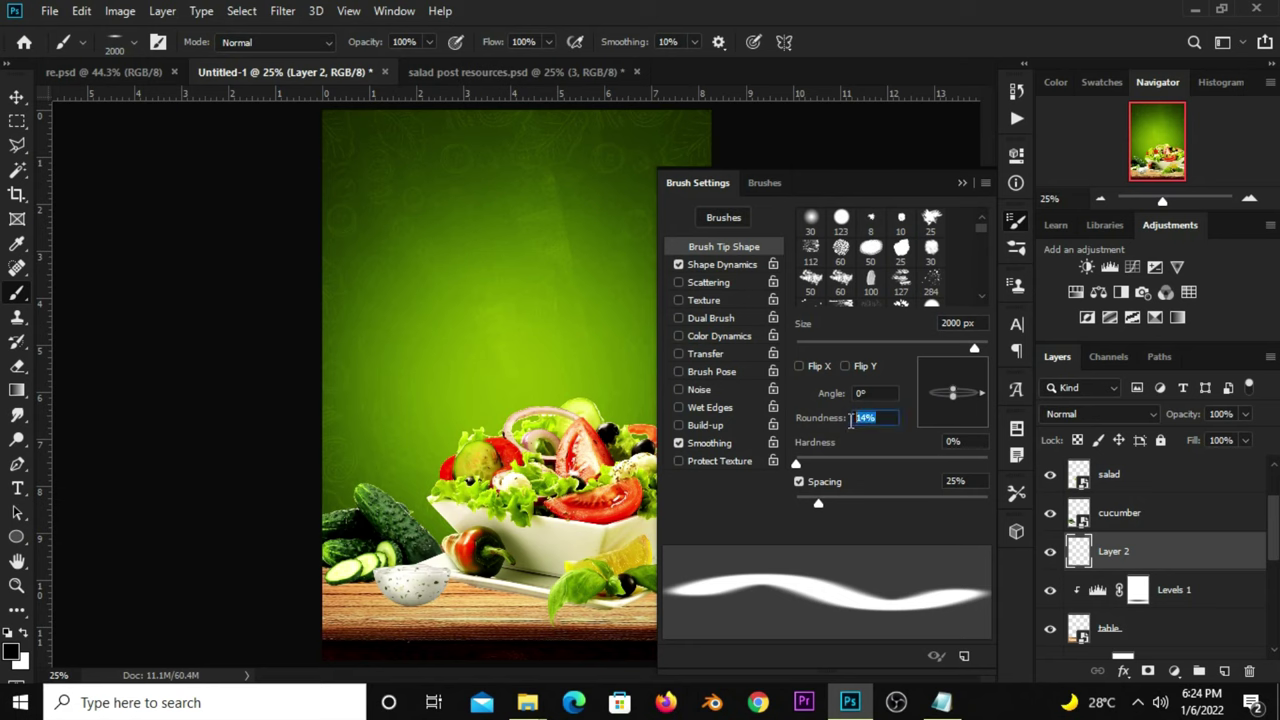
type("10")
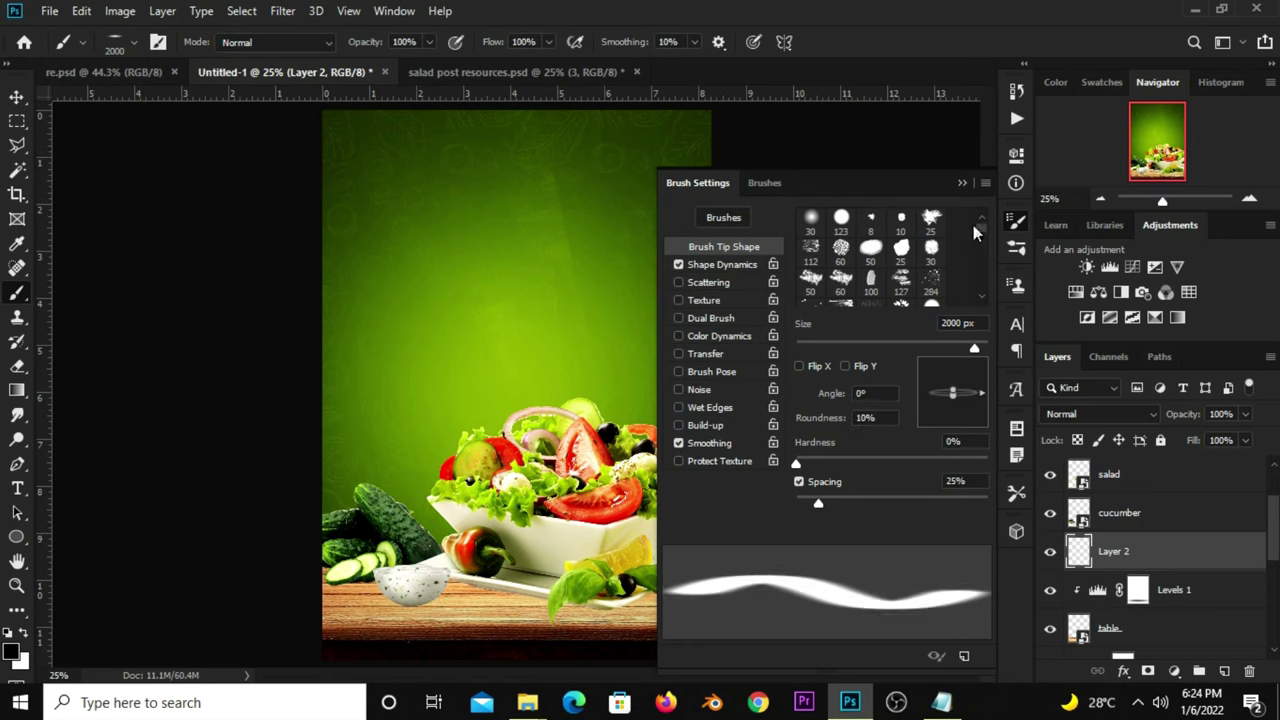
left_click(960, 183)
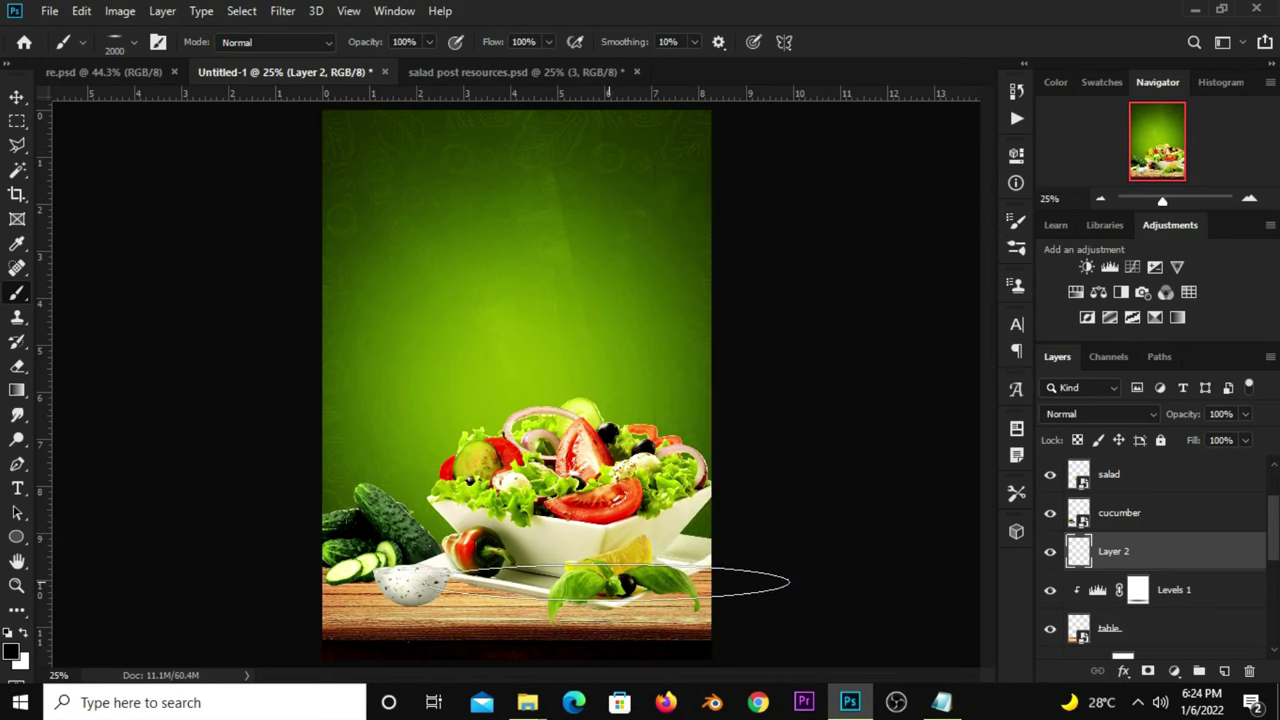
Shrink the brush to 300 px and paint a soft dark shadow under the dip bowl on Layer 2
key("bracketleft")
key("bracketleft")
key("bracketleft")
key("bracketleft")
key("bracketleft")
key("bracketleft")
key("bracketleft")
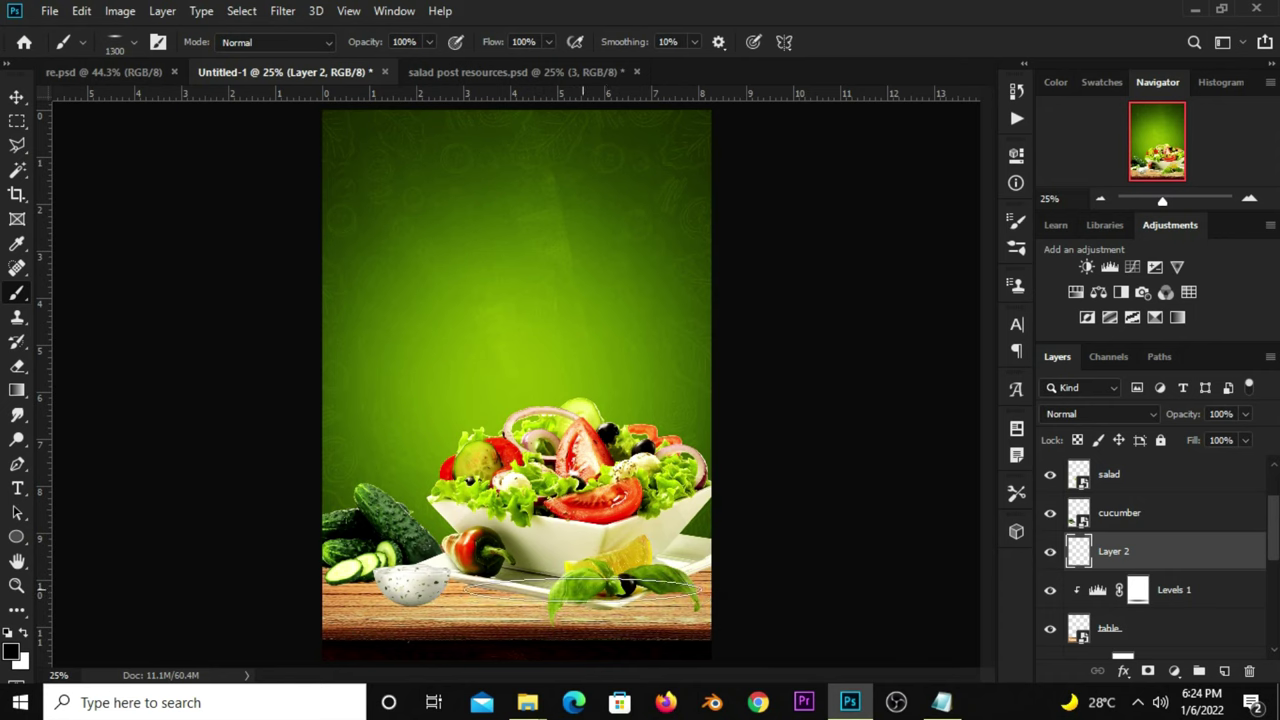
key("bracketleft")
key("bracketleft")
key("bracketleft")
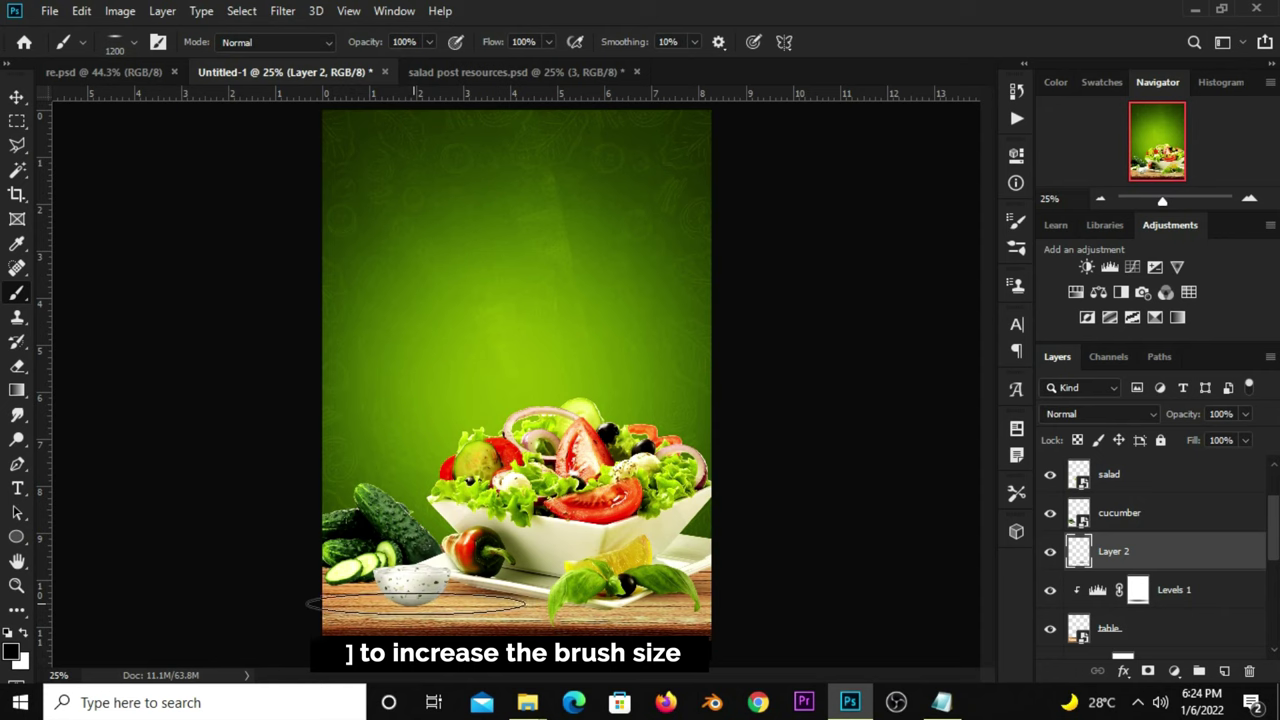
left_click(413, 604)
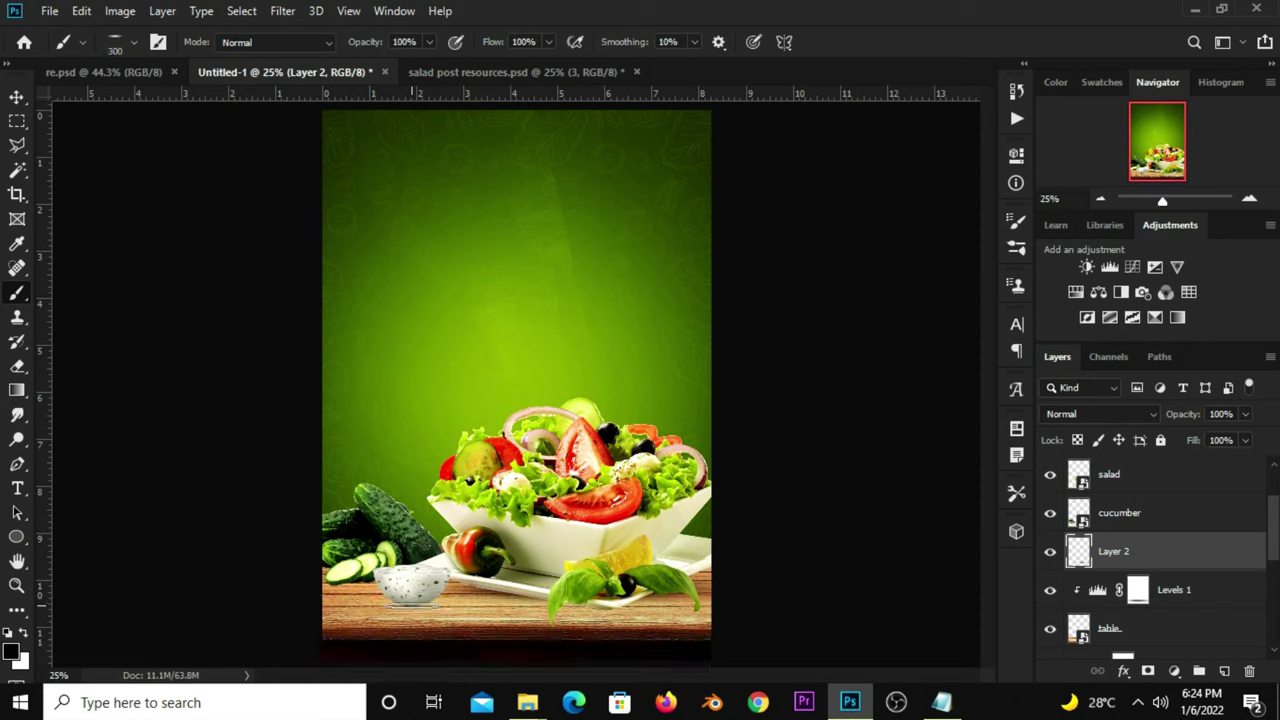
key("bracketright")
key("bracketright")
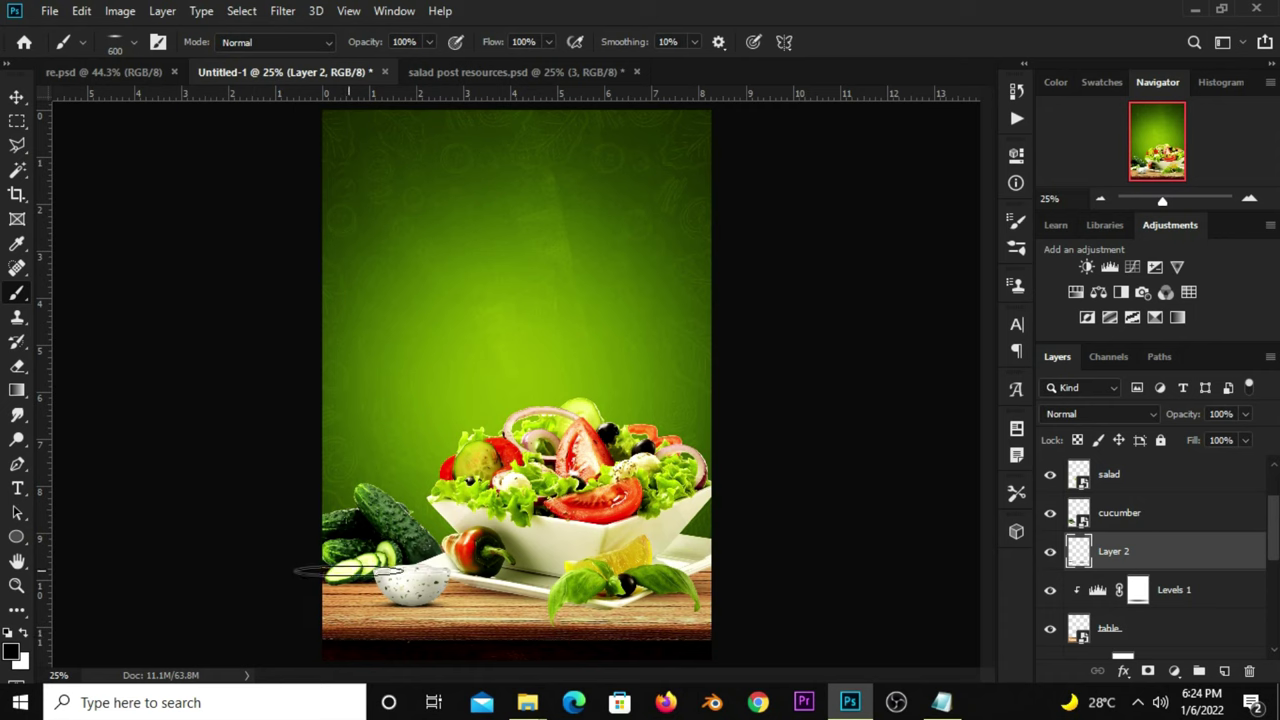
Compare Layer 2 with and without the shadows and lower its opacity to 74%
left_click(1050, 553)
left_click(1245, 415)
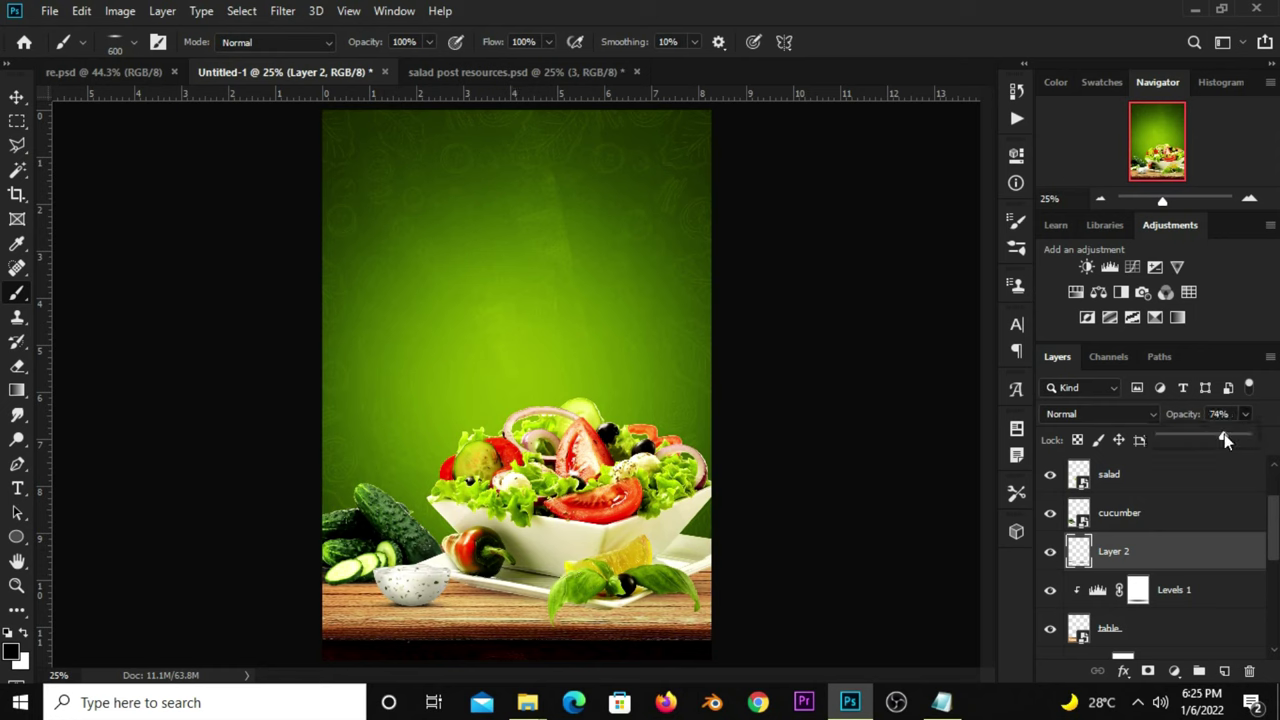
left_click(1051, 556)
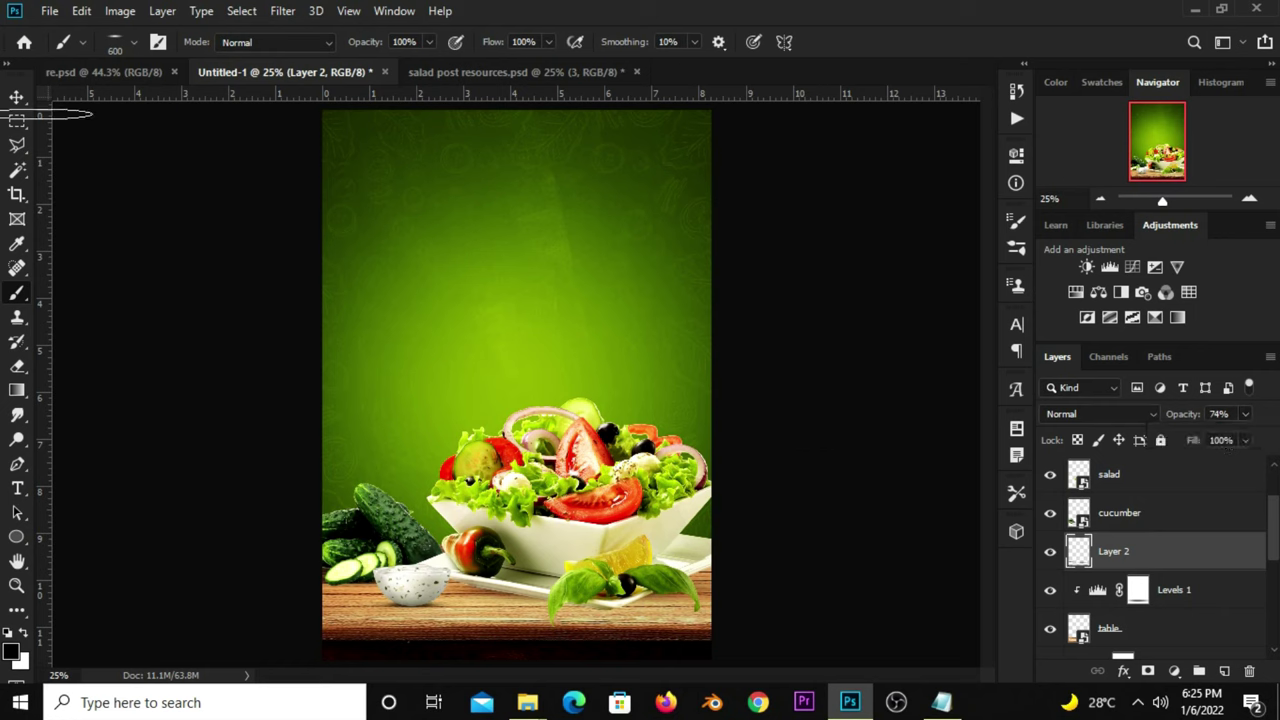
left_click(18, 98)
left_click(151, 220)
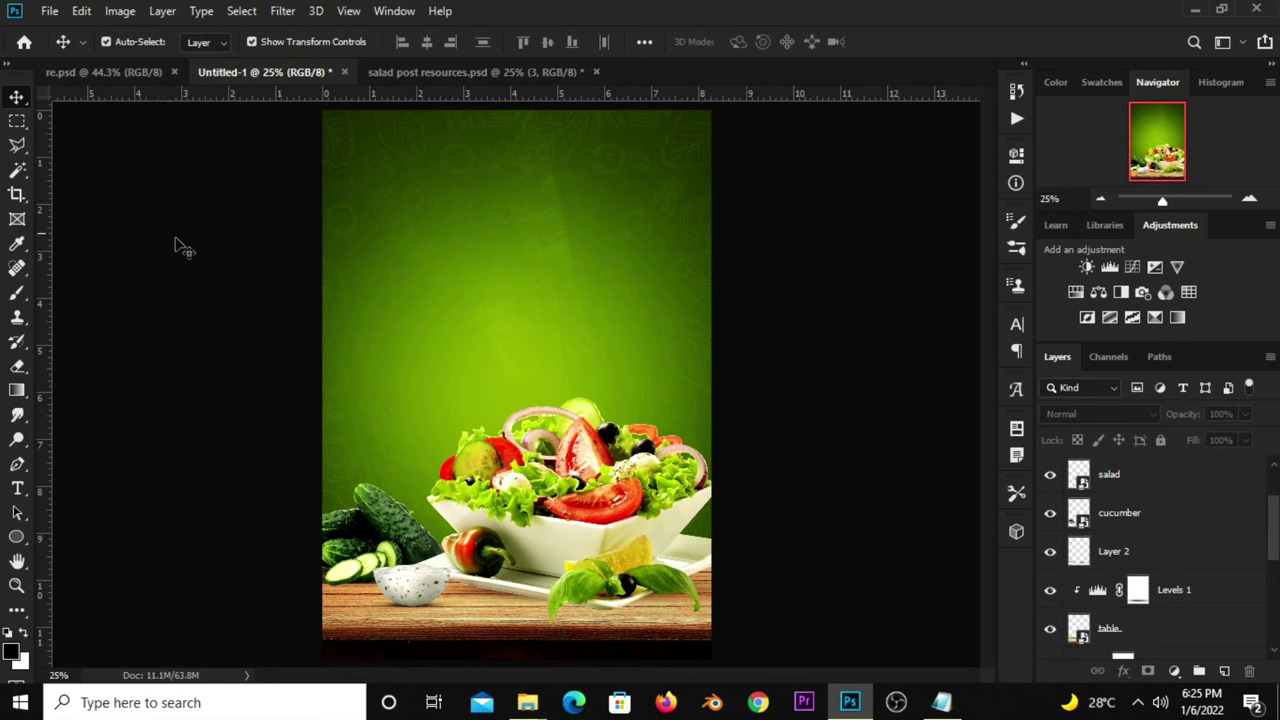
Pick layer 5 in salad post resources.psd and drag it into the Untitled-1 poster
left_click(434, 72)
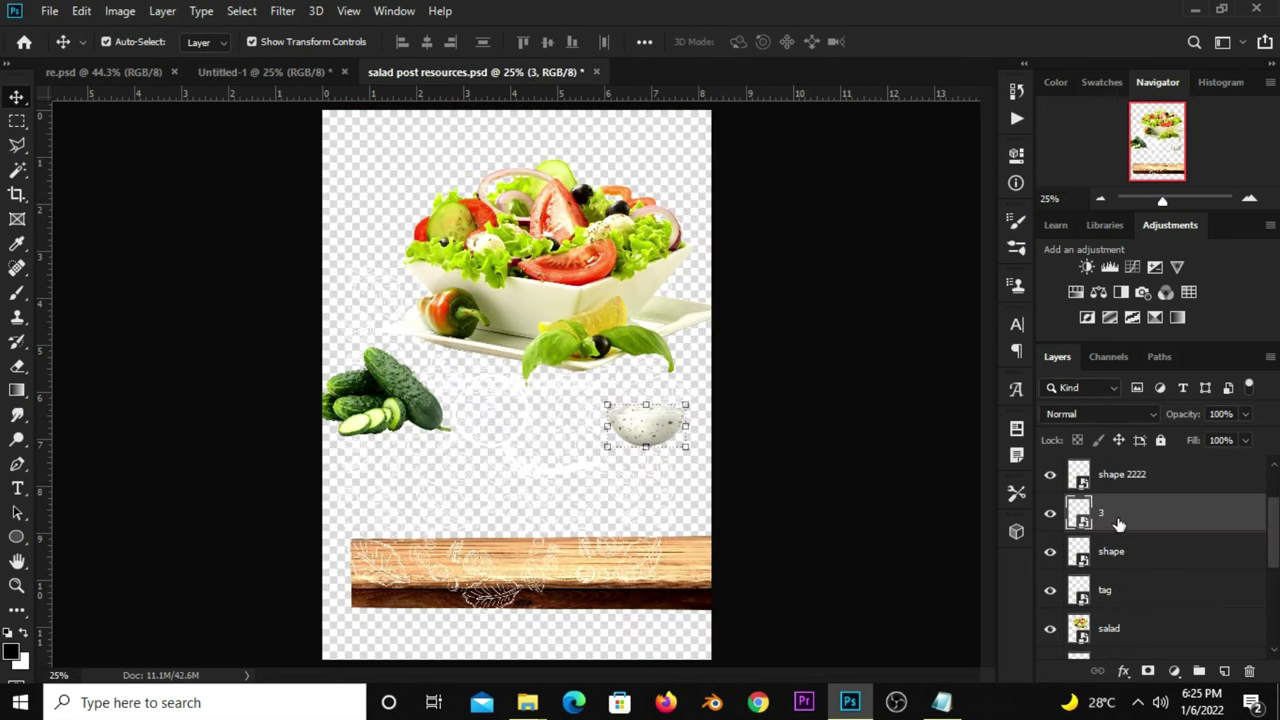
scroll(1123, 607, "up", 2)
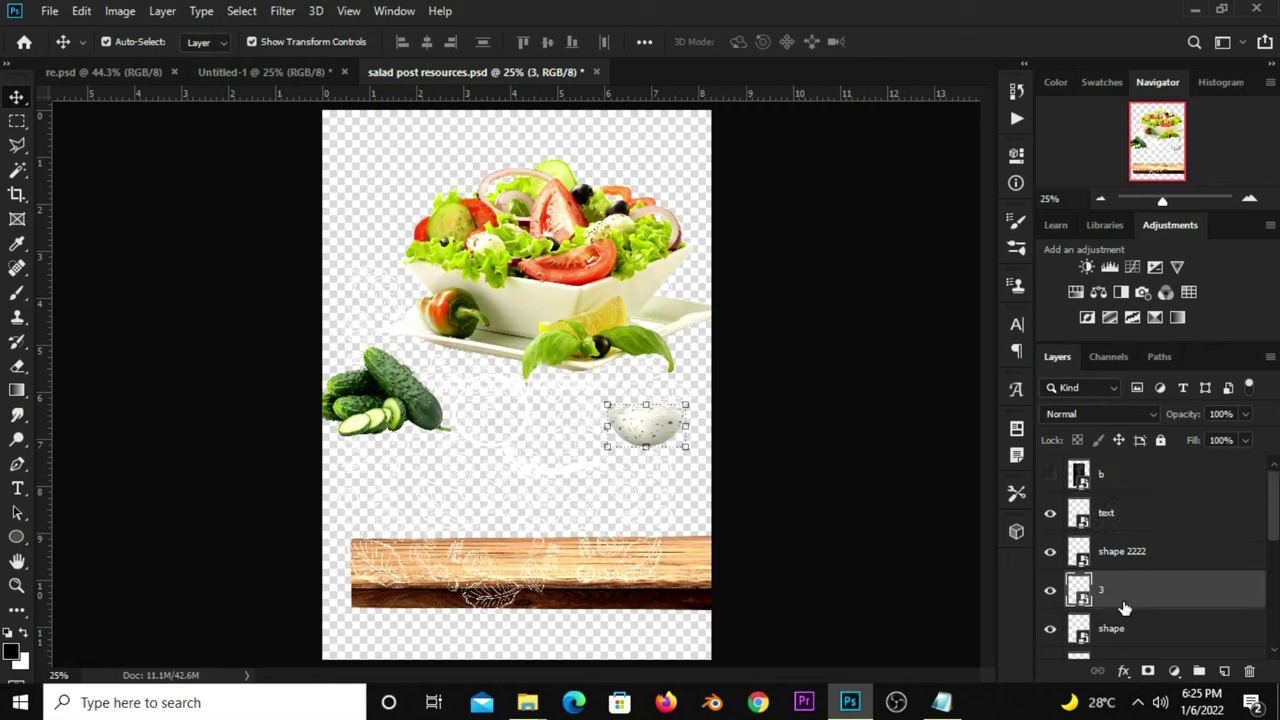
left_click(1133, 563)
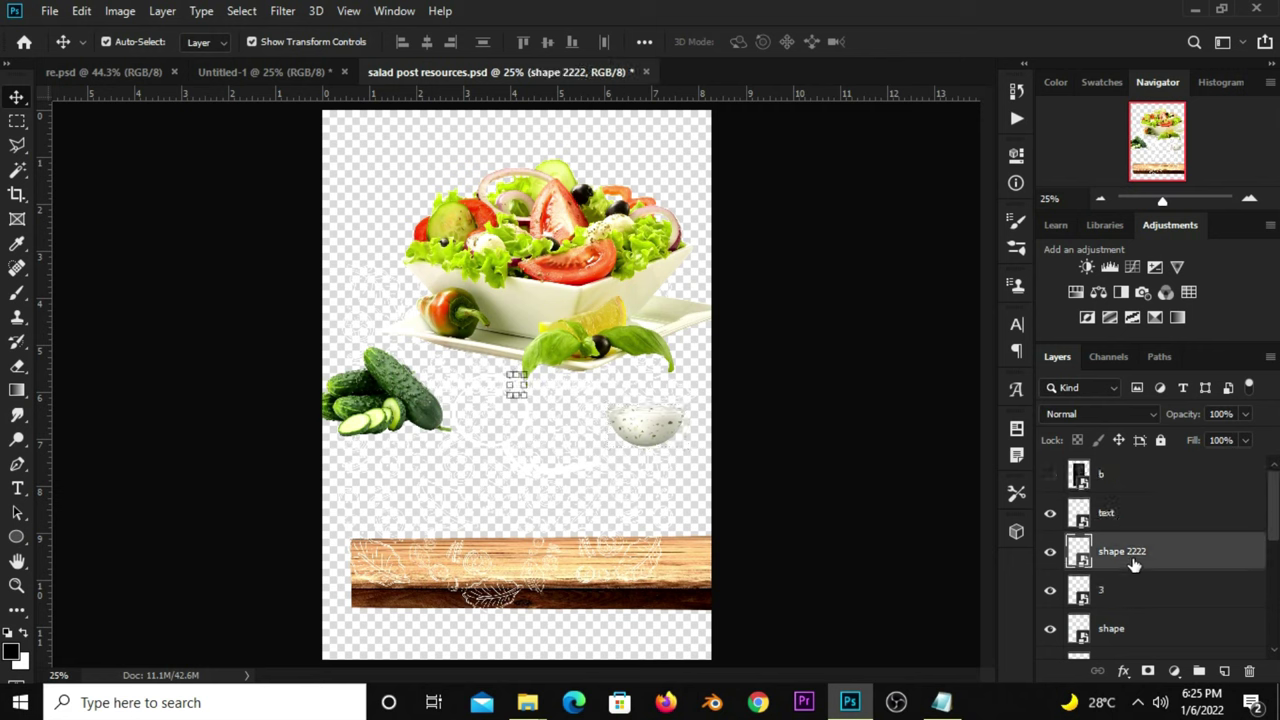
scroll(1133, 565, "down", 1)
scroll(1133, 565, "down", 2)
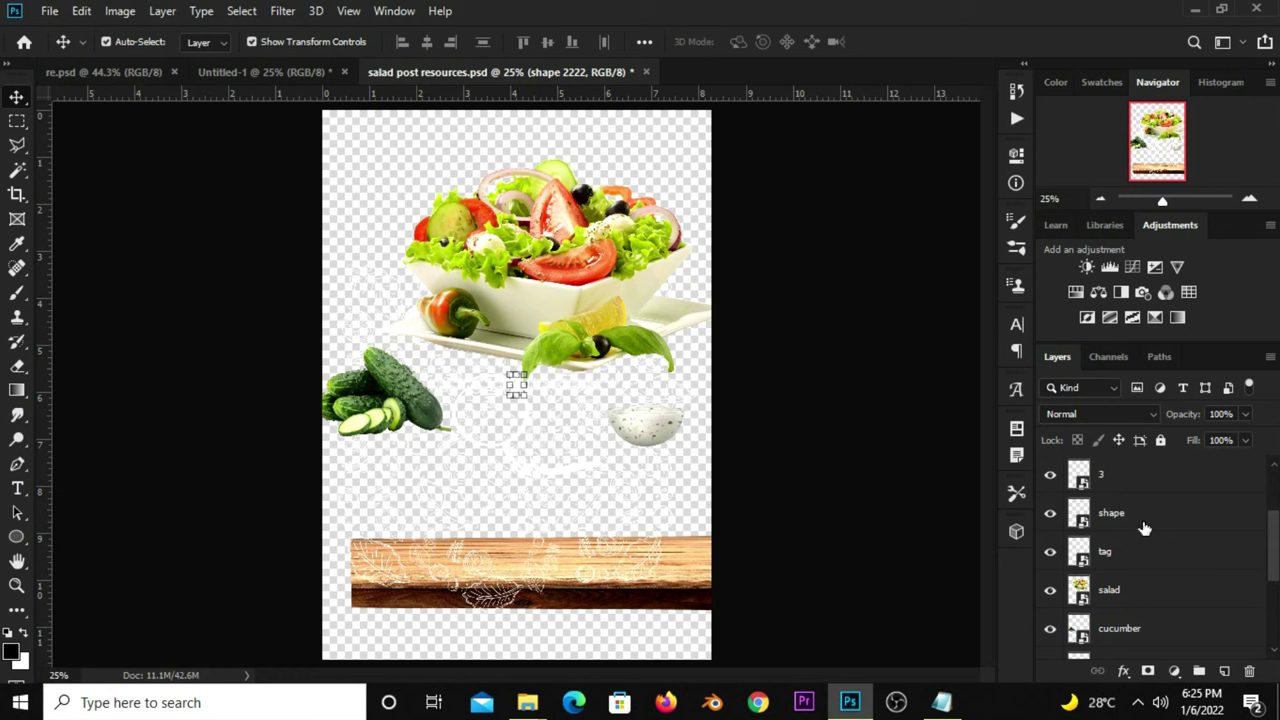
left_click(1144, 526)
scroll(1137, 575, "down", 4)
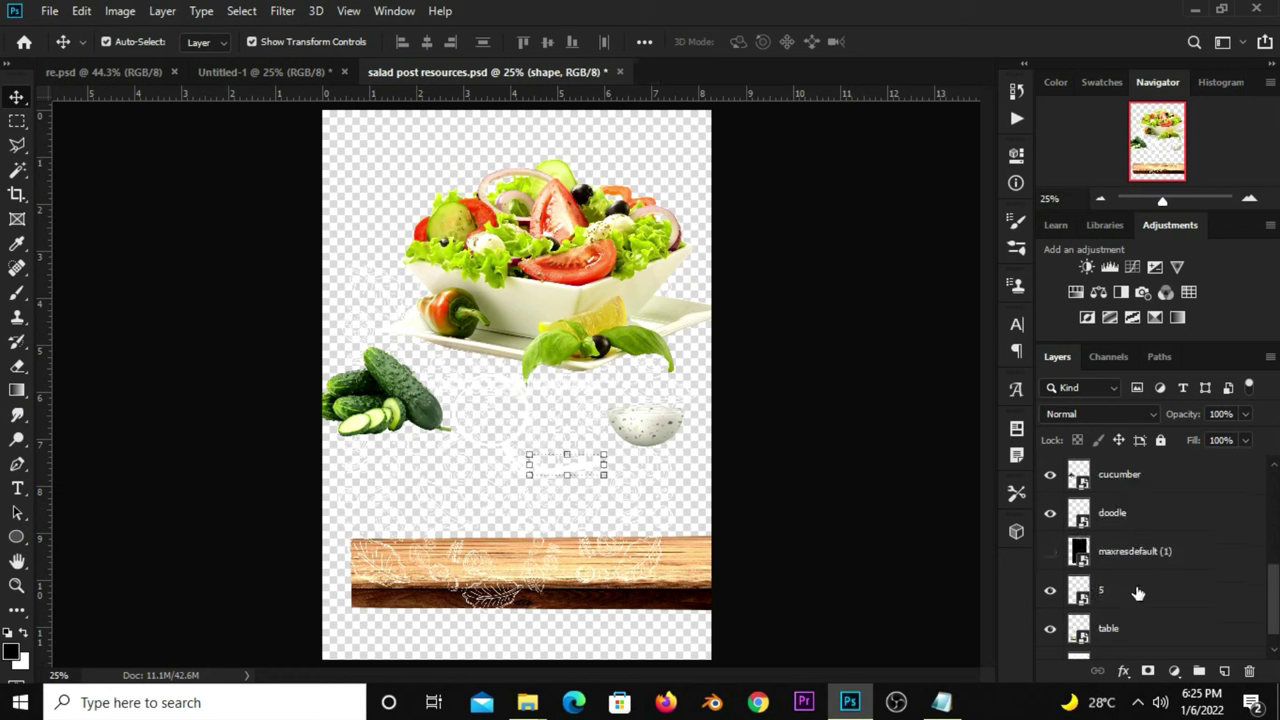
left_click(1135, 595)
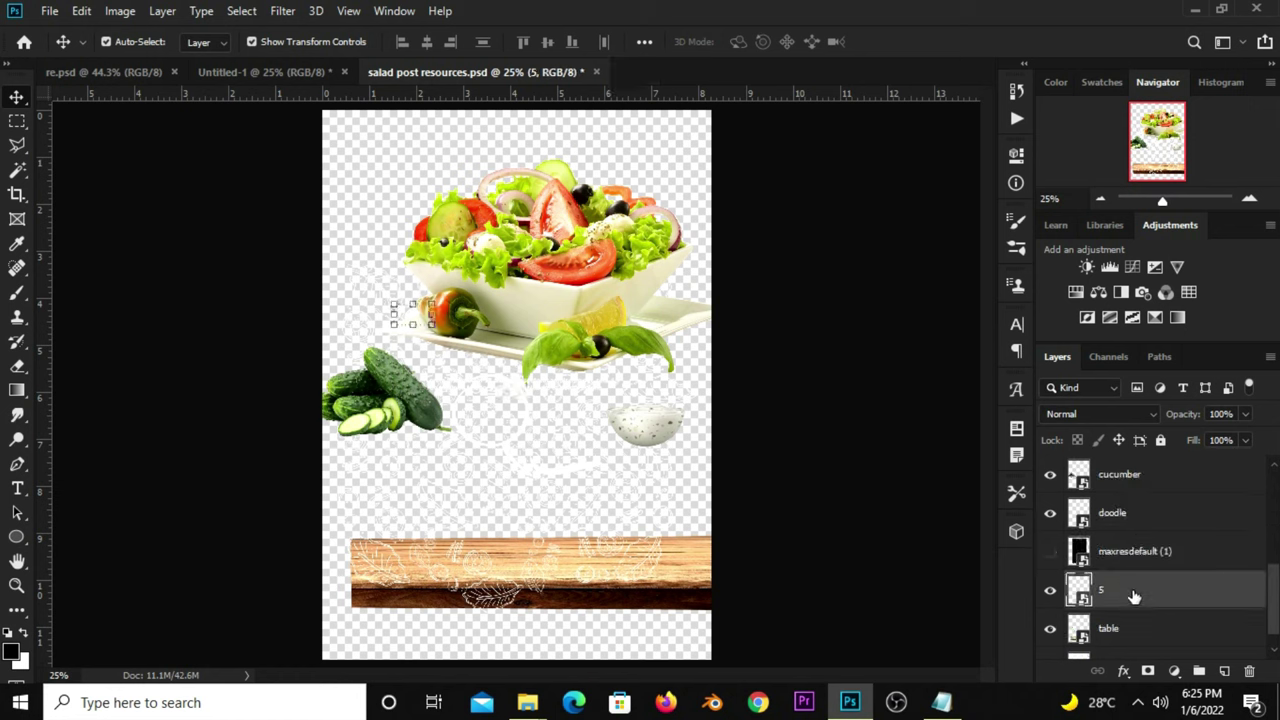
left_click_drag(1134, 597, 559, 312)
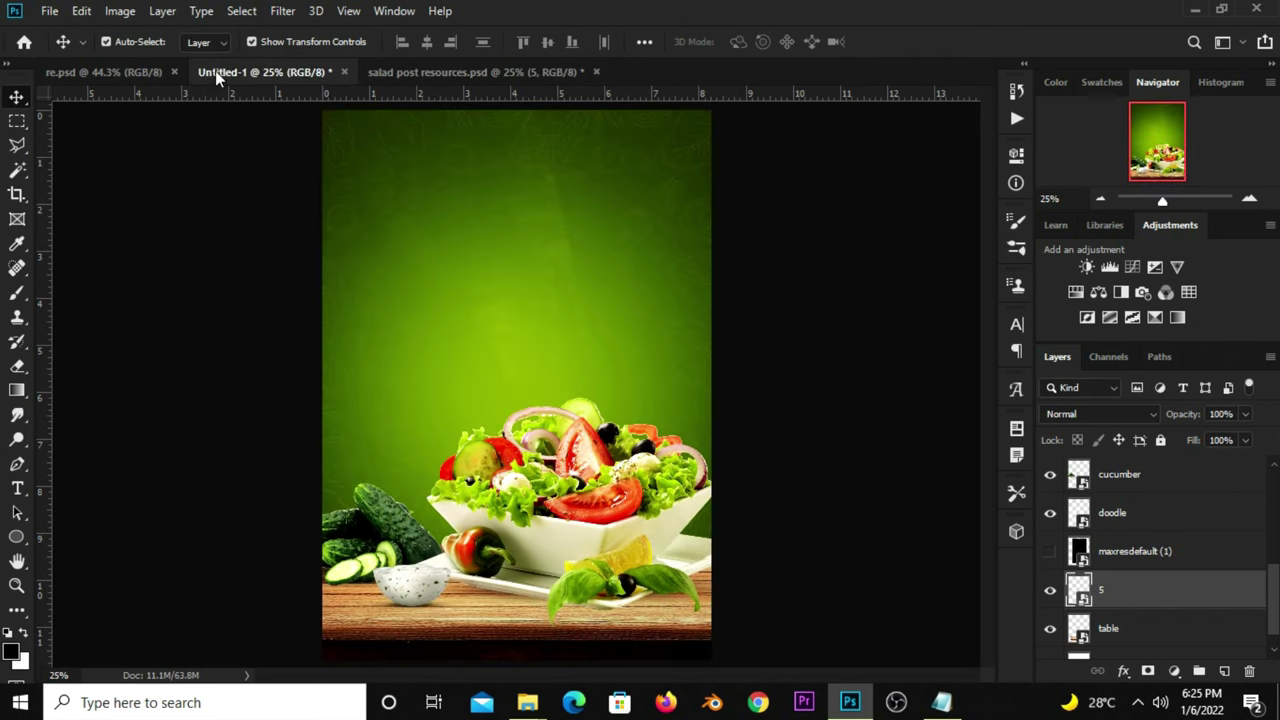
Move the layer 5 cloche icon near the canvas top and centre it horizontally
key("ctrl+t")
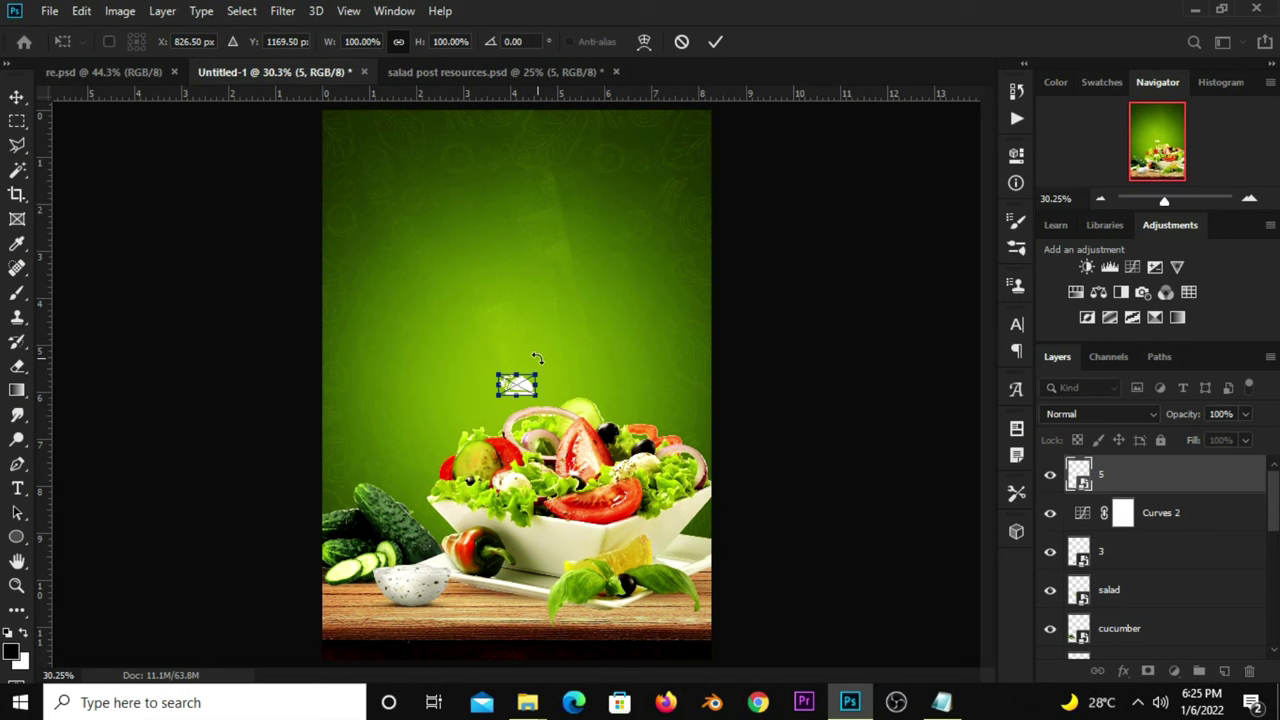
scroll(527, 389, "up", 2)
left_click_drag(512, 378, 509, 114)
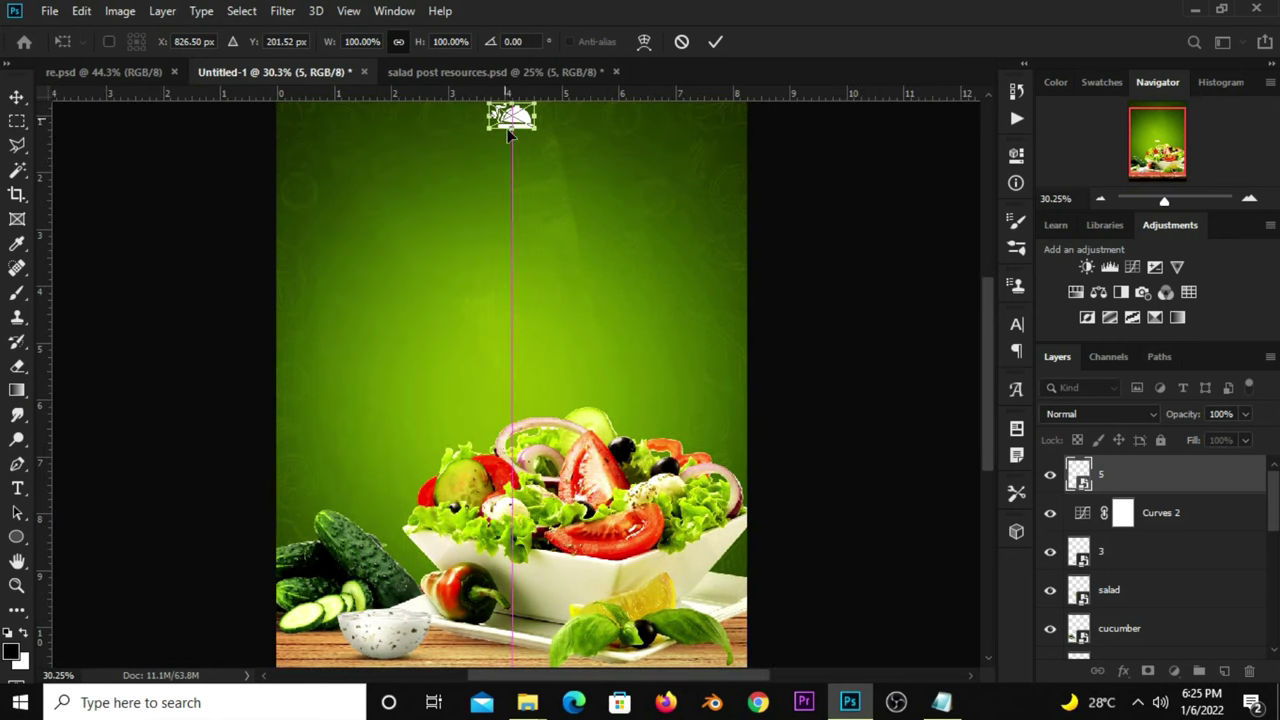
scroll(529, 275, "down", 2)
key("Return")
key("ctrl+a")
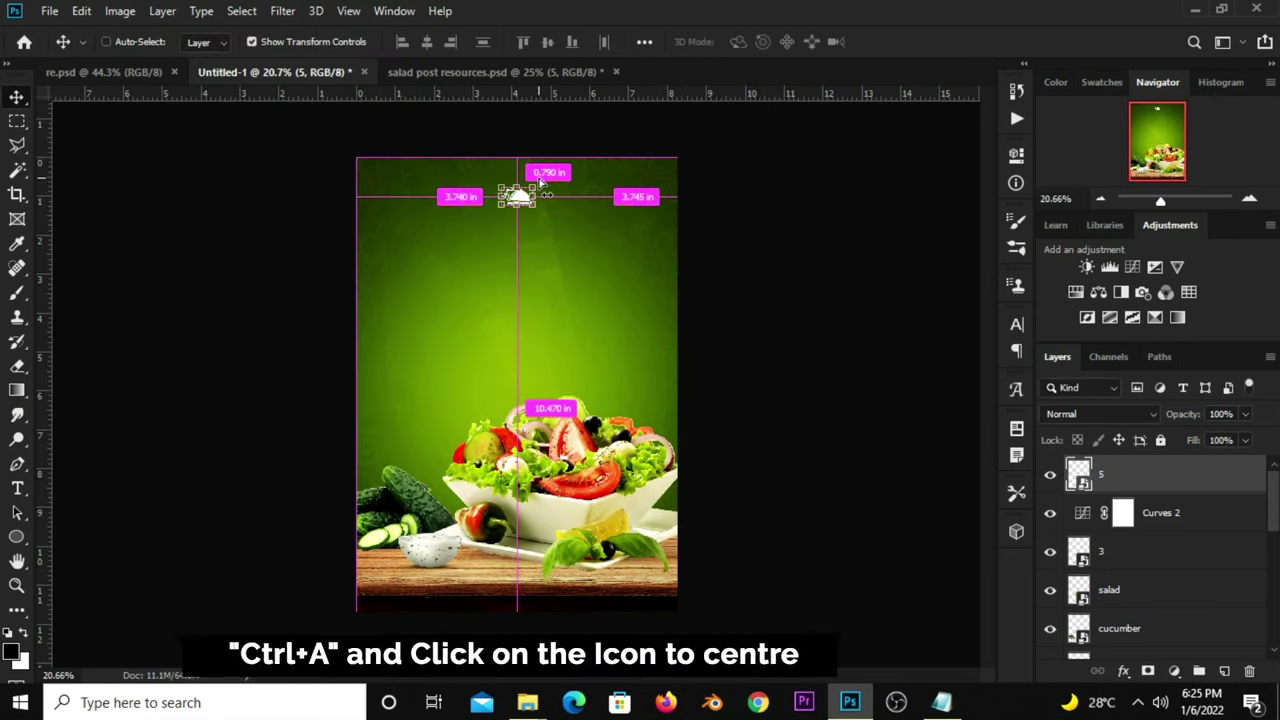
left_click(428, 42)
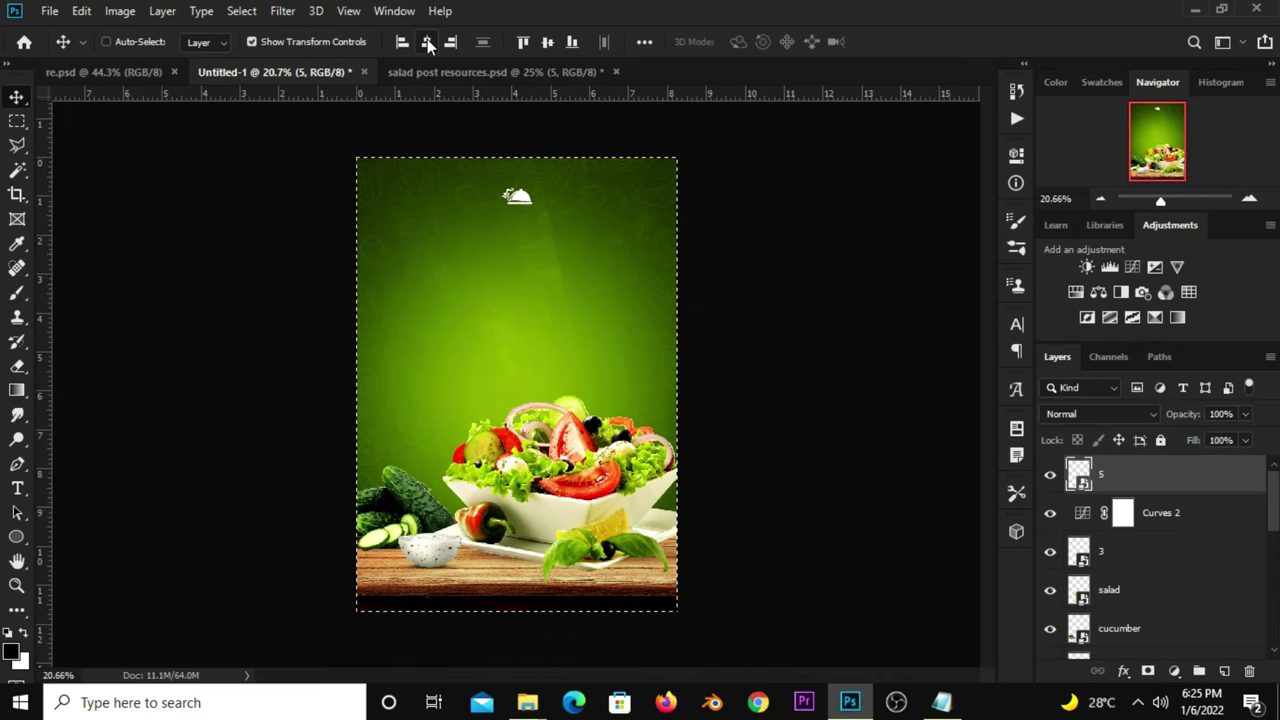
key("ctrl+d")
left_click(785, 247)
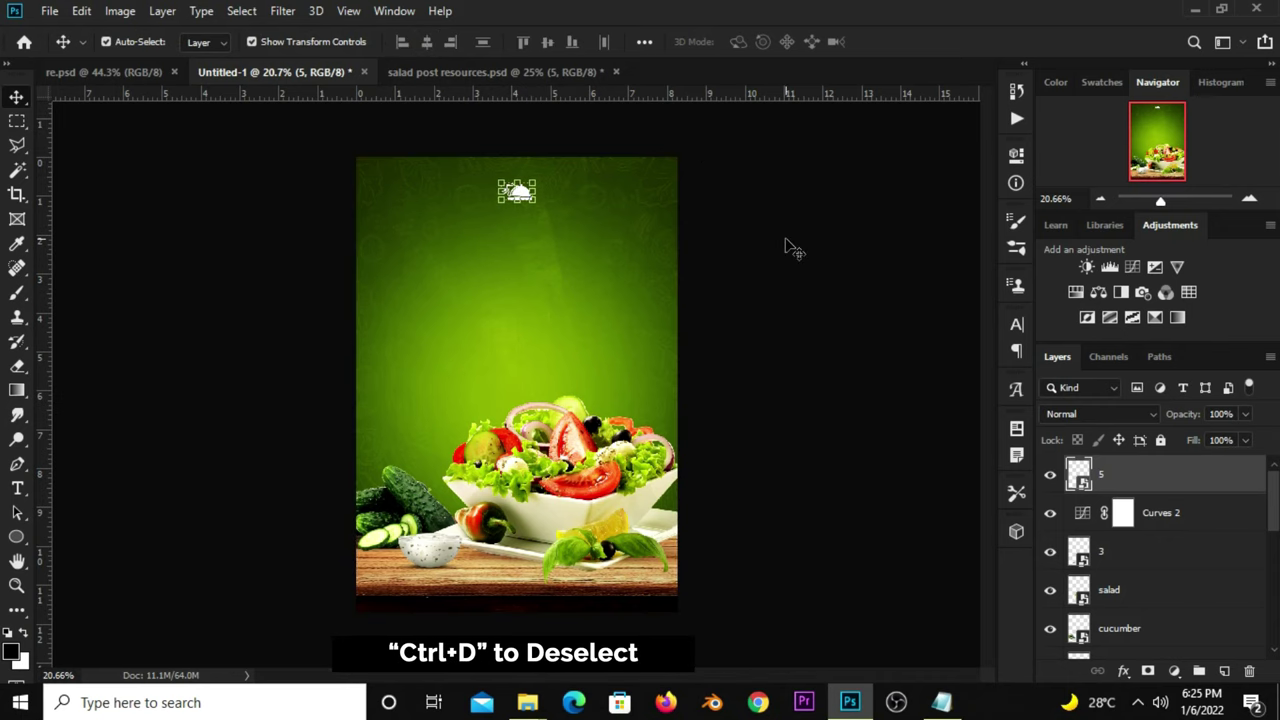
Copy the word 'Delicious' from the Notepad notes
key("ctrl+plus")
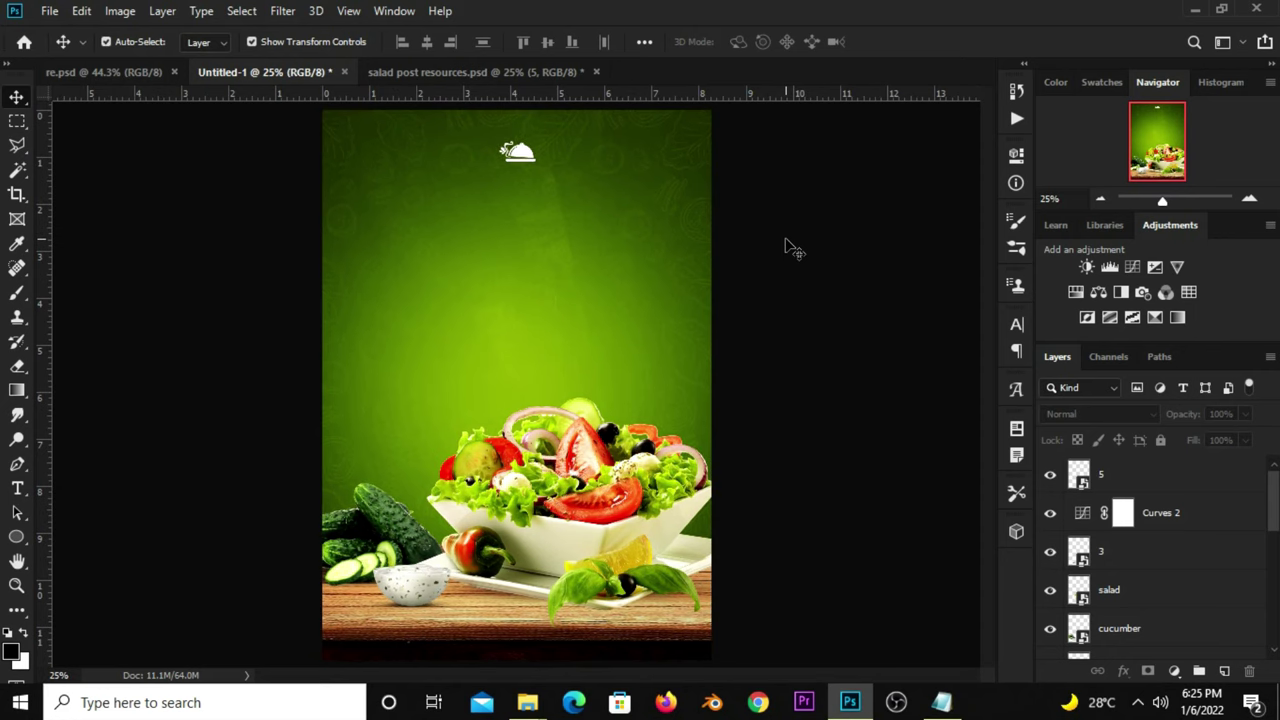
left_click(941, 702)
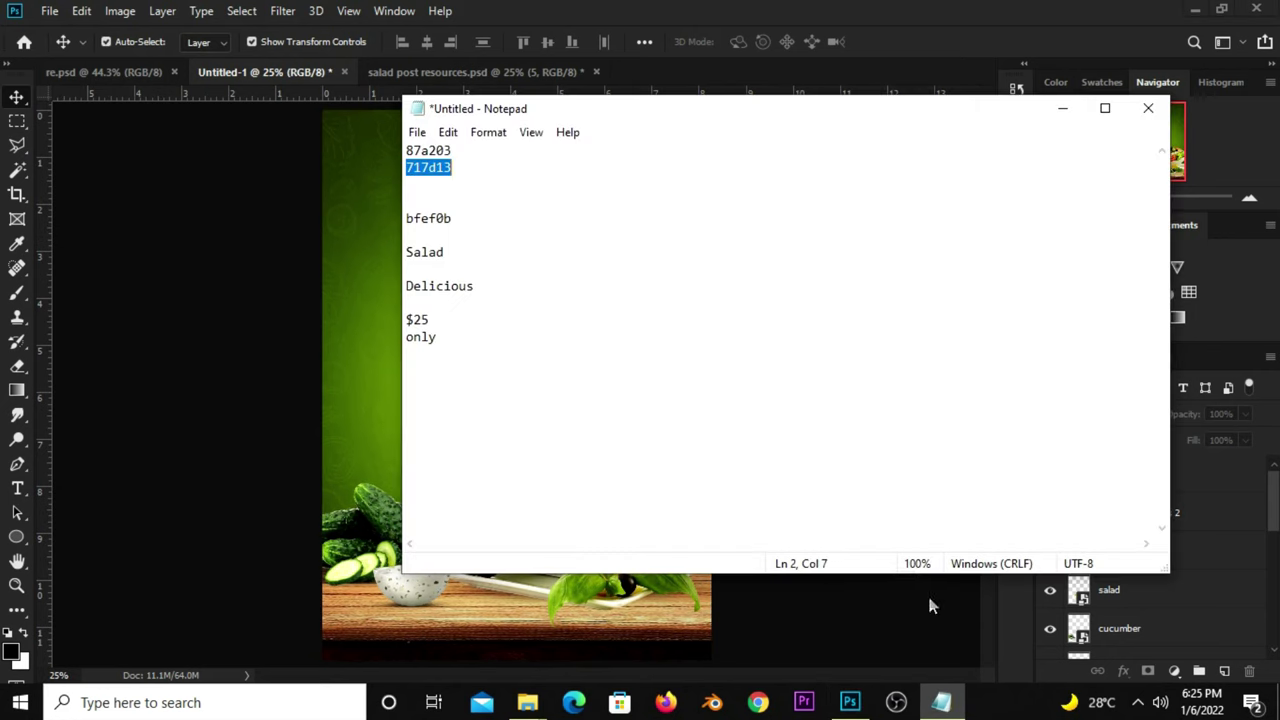
double_click(475, 286)
right_click(447, 291)
left_click(497, 350)
left_click(313, 344)
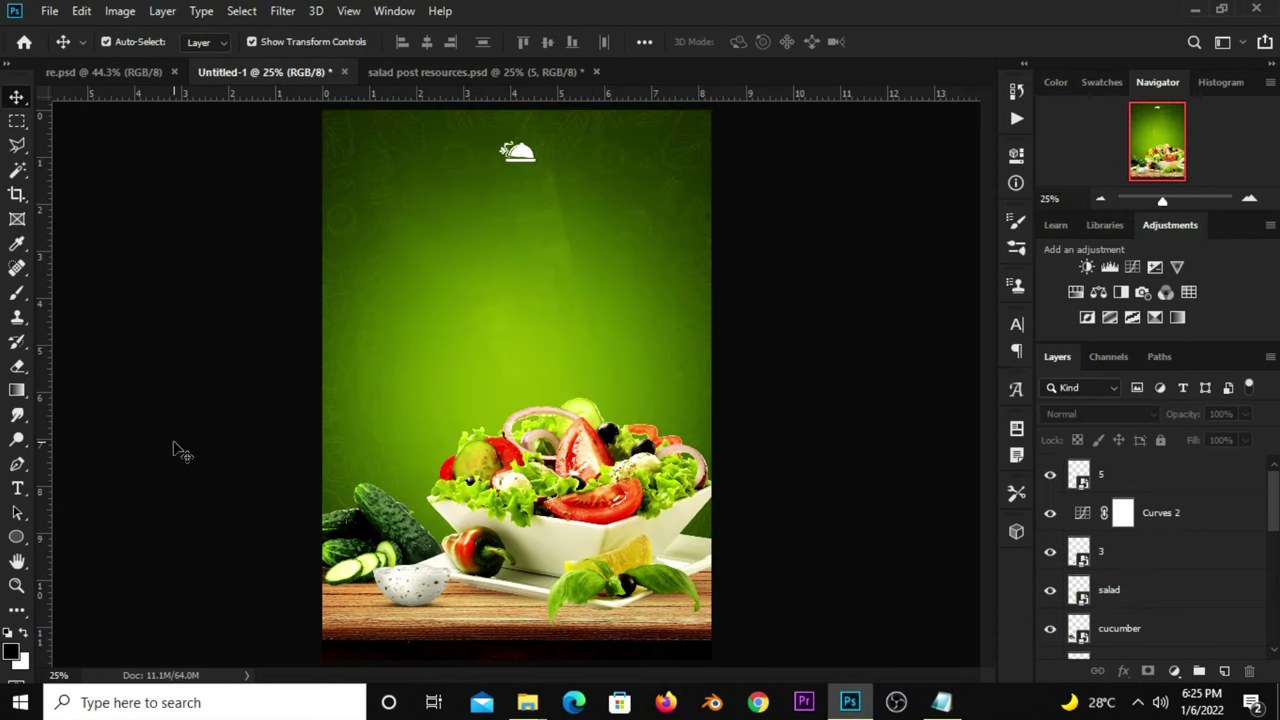
Add a horizontal text layer for Delicious in the upper poster at 30 pt
left_click(18, 489)
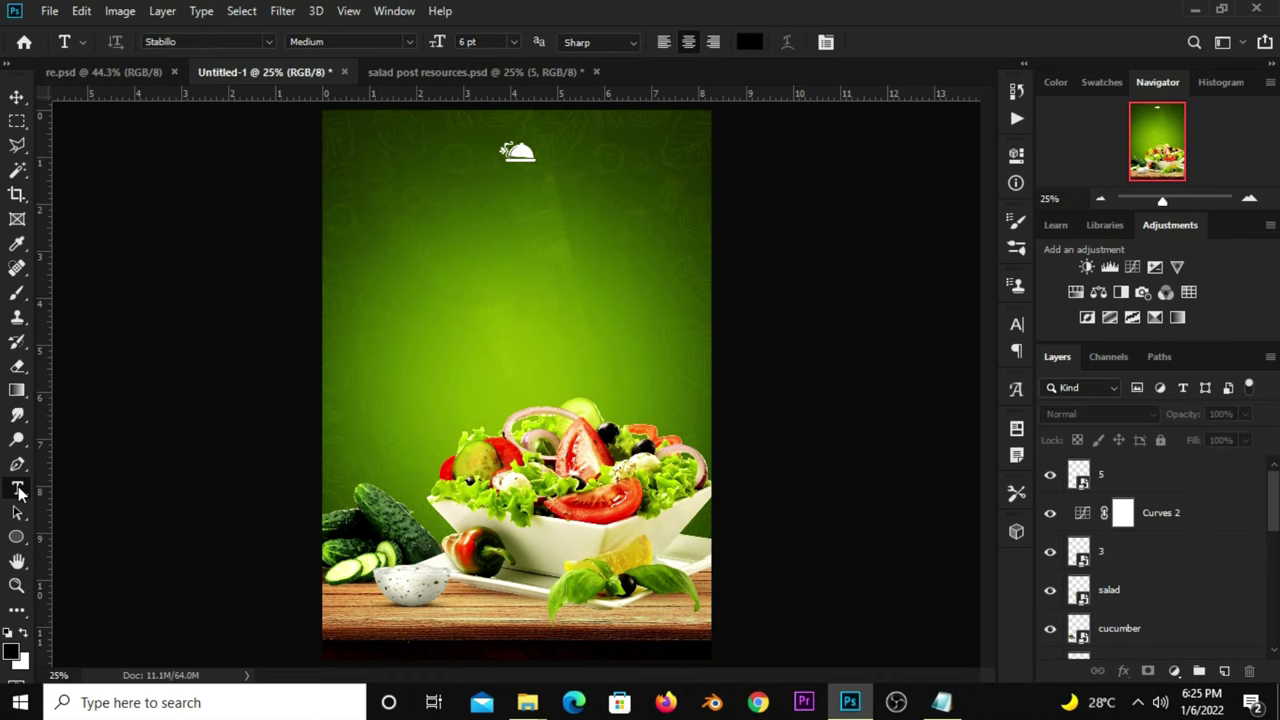
right_click(18, 489)
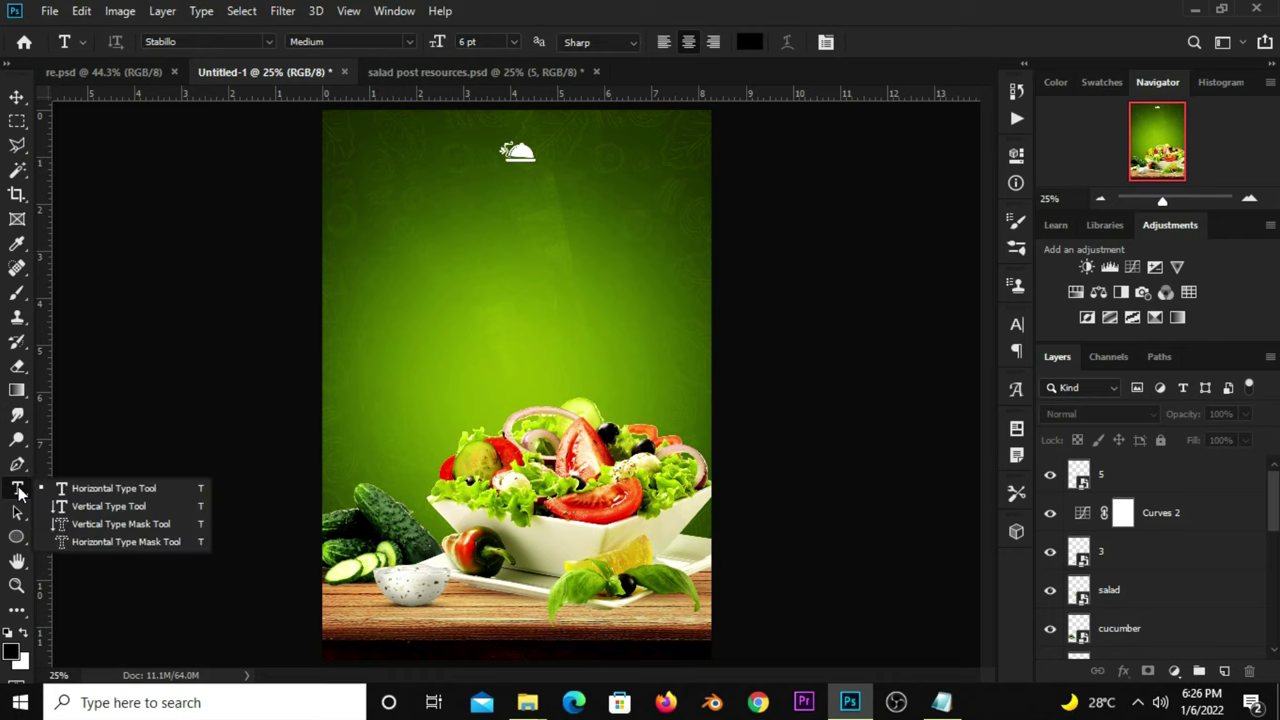
left_click(94, 487)
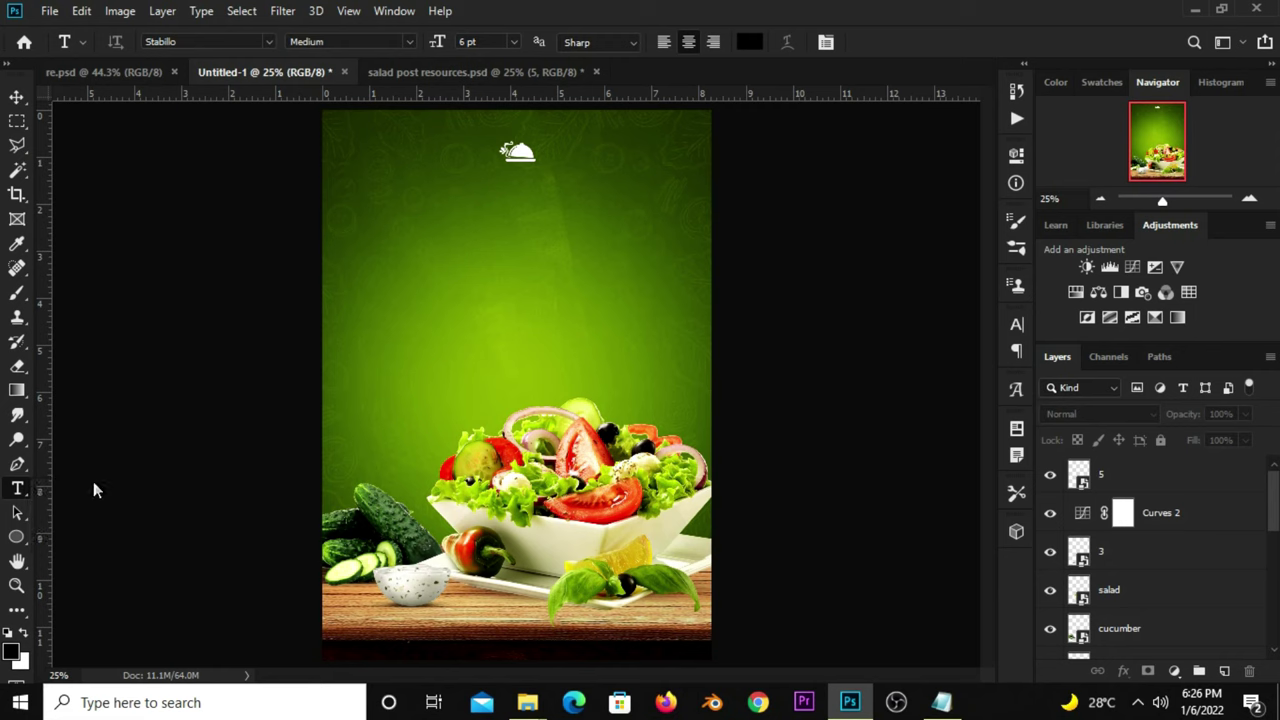
left_click(464, 233)
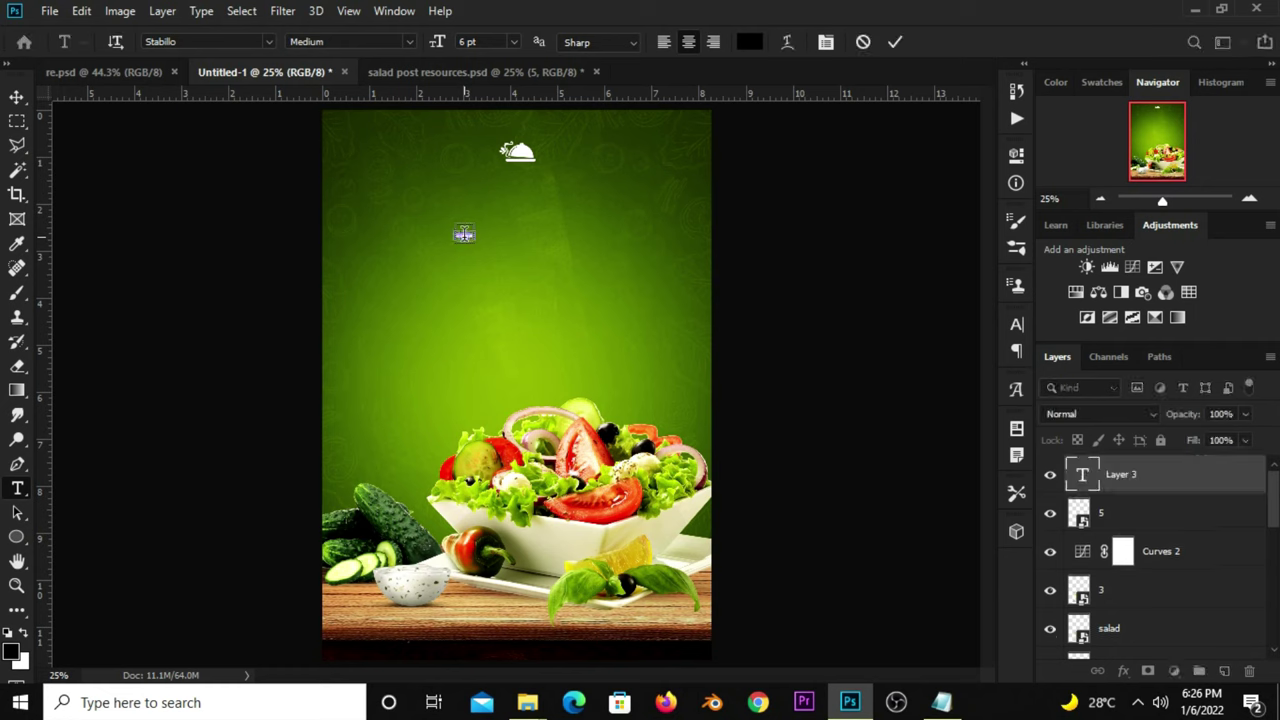
type("FOOD")
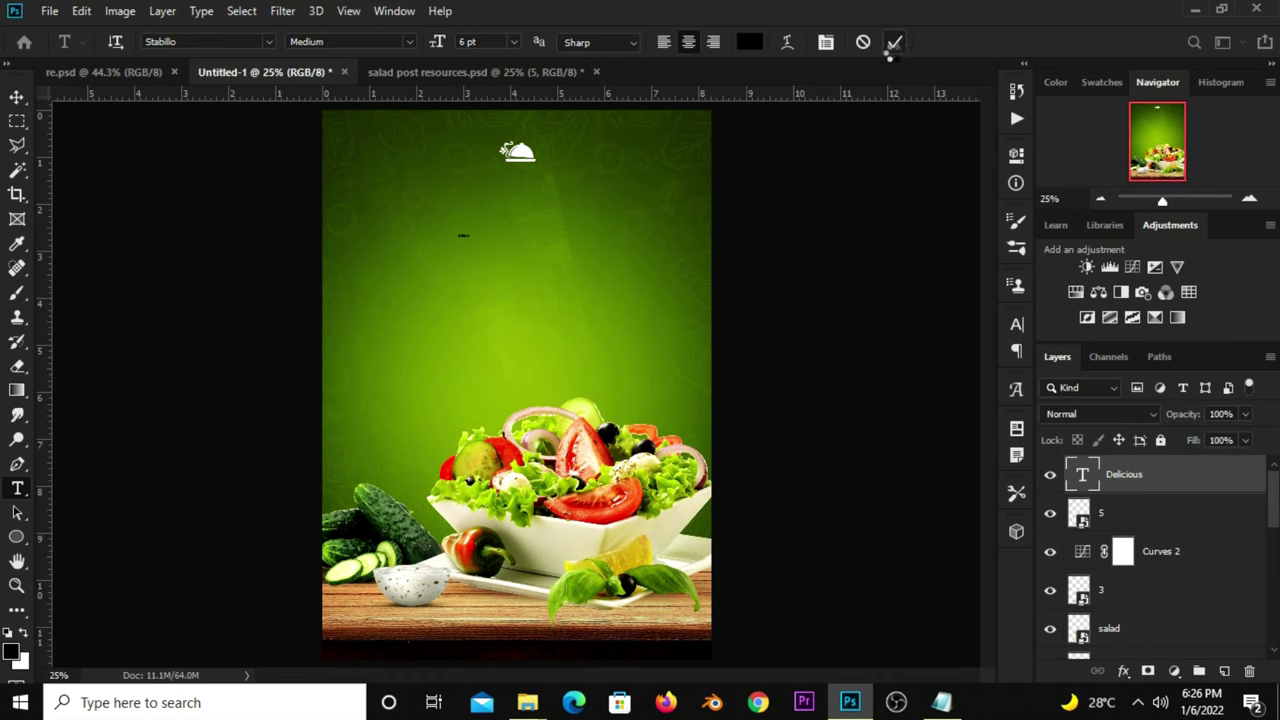
left_click(893, 44)
left_click(513, 42)
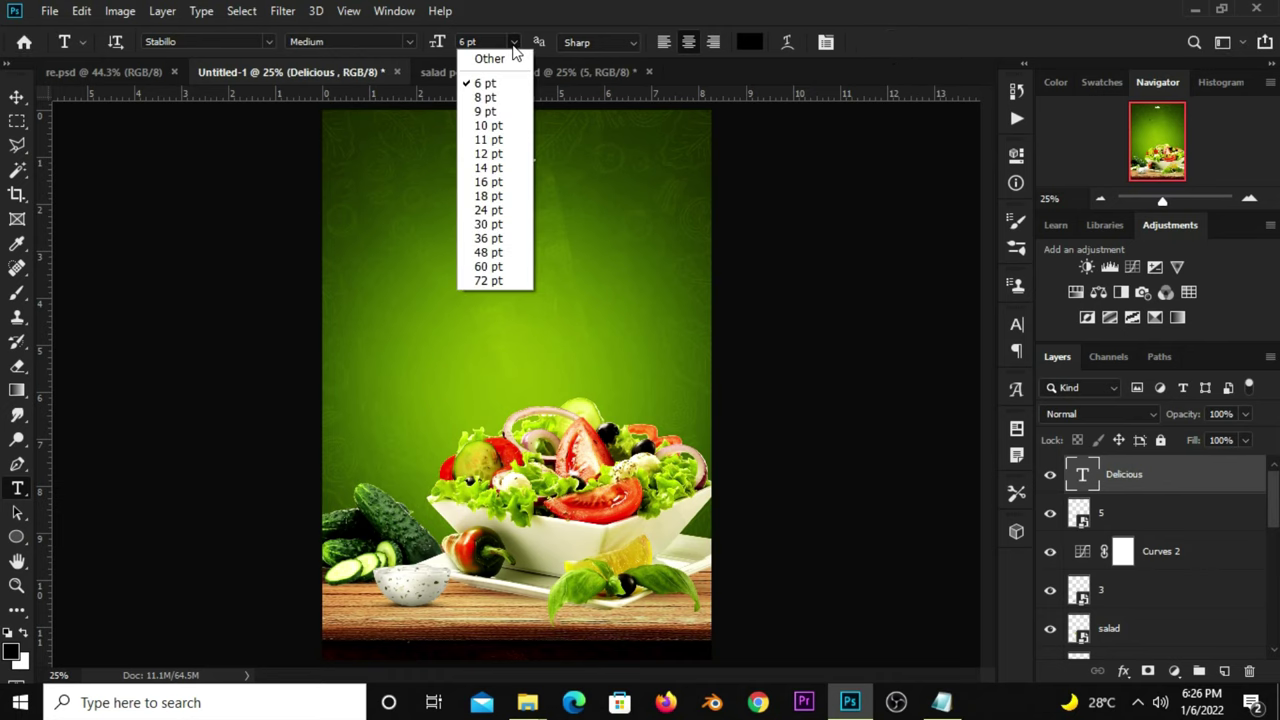
left_click(490, 225)
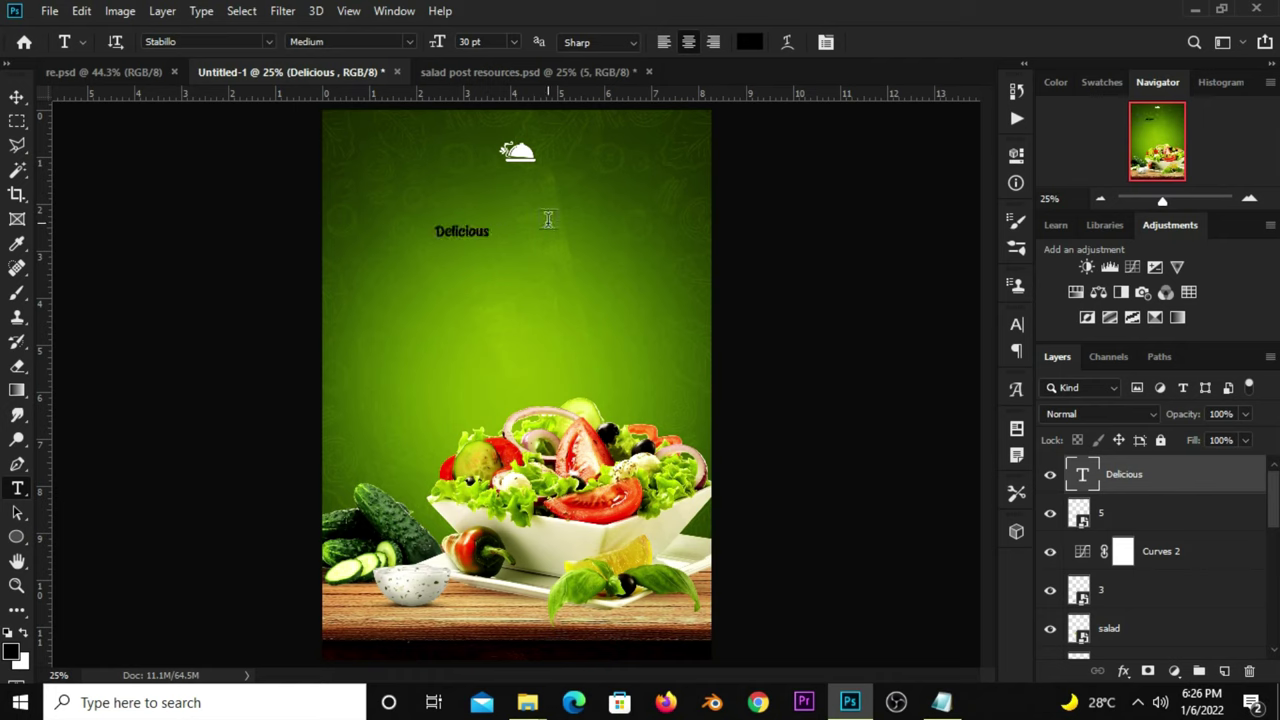
Enlarge the Delicious text to 38 pt in the Character panel
left_click(16, 98)
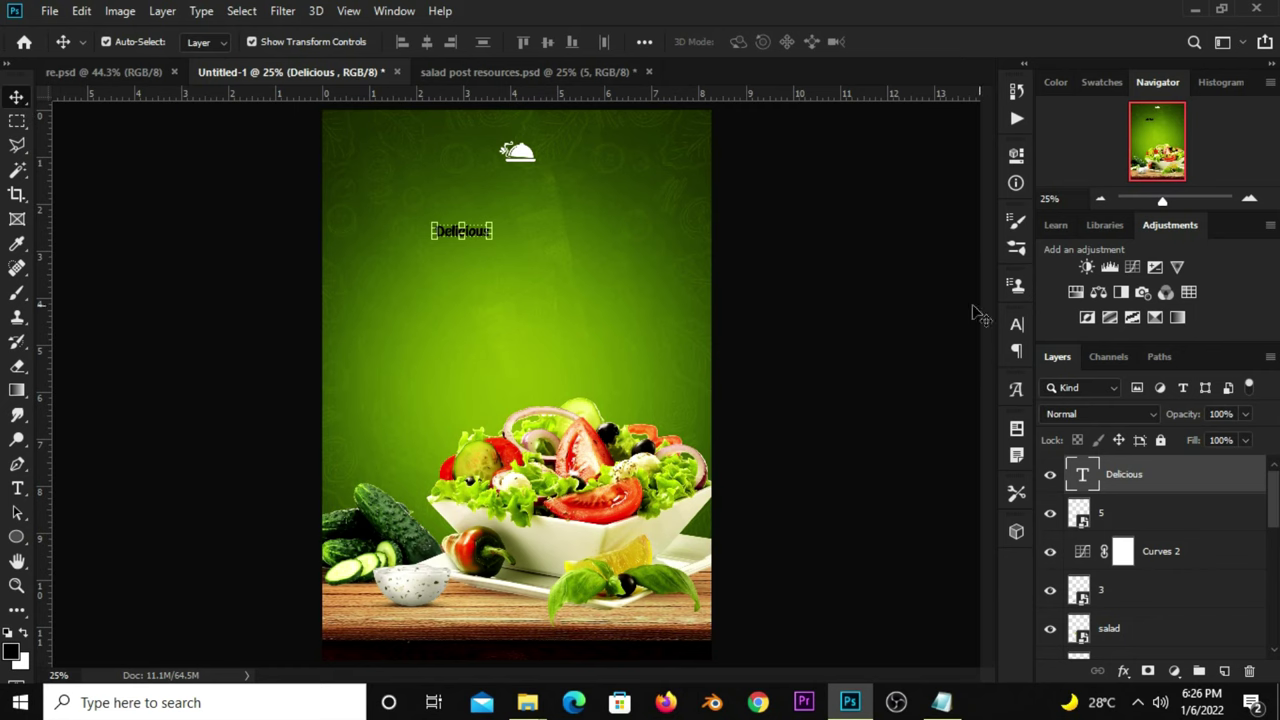
left_click(1013, 328)
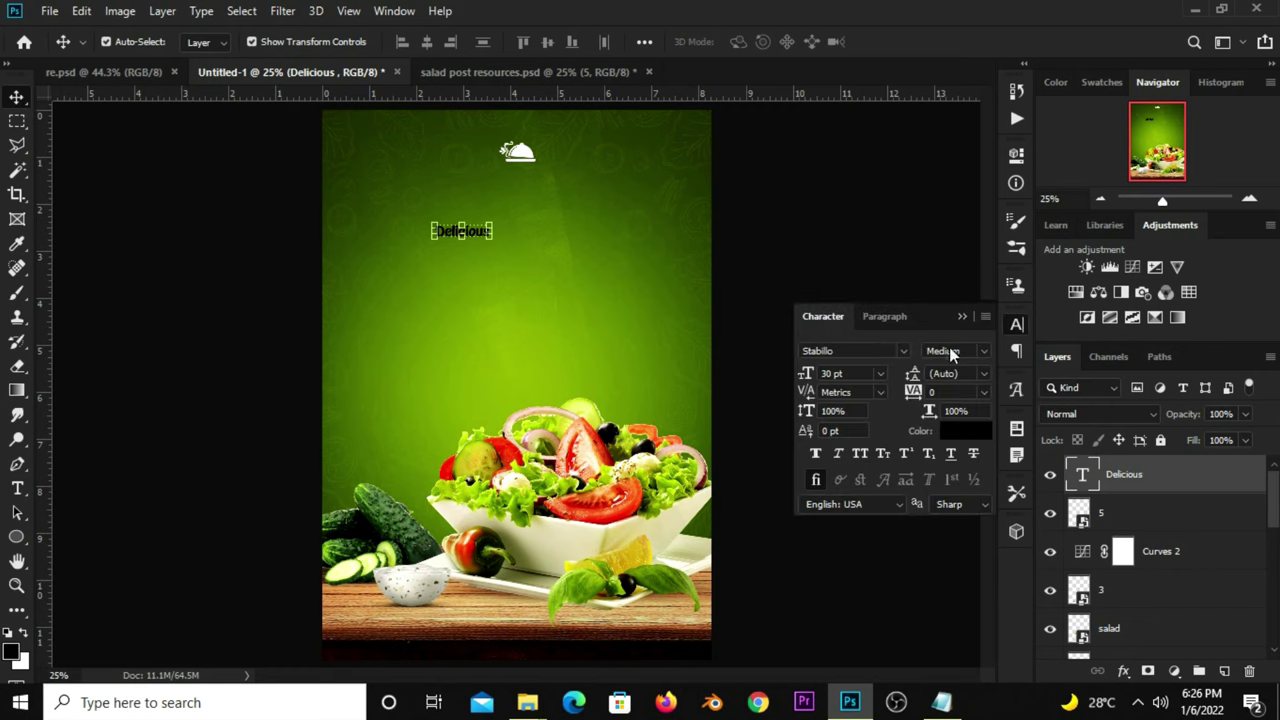
left_click(845, 373)
double_click(850, 373)
type("38")
key("Return")
left_click(965, 430)
Set the Delicious text colour to lime bfef0b, copied from the Notepad notes
left_click(941, 701)
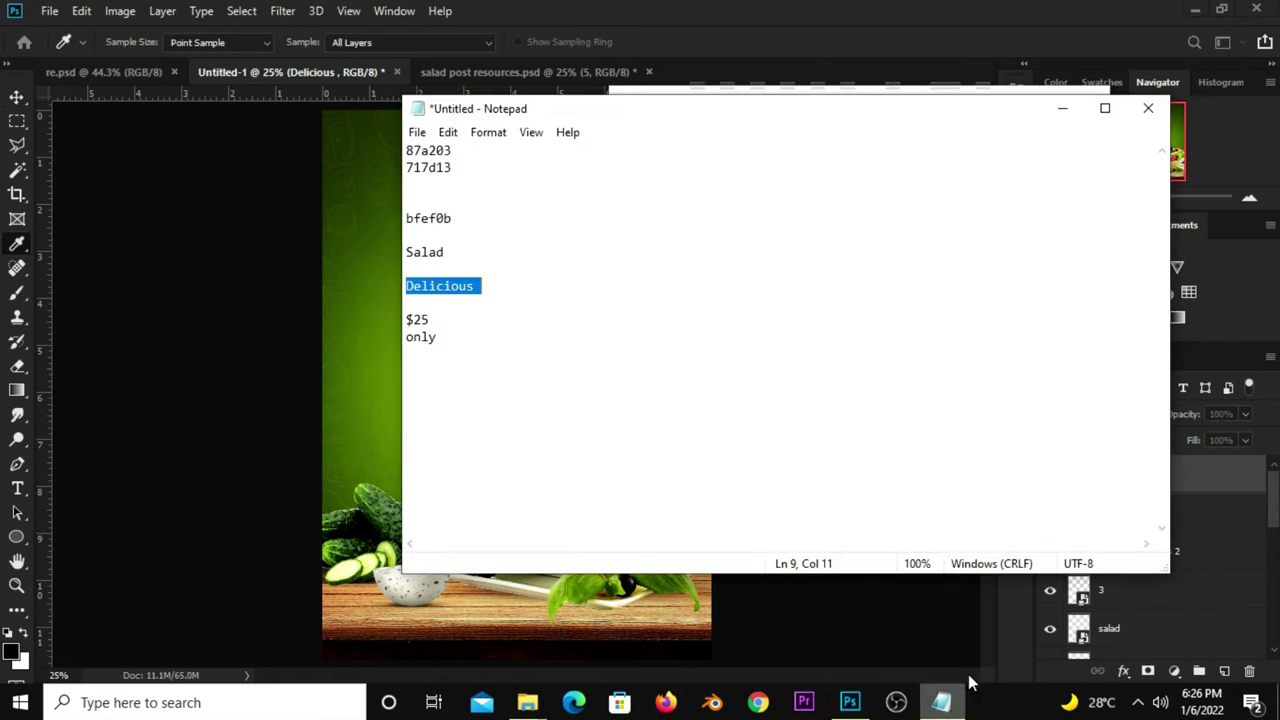
double_click(452, 220)
right_click(430, 219)
left_click(495, 278)
left_click(850, 701)
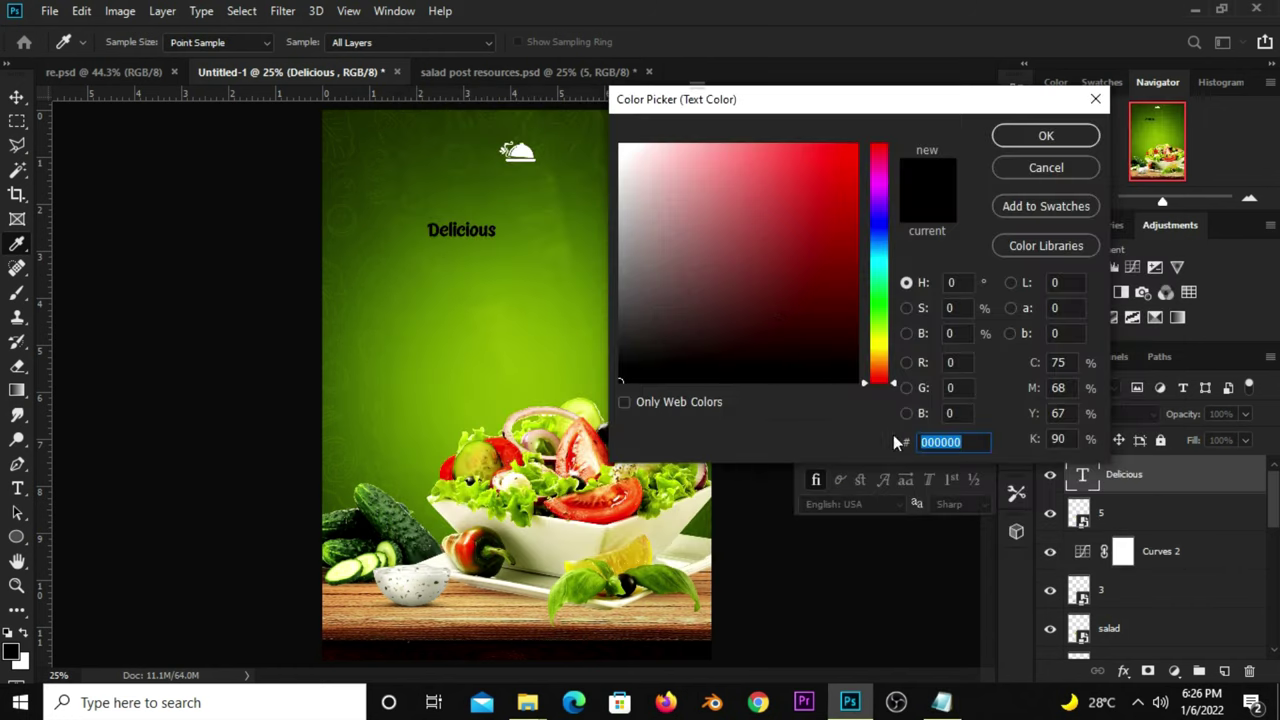
right_click(929, 444)
left_click(963, 263)
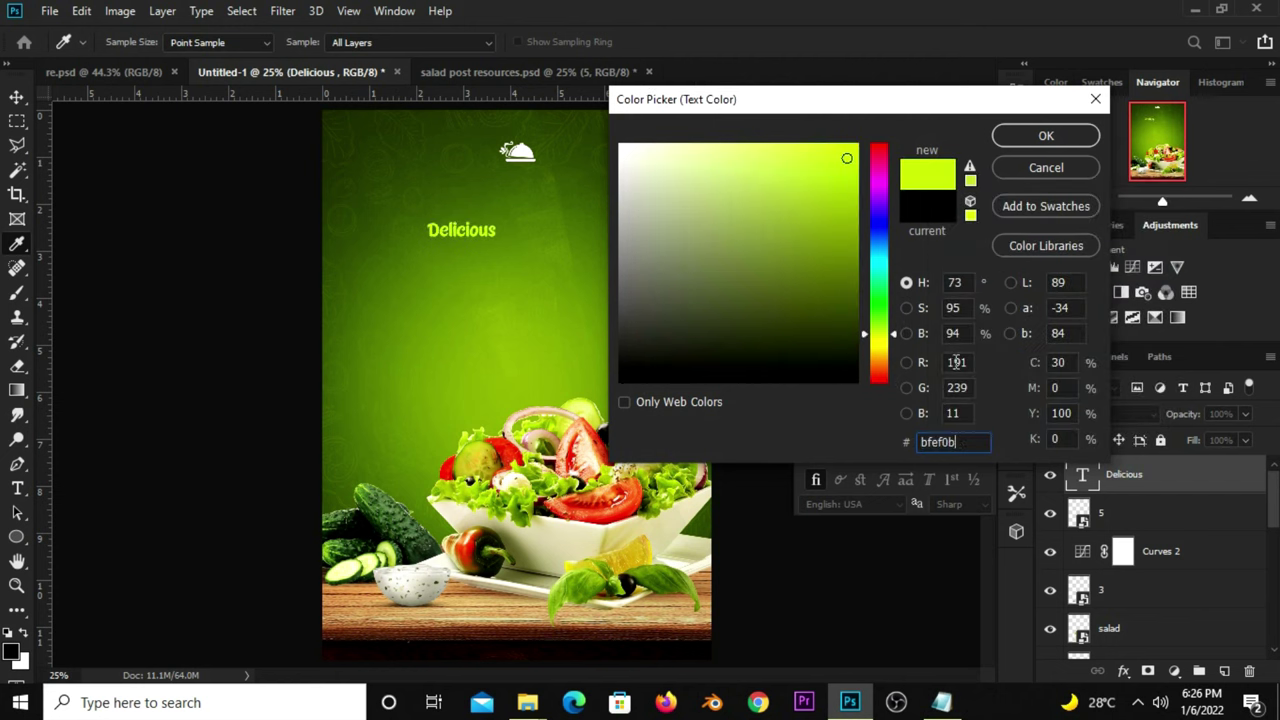
double_click(968, 441)
left_click(1026, 148)
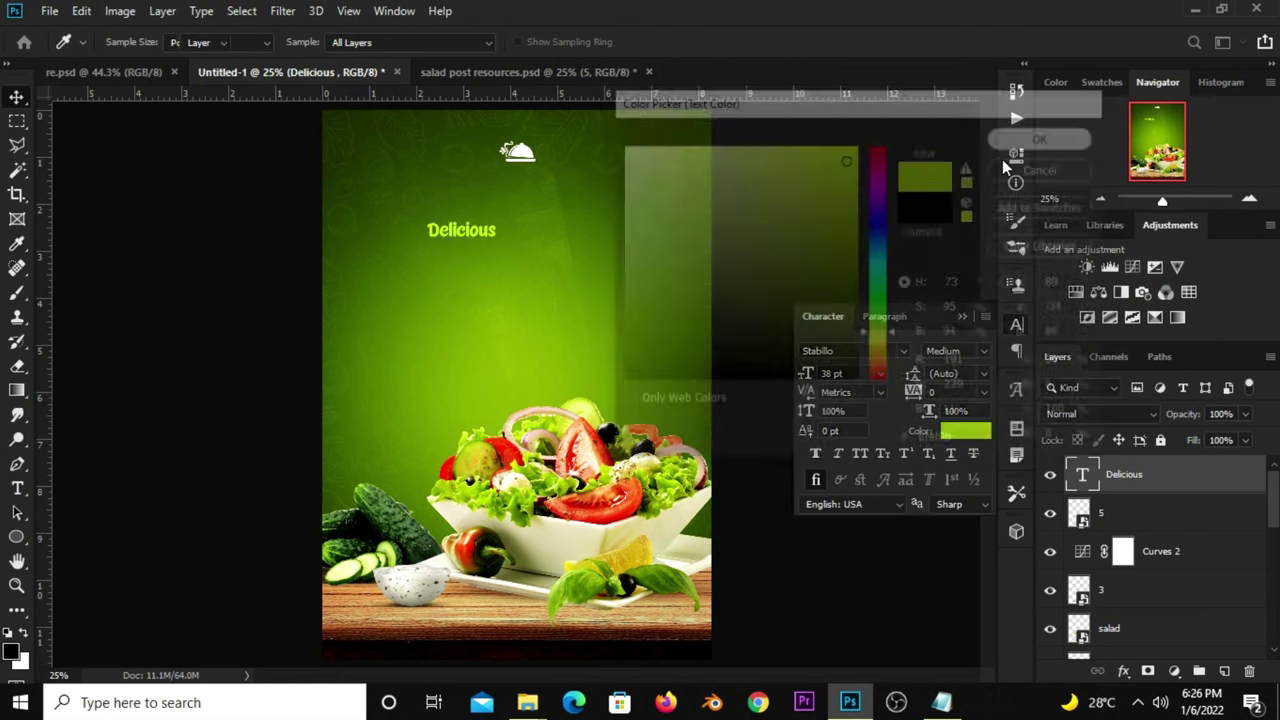
Move Delicious just below the cloche icon and centre it horizontally
key("v")
left_click(480, 235)
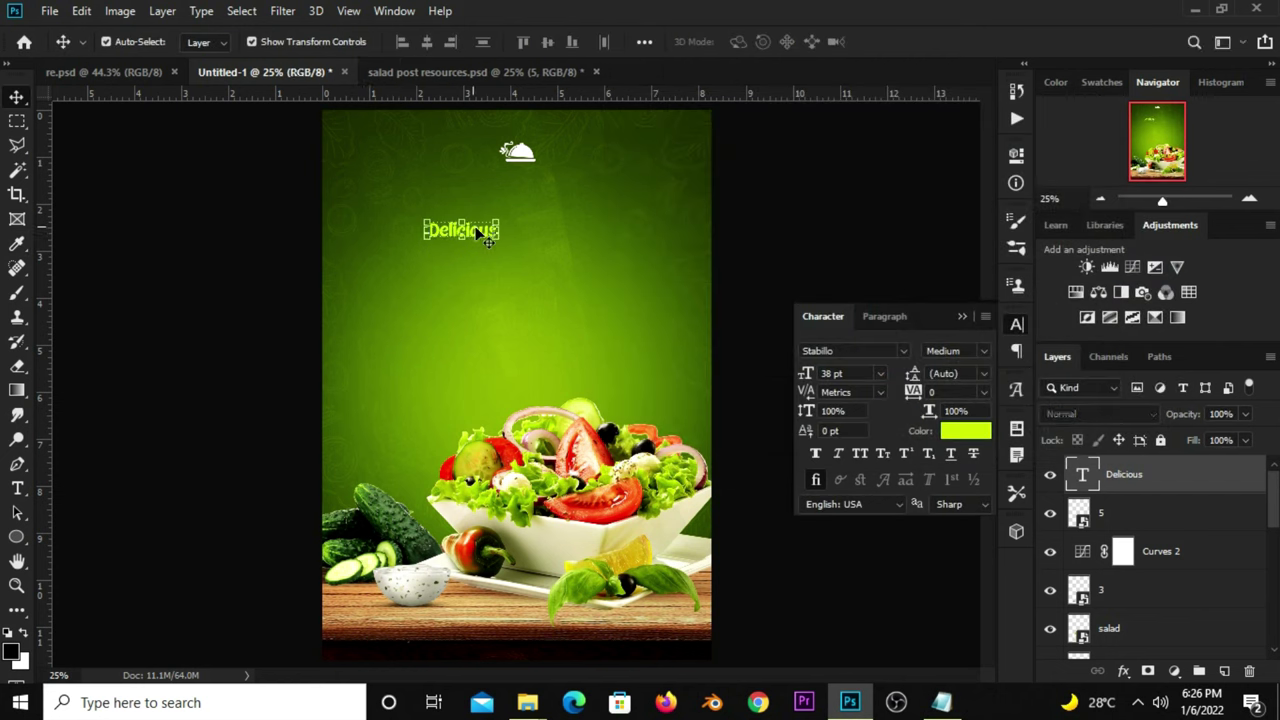
left_click_drag(482, 238, 531, 199)
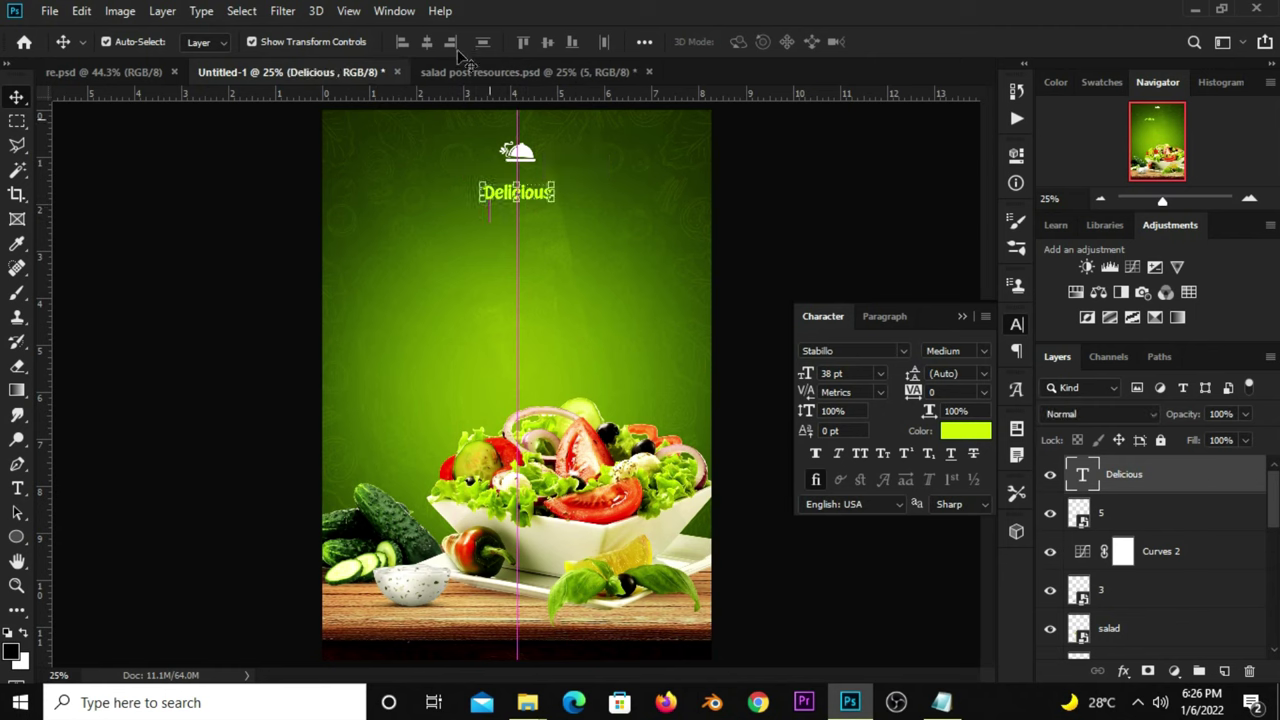
key("ctrl+a")
key("ctrl+d")
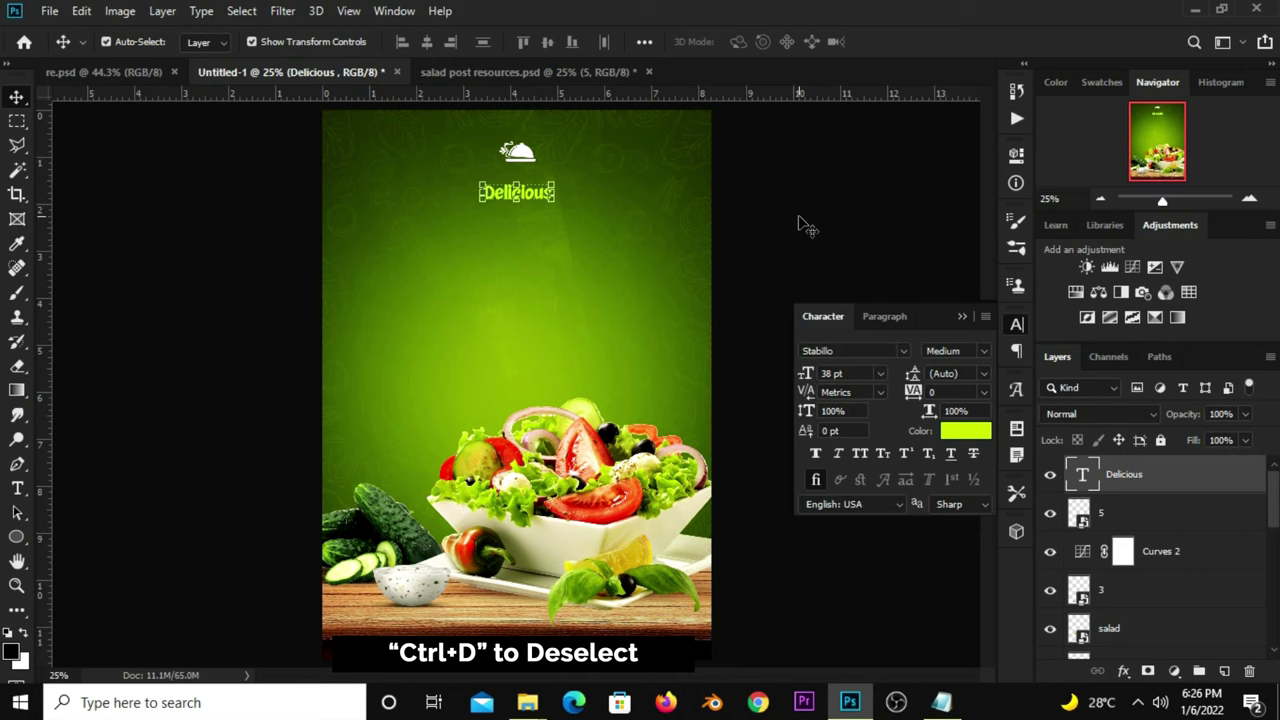
Duplicate the Delicious text and make the copy white (ffffff) at 184 pt
left_click_drag(560, 196, 538, 215)
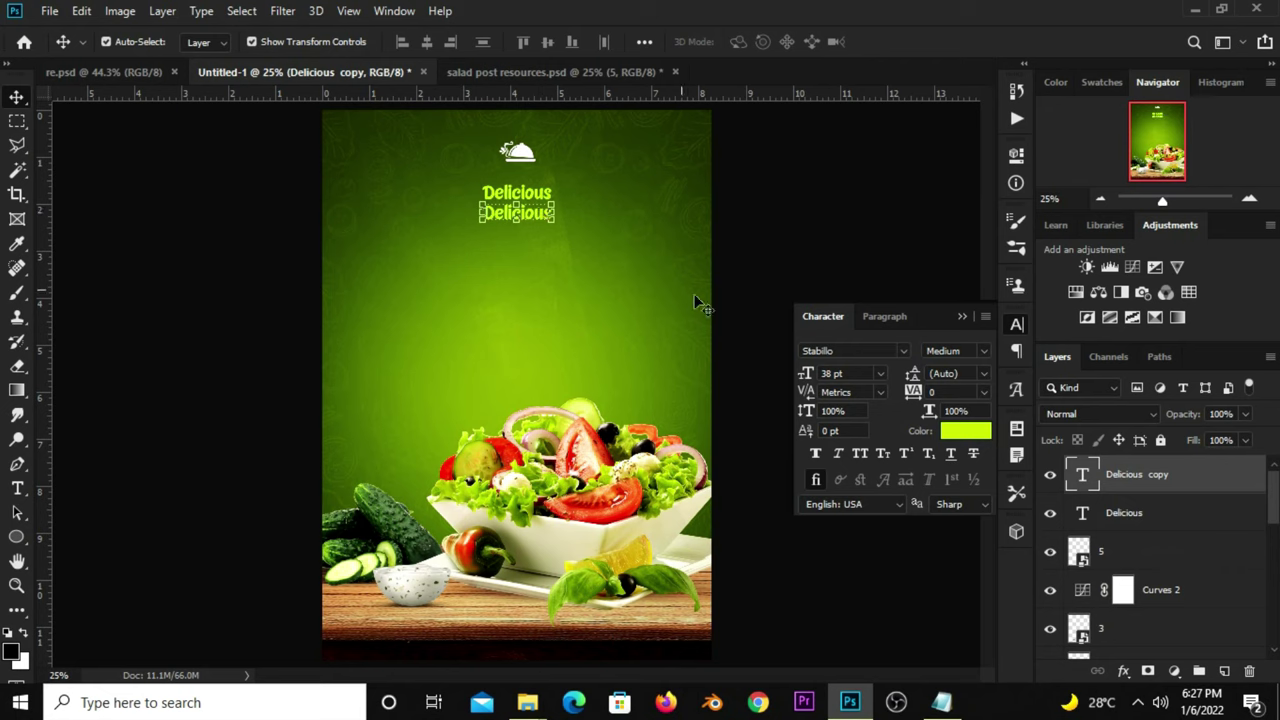
left_click_drag(850, 373, 818, 374)
key("Return")
left_click(945, 430)
type("ffffff")
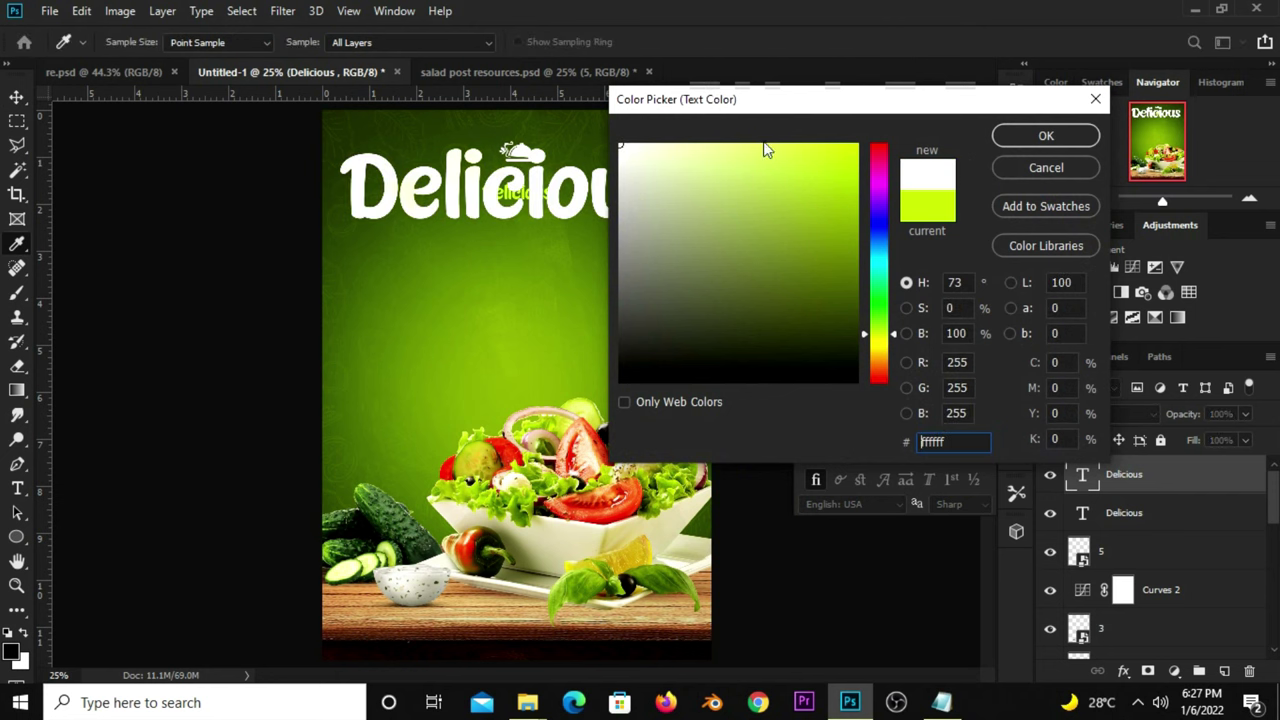
left_click(998, 138)
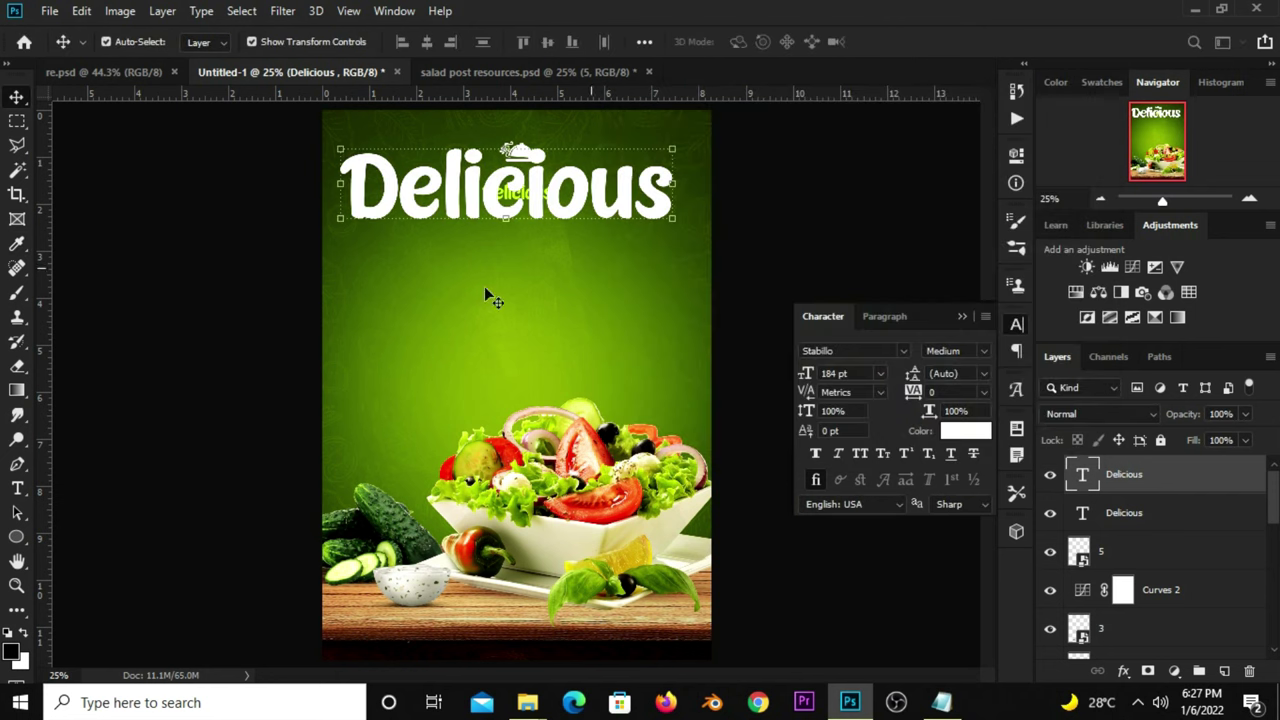
Retype the large copy as 'Salad' and move it below Delicious
left_click(18, 488)
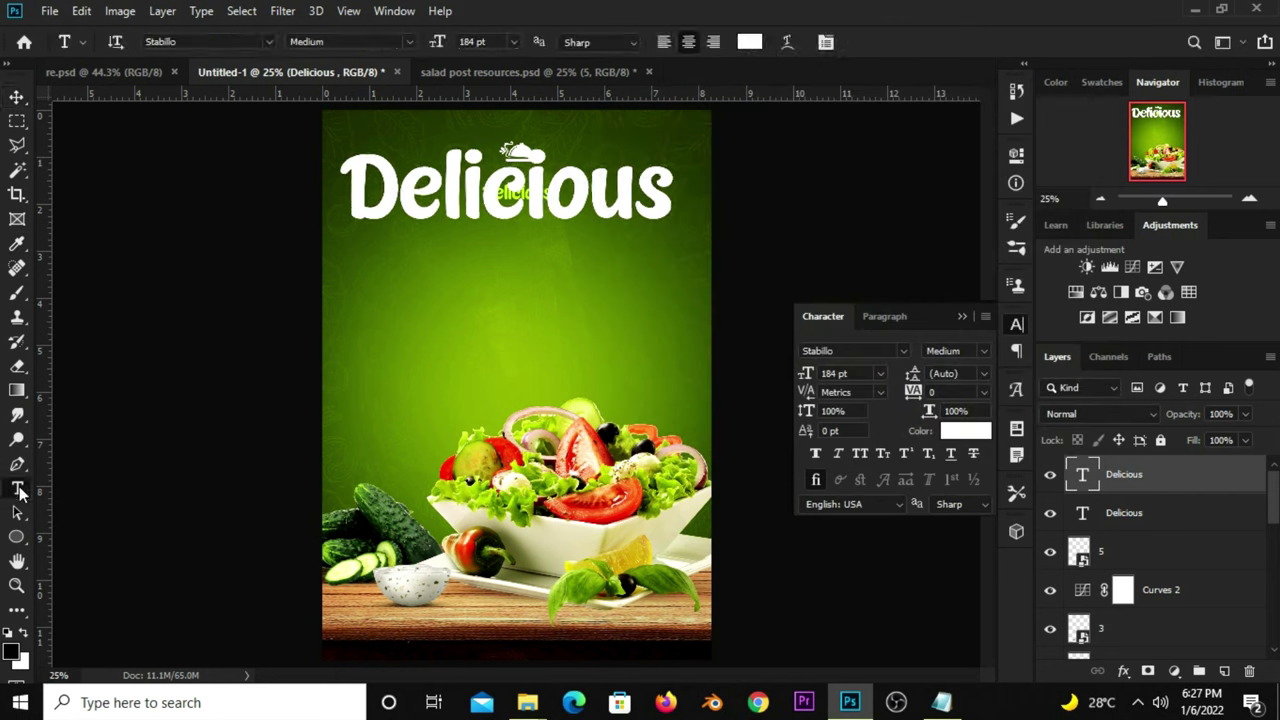
right_click(18, 488)
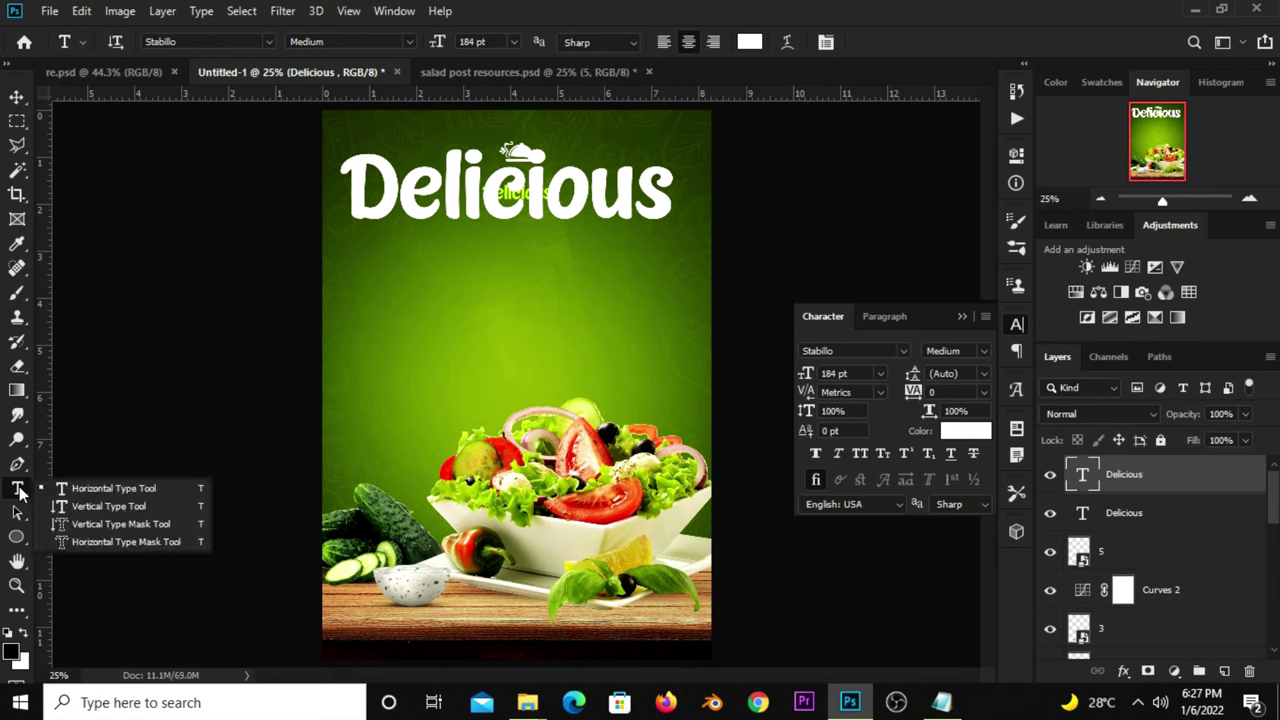
left_click(76, 490)
left_click(466, 191)
key("ctrl+a")
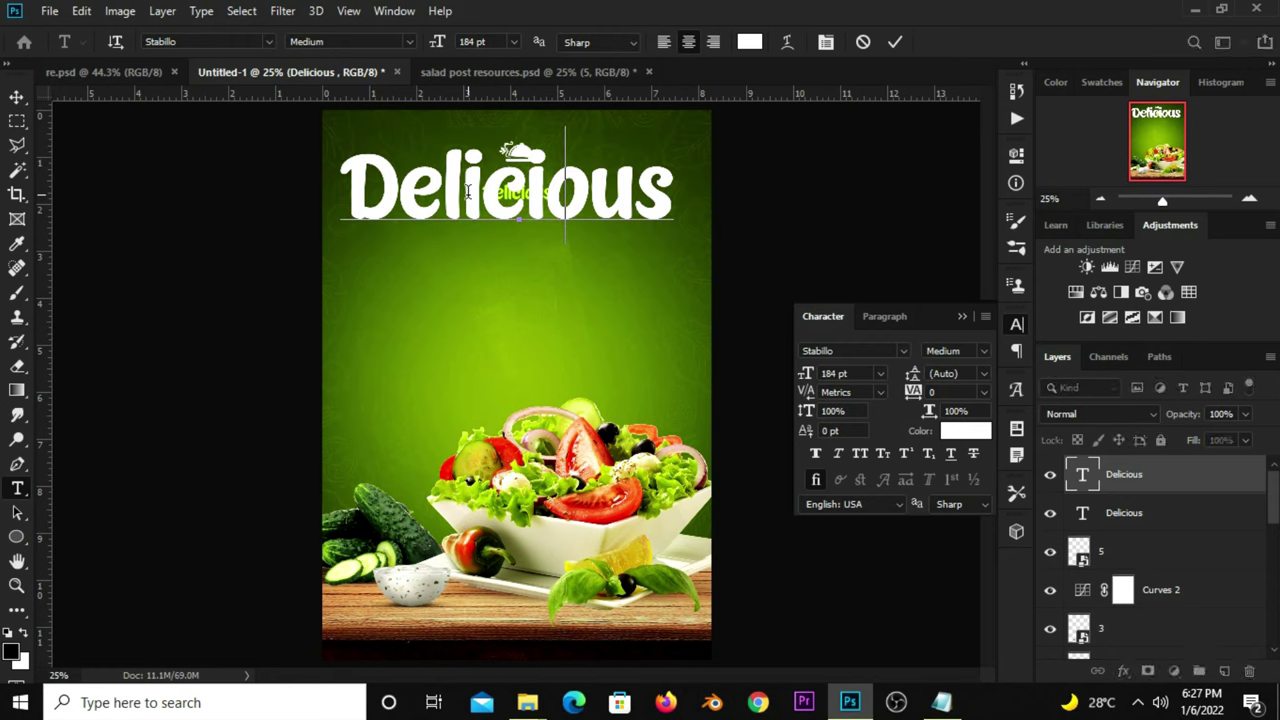
type("Salad")
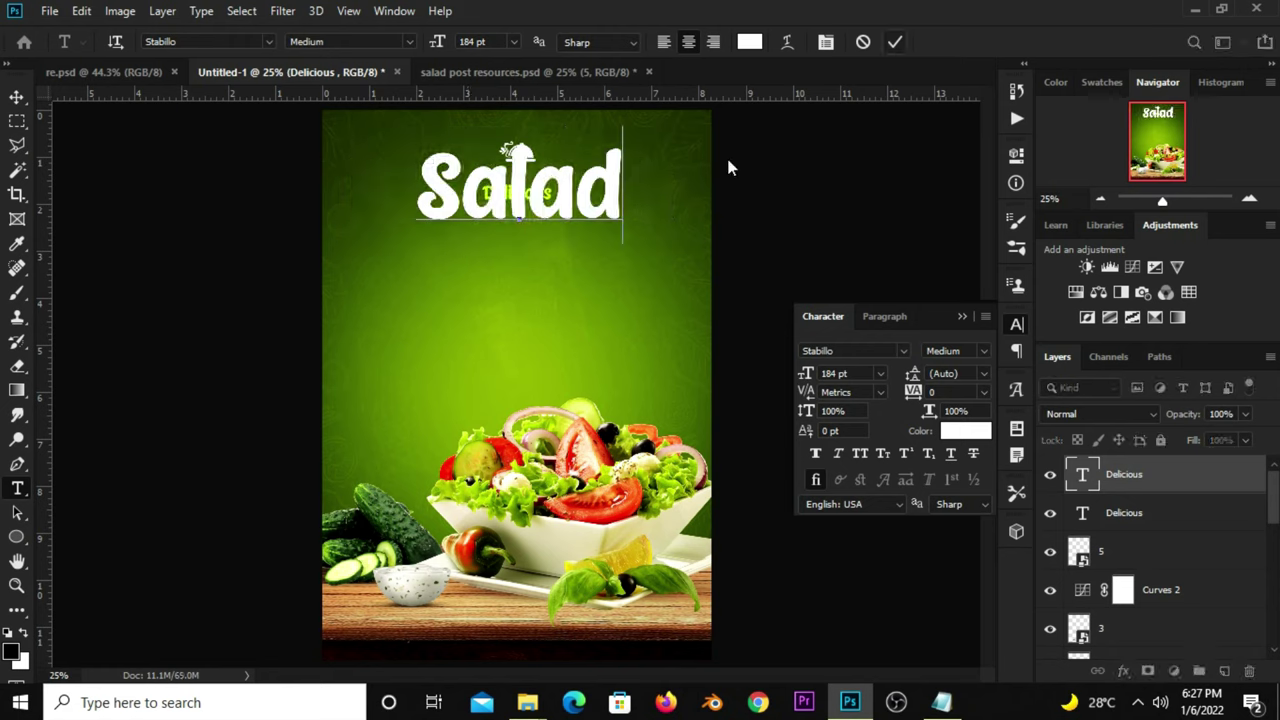
left_click(739, 158)
key("v")
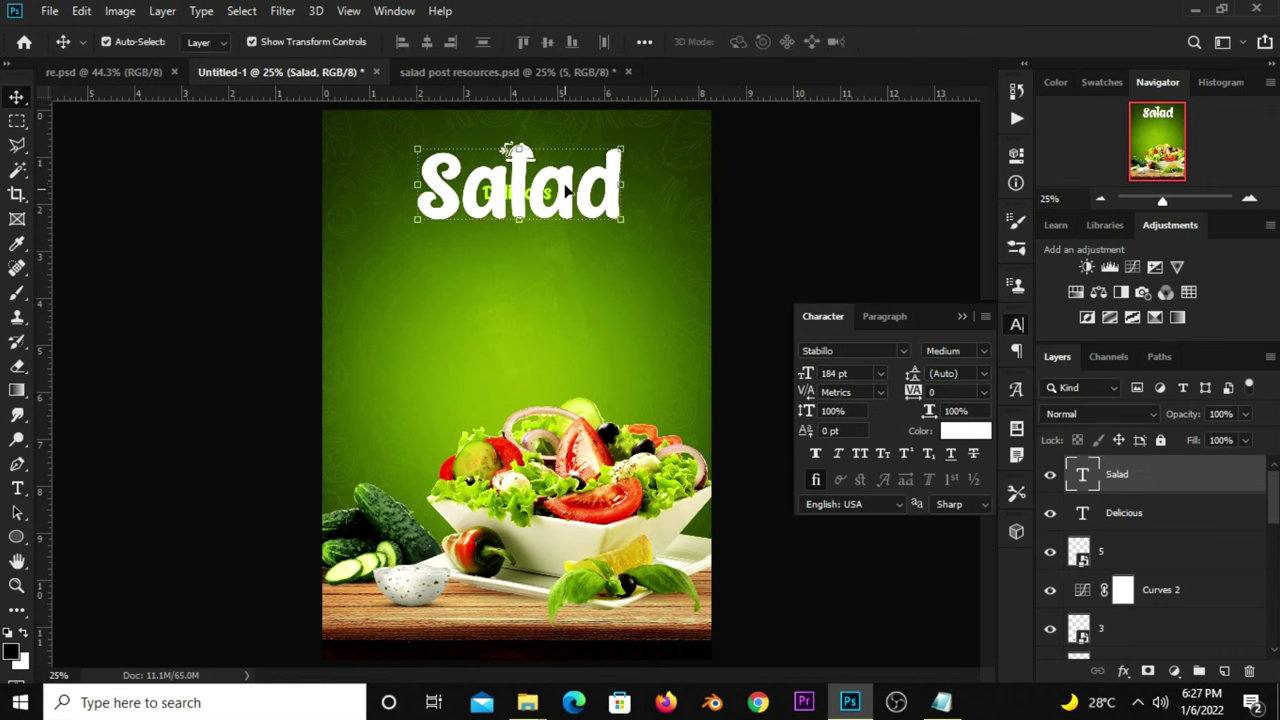
left_click_drag(565, 190, 566, 250)
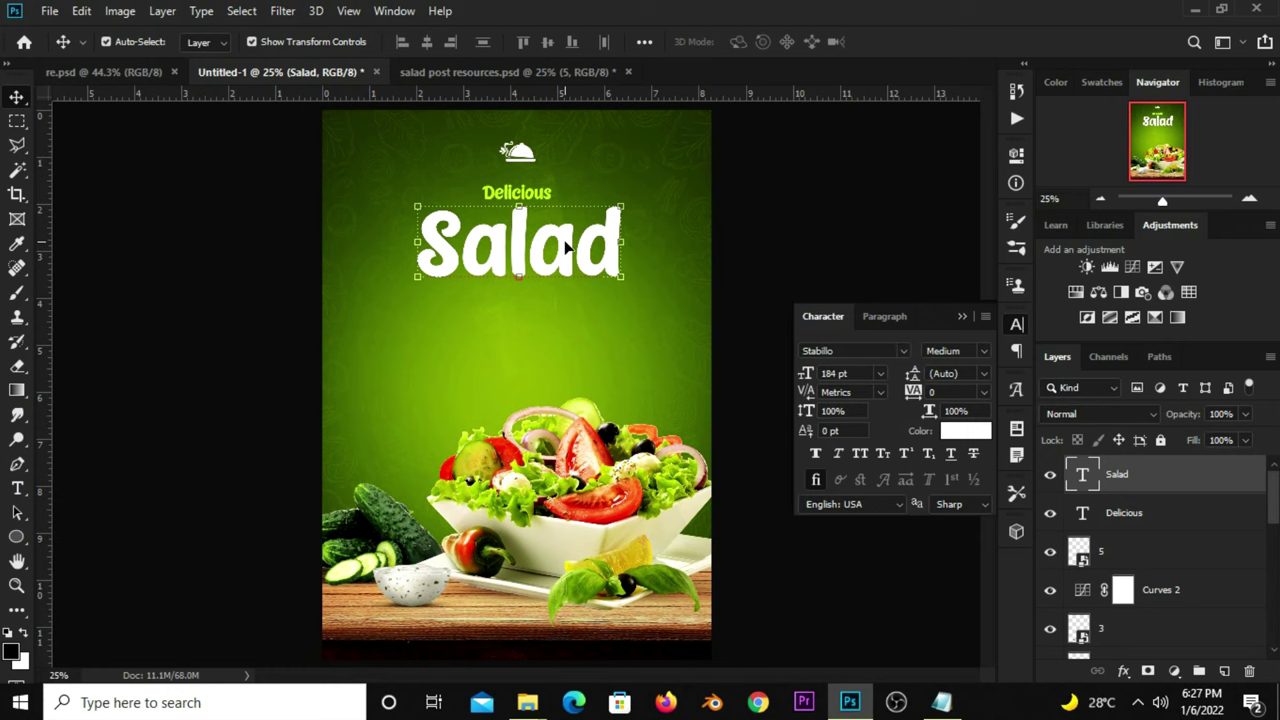
left_click(713, 227)
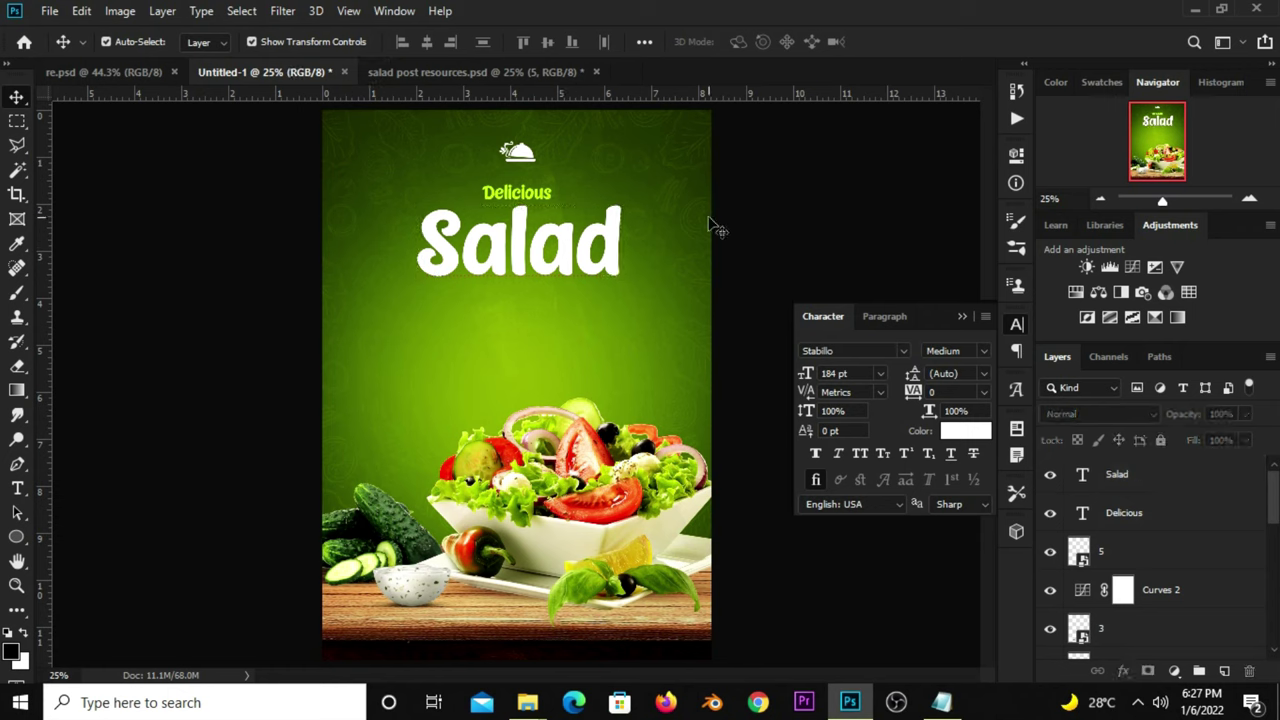
Drag the white swoosh shape from salad post resources into the poster, under the start of Salad
left_click(442, 73)
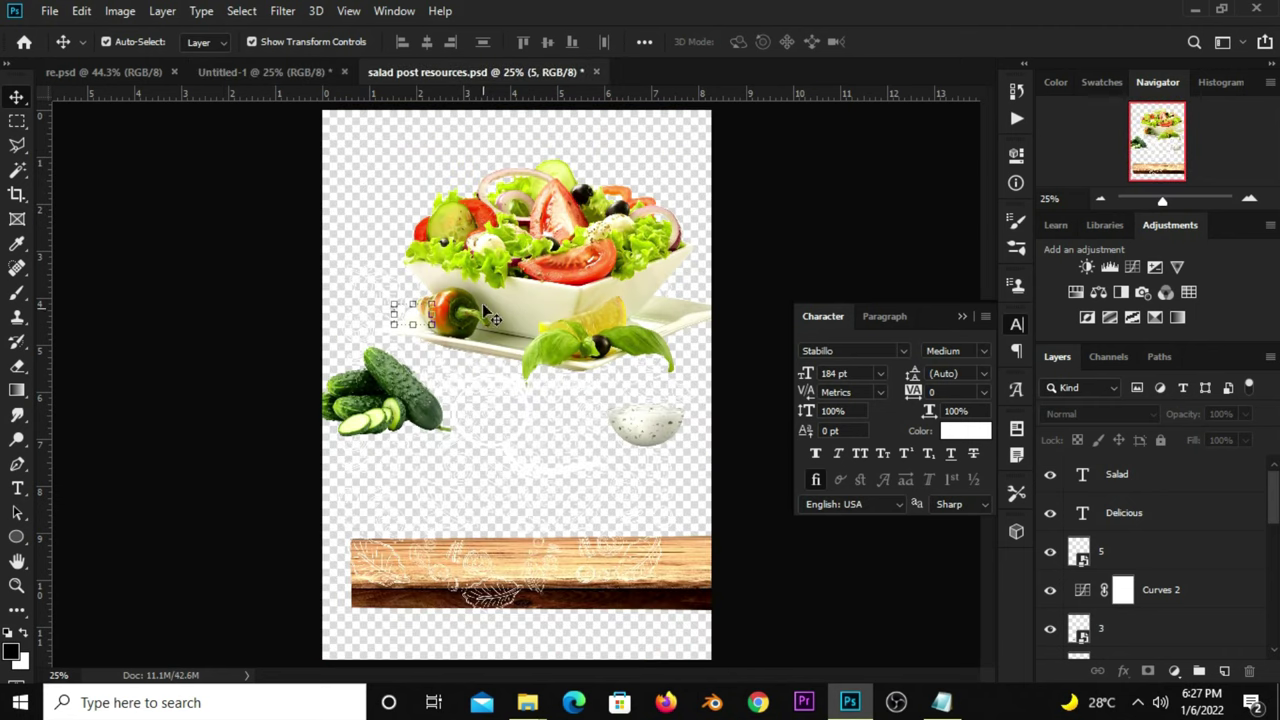
left_click(566, 478)
left_click_drag(577, 468, 605, 465)
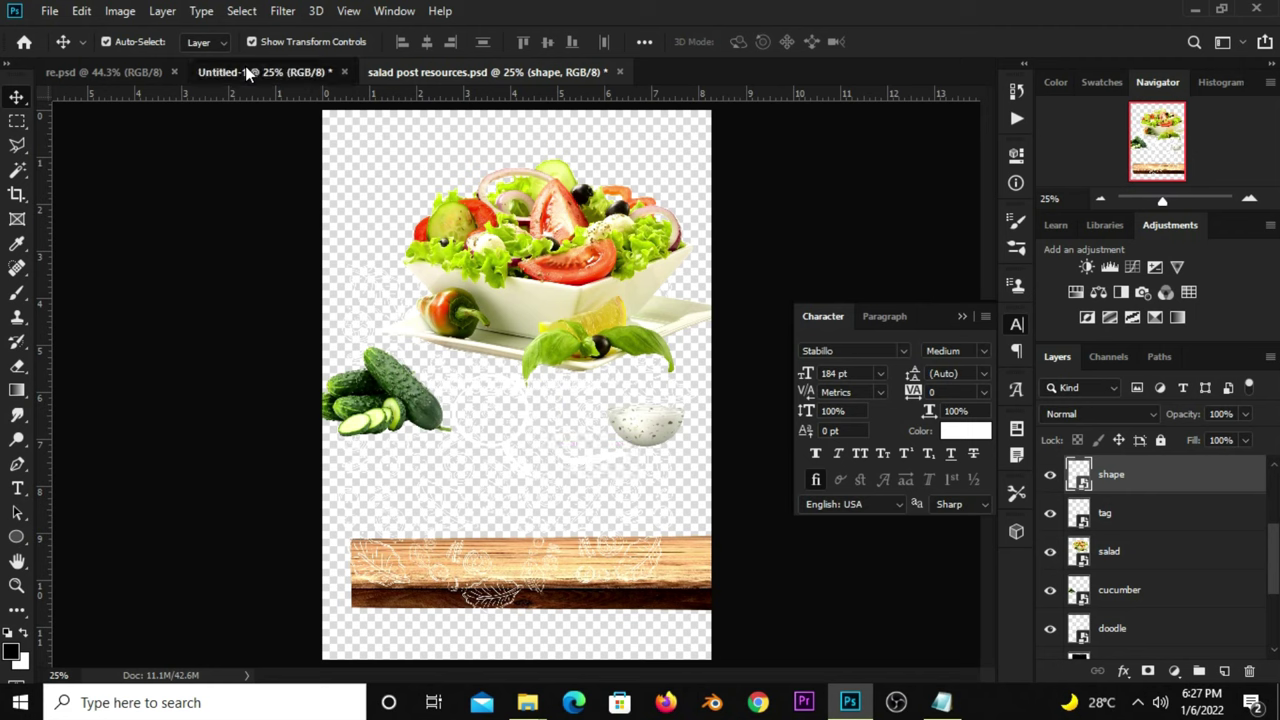
left_click_drag(250, 97, 474, 146)
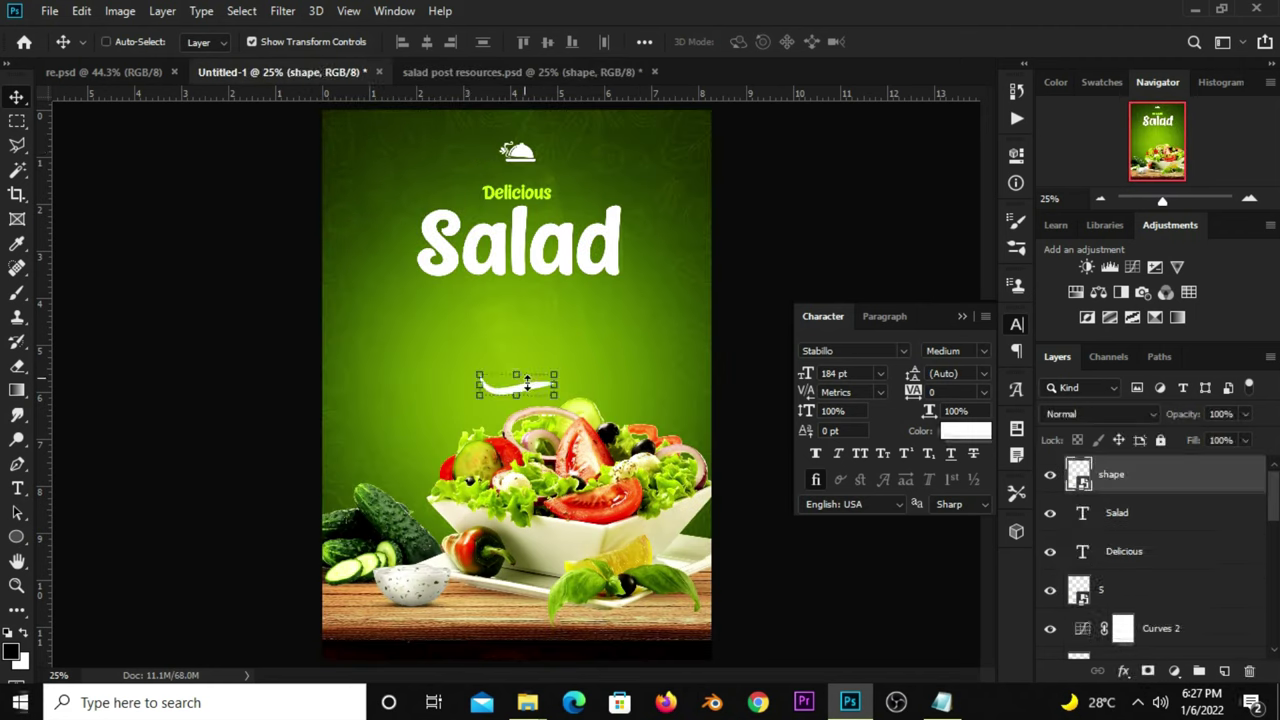
key("ctrl+t")
left_click_drag(508, 361, 470, 285)
key("Return")
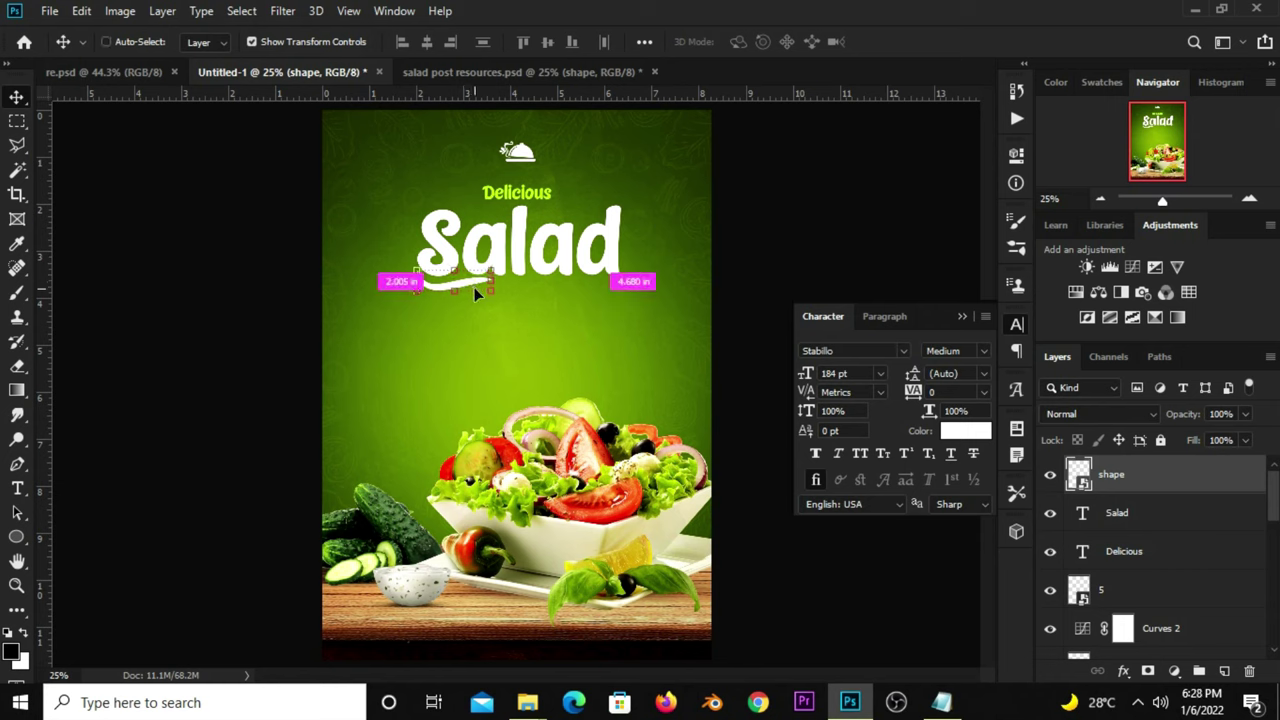
Duplicate the swoosh, move the copy near Salad's d, and flip it vertically and horizontally
key("ctrl+j")
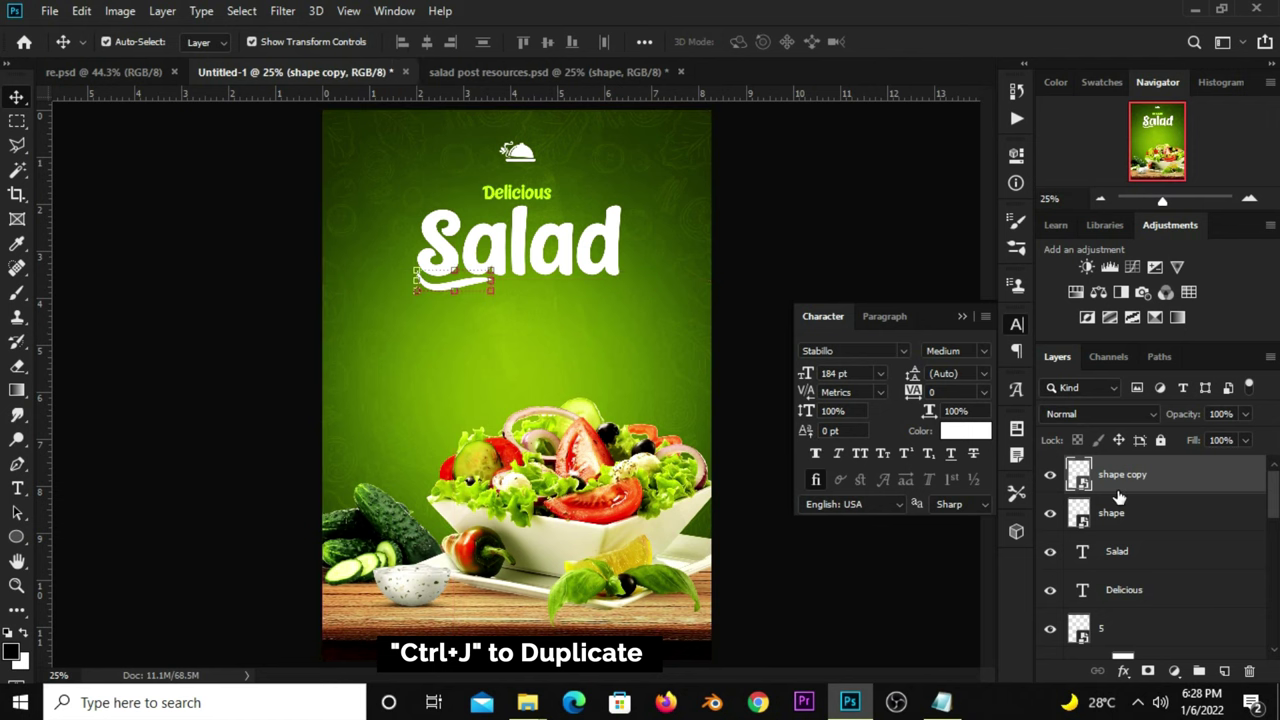
key("ctrl+t")
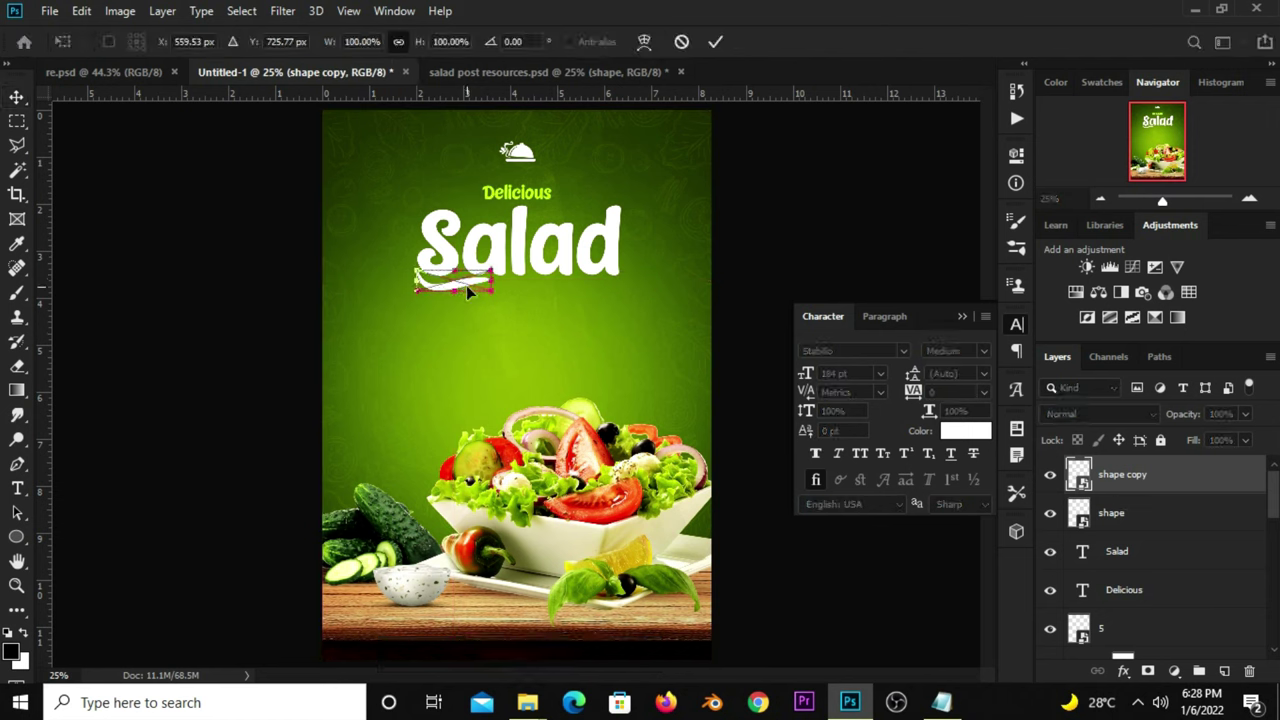
mouse_move(463, 272)
left_mouse_down()
mouse_move(578, 255)
mouse_move(580, 226)
left_mouse_up()
right_click(580, 226)
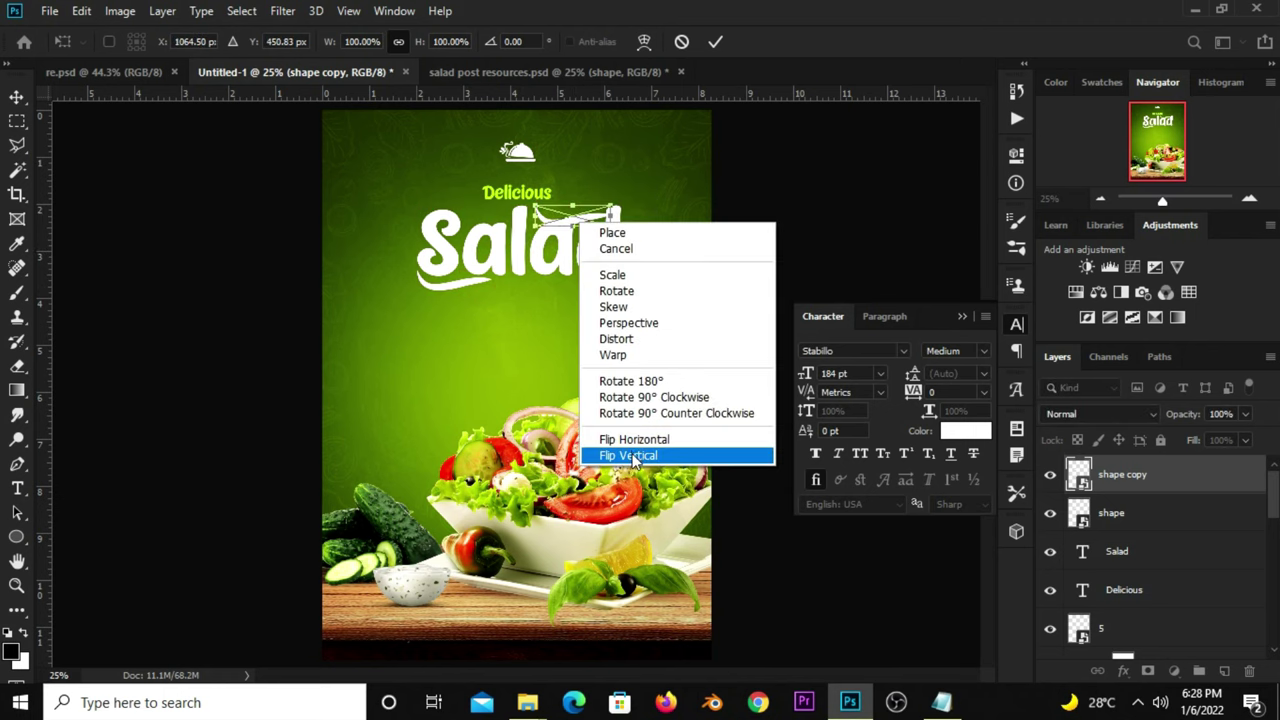
left_click(628, 456)
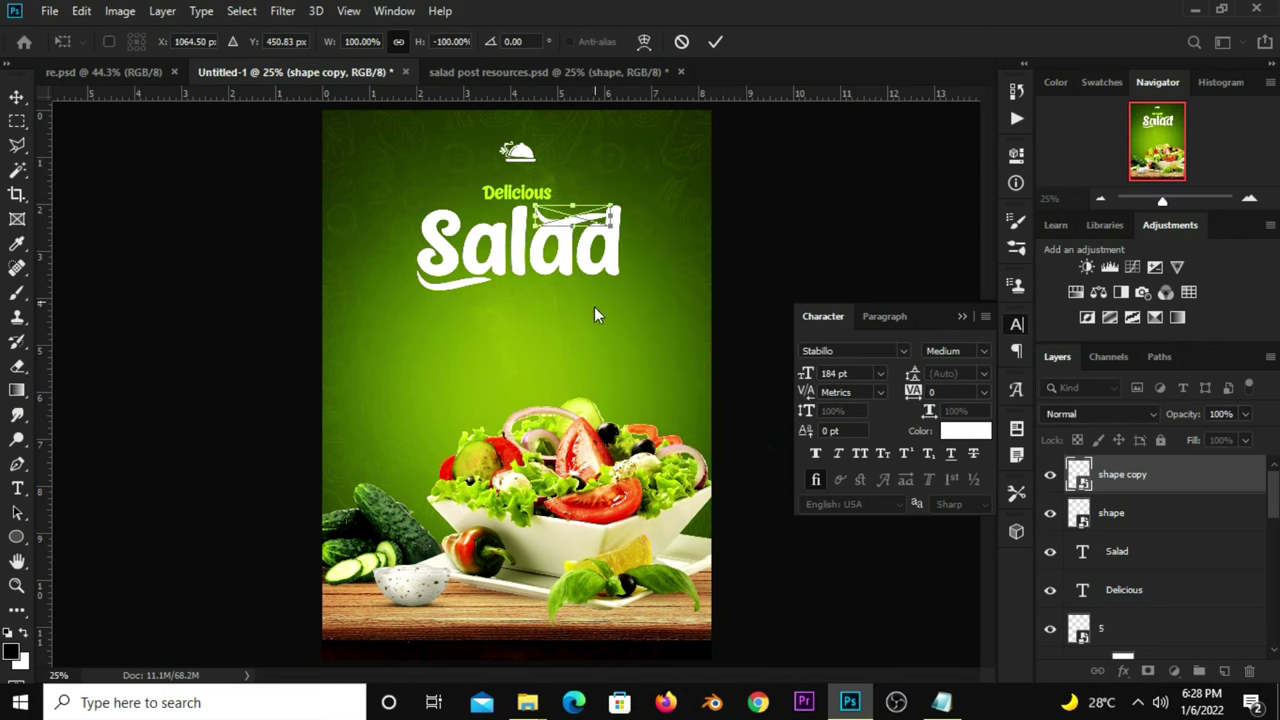
right_click(597, 217)
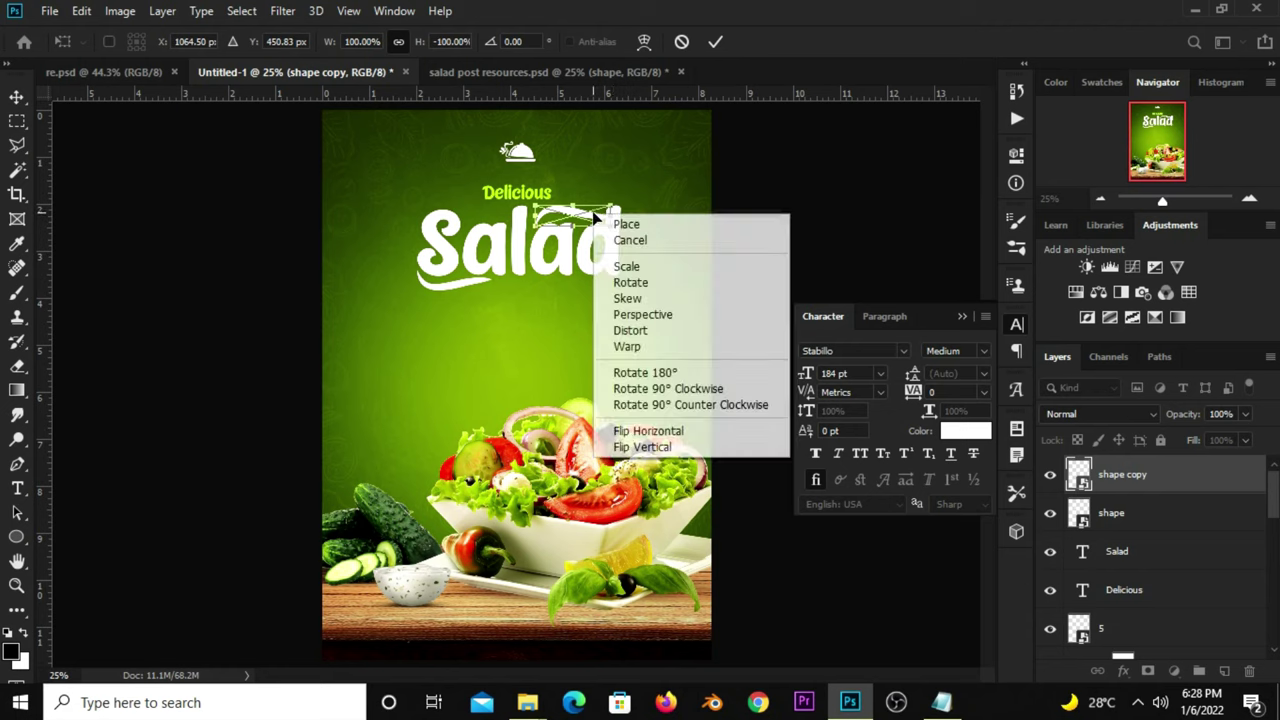
left_click(640, 434)
Scale the flipped swoosh copy down to about 57%
left_click_drag(612, 204, 596, 209)
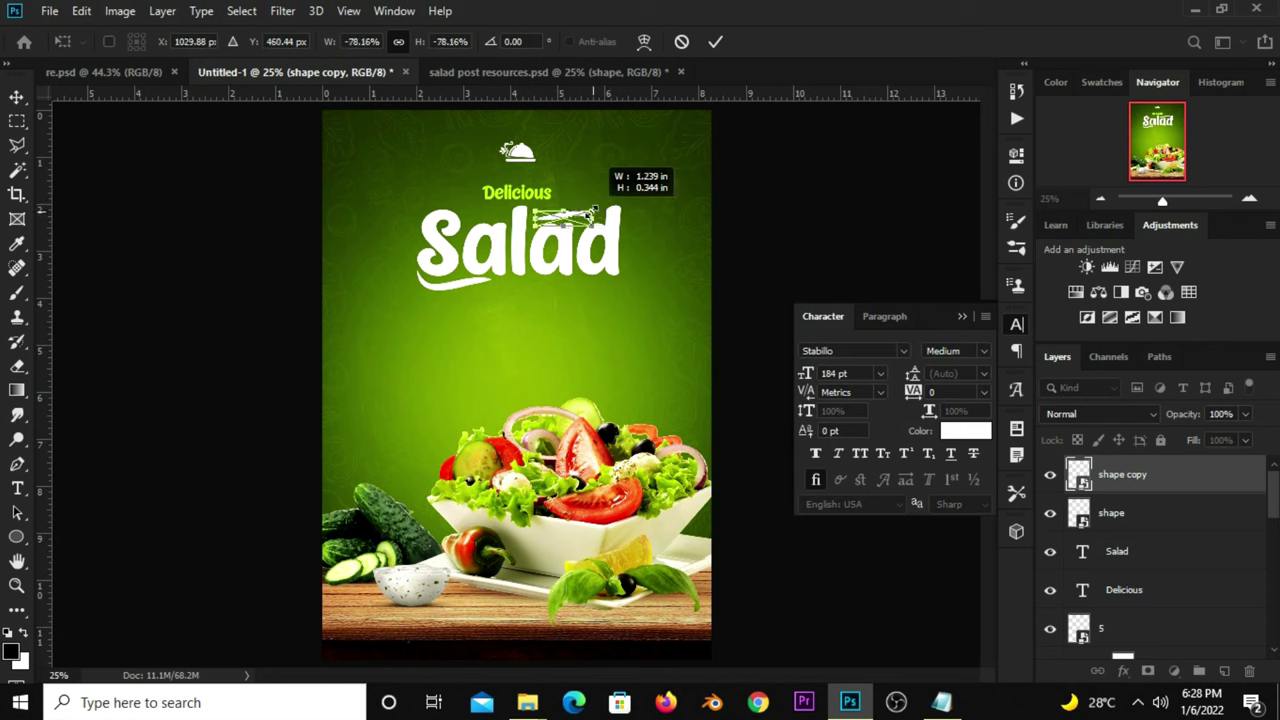
left_click_drag(596, 209, 578, 214)
key("Return")
key("ctrl+t")
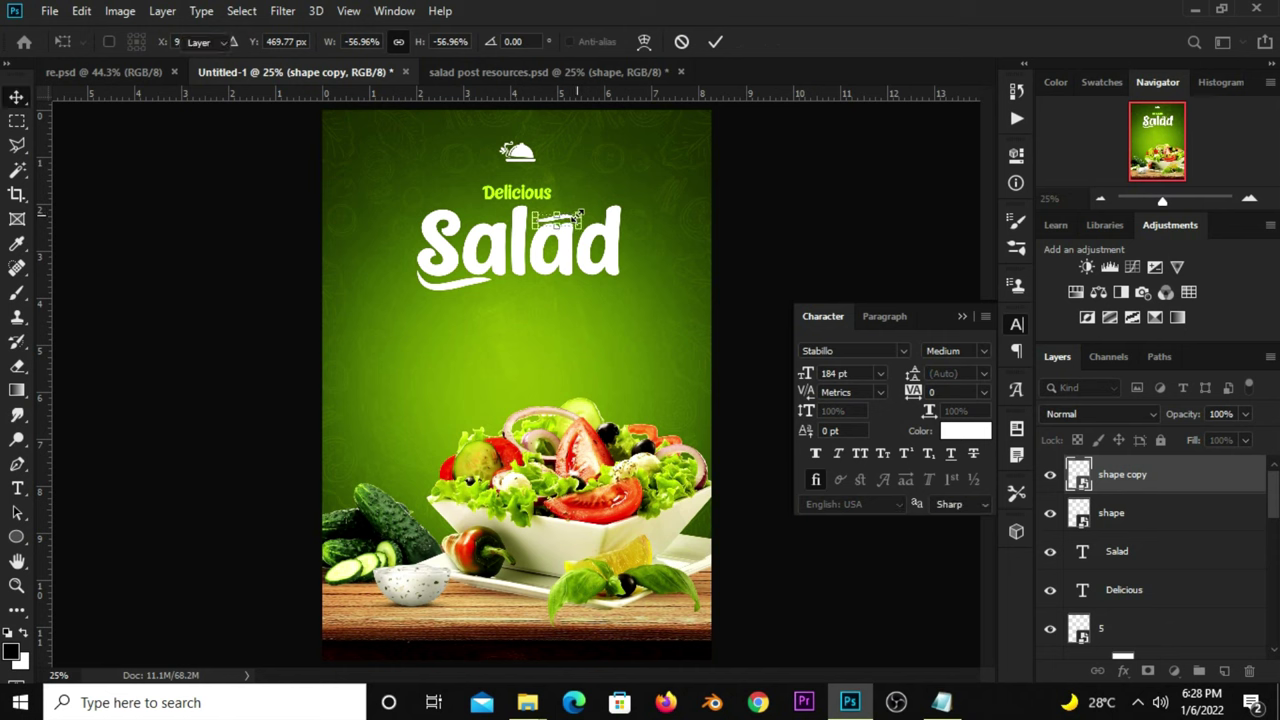
key("Return")
left_click(745, 212)
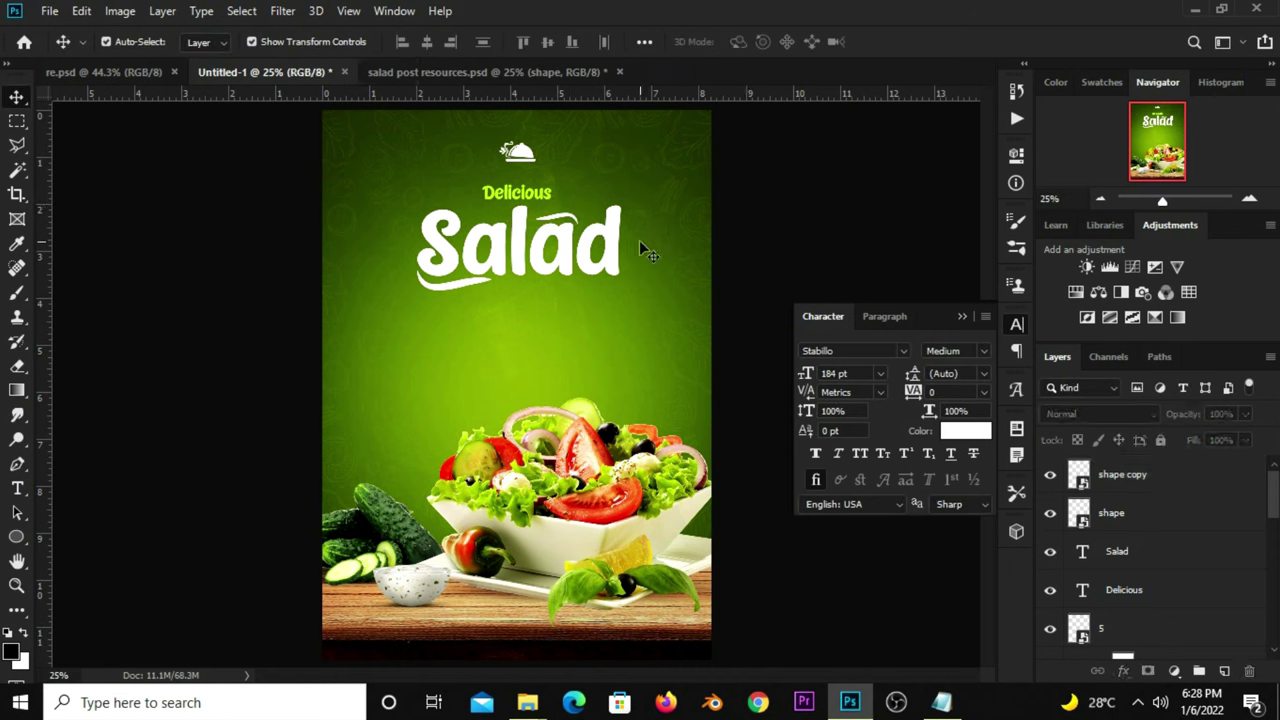
Duplicate the small swoosh, move it below Salad, and flip it horizontally and vertically
left_click(571, 219)
key("ctrl+j")
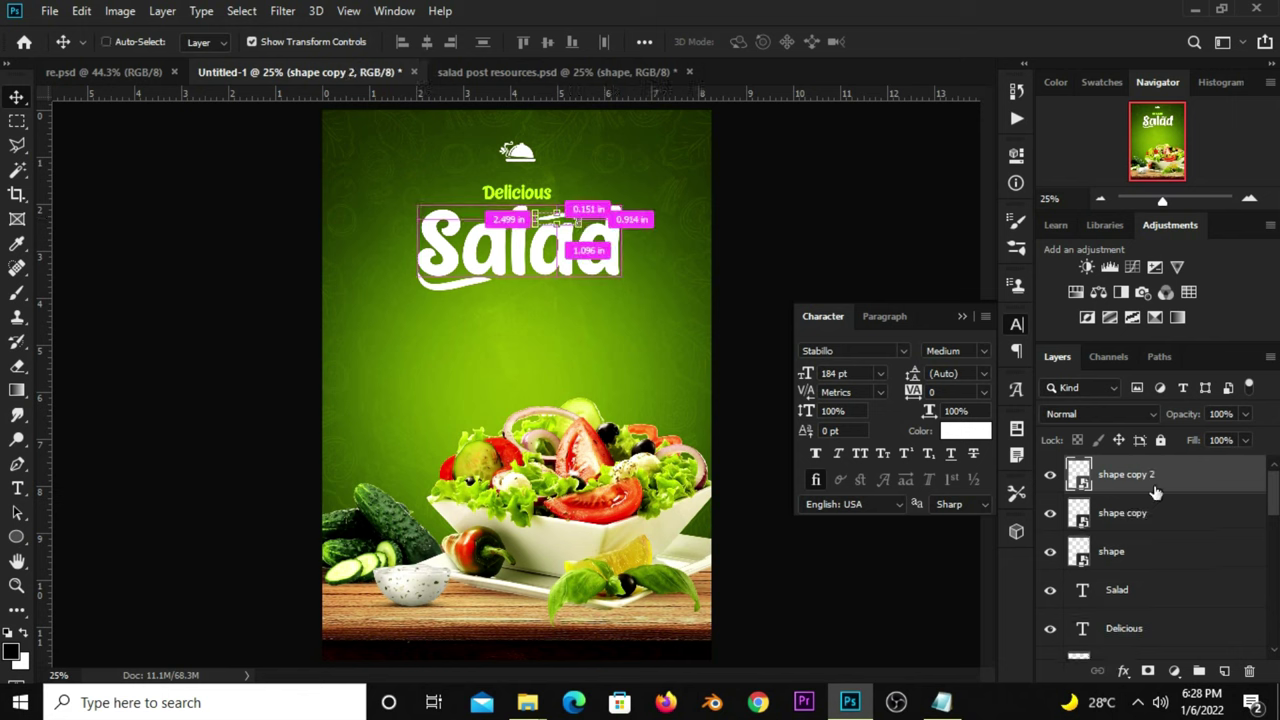
key("ctrl+t")
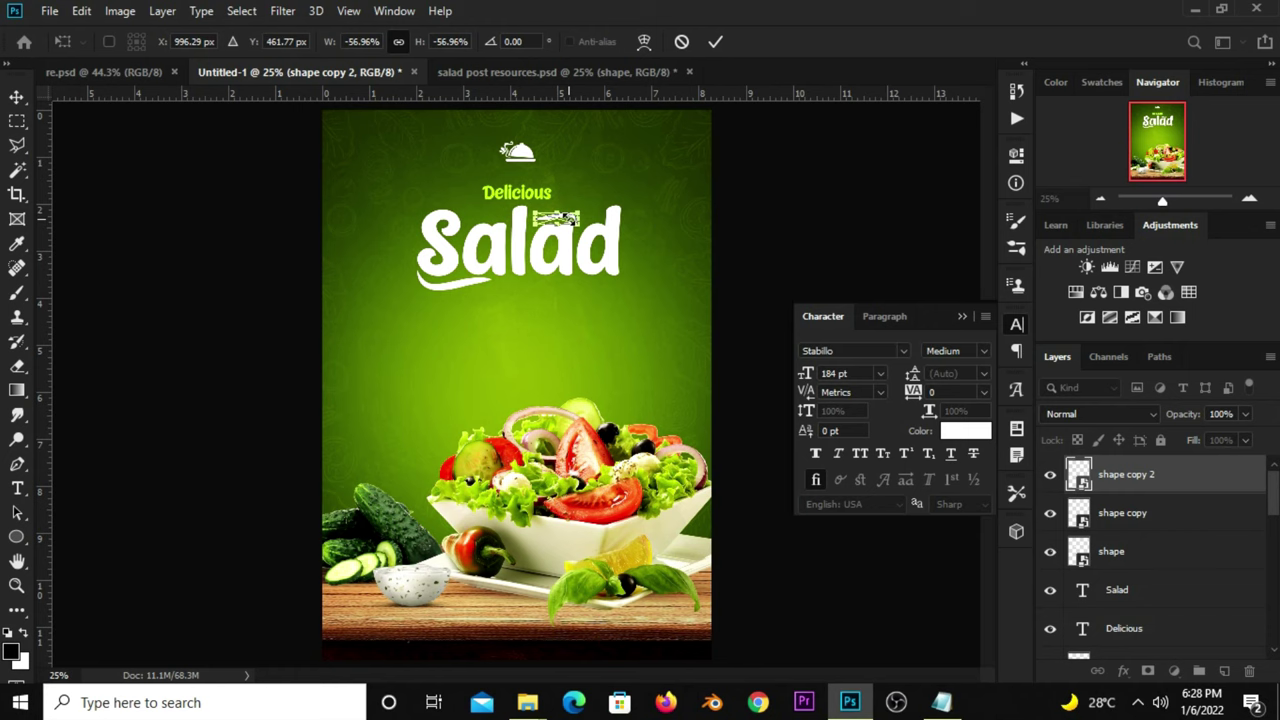
left_click_drag(570, 223, 585, 280)
right_click(585, 281)
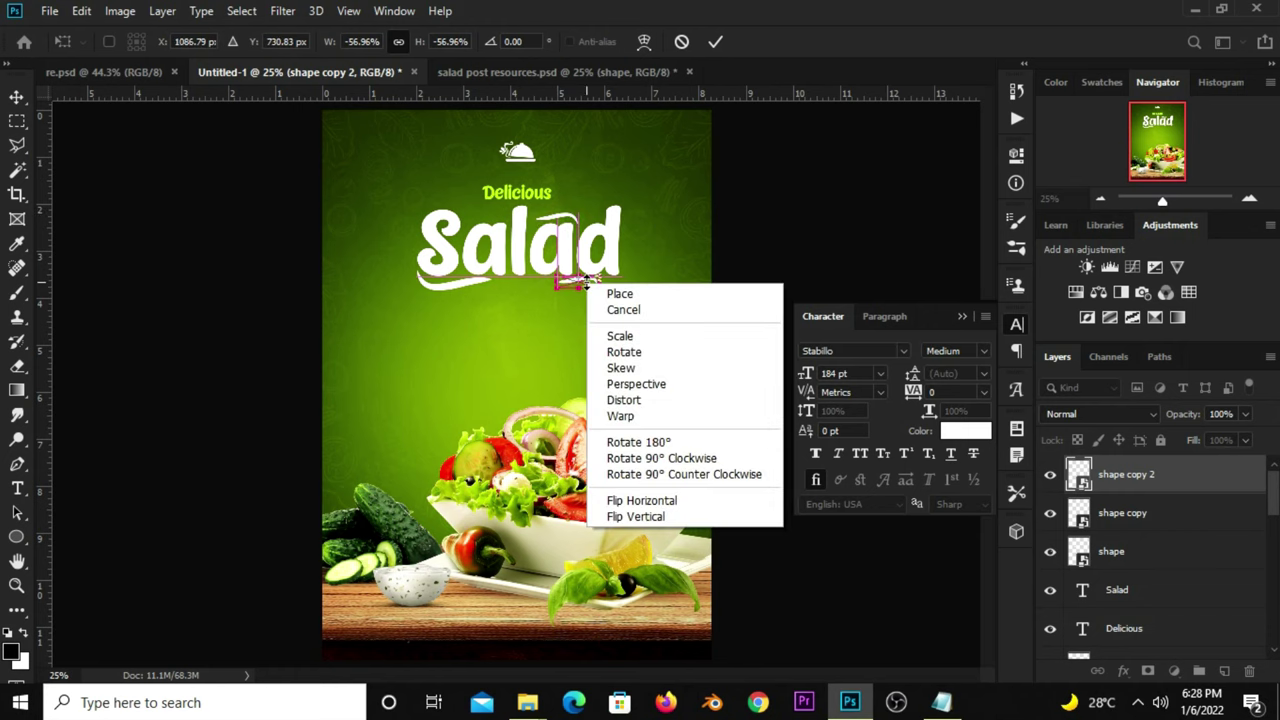
left_click(630, 500)
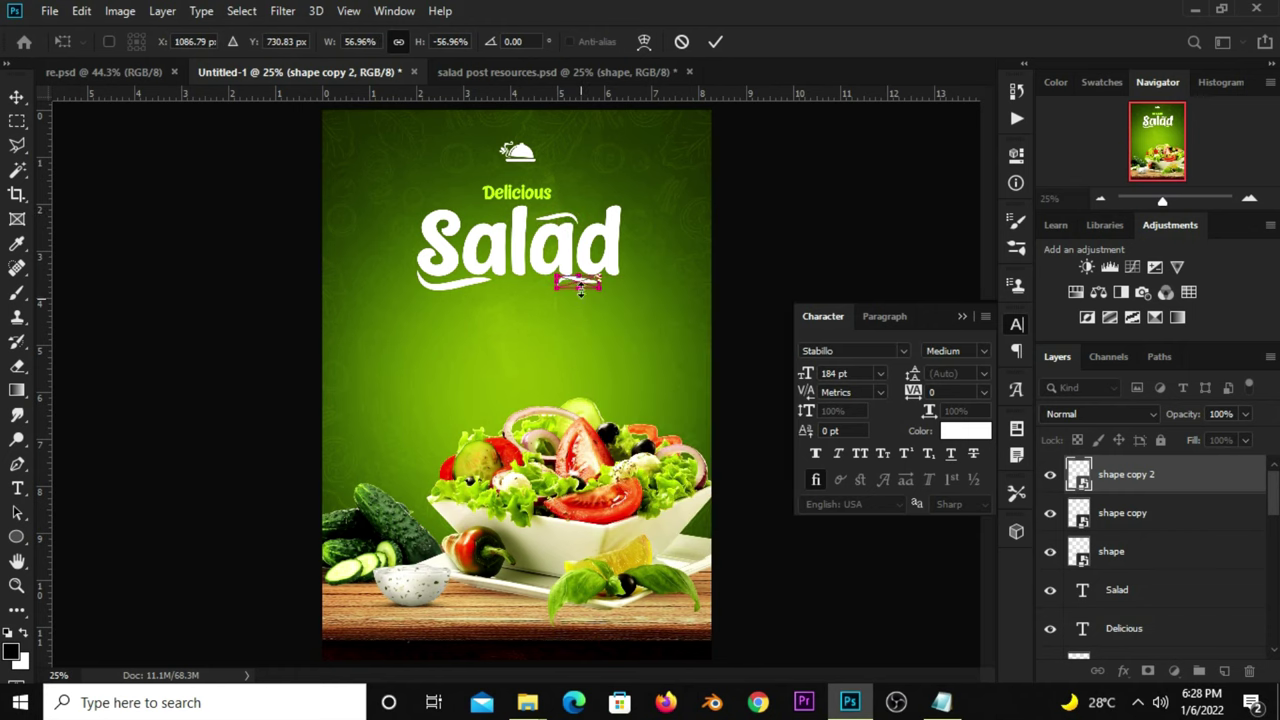
right_click(590, 288)
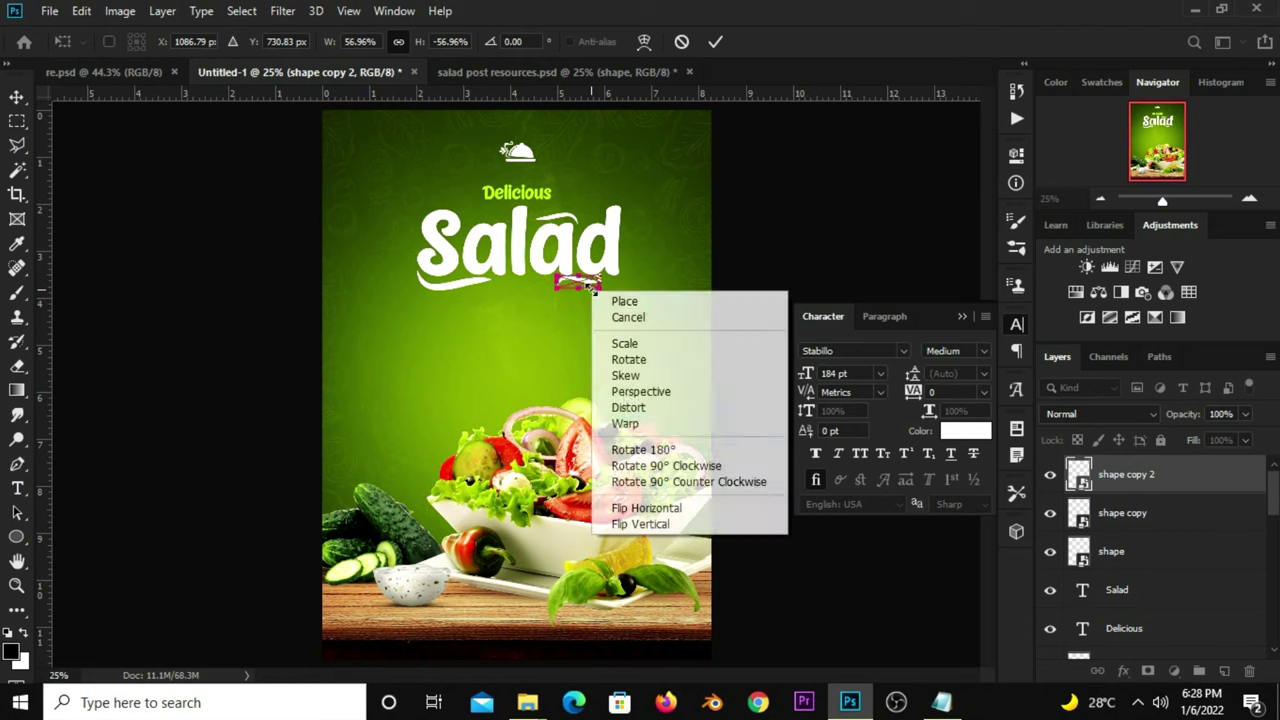
left_click(650, 524)
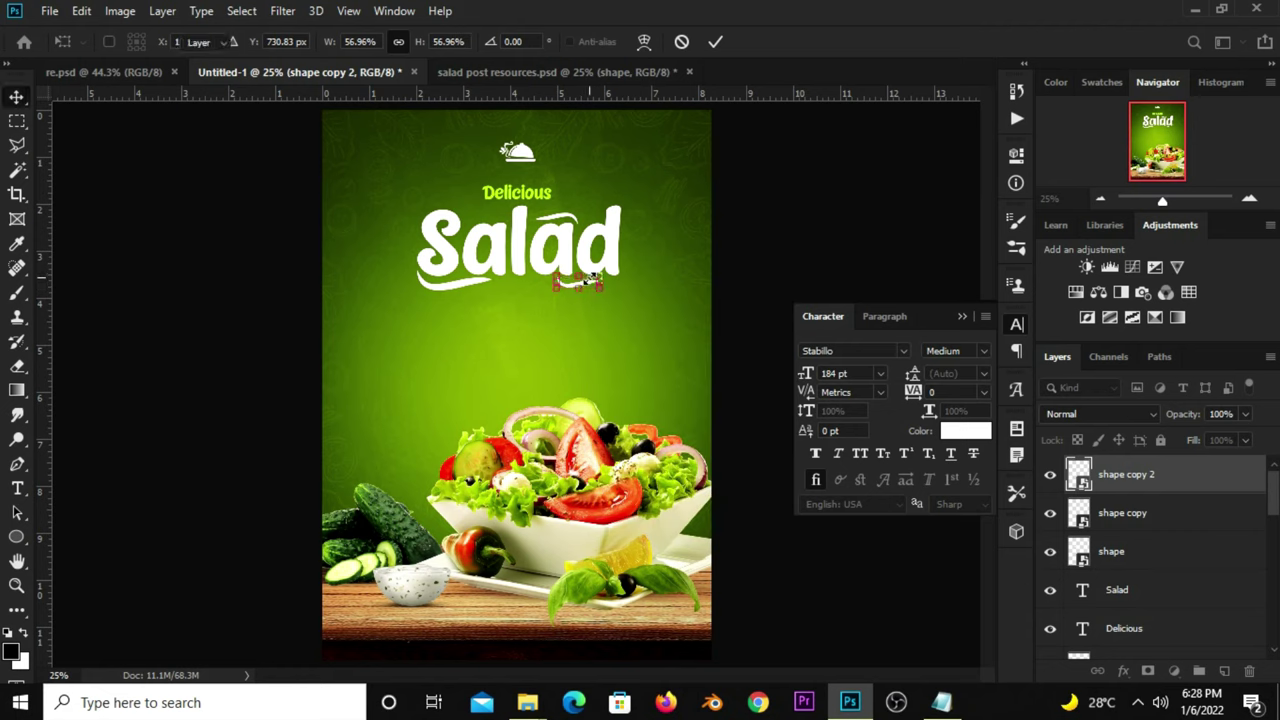
key("Return")
Shift the new swoosh right and nudge it under Salad's final letters
left_click_drag(590, 282, 612, 282)
key("Left")
key("Left")
key("Left")
key("Up")
key("Up")
key("Left")
key("Left")
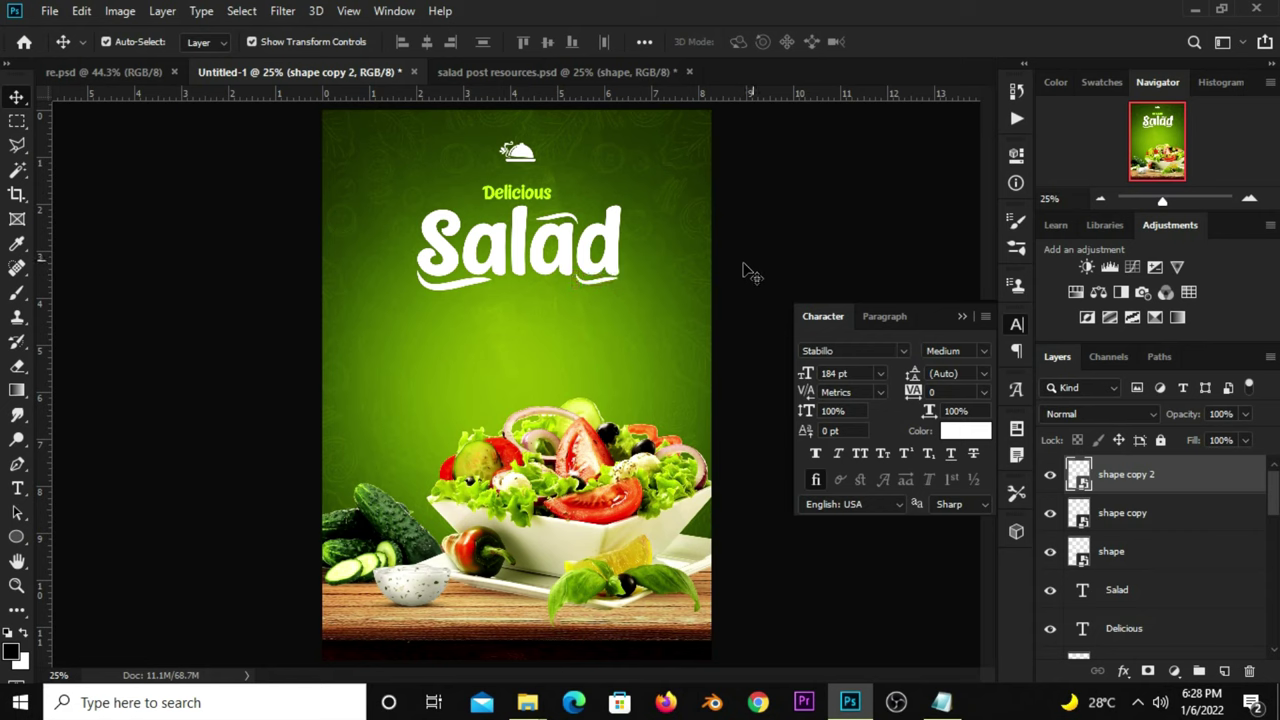
Drag shape 2222 from salad post resources.psd into the poster and move it beside Delicious
left_click(747, 272)
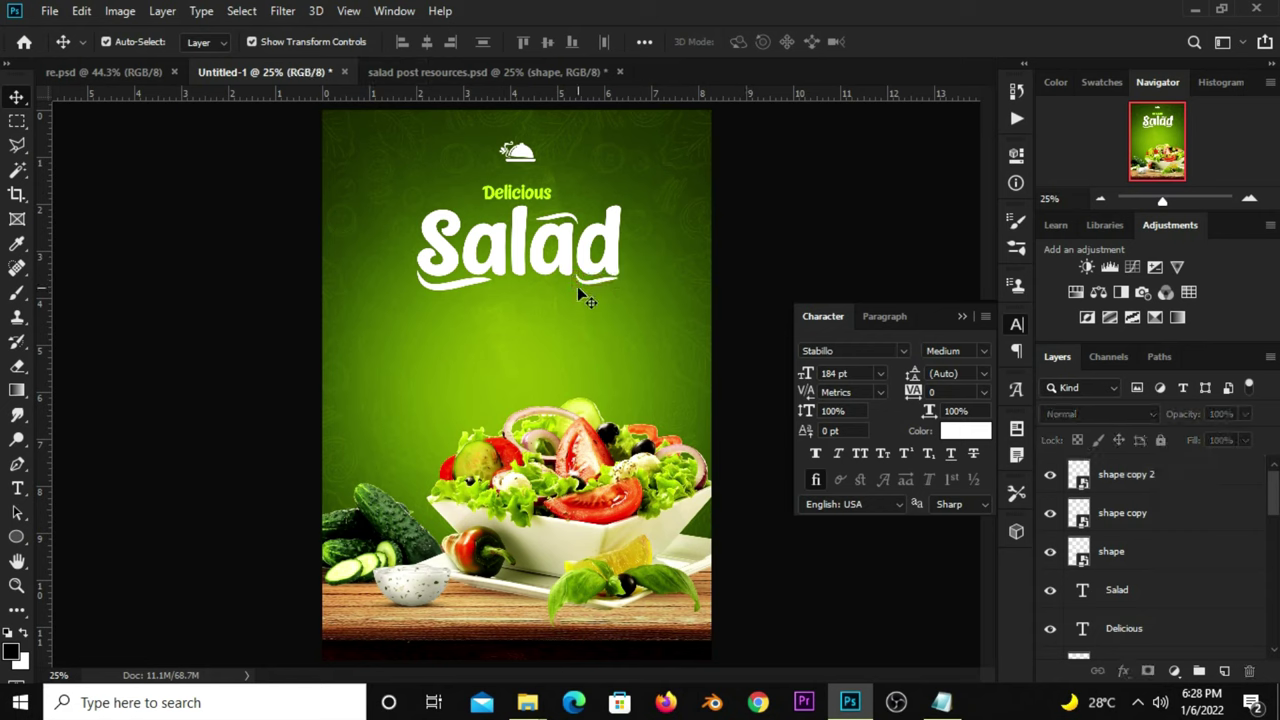
left_click(467, 78)
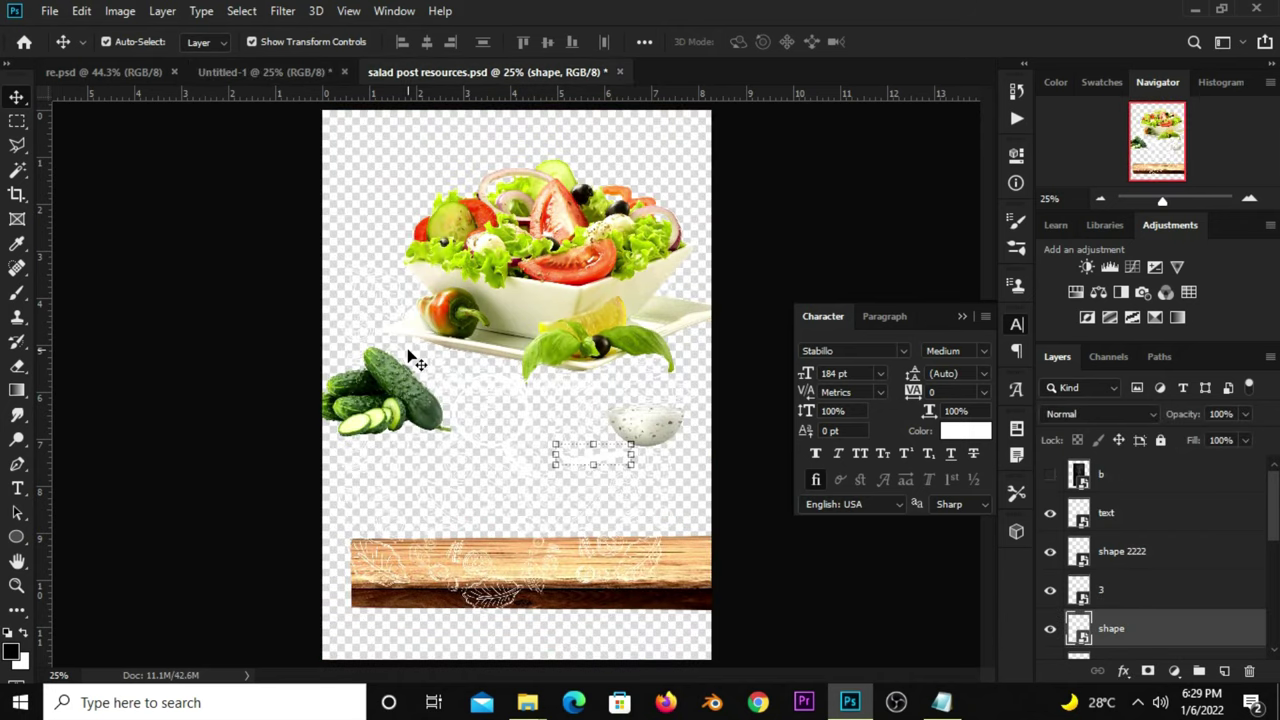
left_click(1115, 551)
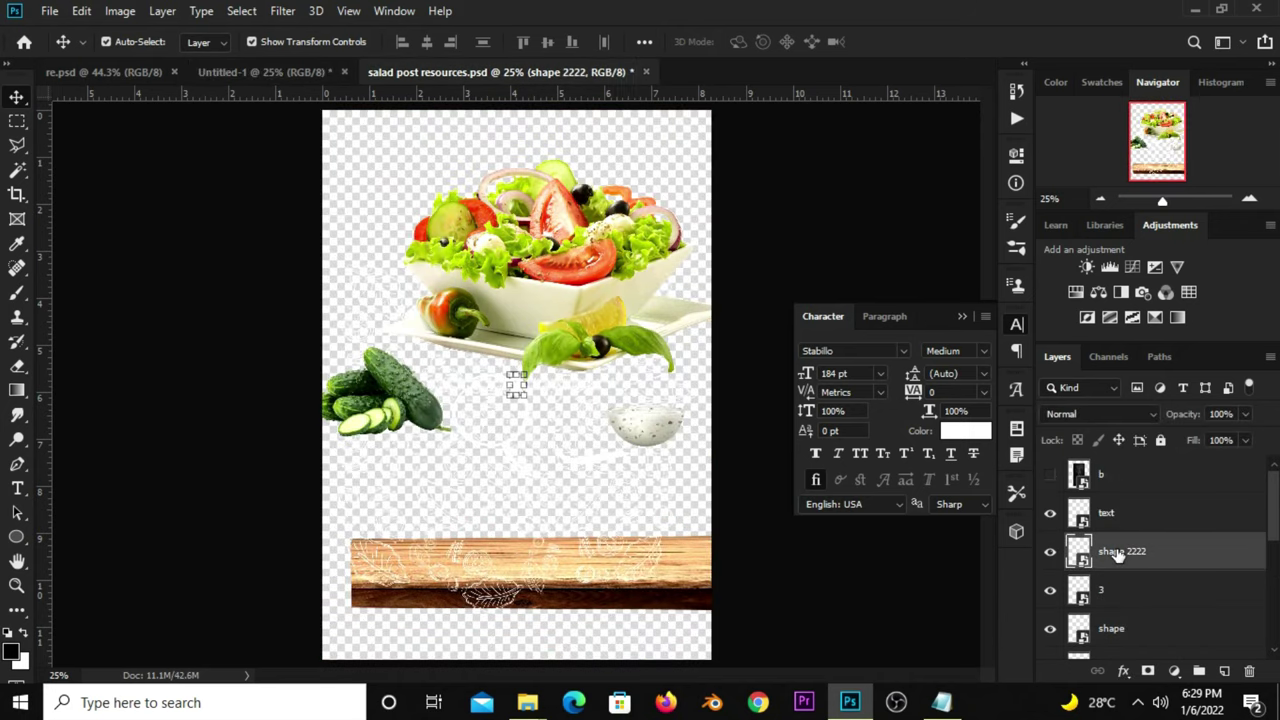
left_click_drag(549, 215, 440, 287)
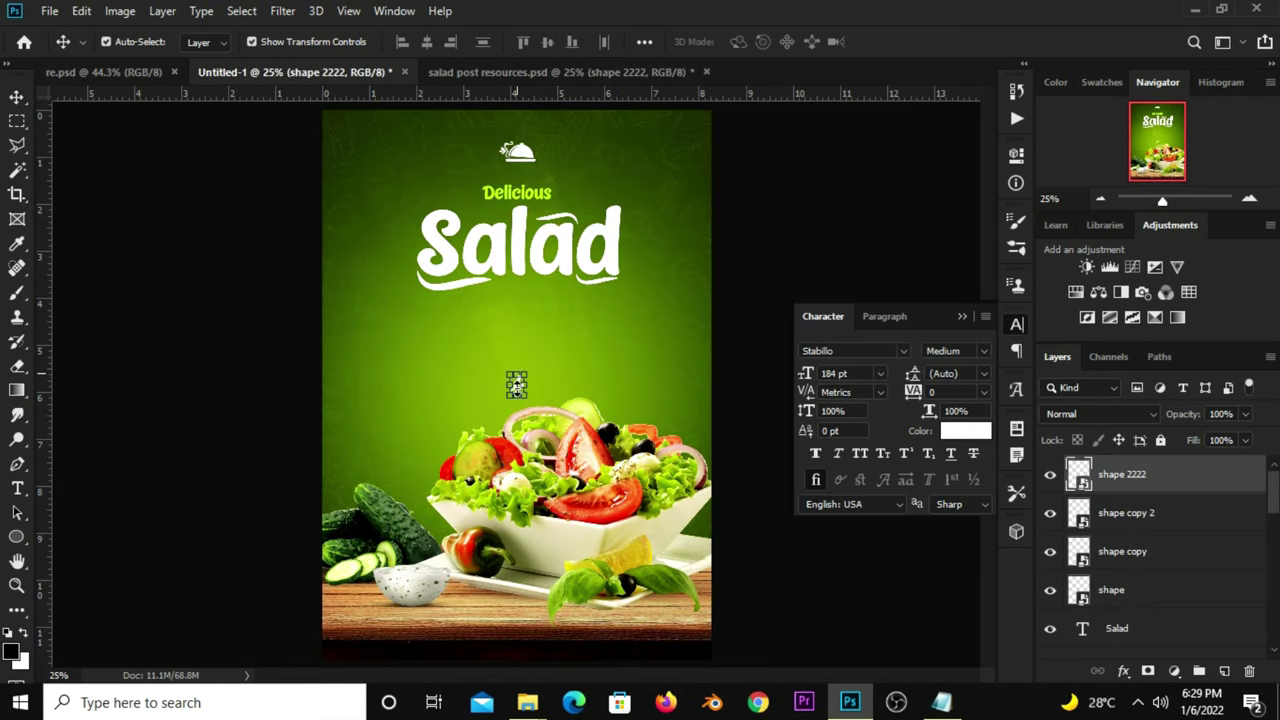
key("ctrl+t")
scroll(508, 361, "up", 1)
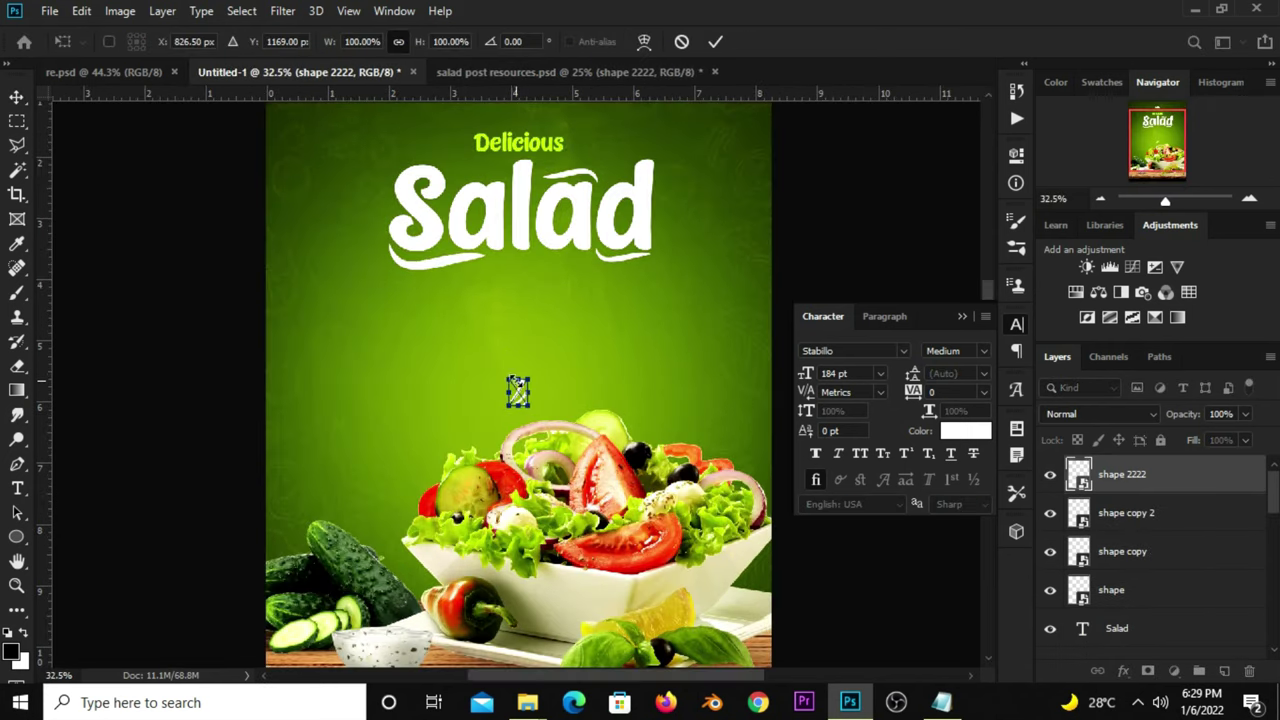
scroll(515, 356, "up", 1)
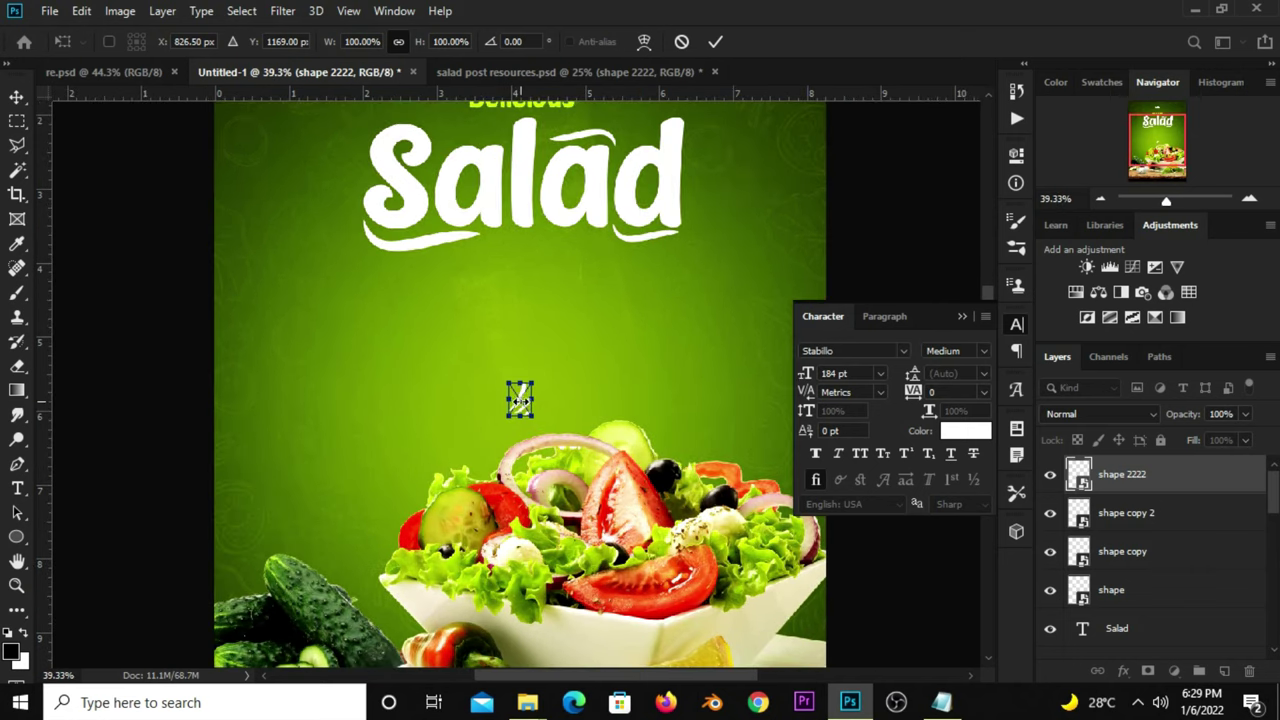
left_click_drag(519, 402, 446, 120)
key("Return")
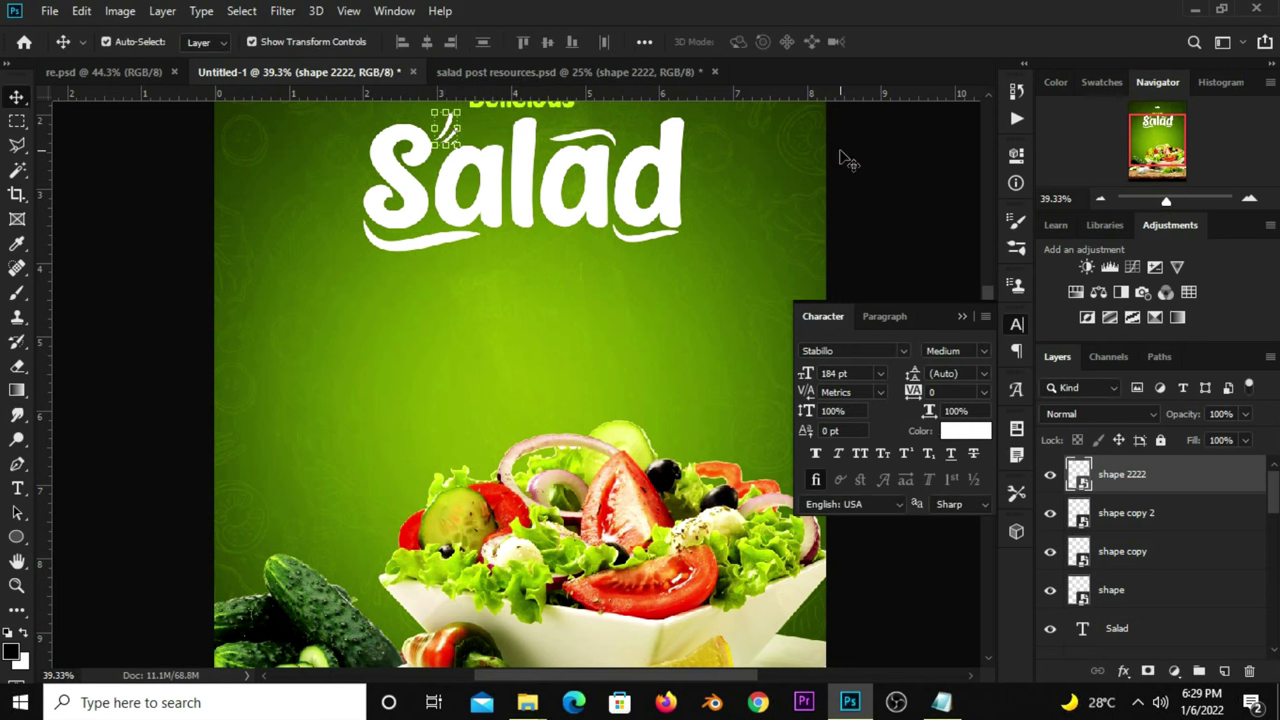
left_click(841, 154)
Collapse the character settings panel and fit the poster view at 25% zoom
key("ctrl+0")
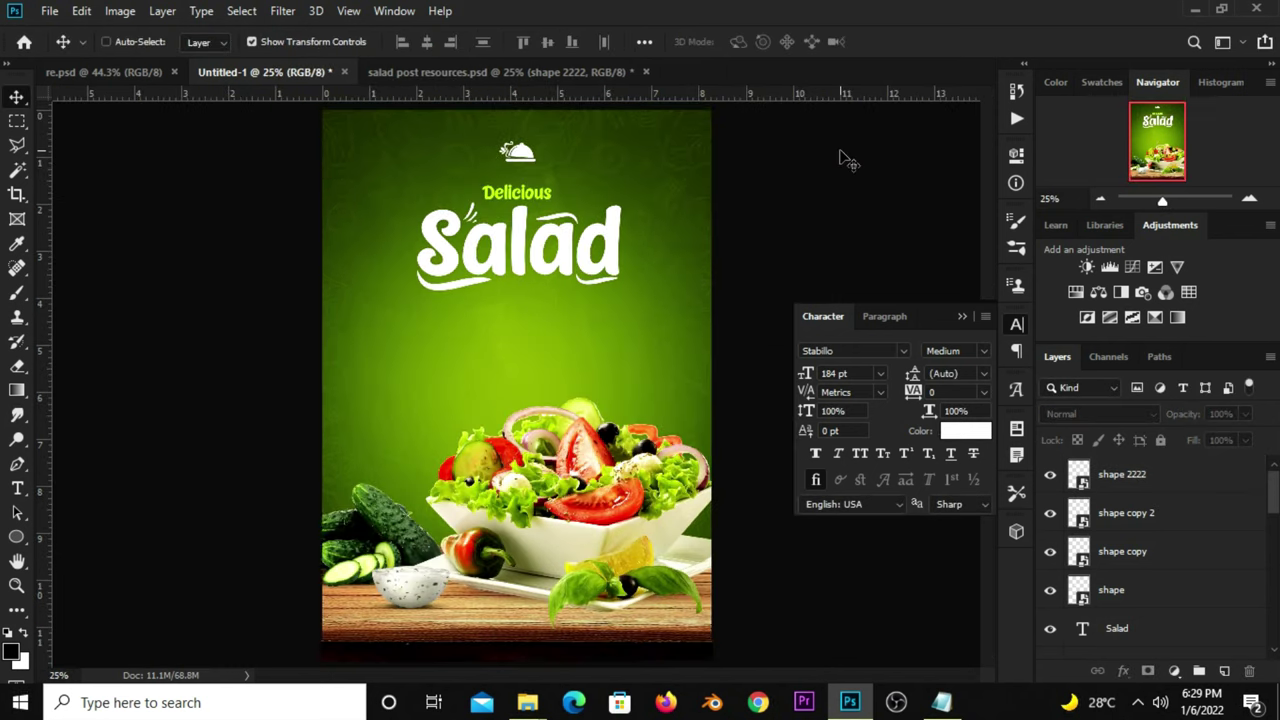
left_click(962, 316)
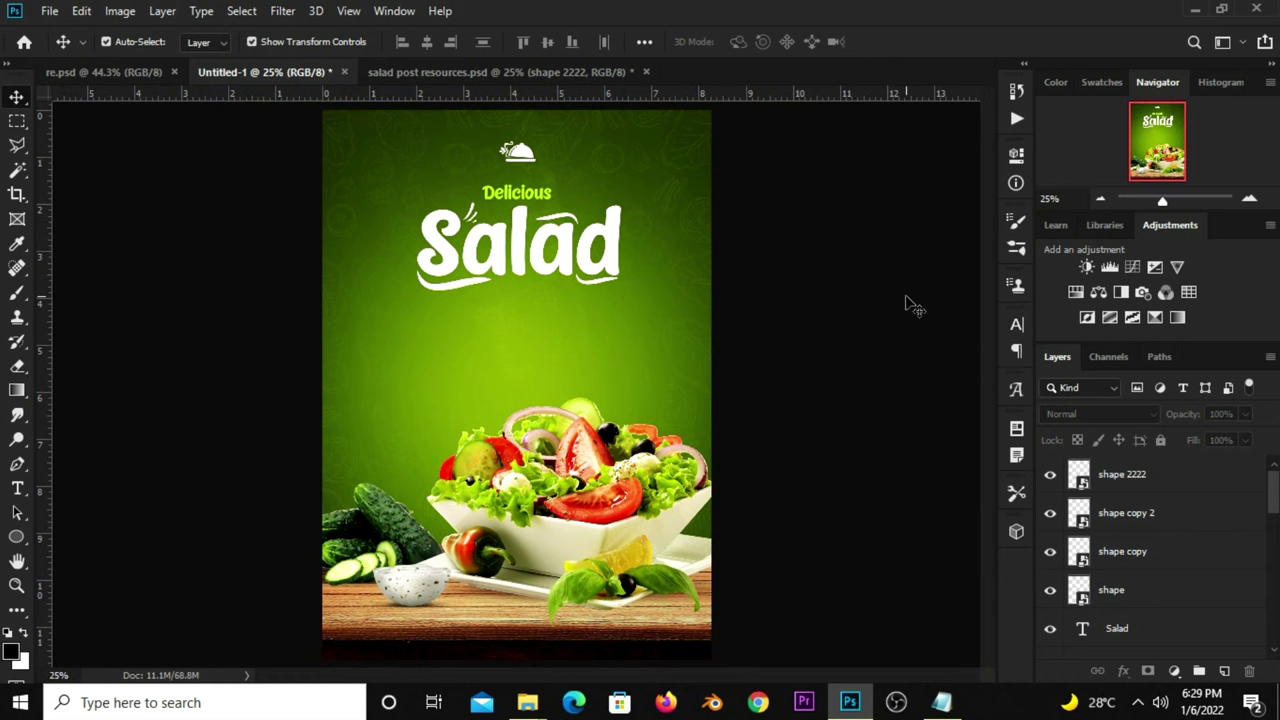
key("ctrl+minus")
key("ctrl+0")
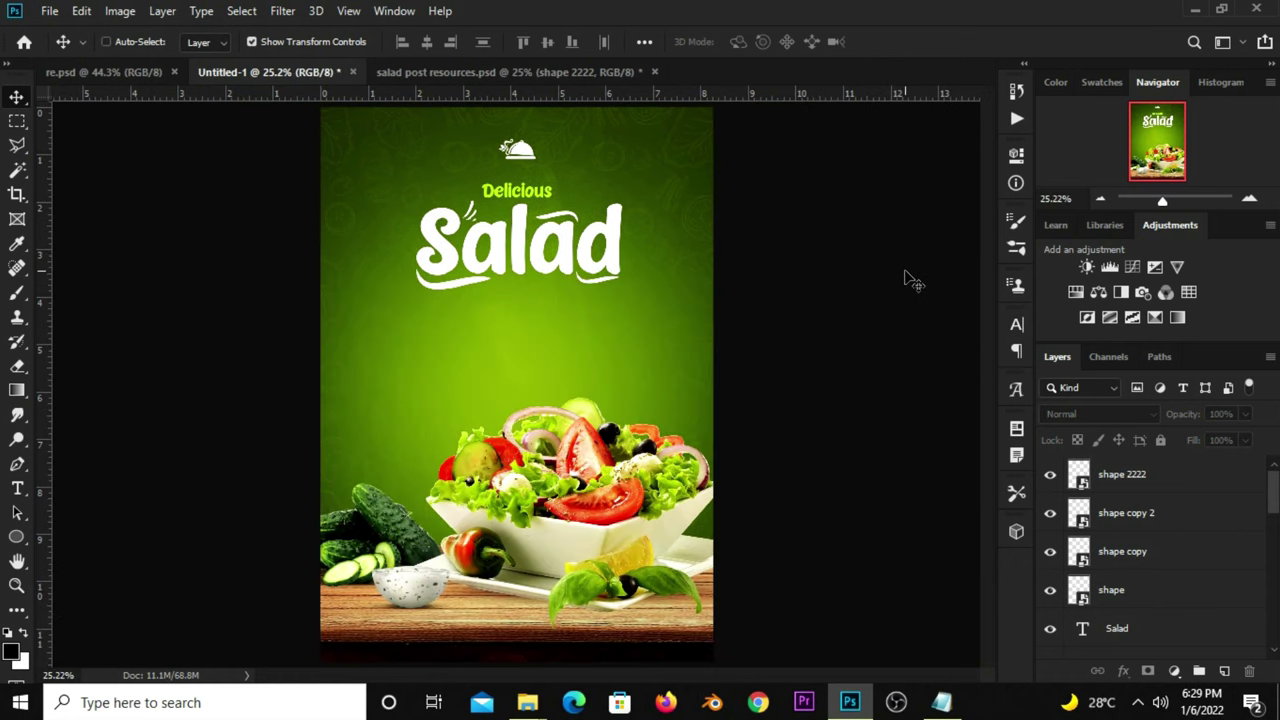
key("ctrl+minus")
key("ctrl+plus")
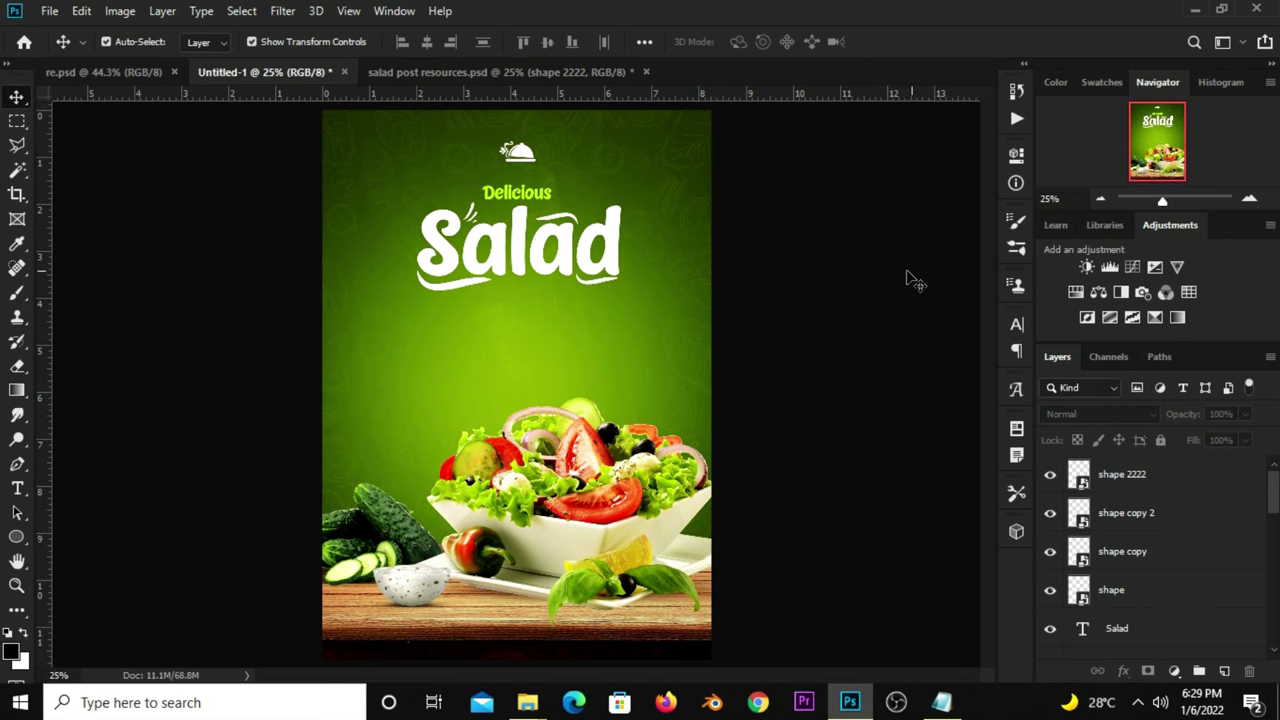
Bring the lorem ipsum text layer from the resources file and nudge it just under Salad
left_click(521, 74)
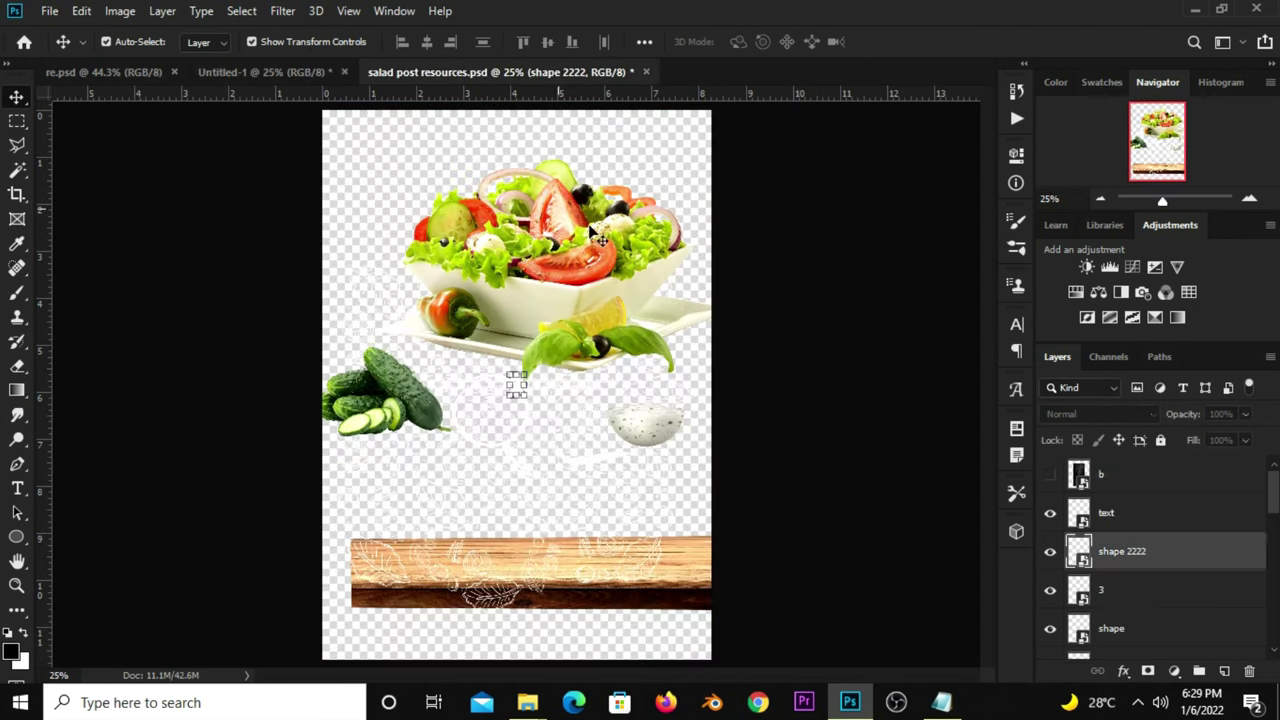
left_click(1112, 515)
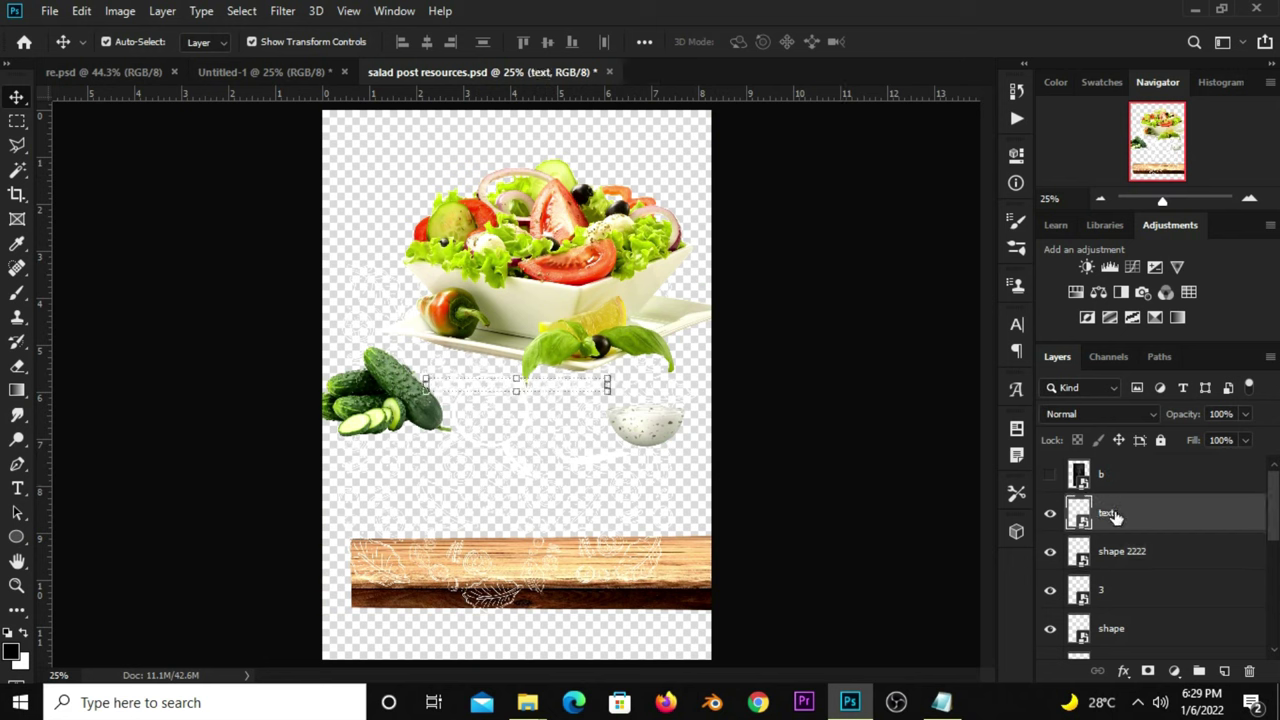
left_click_drag(418, 232, 470, 292)
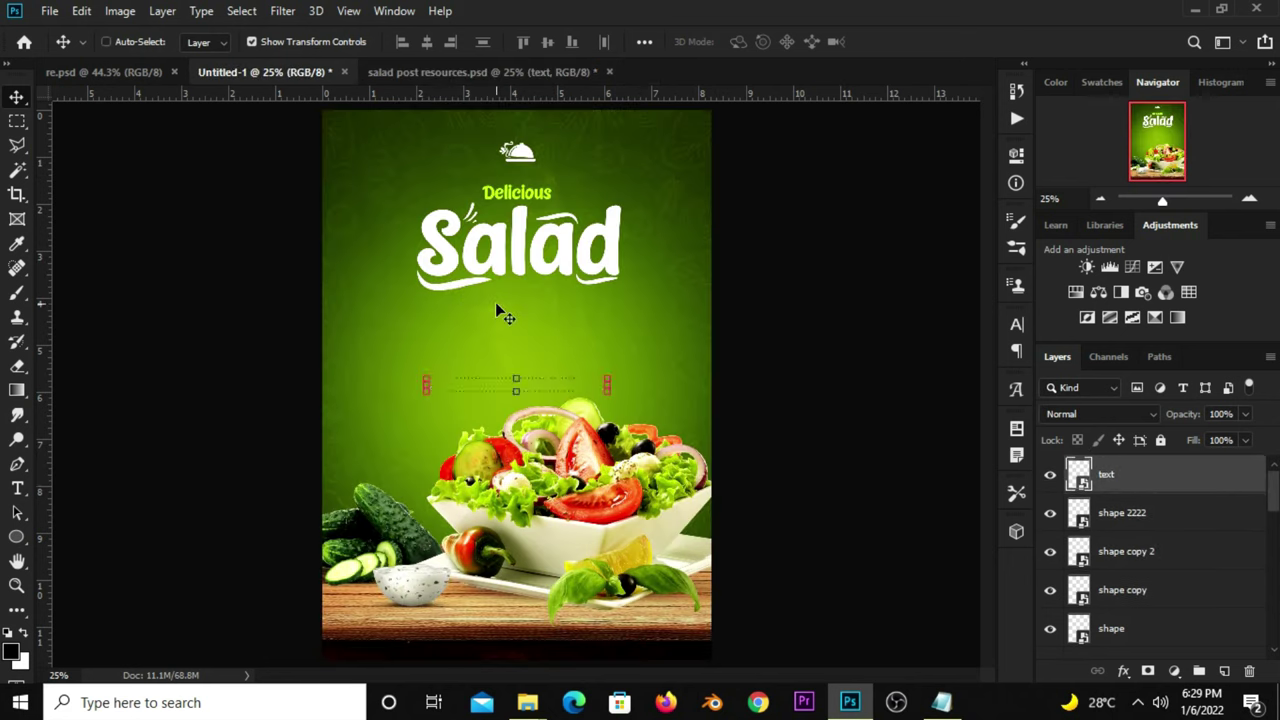
key("ctrl+t")
left_click_drag(546, 384, 548, 308)
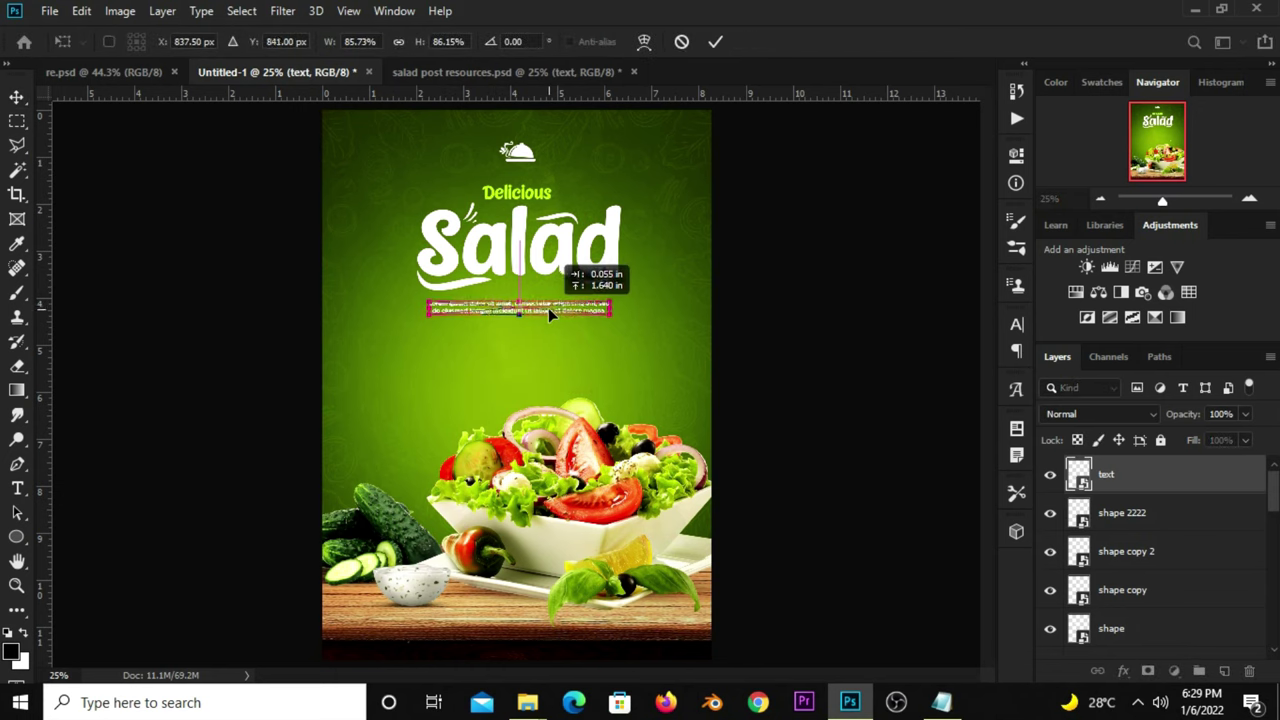
key("Return")
key("Up")
key("Up")
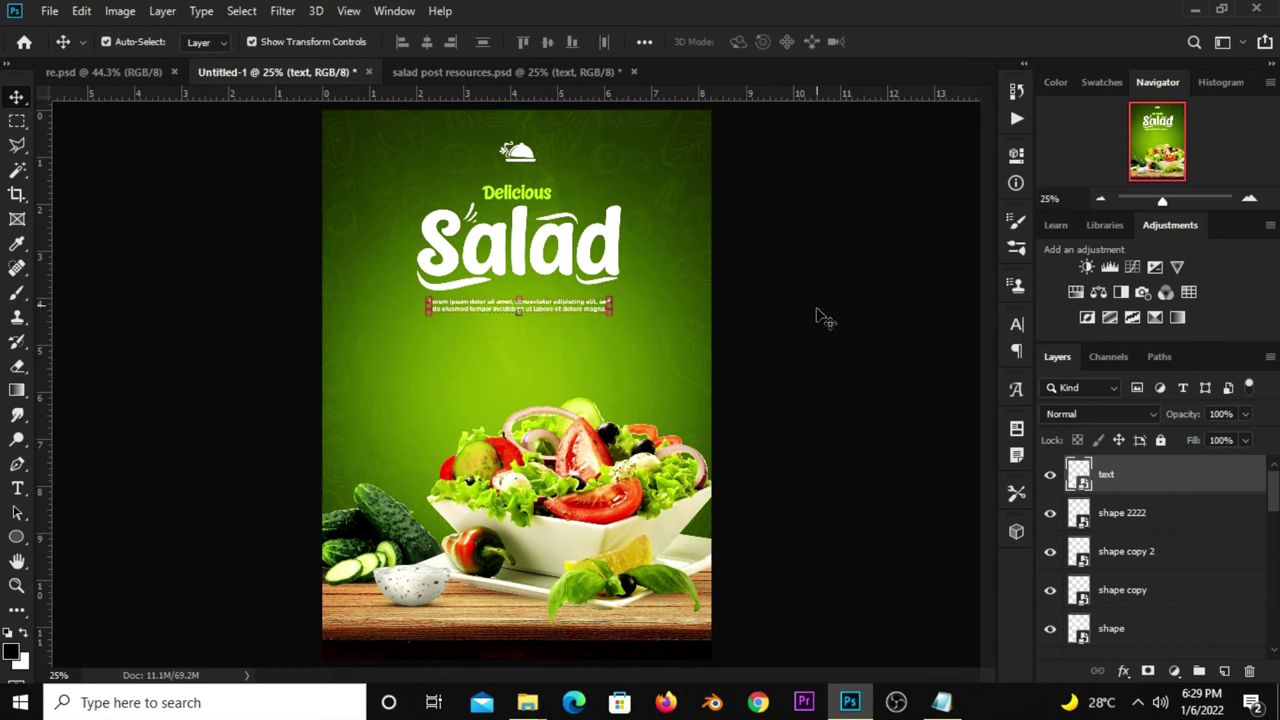
left_click(815, 314)
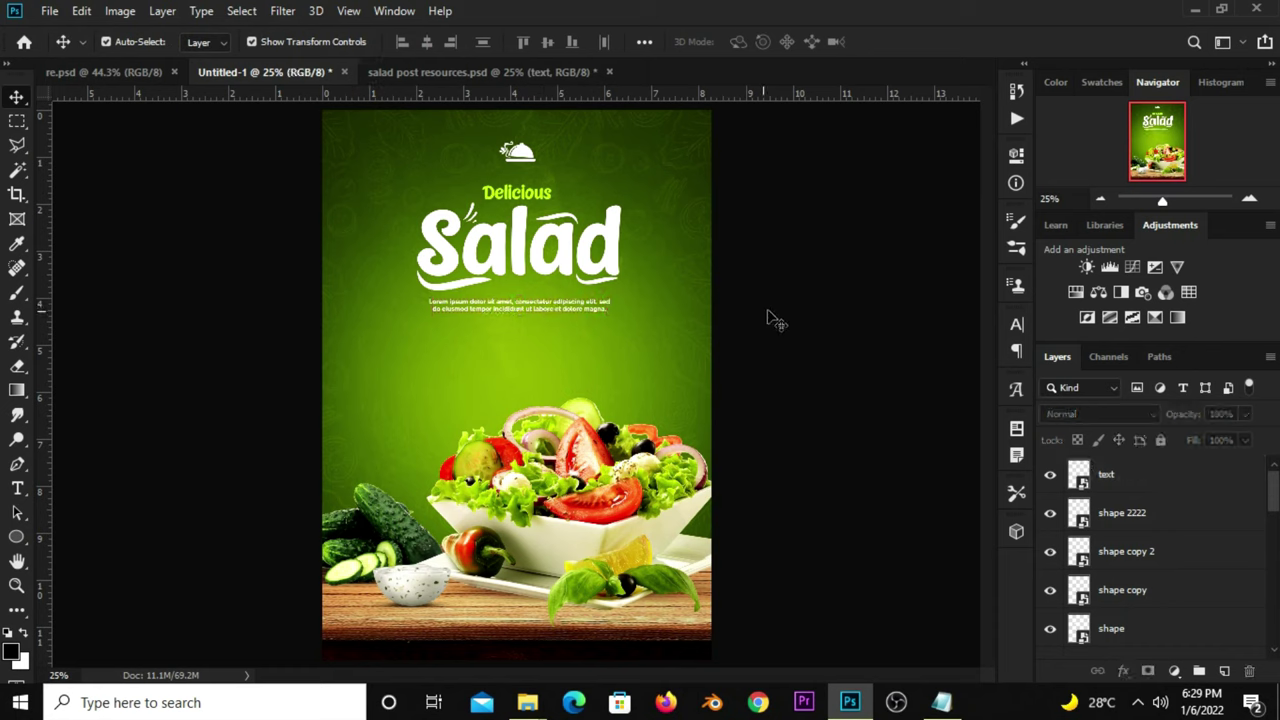
Drag the tag layer into the poster, enlarge it and tilt it about -14 degrees
left_click(442, 71)
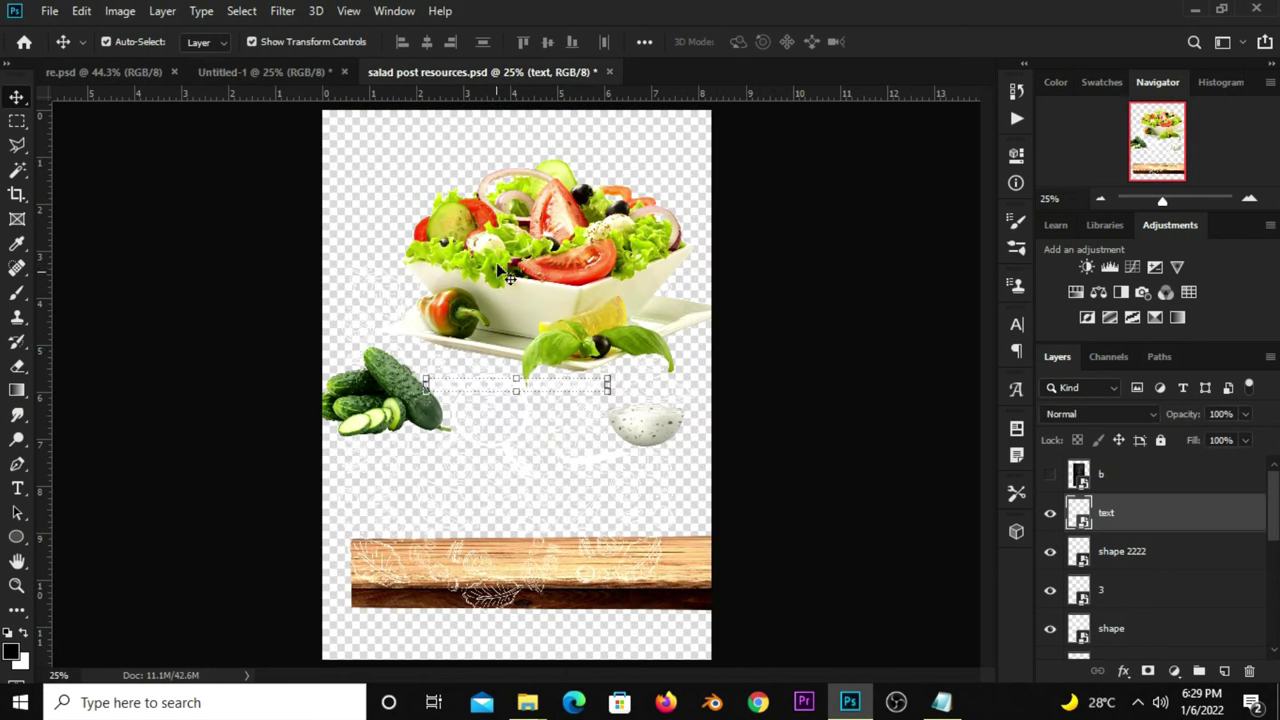
left_click(521, 441)
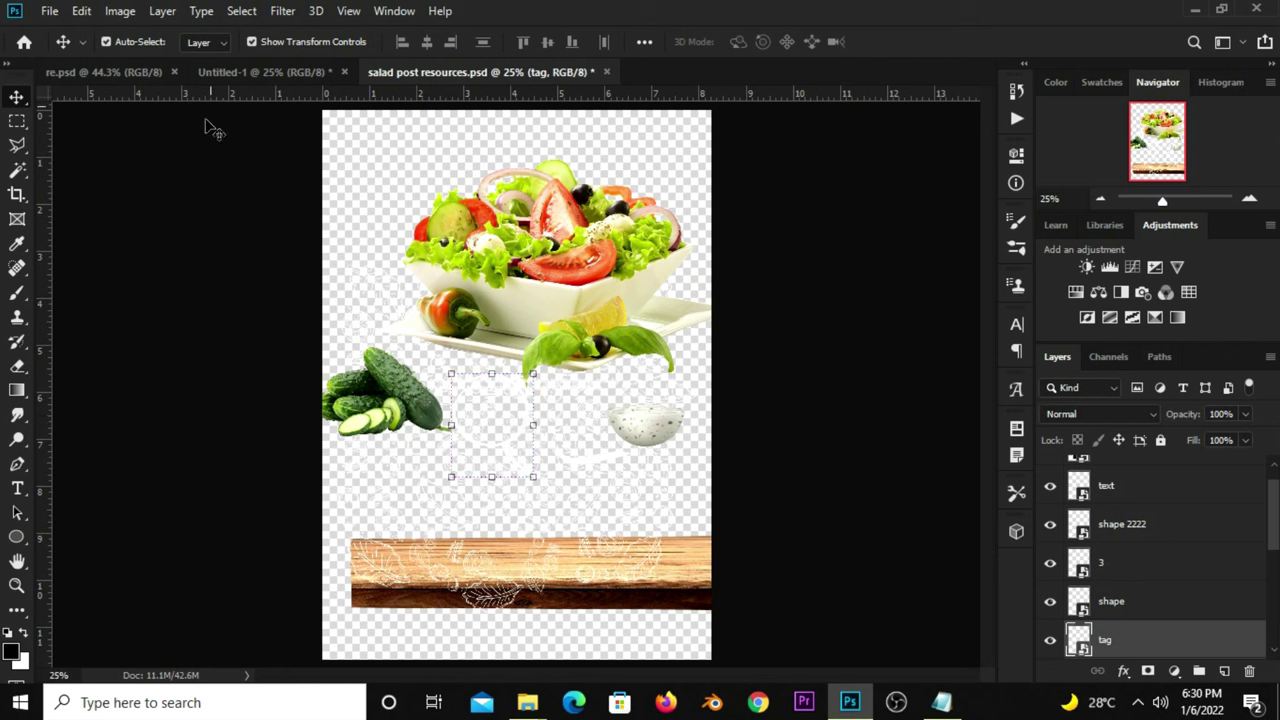
left_click_drag(530, 428, 342, 228)
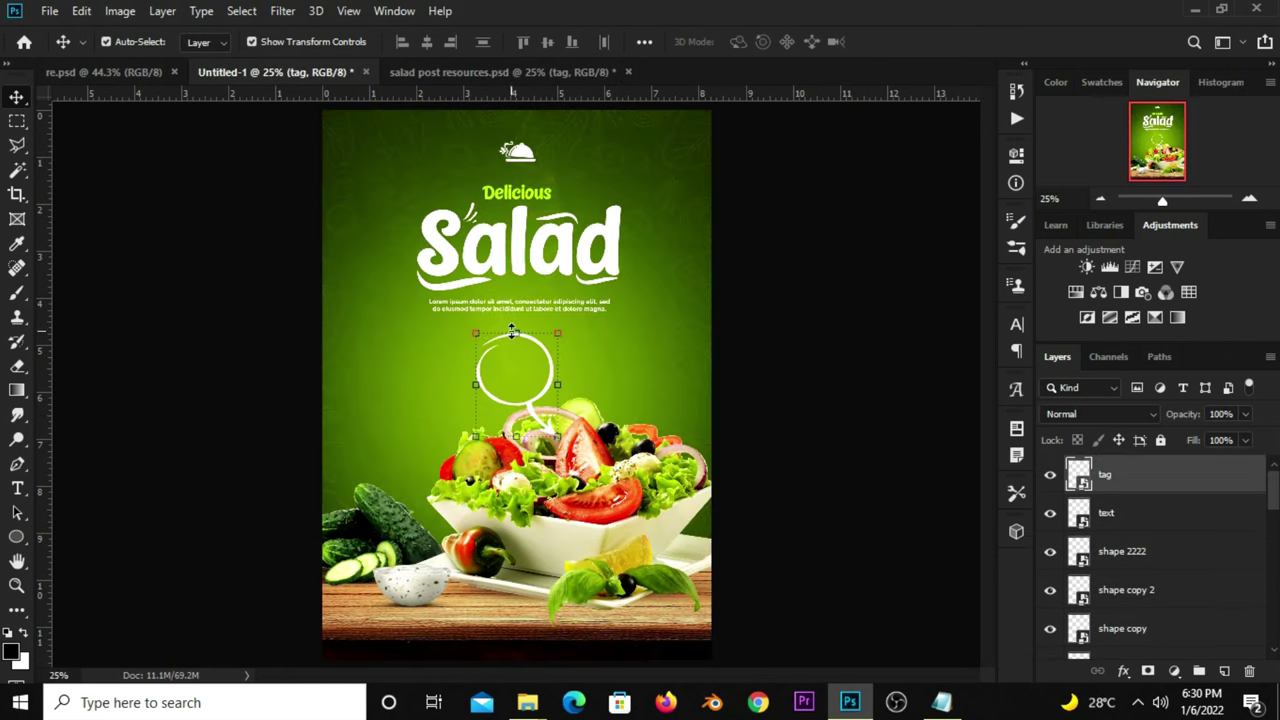
key("ctrl+t")
mouse_move(511, 376)
left_mouse_down()
mouse_move(371, 389)
mouse_move(391, 391)
mouse_move(393, 377)
left_mouse_up()
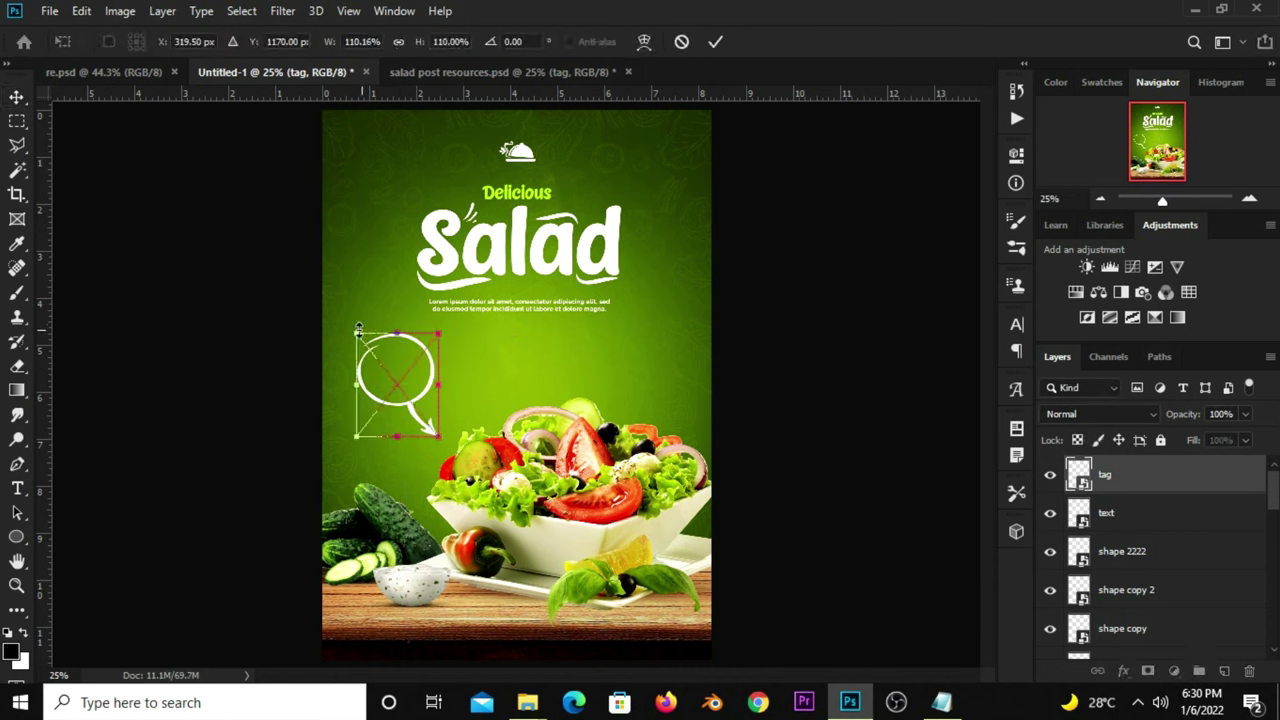
left_click_drag(358, 330, 377, 369)
left_click_drag(420, 315, 395, 310)
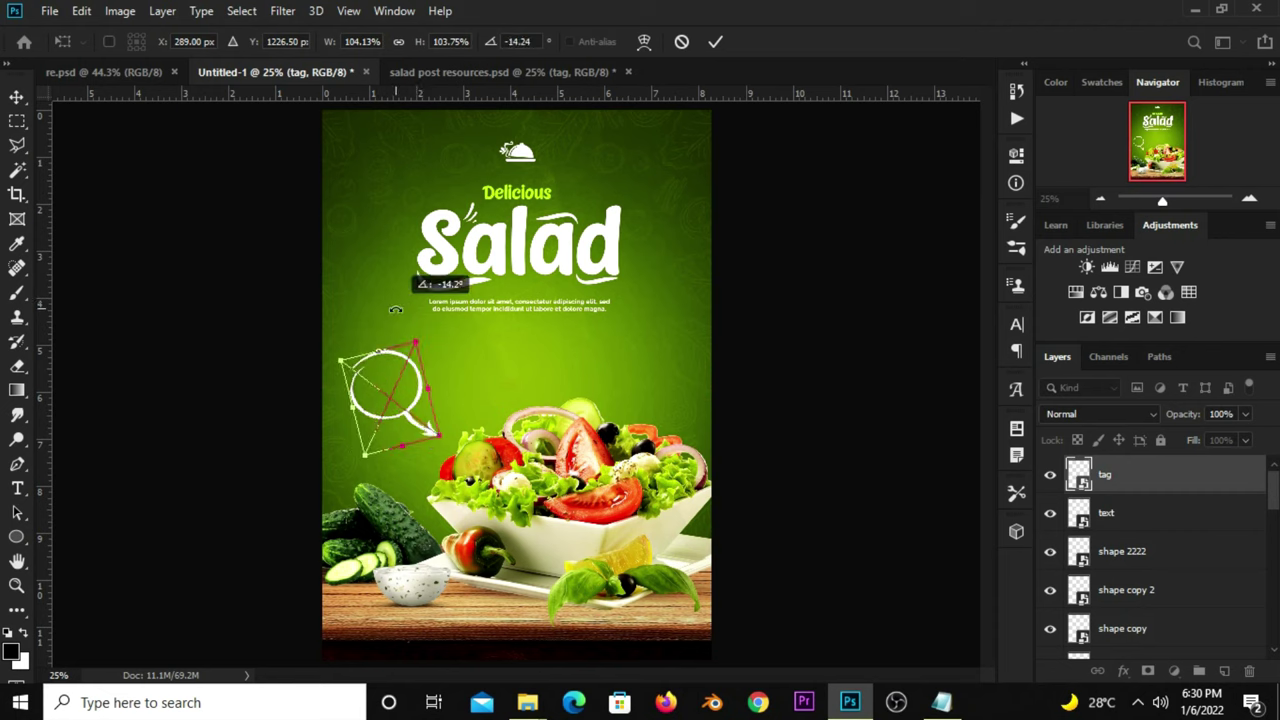
key("Return")
left_click(297, 420)
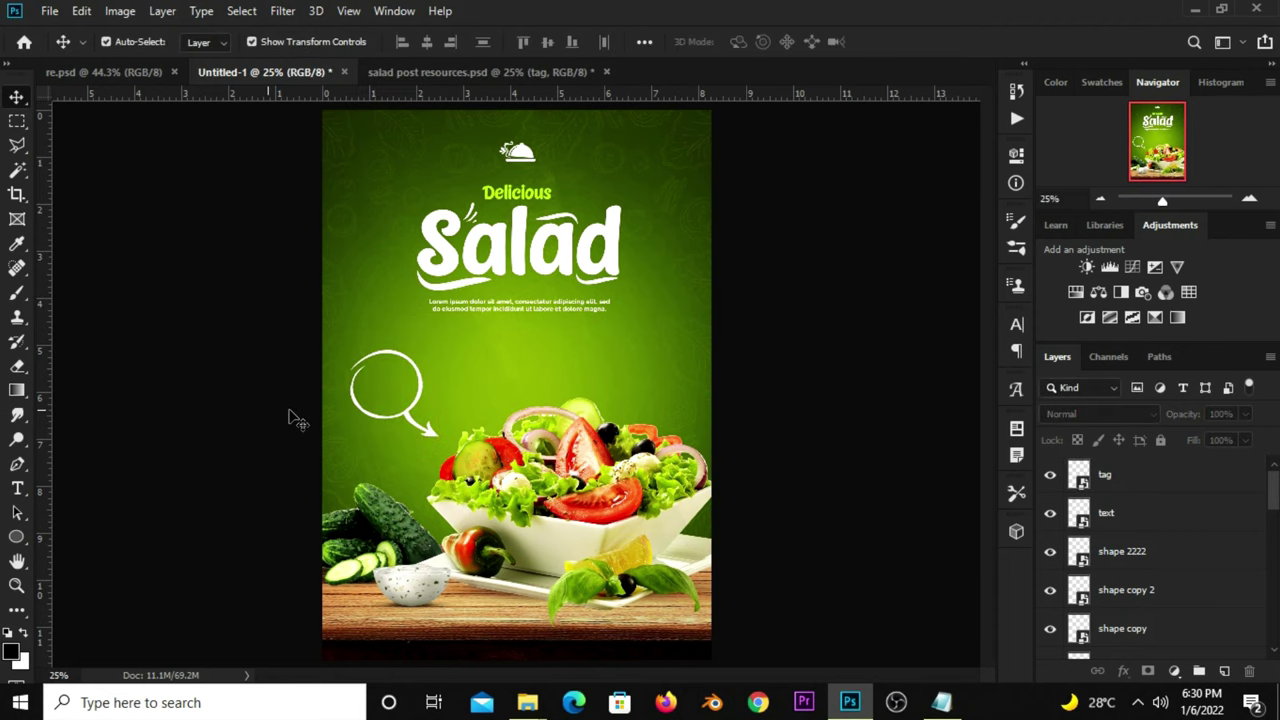
Copy the $25 price from the Notepad notes and return to Photoshop
left_click(941, 702)
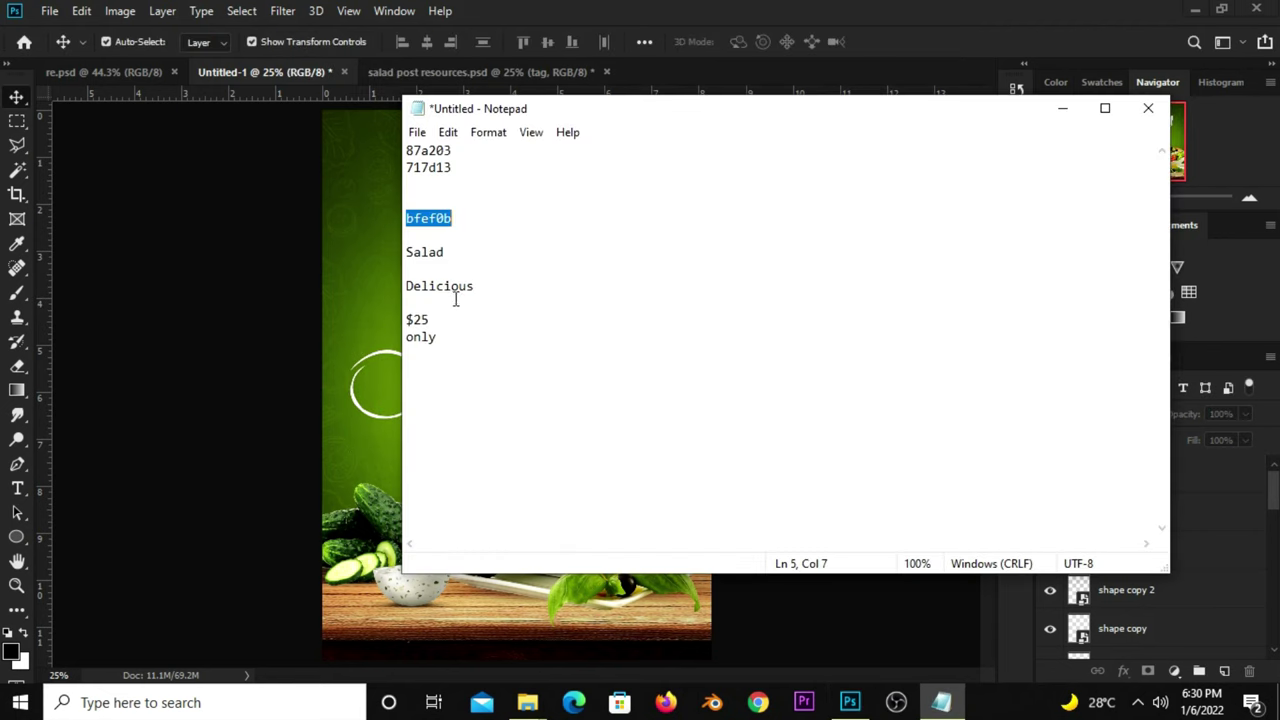
left_click_drag(430, 320, 404, 320)
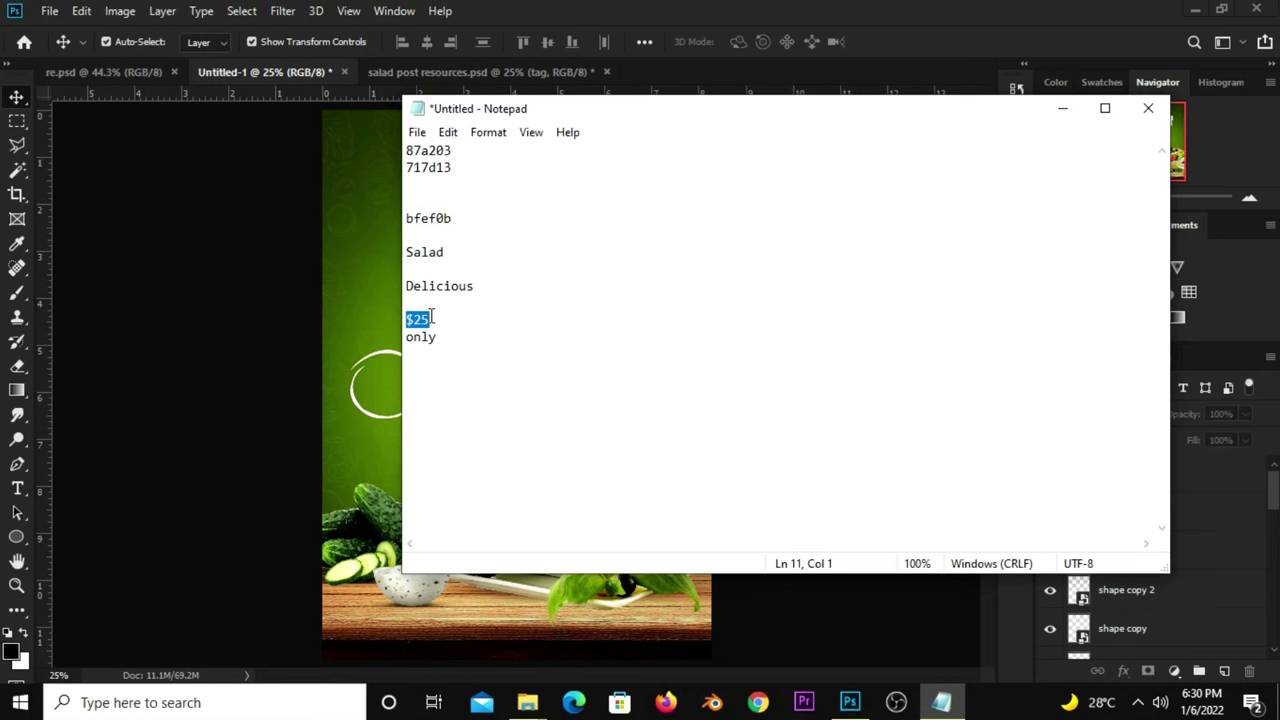
right_click(432, 320)
left_click(455, 381)
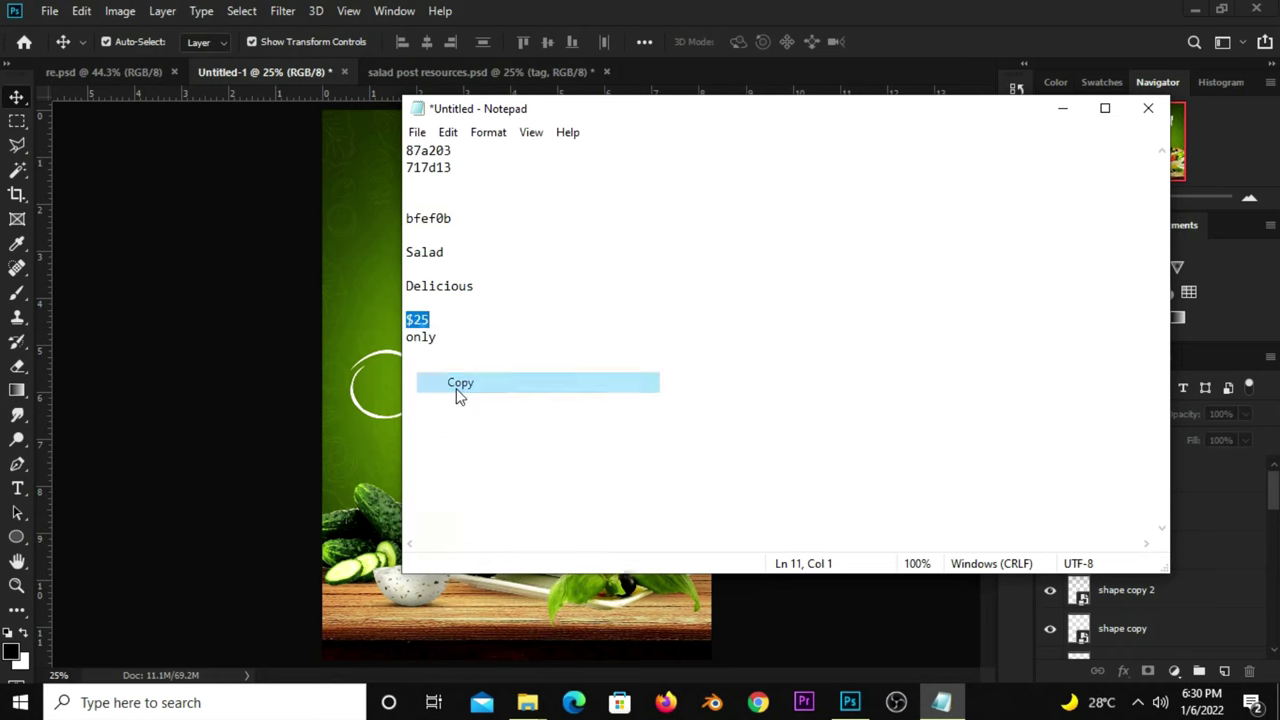
left_click(260, 408)
Add a 30 pt $25 text layer and enlarge it onto the tag's white circle
left_click(18, 488)
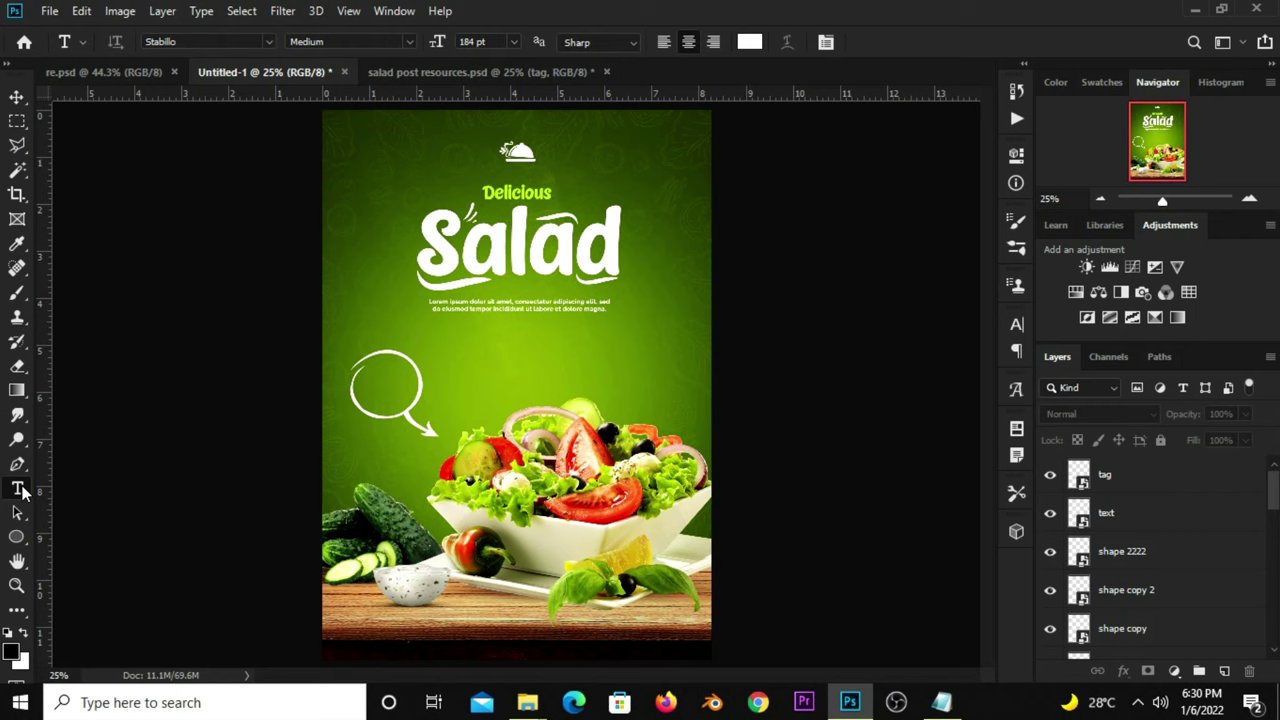
left_click(105, 488)
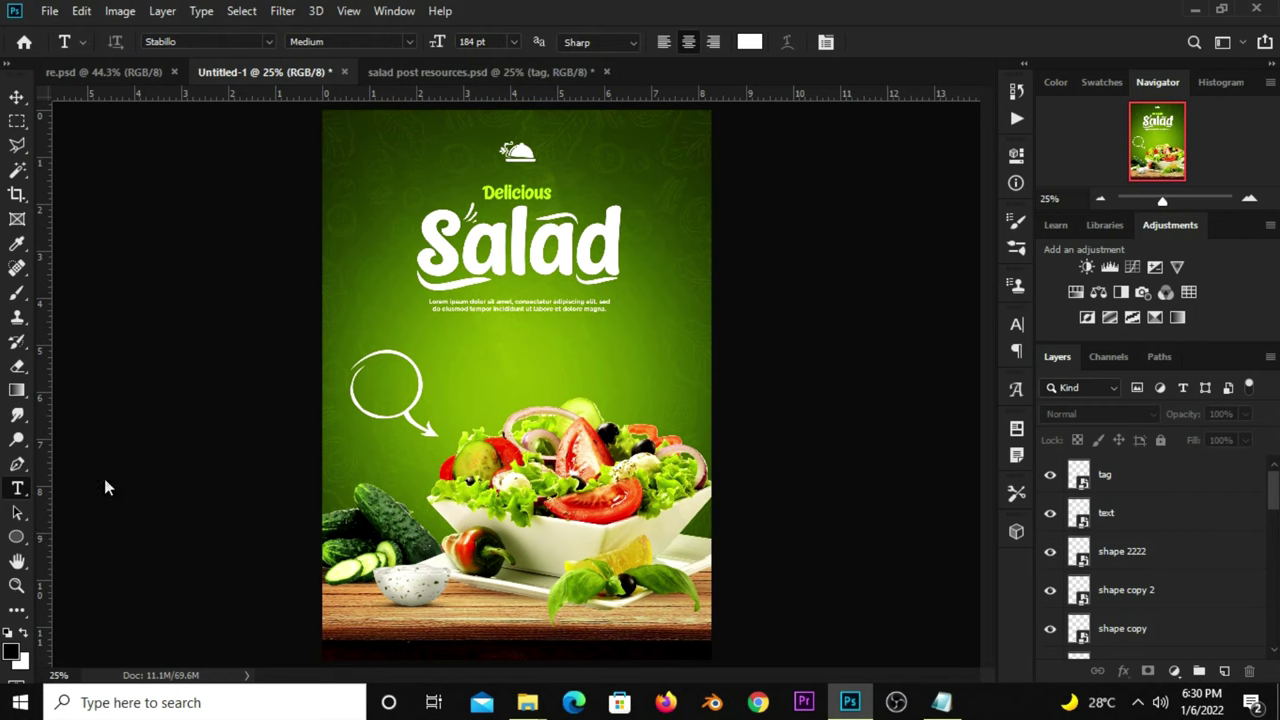
left_click(453, 370)
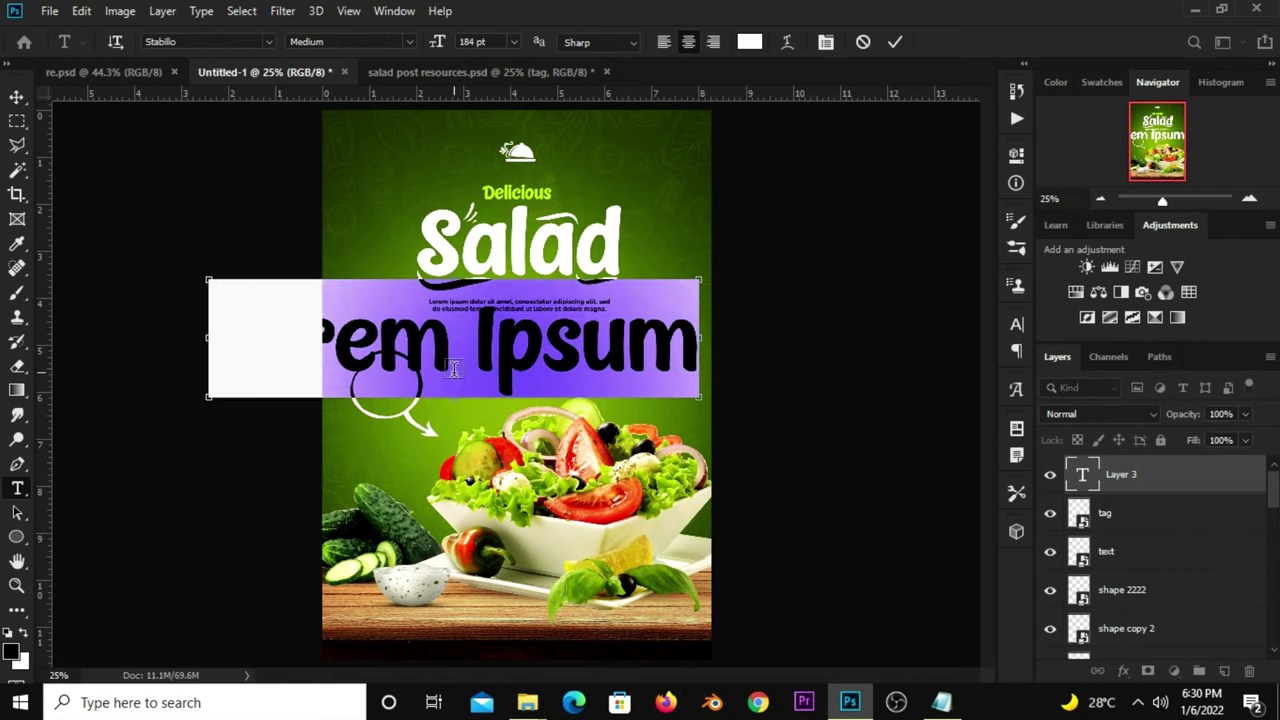
type("$25")
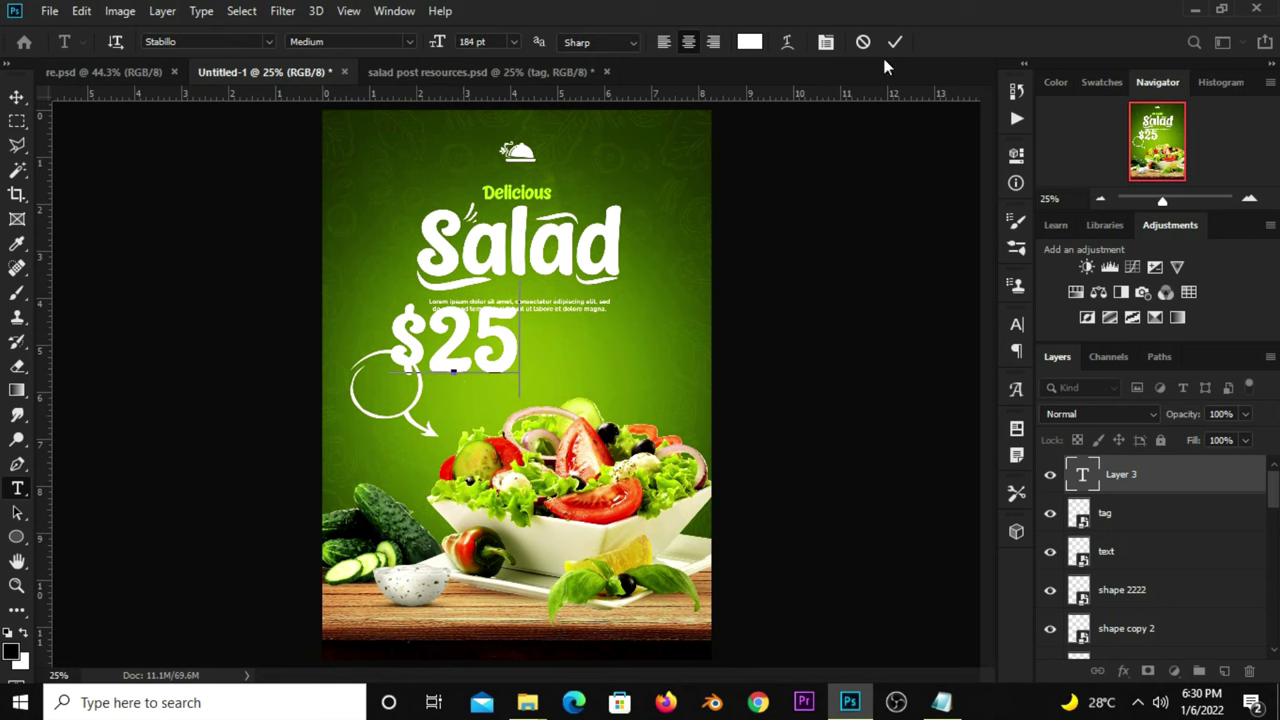
left_click(513, 42)
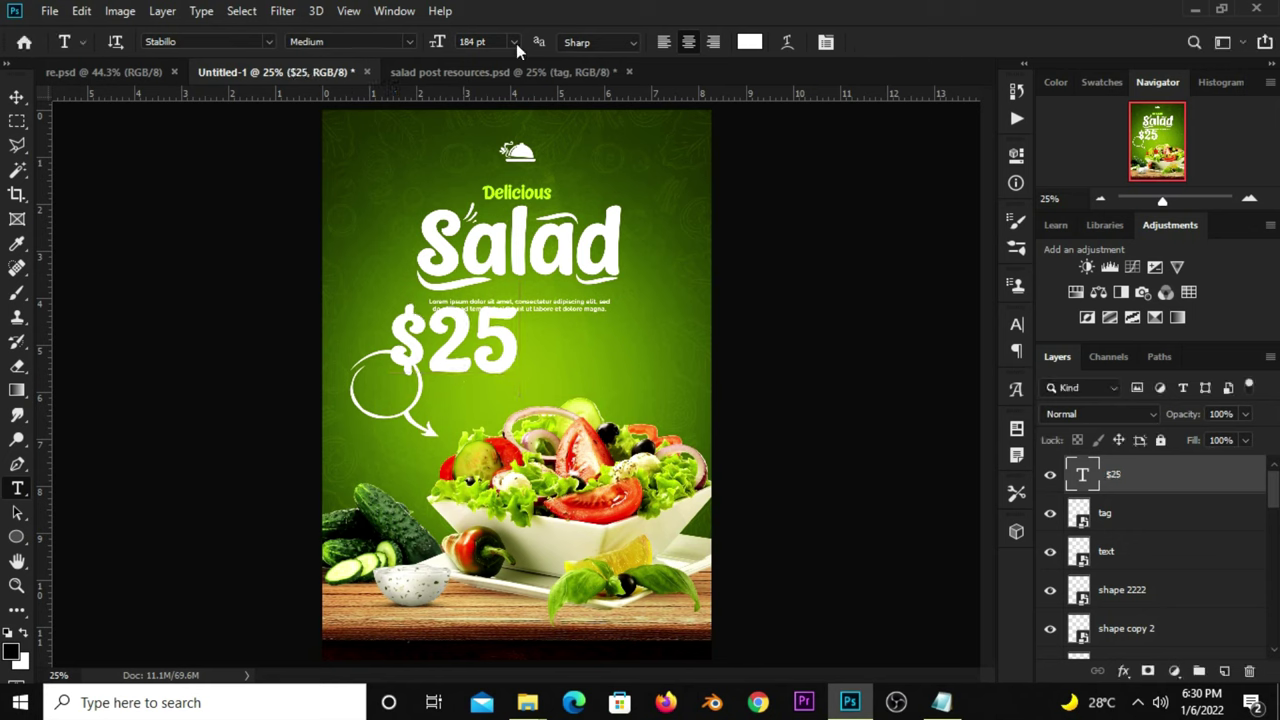
left_click(488, 224)
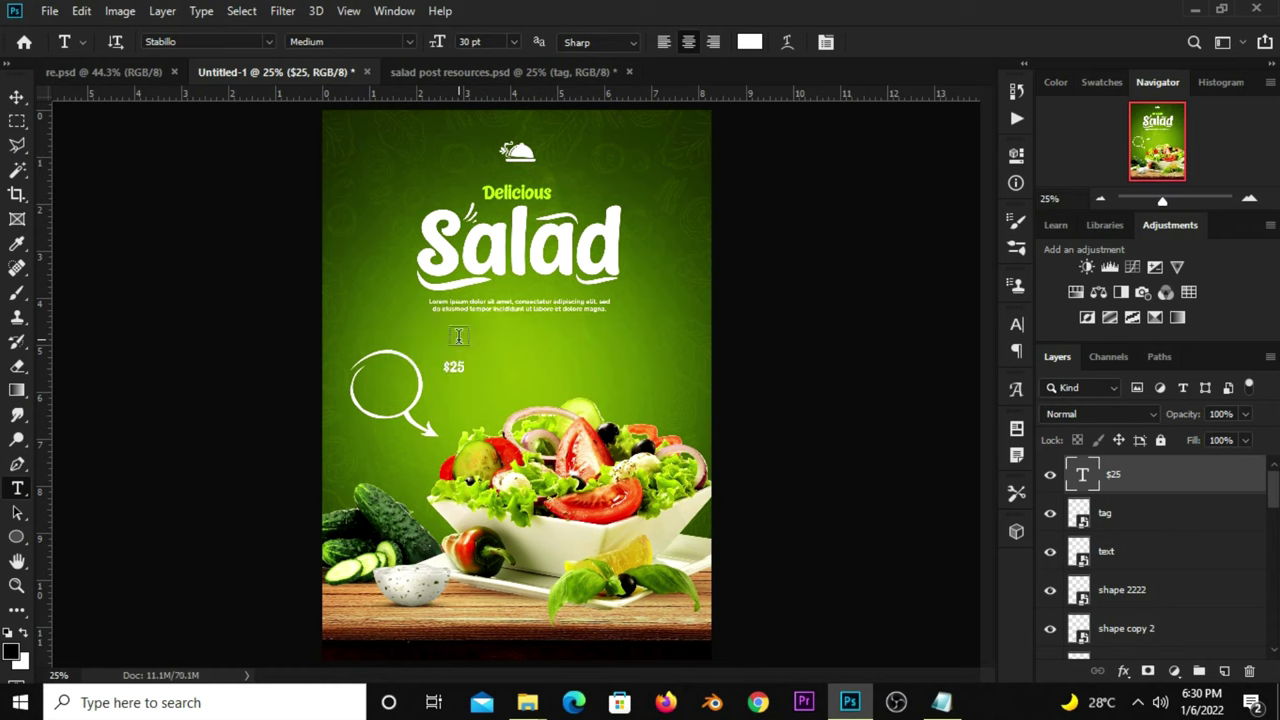
key("v")
key("ctrl+t")
mouse_move(453, 359)
left_mouse_down()
mouse_move(455, 340)
mouse_move(445, 365)
mouse_move(395, 380)
mouse_move(409, 360)
left_mouse_up()
key("Return")
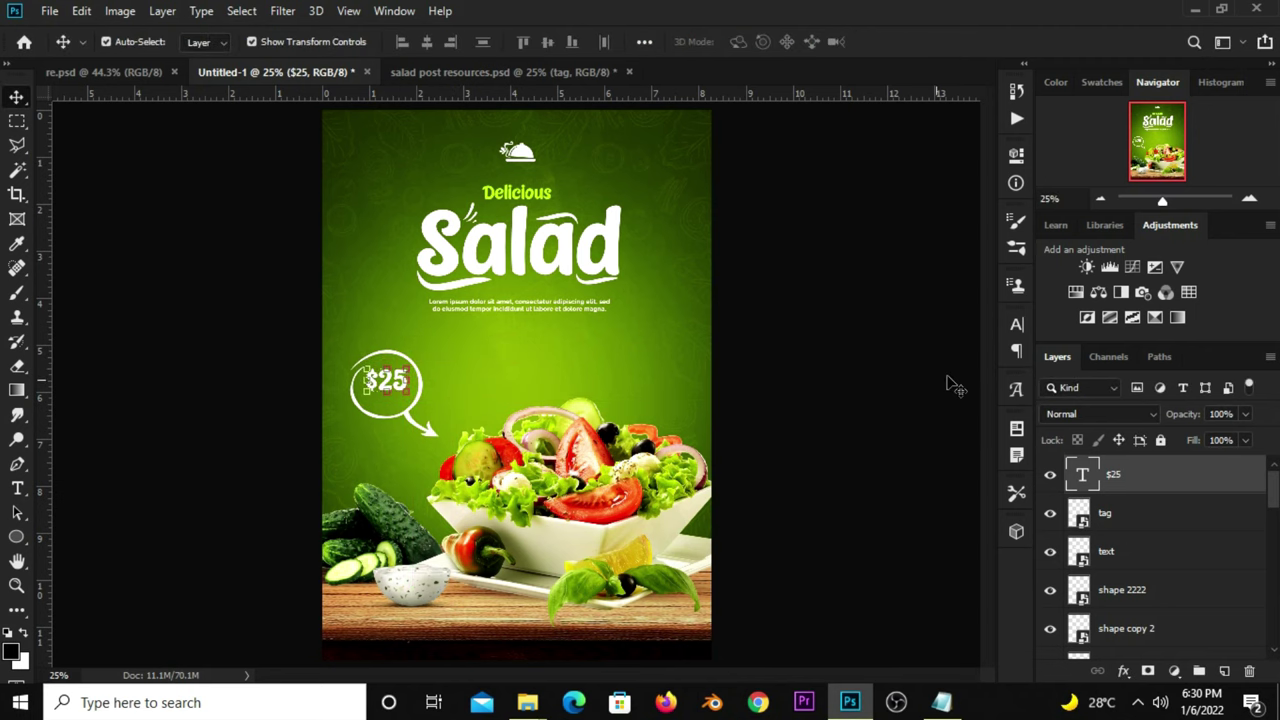
Colour $25 with the yellow-green sampled from Delicious and duplicate it just below
left_click(1017, 325)
left_click(955, 437)
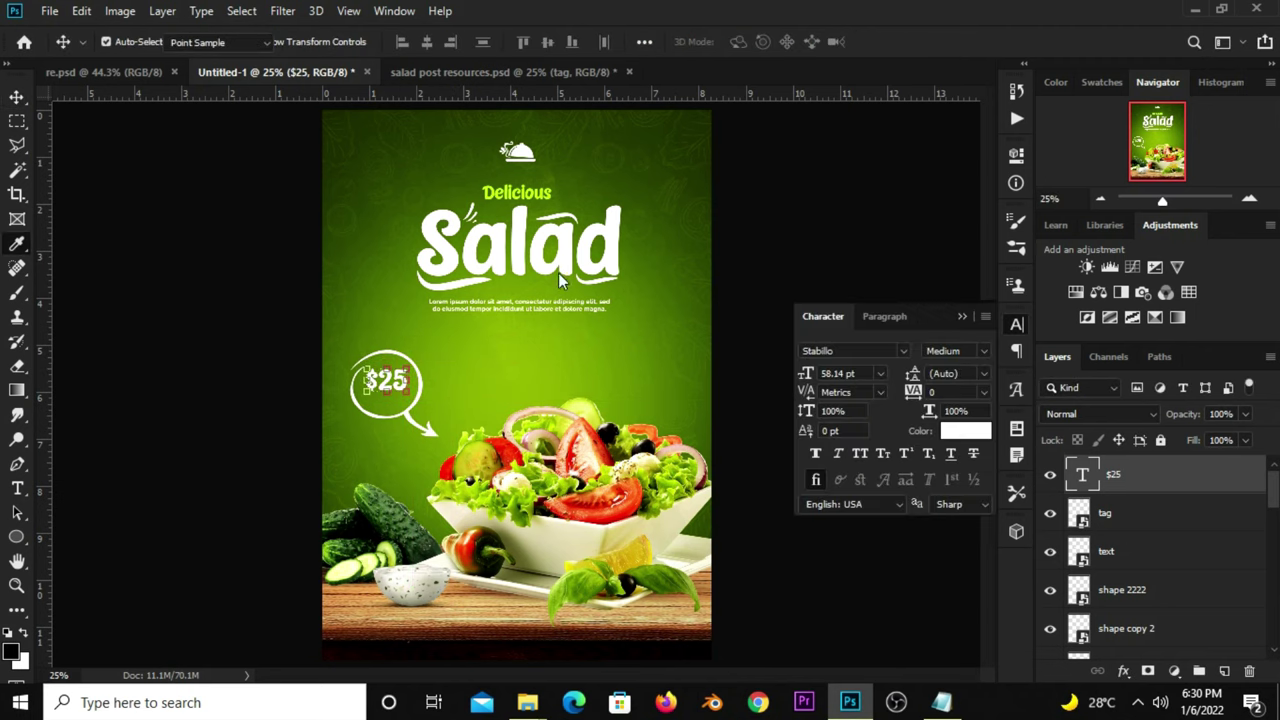
left_click(518, 188)
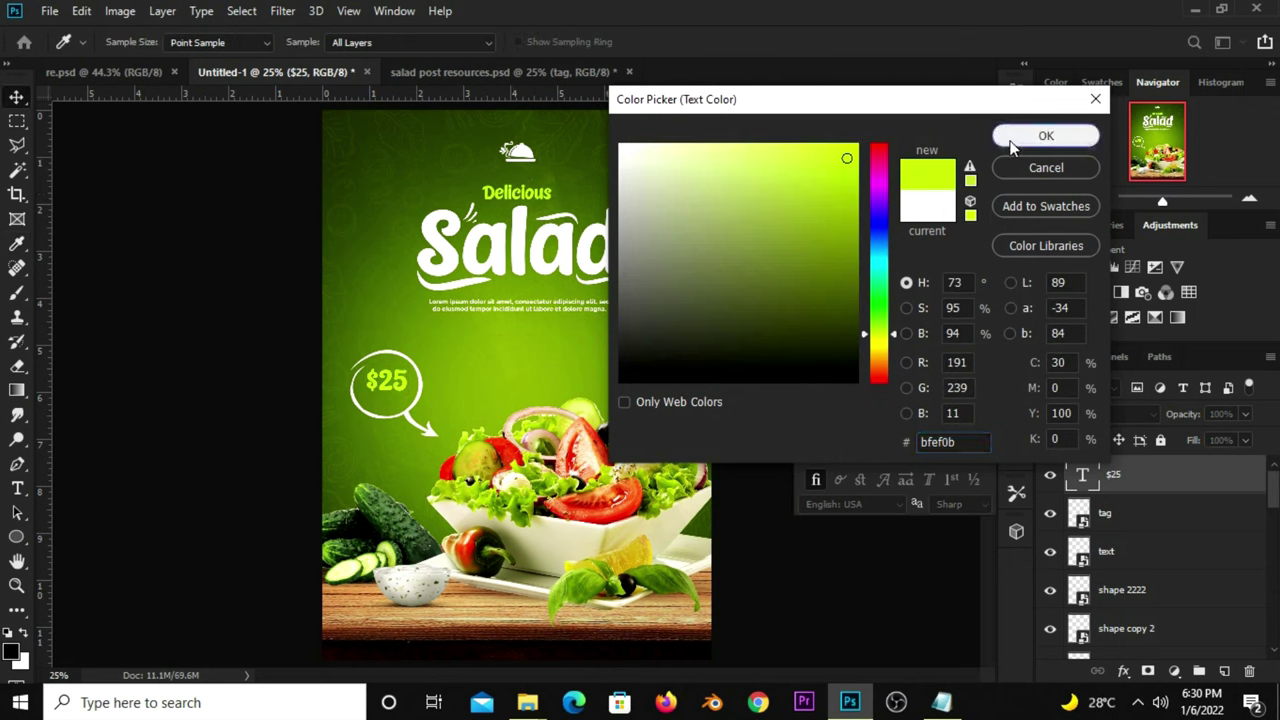
left_click(1040, 135)
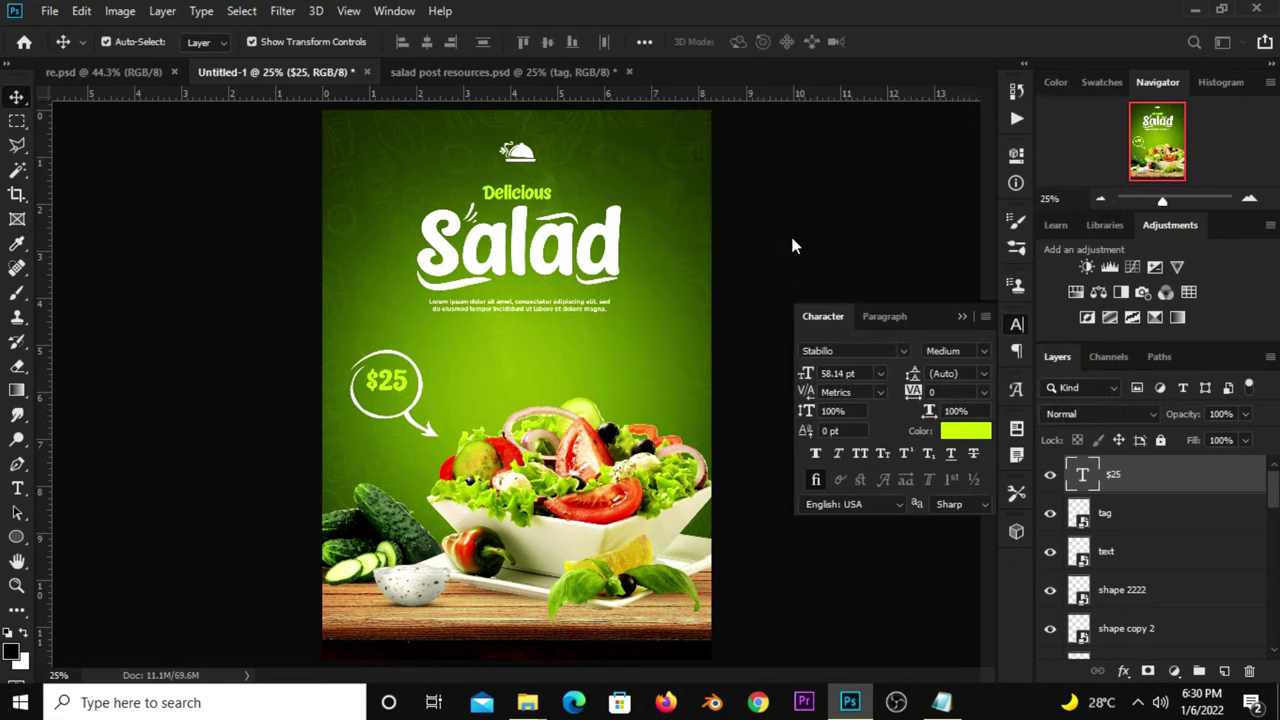
left_click(387, 380)
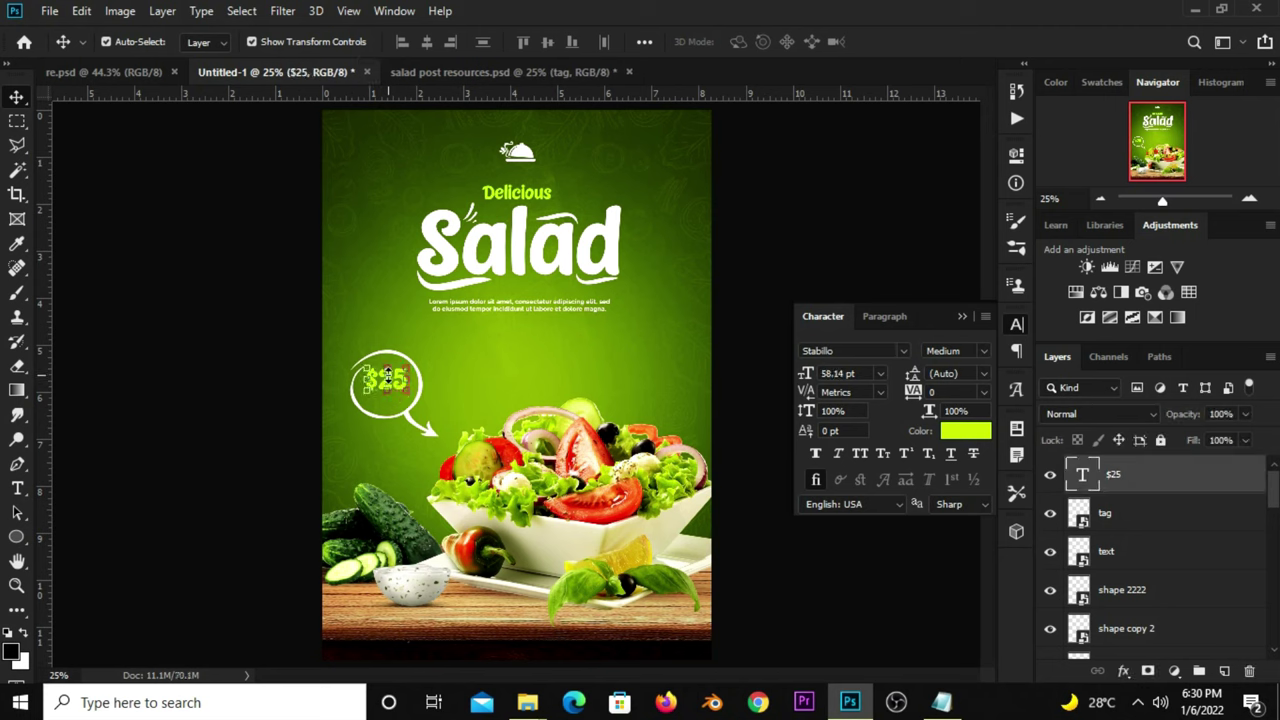
left_click_drag(396, 383, 396, 400)
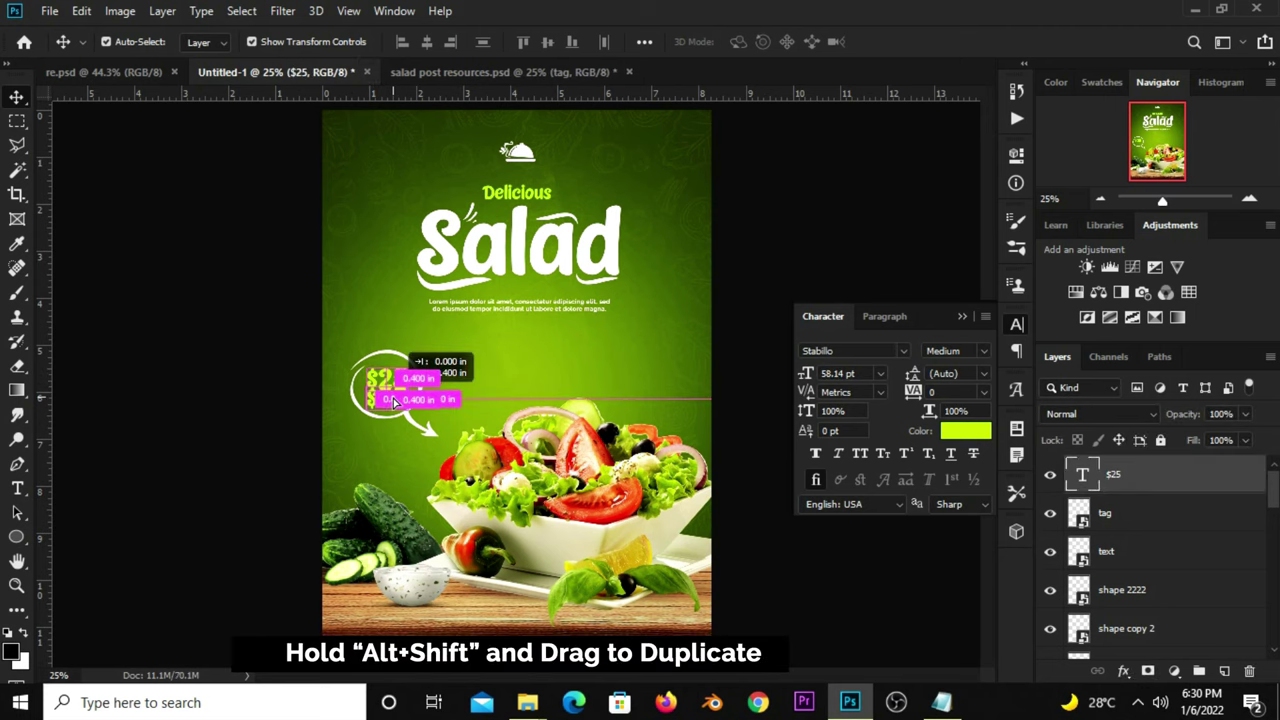
Copy the word 'only' from the Notepad text list and return to Photoshop
left_click(941, 702)
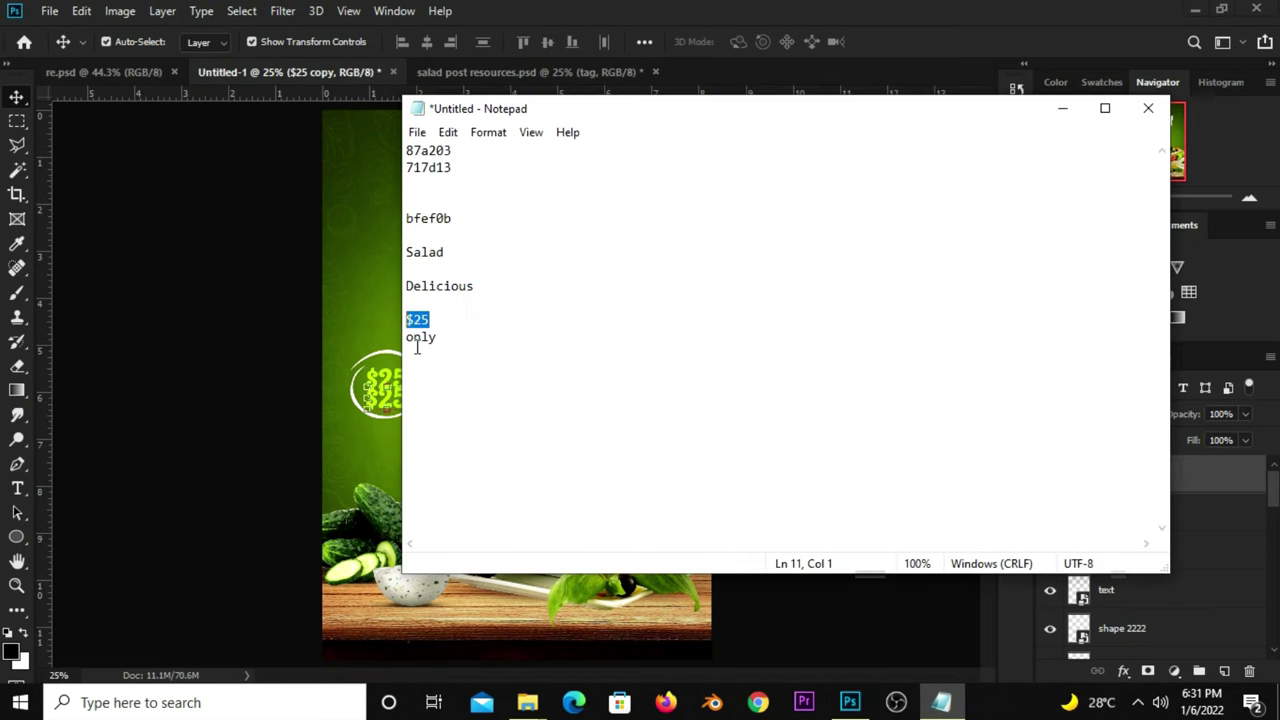
double_click(453, 337)
right_click(421, 337)
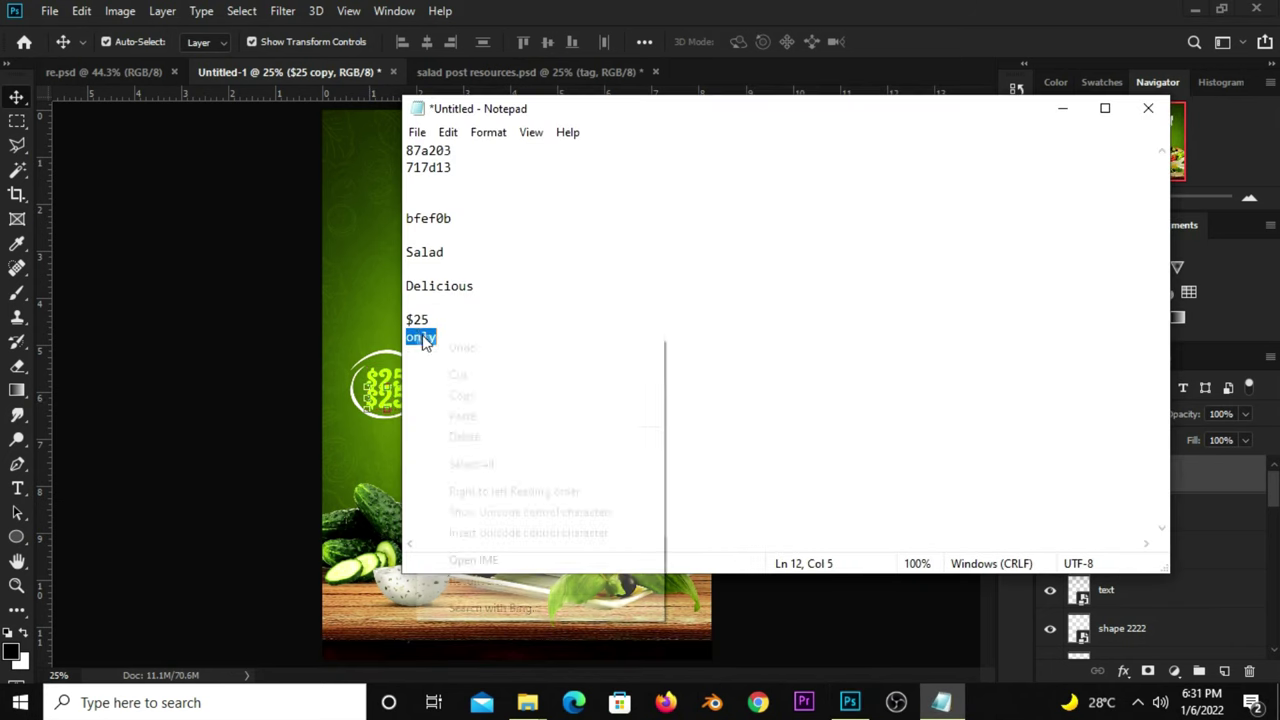
left_click(470, 394)
left_click(335, 403)
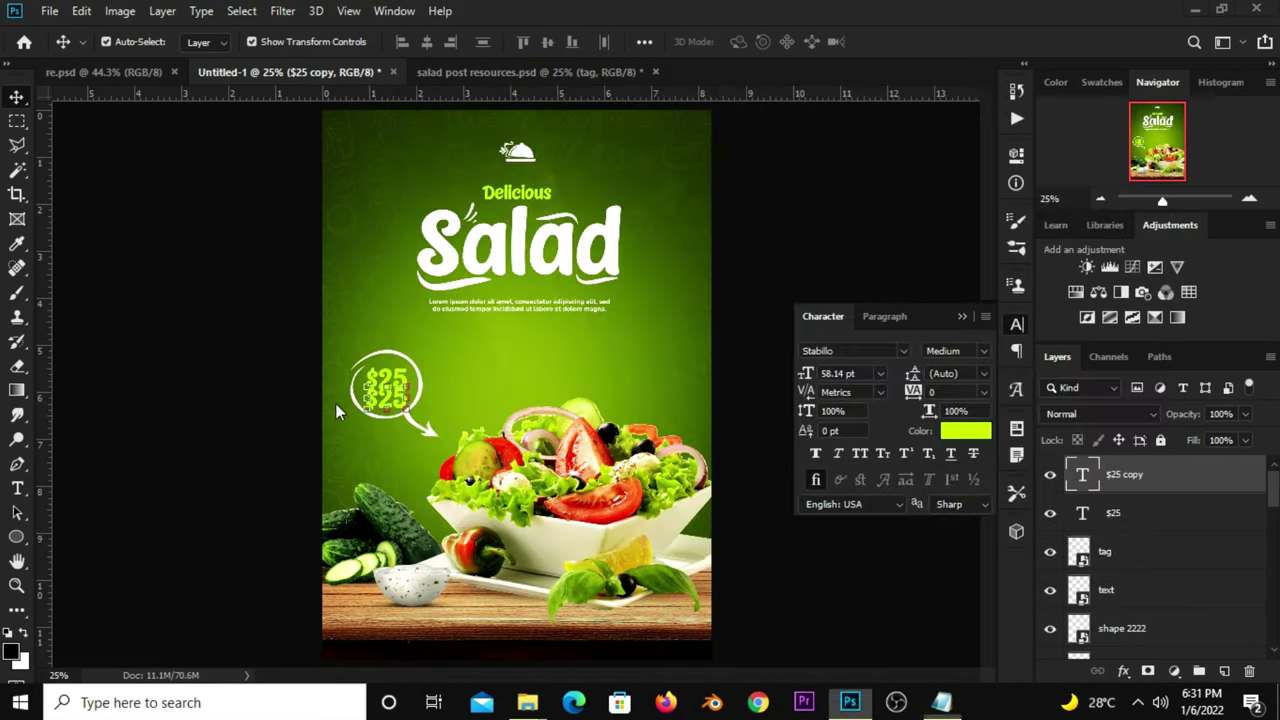
Select the Horizontal Type Tool
left_click(16, 489)
left_click(16, 489)
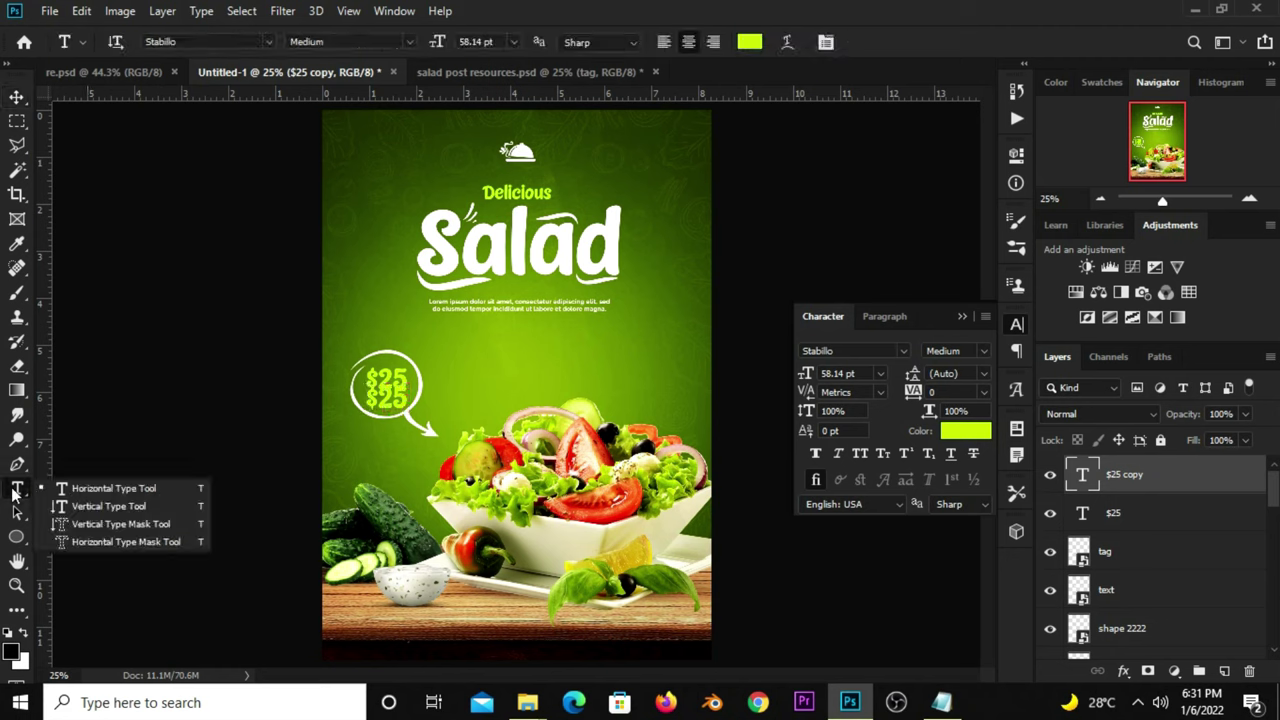
left_click(78, 490)
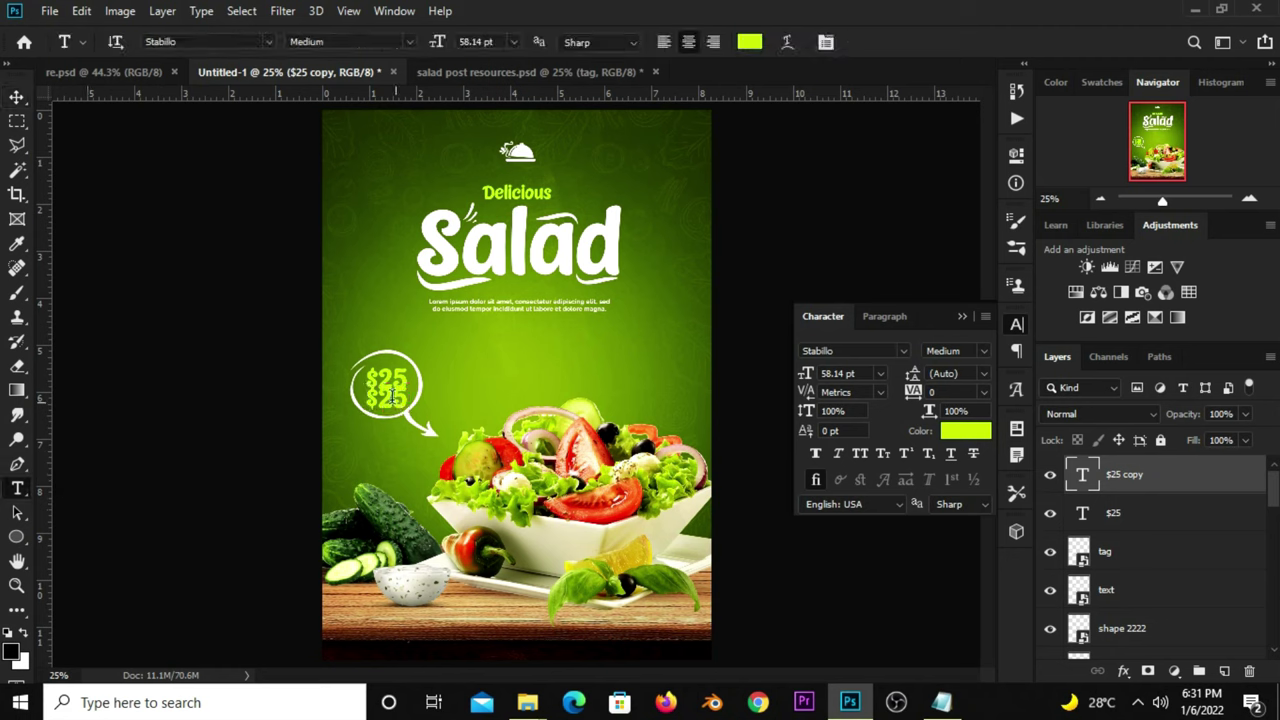
Rewrite the duplicate $25 as 'only' and colour it white ffffff
double_click(388, 398)
type("only")
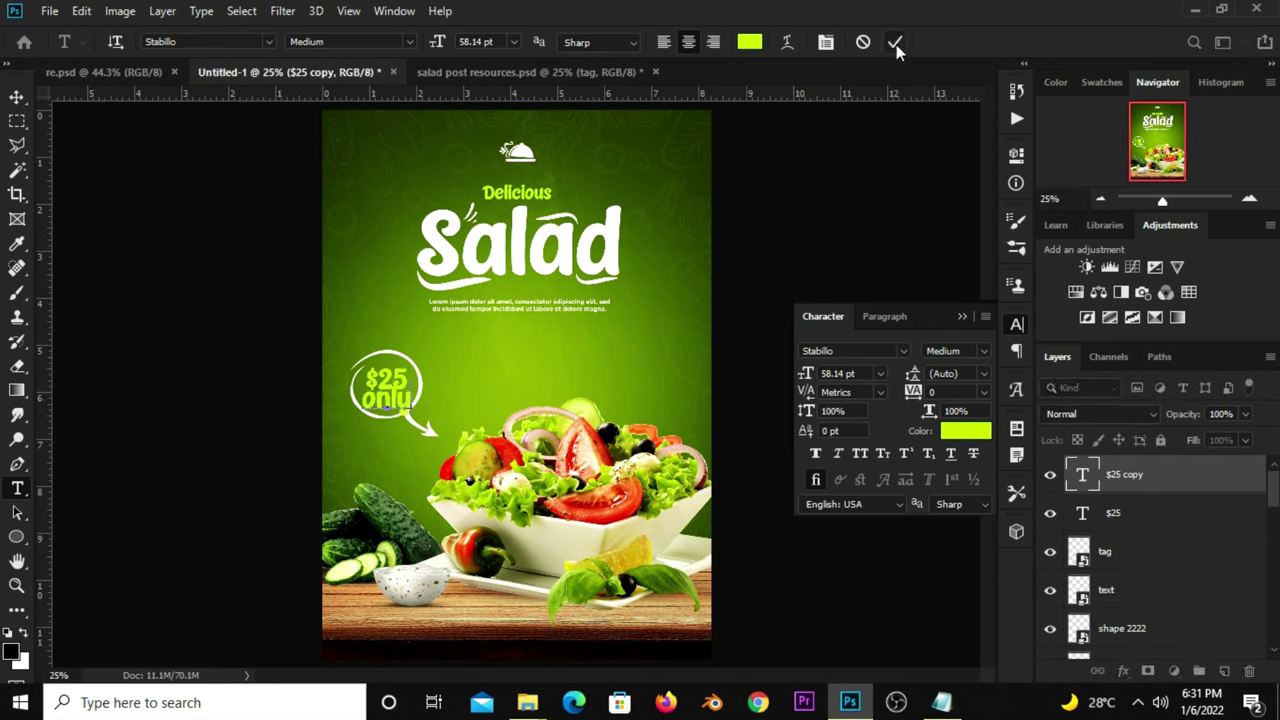
left_click(840, 155)
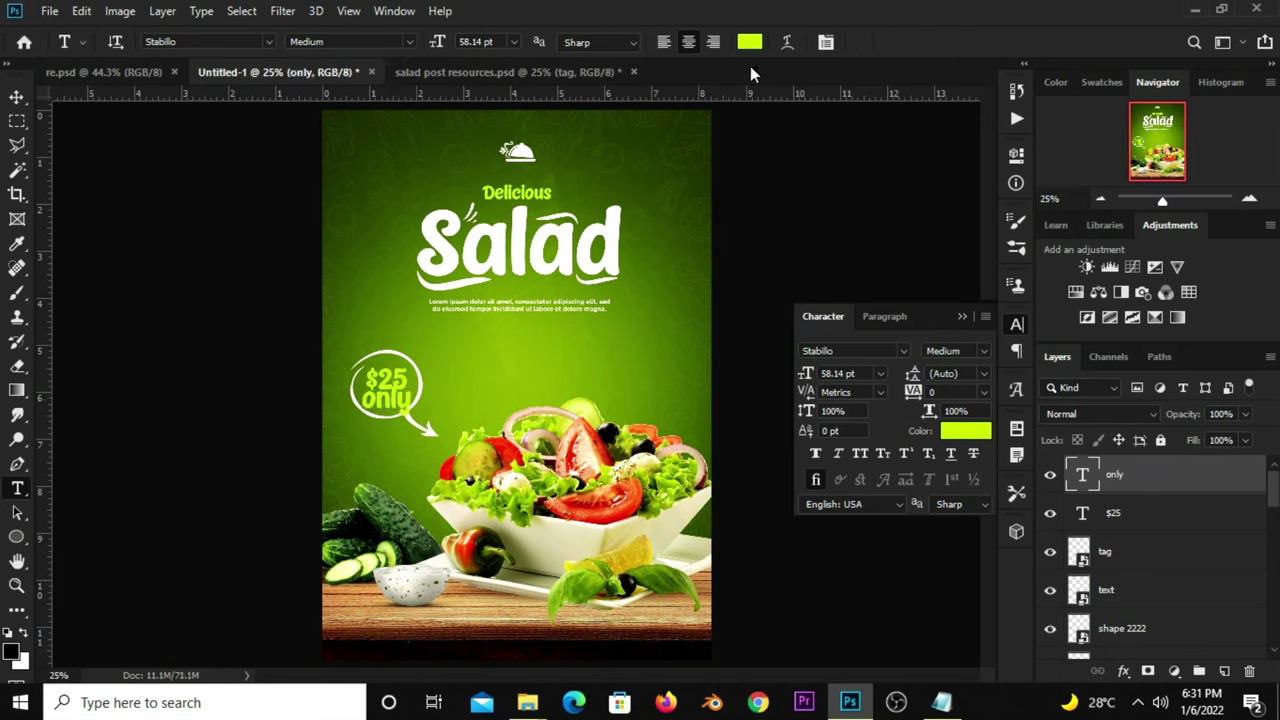
left_click(749, 42)
type("ffffff")
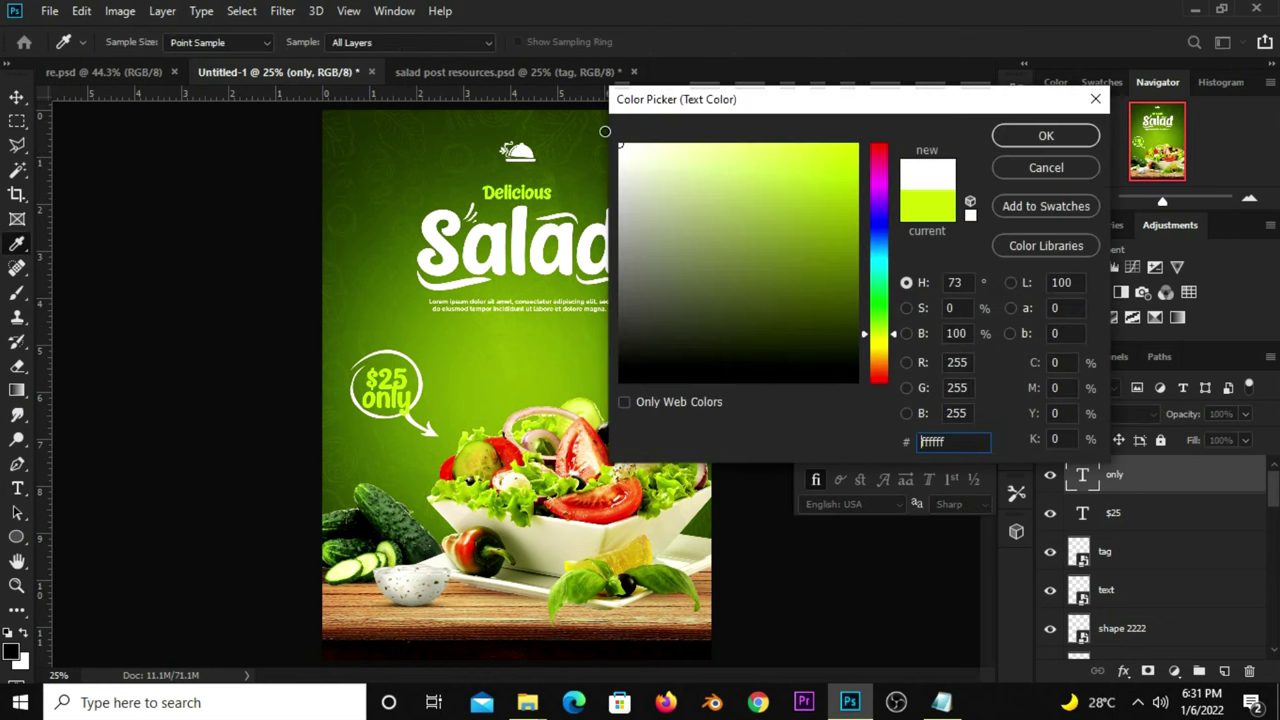
left_click(1045, 136)
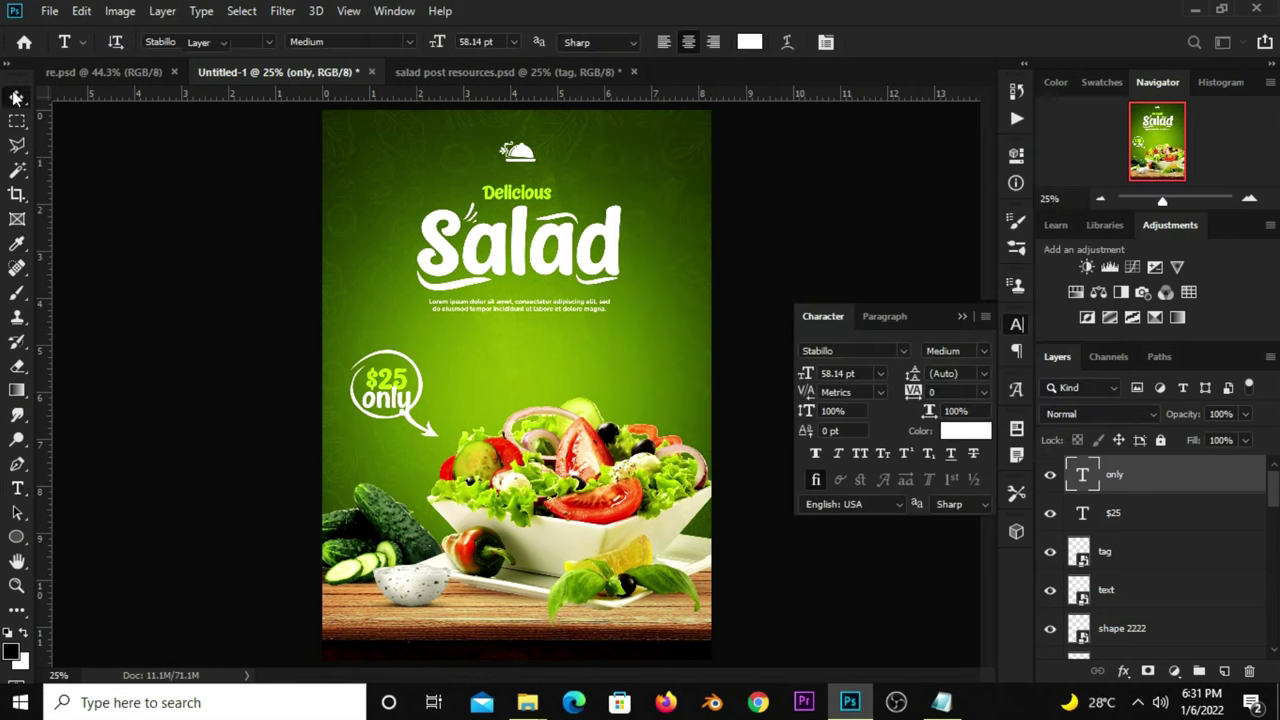
Scale 'only' down to about 83% and move it up under $25
left_click(17, 97)
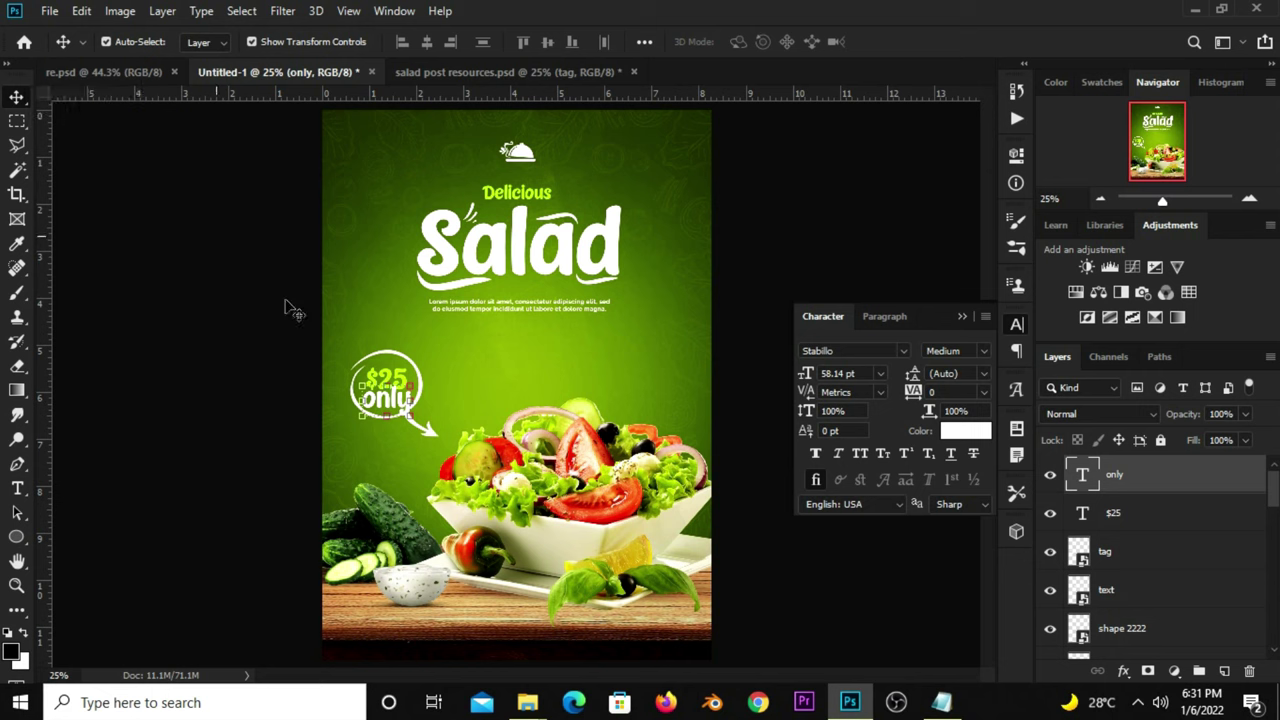
key("ctrl+t")
left_click_drag(410, 415, 390, 403)
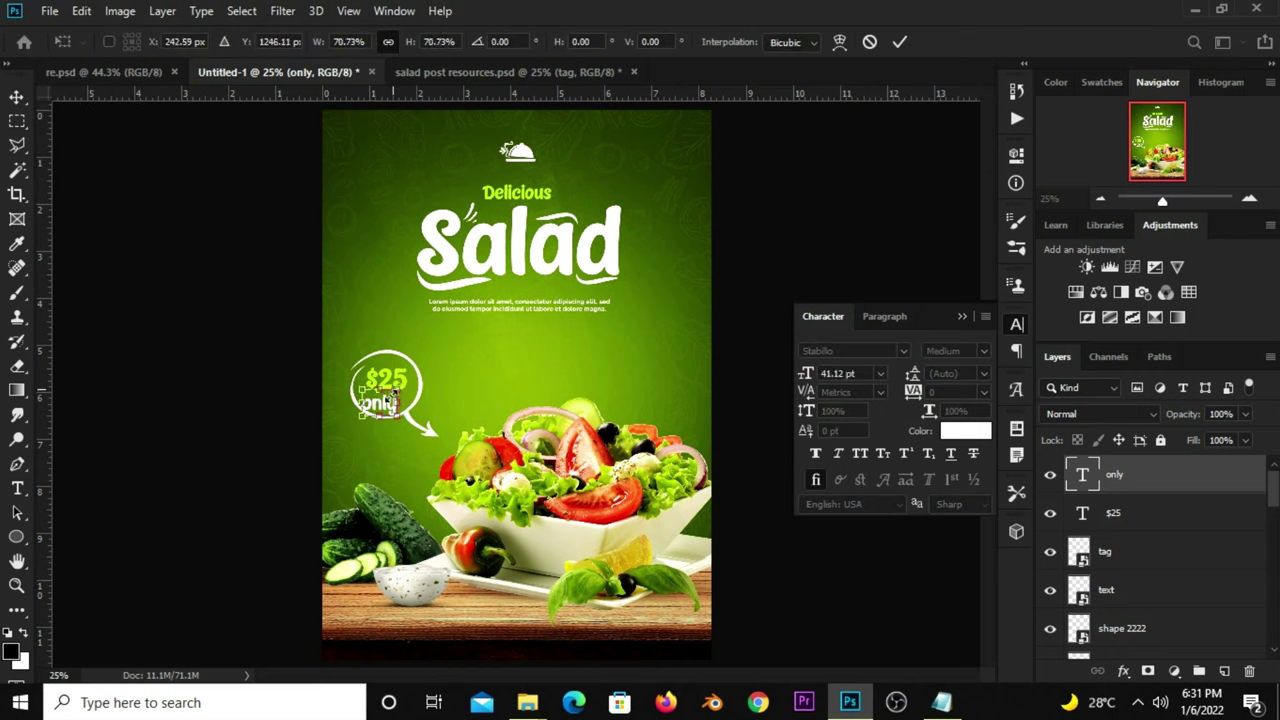
type("242")
key("Return")
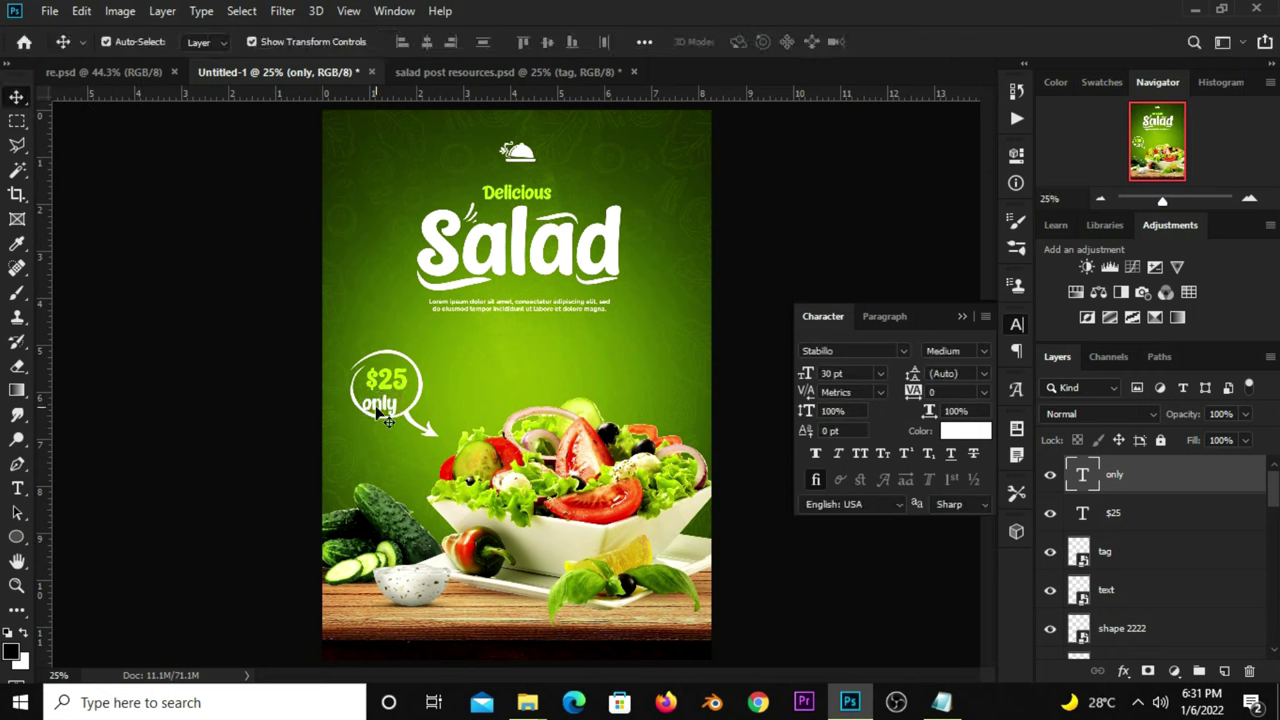
key("ctrl+z")
mouse_move(385, 418)
left_mouse_down()
mouse_move(405, 397)
mouse_move(393, 401)
left_mouse_up()
key("ctrl+t")
key("Return")
Deselect the only layer and close the Character panel
left_click(1107, 485, "ctrl")
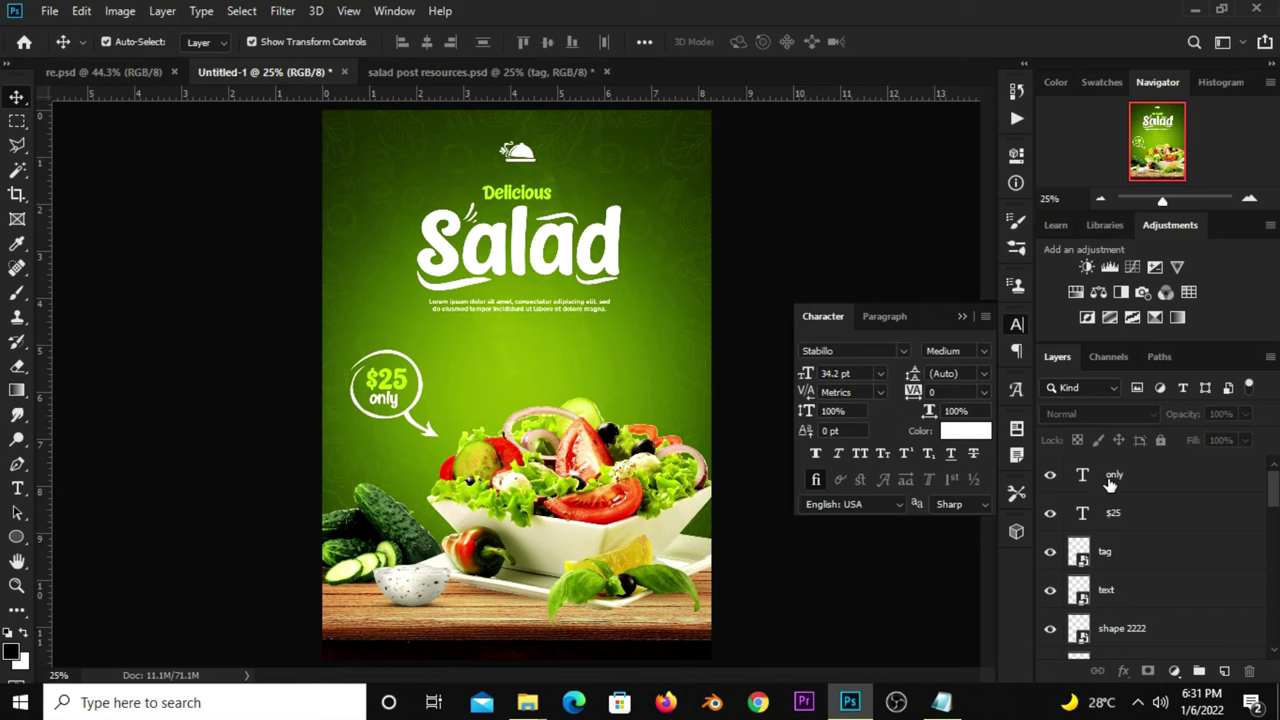
left_click(1131, 480)
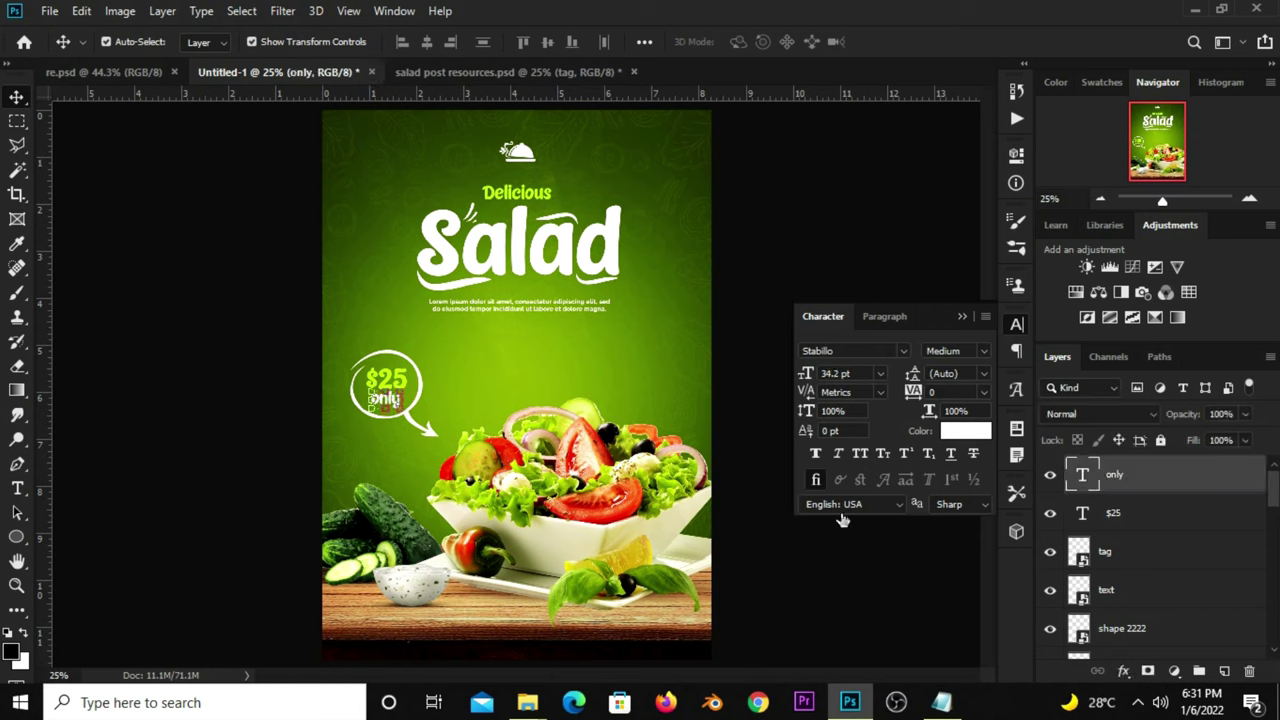
left_click(805, 590)
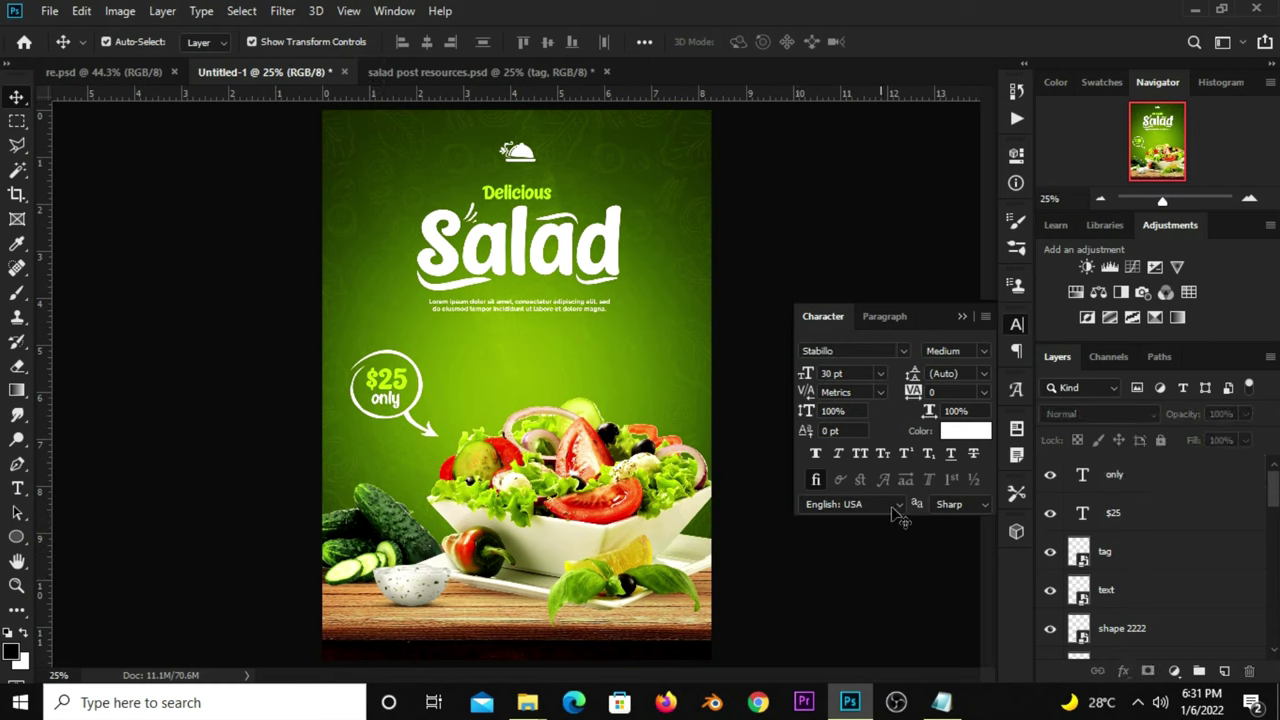
left_click(962, 317)
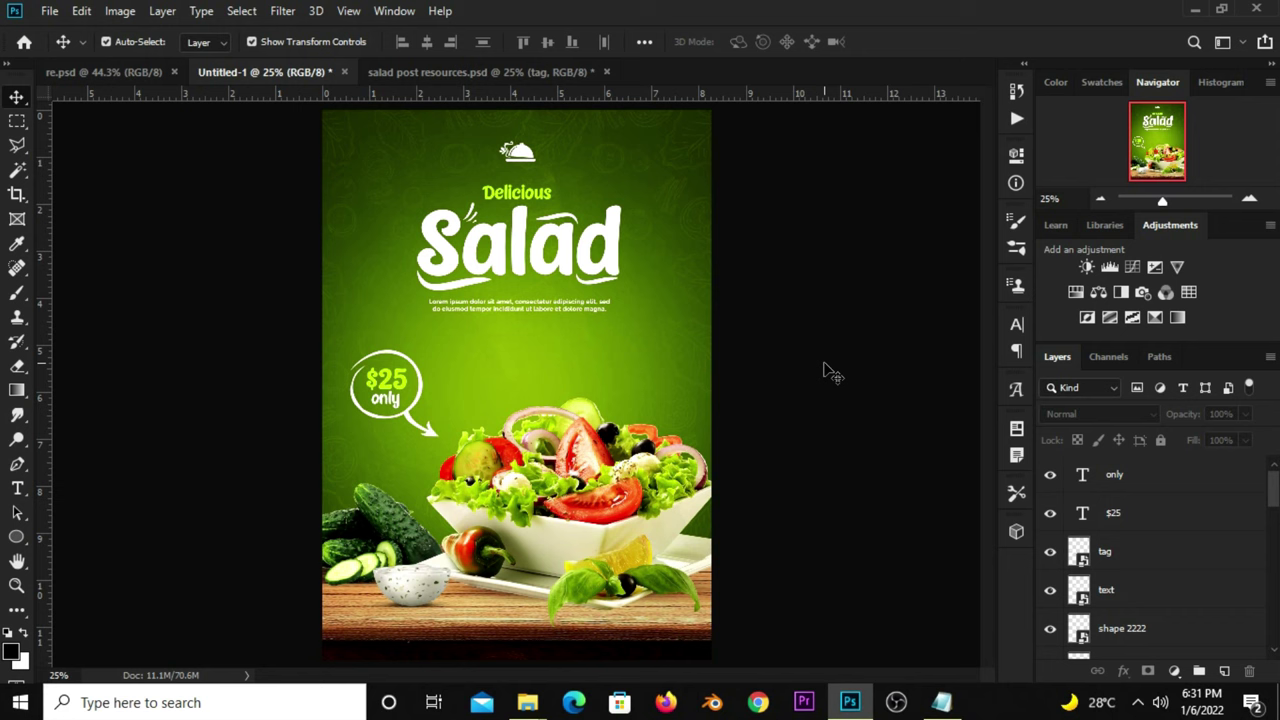
scroll(757, 420, "down", 1)
scroll(757, 420, "up", 1)
Draw a 444 by 105 px rectangle below the subtitle with 52.5 corner radius
left_click(16, 537)
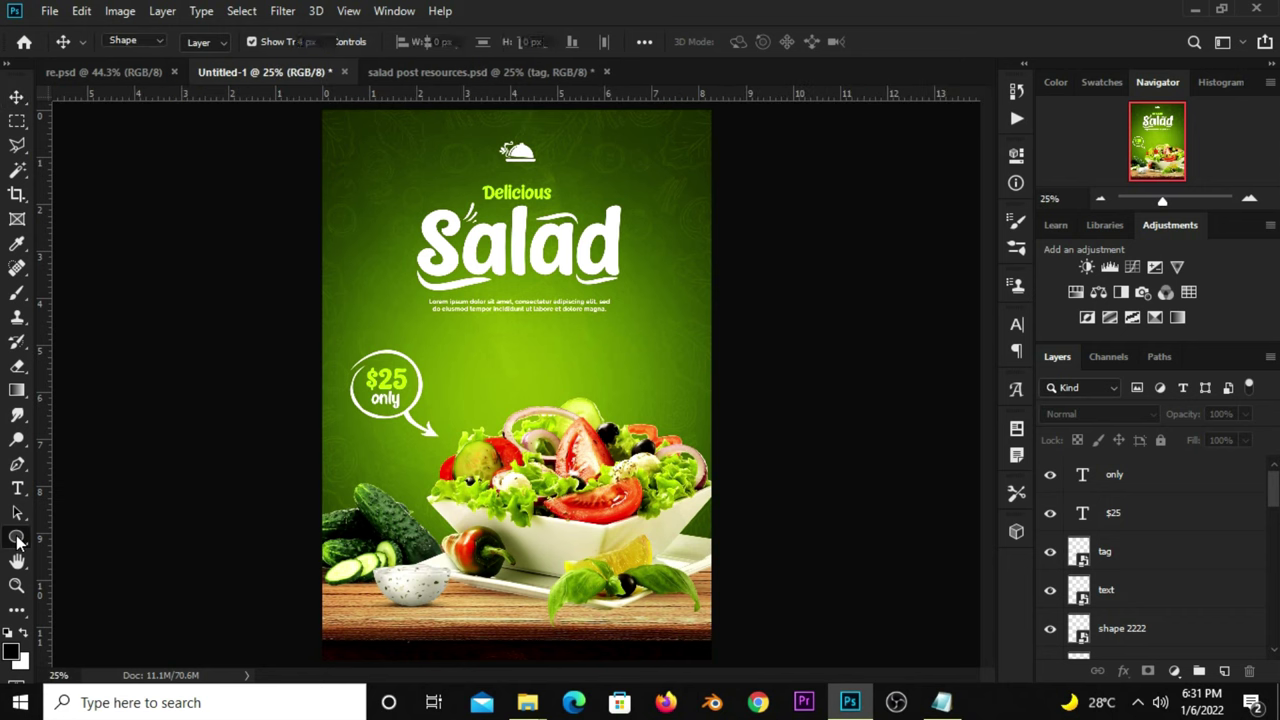
right_click(17, 540)
left_click(90, 537)
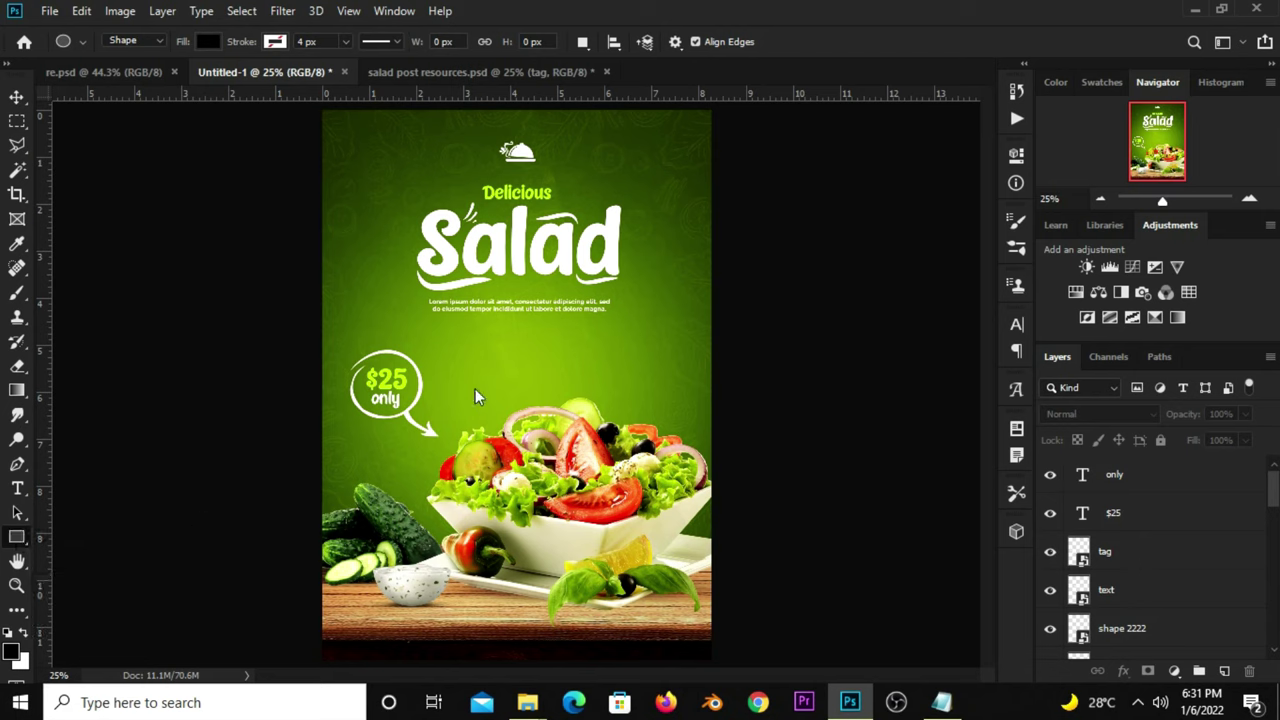
left_click_drag(459, 322, 565, 342)
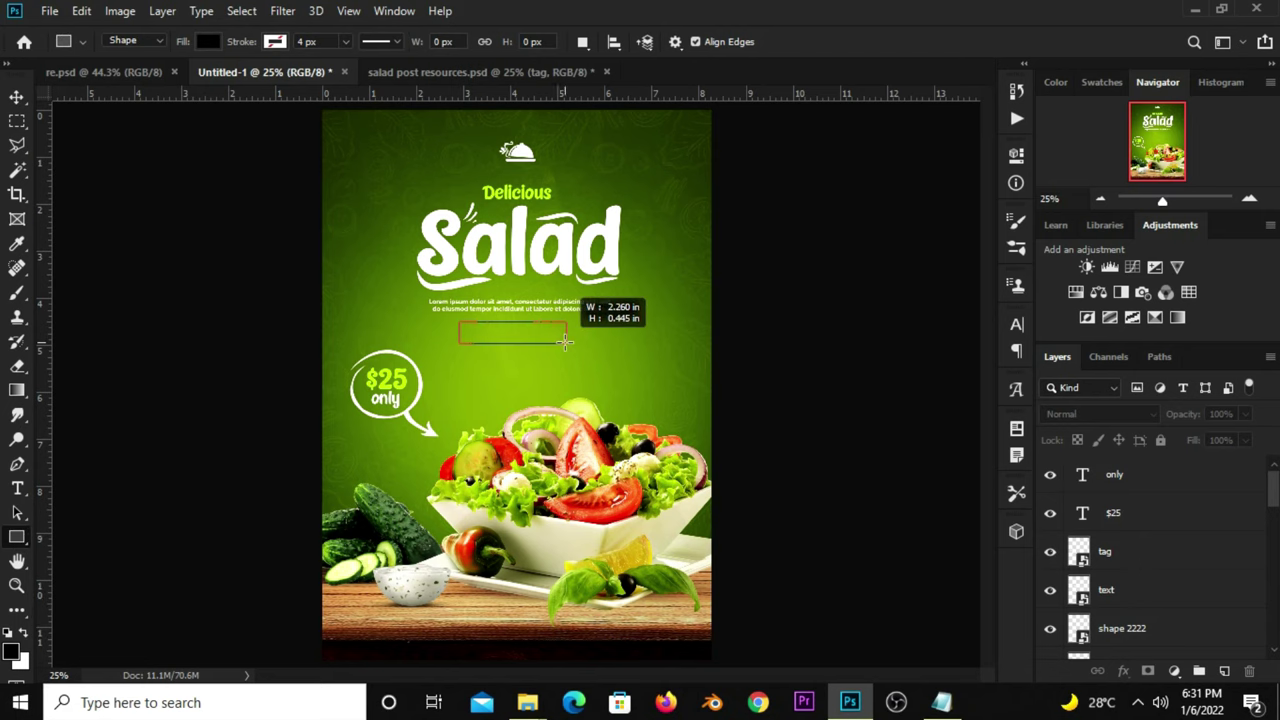
left_click_drag(565, 342, 565, 345)
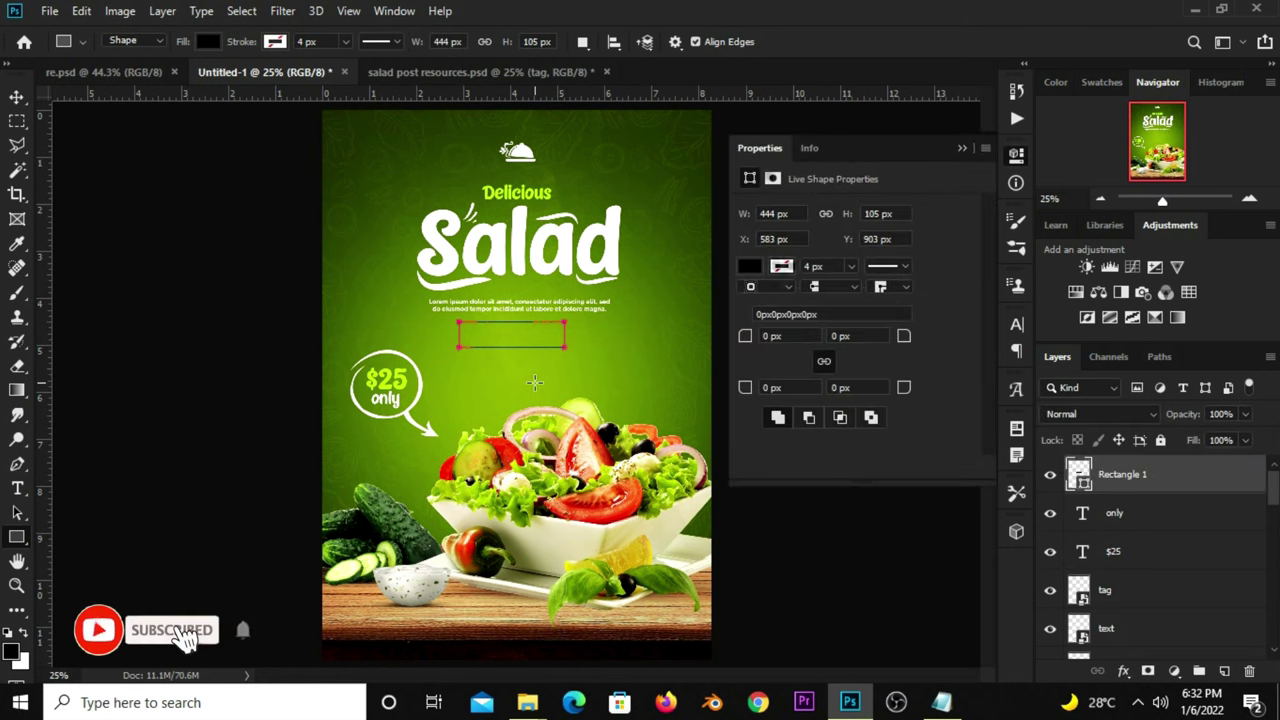
left_click(904, 339)
type("52.5")
Fill the rounded rectangle with green 3c5204 sampled from the poster
left_click(749, 266)
left_click(930, 302)
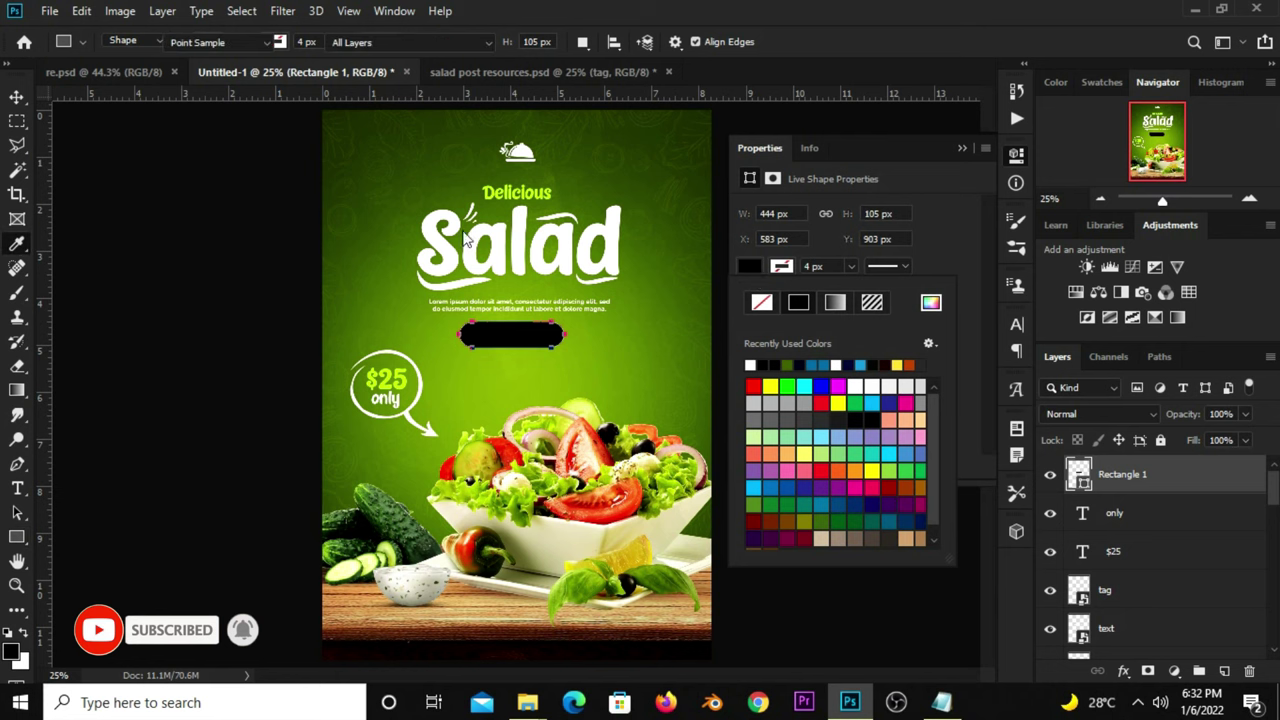
left_click(380, 130)
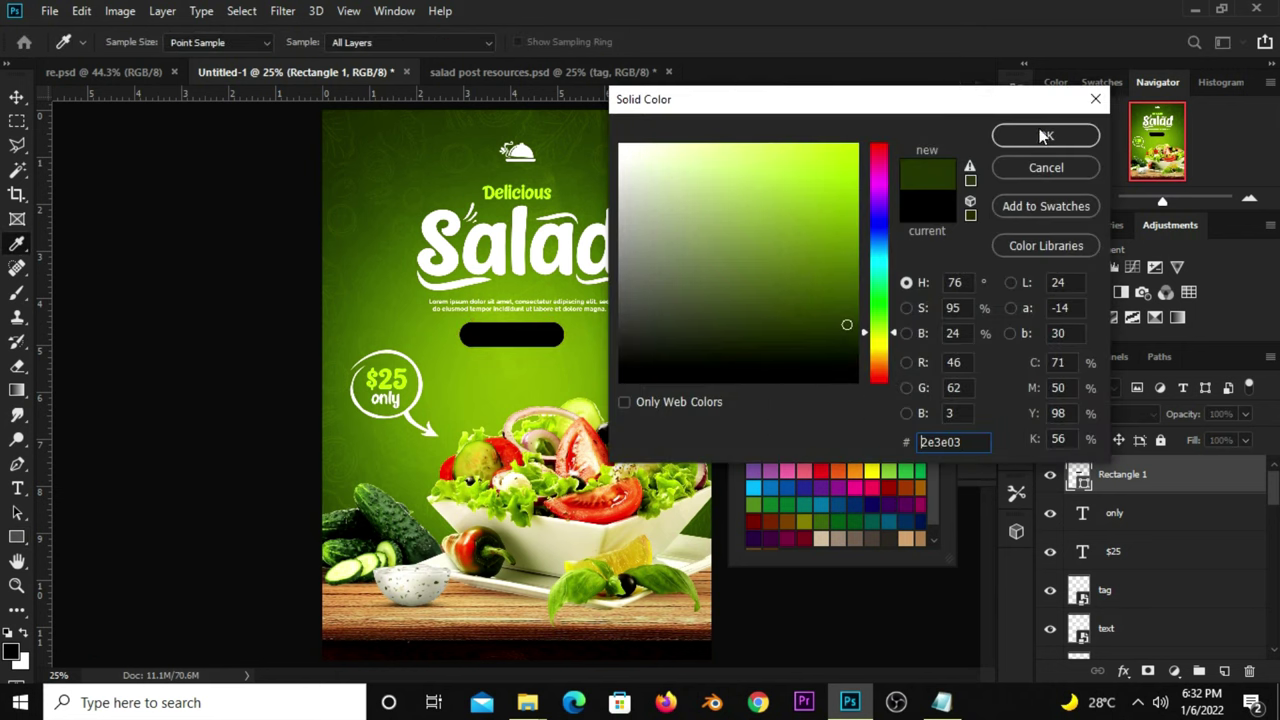
left_click(992, 140)
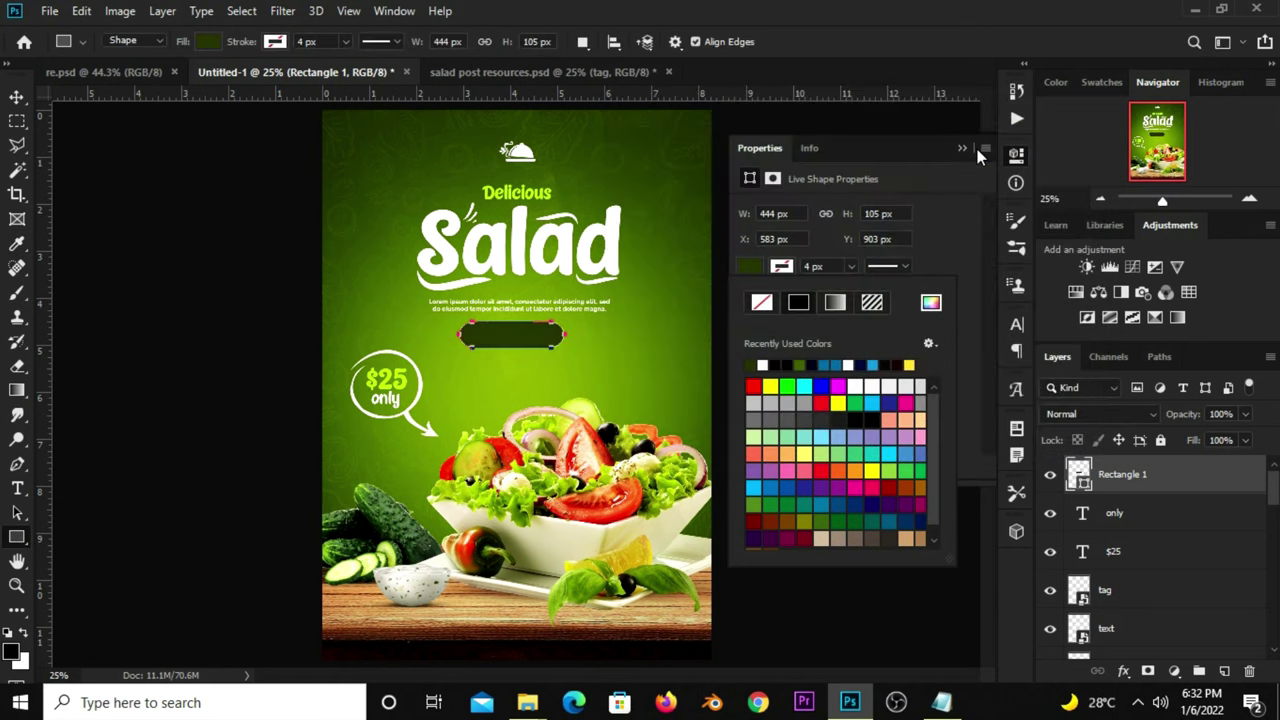
left_click(930, 304)
left_click(397, 172)
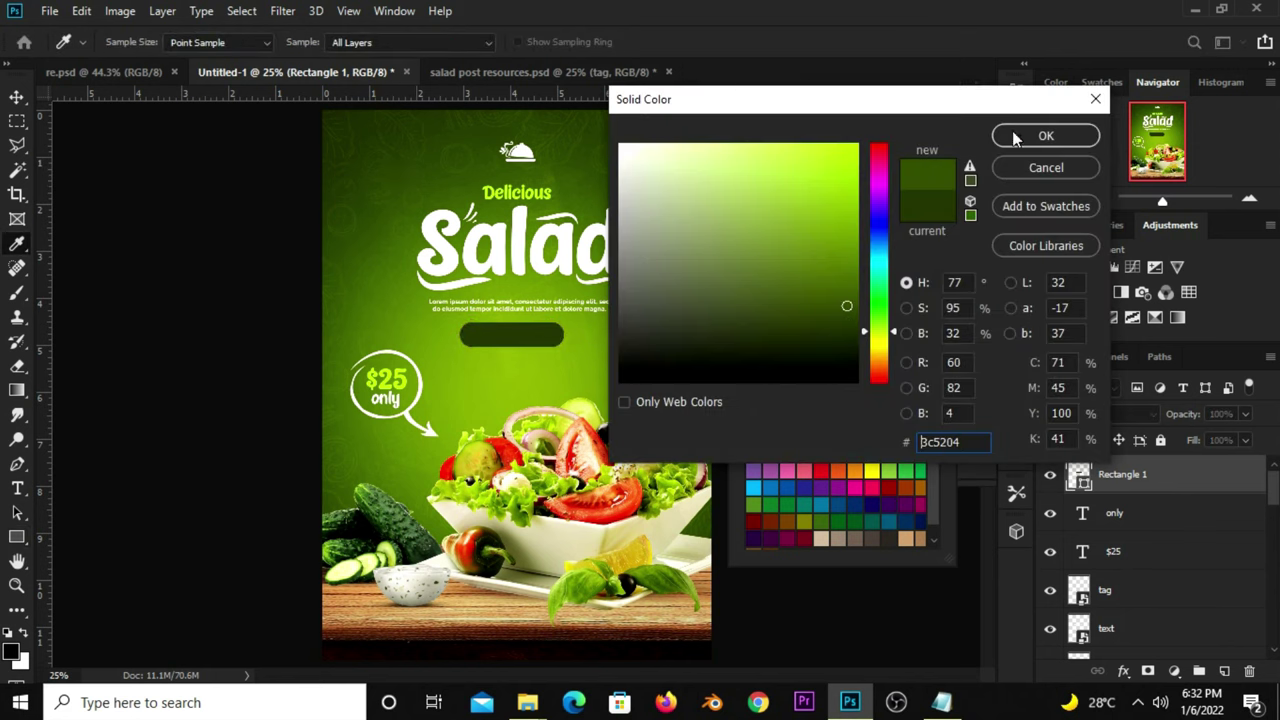
left_click(1015, 138)
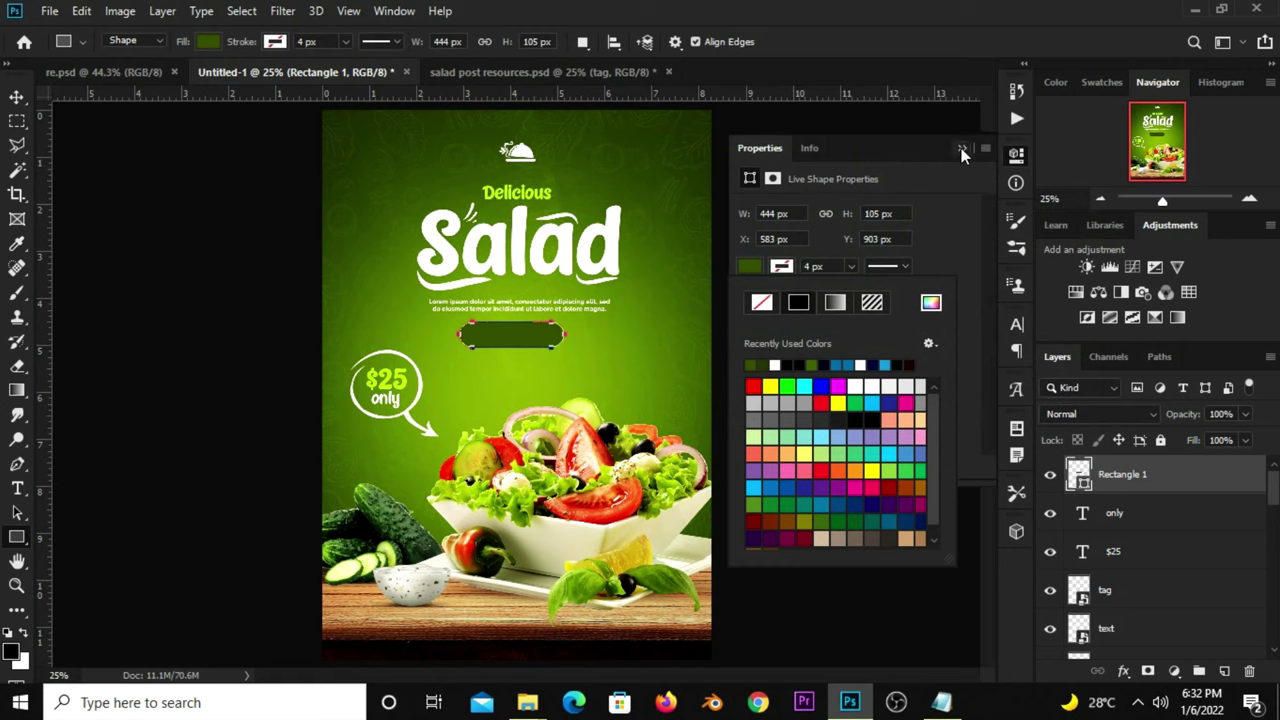
left_click(962, 150)
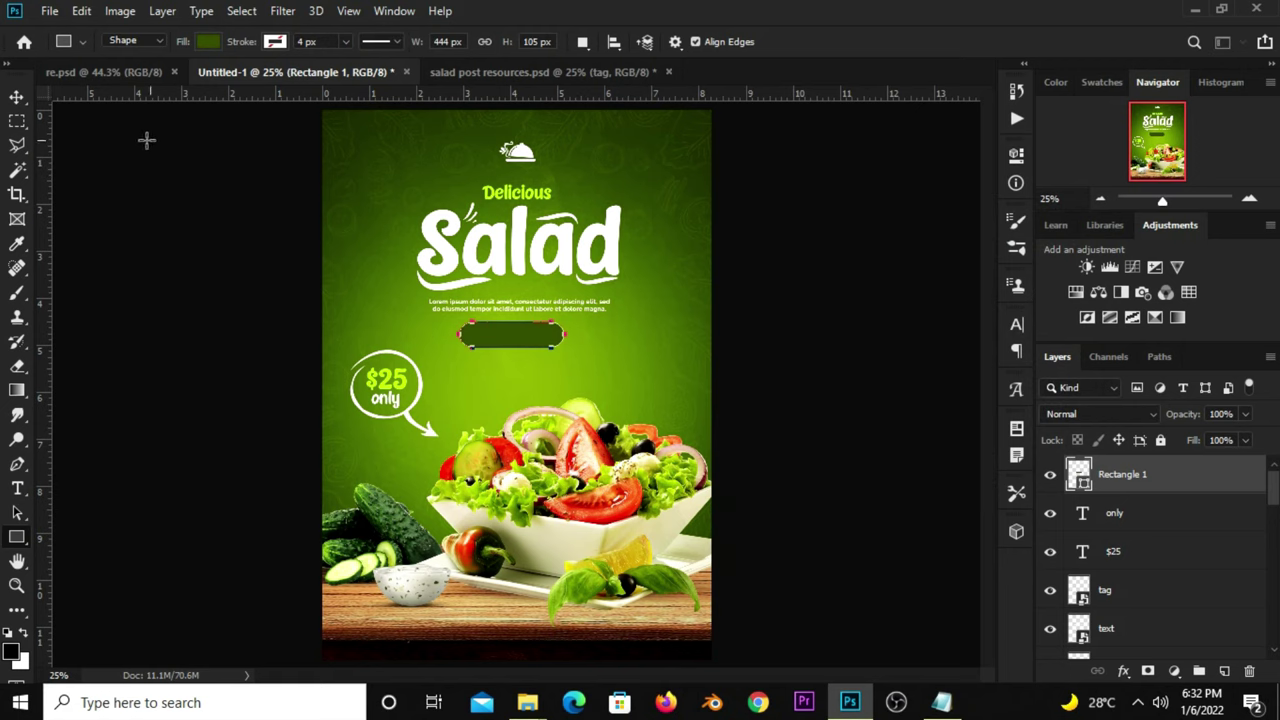
Centre the button rectangle horizontally on the canvas using a select-all reference
key("v")
left_click(204, 186)
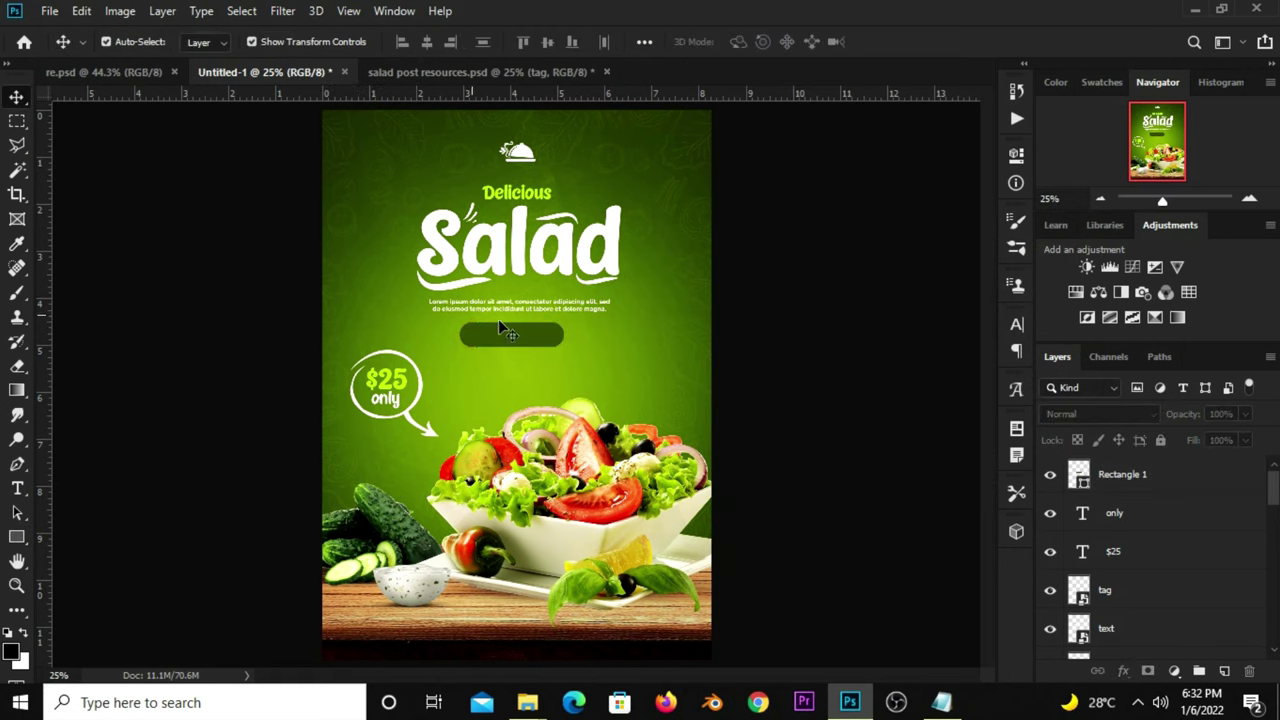
left_click(510, 338)
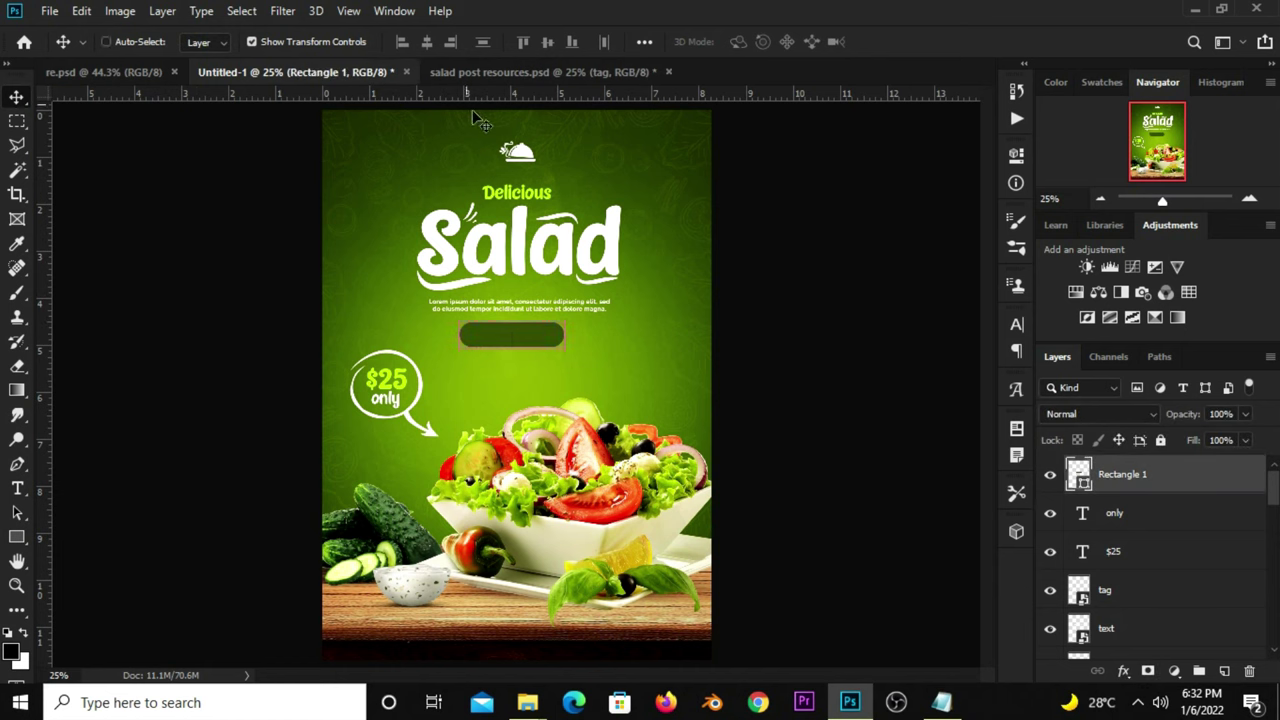
key("ctrl+a")
left_click(427, 42)
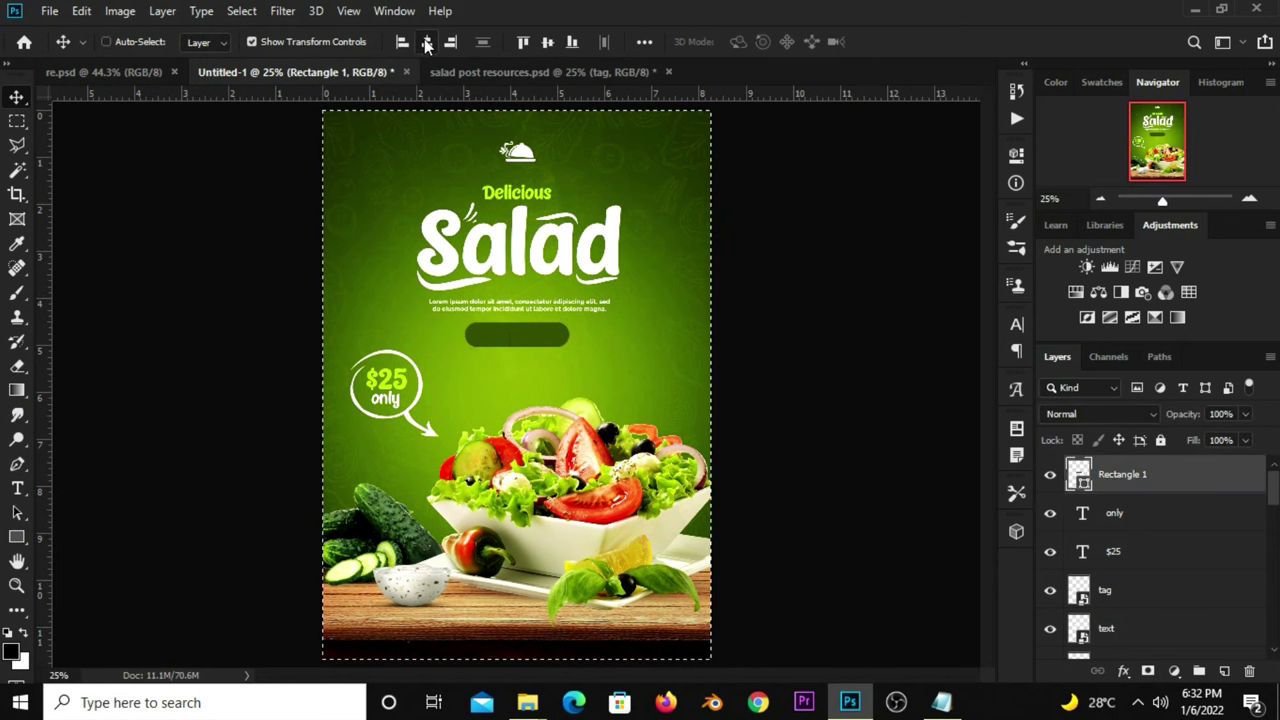
key("ctrl+d")
Select and then deselect the $25 price text layer
left_click(781, 366)
left_click(393, 383)
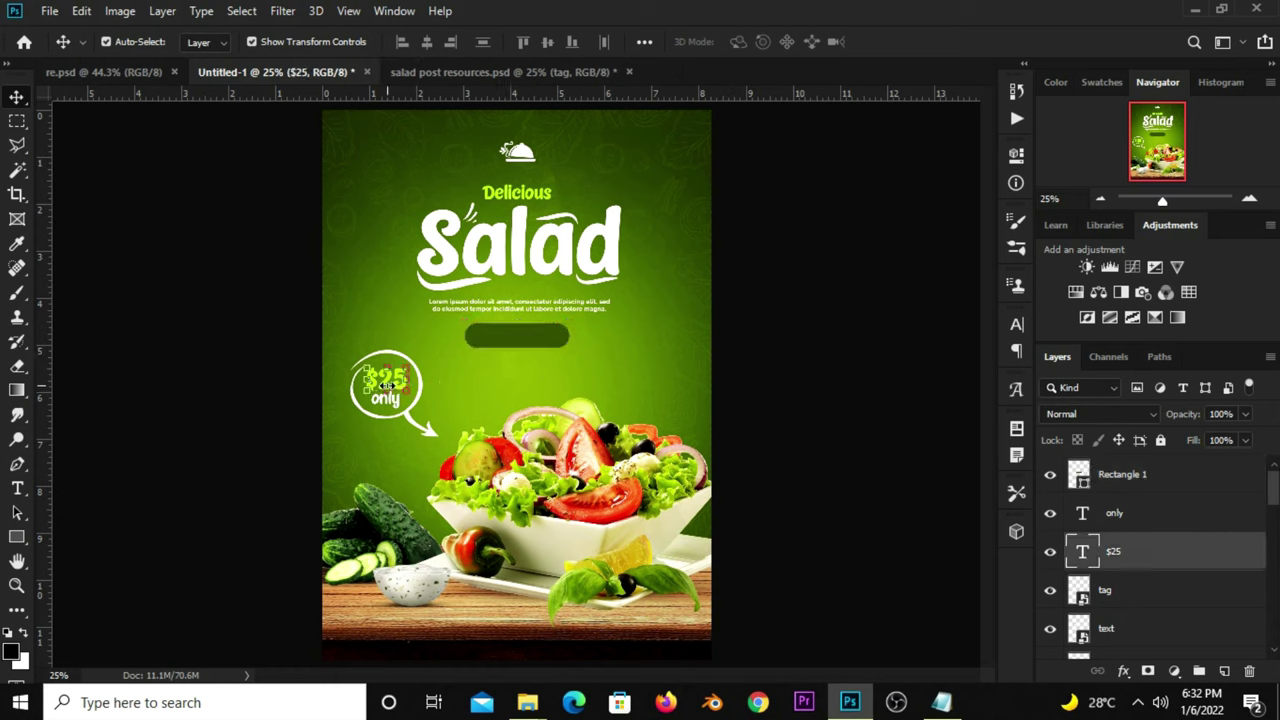
left_click(272, 420)
key("t")
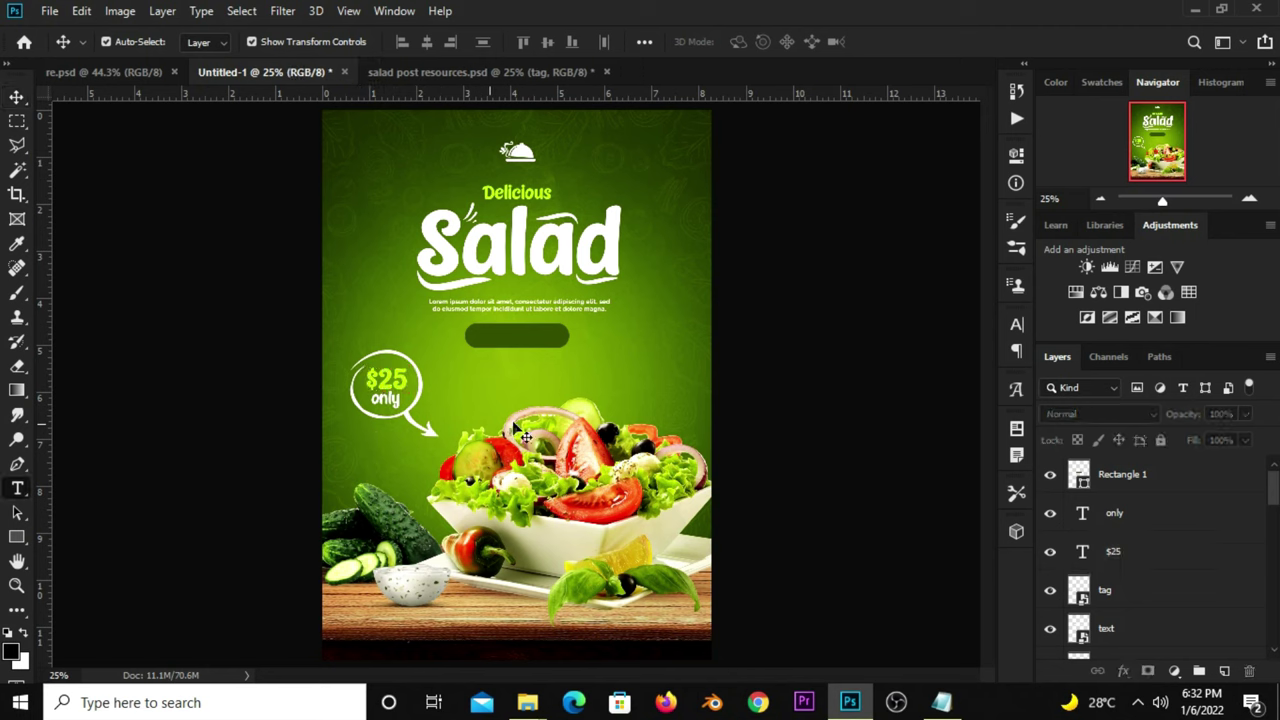
Type the text ORDER NOW in a new text layer
left_click(491, 369)
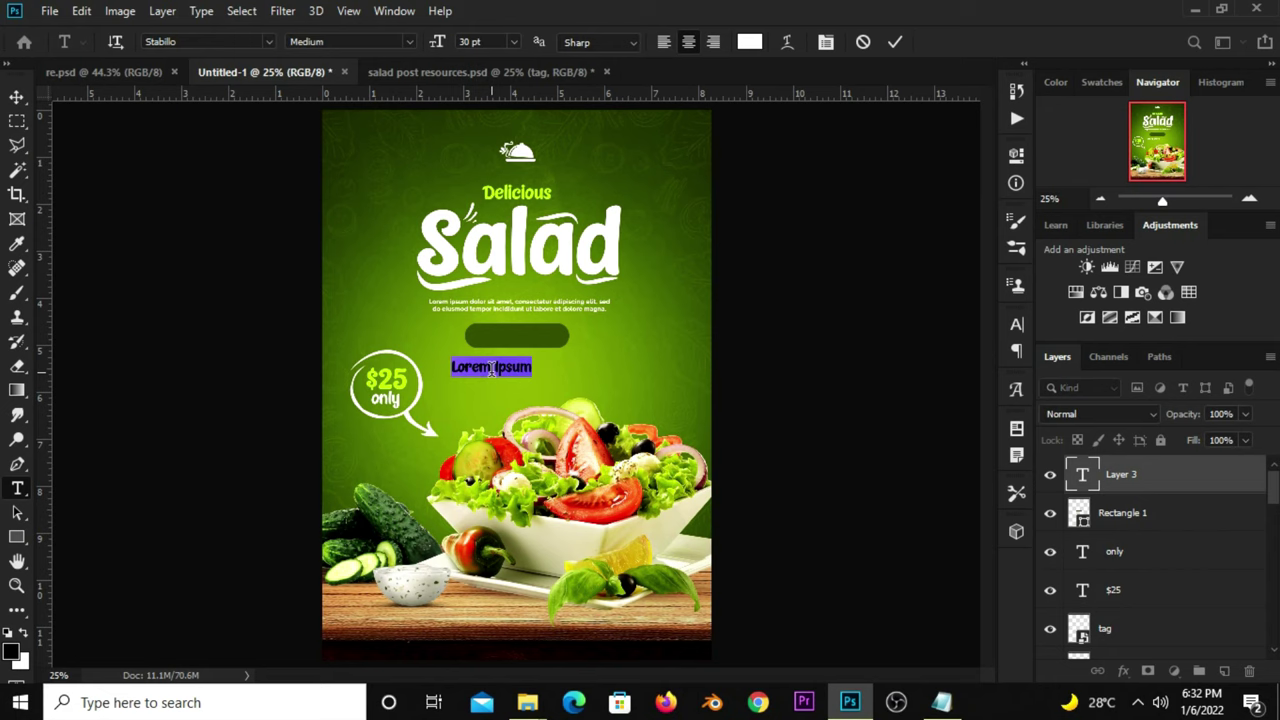
left_click(491, 368)
key("ctrl+a")
type("ORDER")
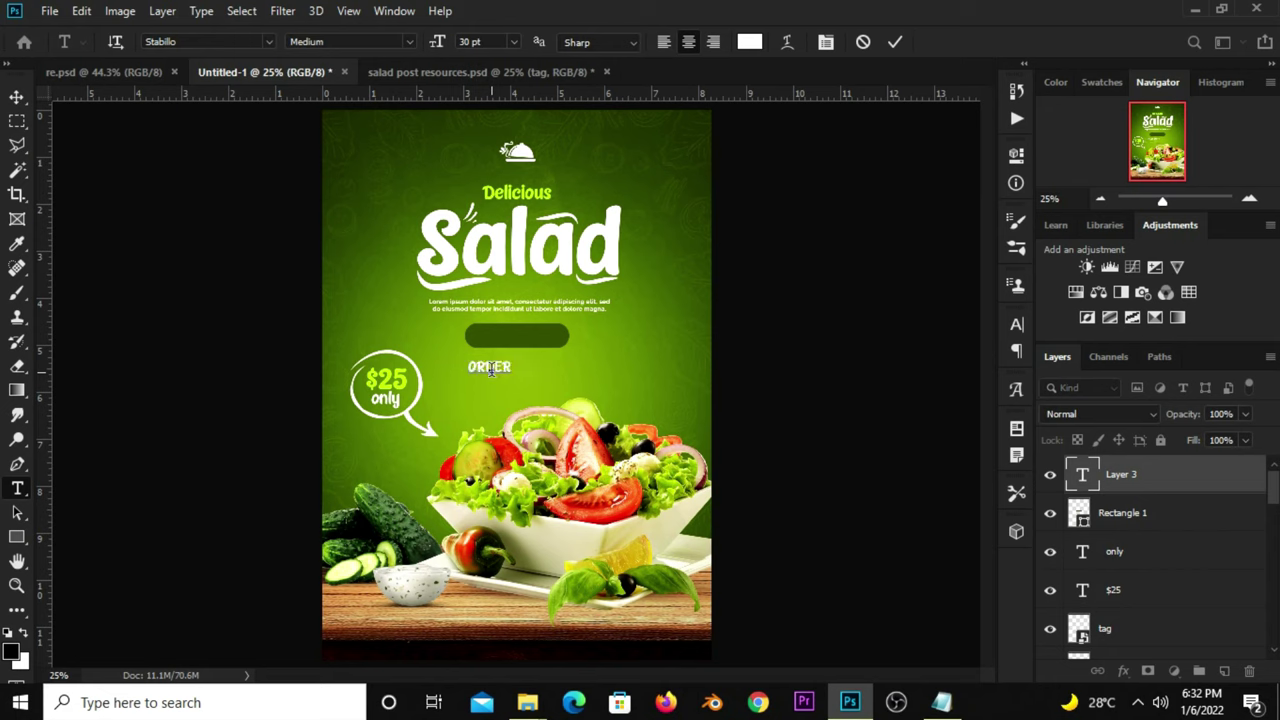
type(" NOW")
left_click(893, 44)
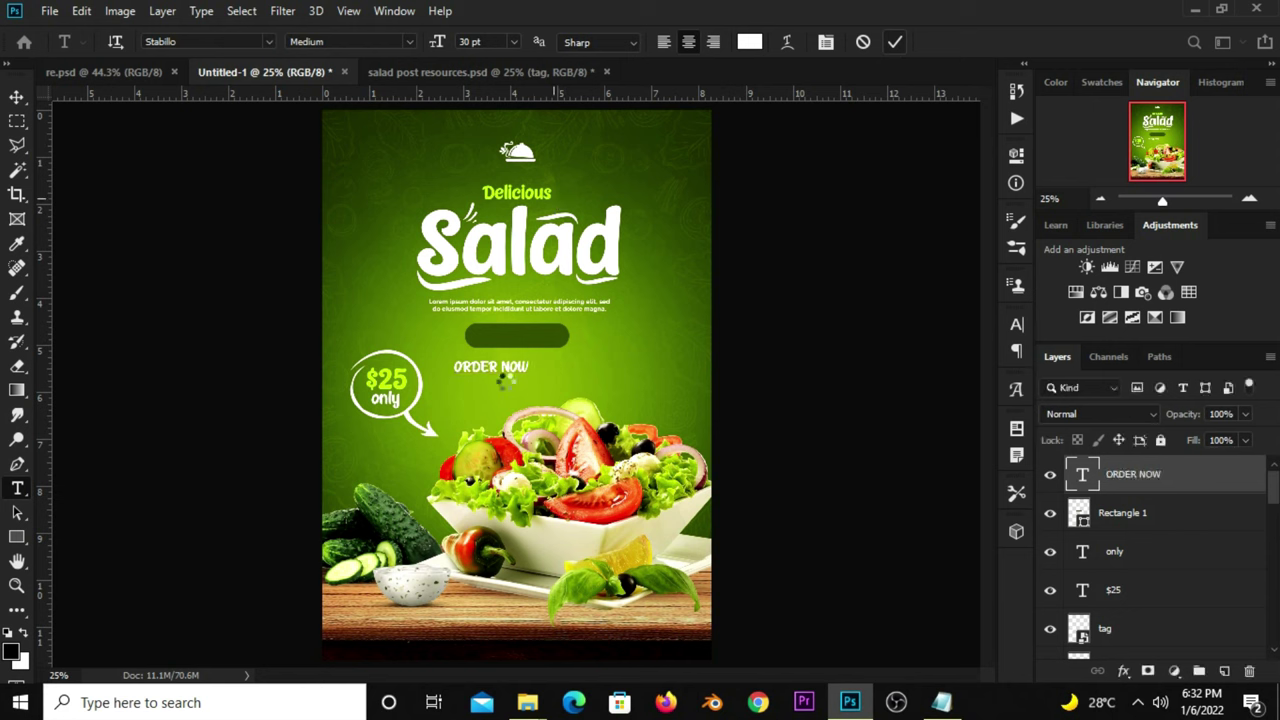
Move ORDER NOW onto the green button and shrink it to about 91%
key("v")
left_click_drag(513, 367, 545, 345)
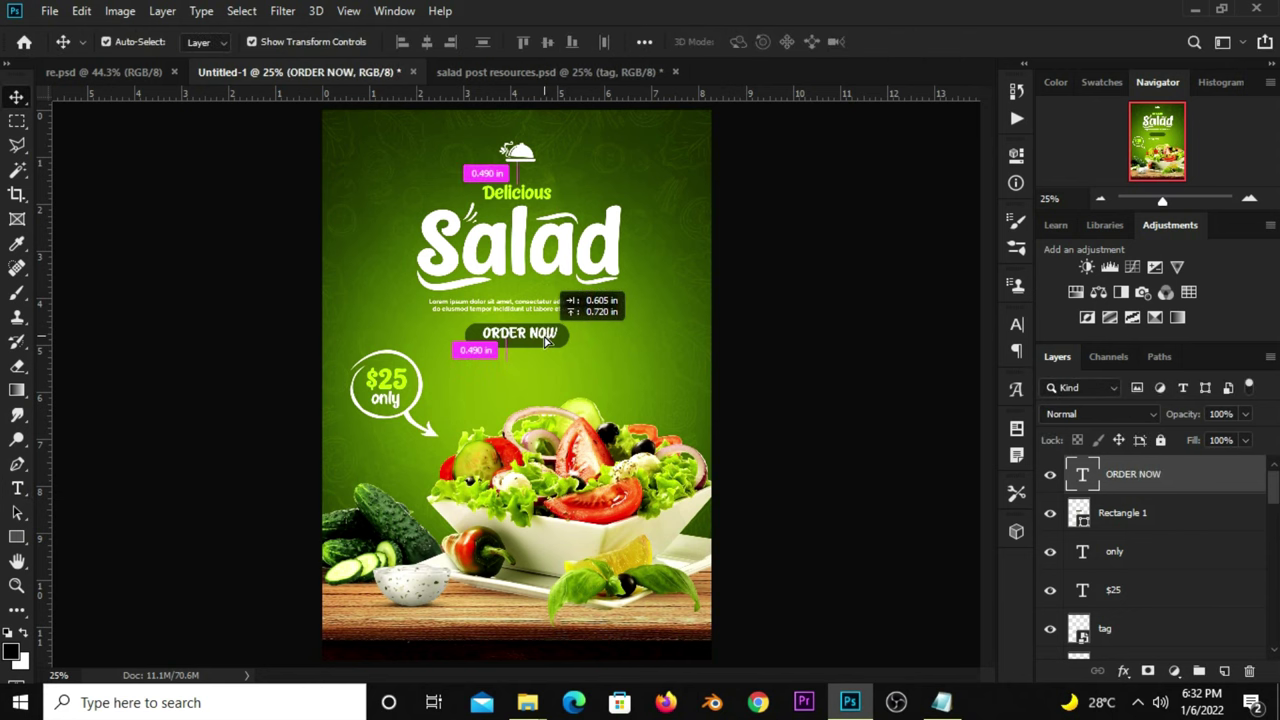
key("ctrl+t")
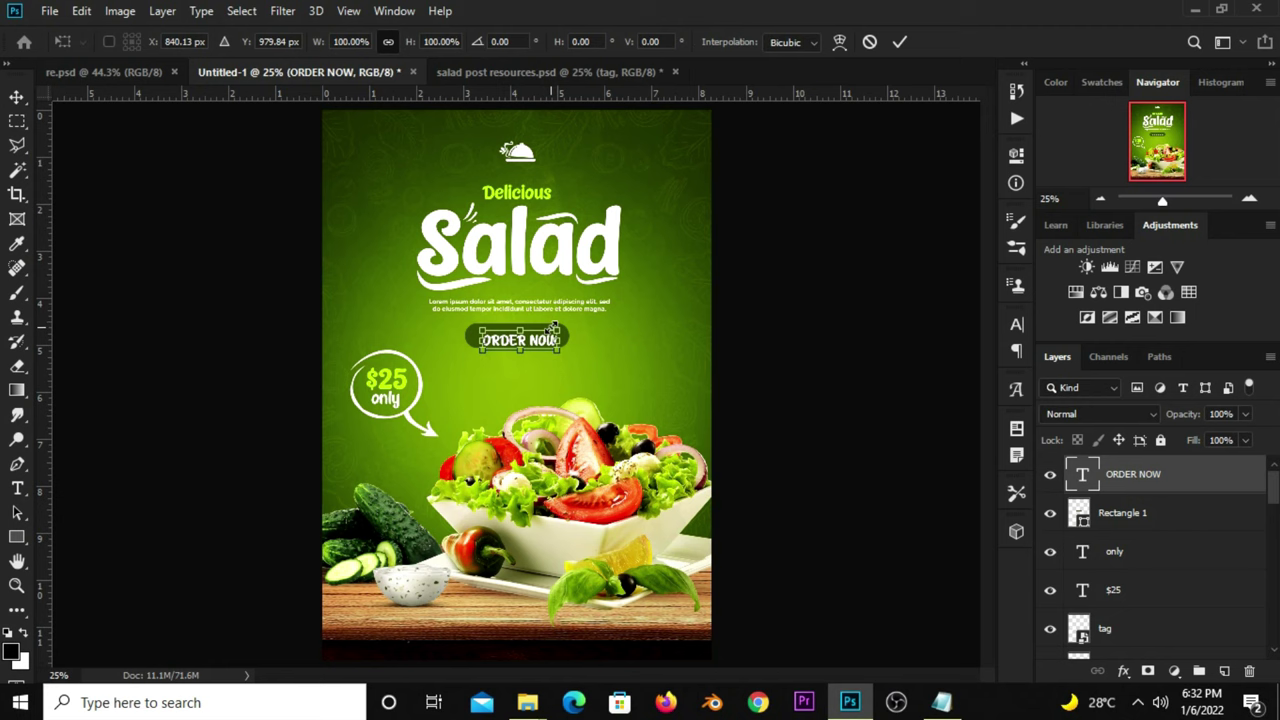
left_click_drag(557, 333, 549, 331)
key("Return")
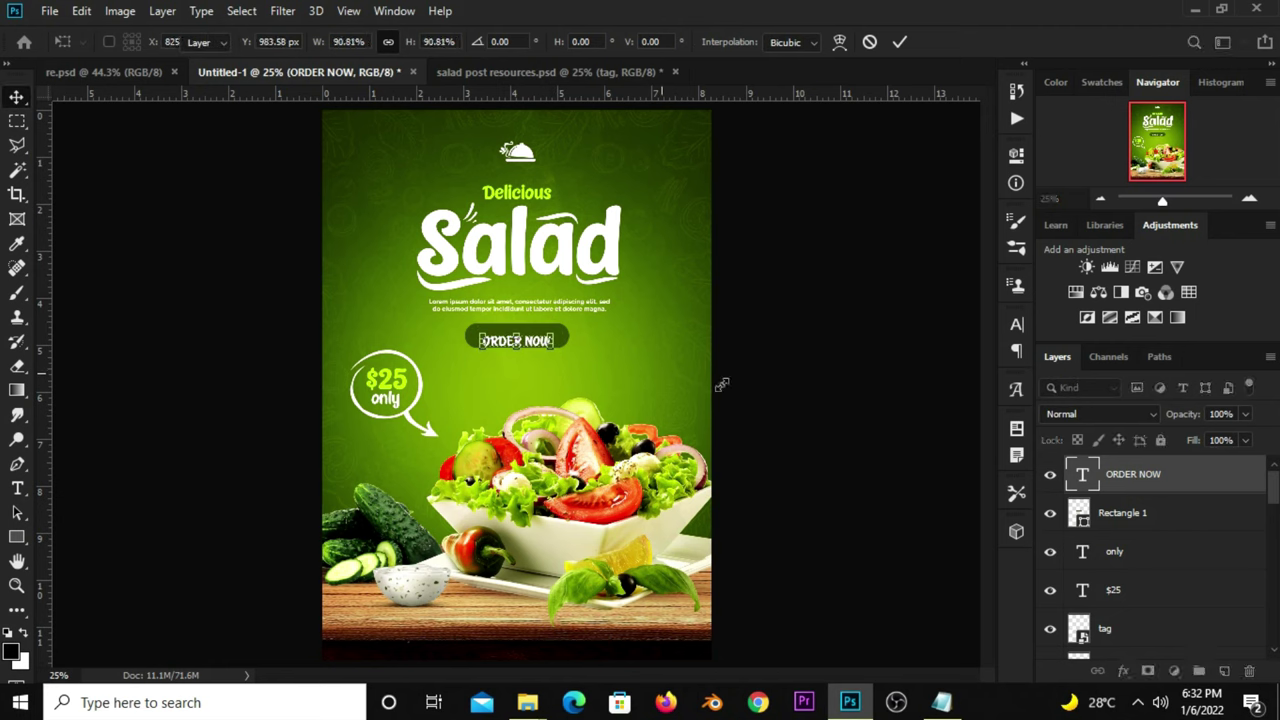
Centre ORDER NOW horizontally and vertically on the button rectangle
left_click(1143, 515, "shift")
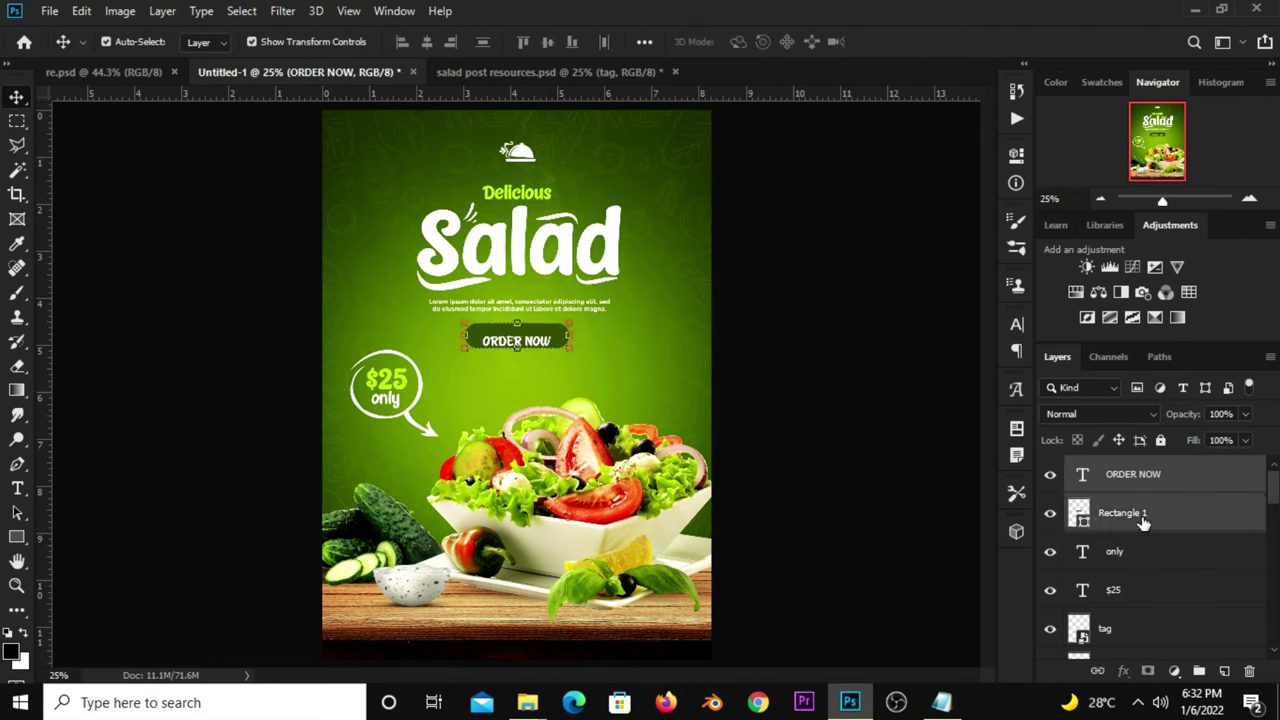
left_click(645, 42)
left_click(701, 91)
left_click(587, 91)
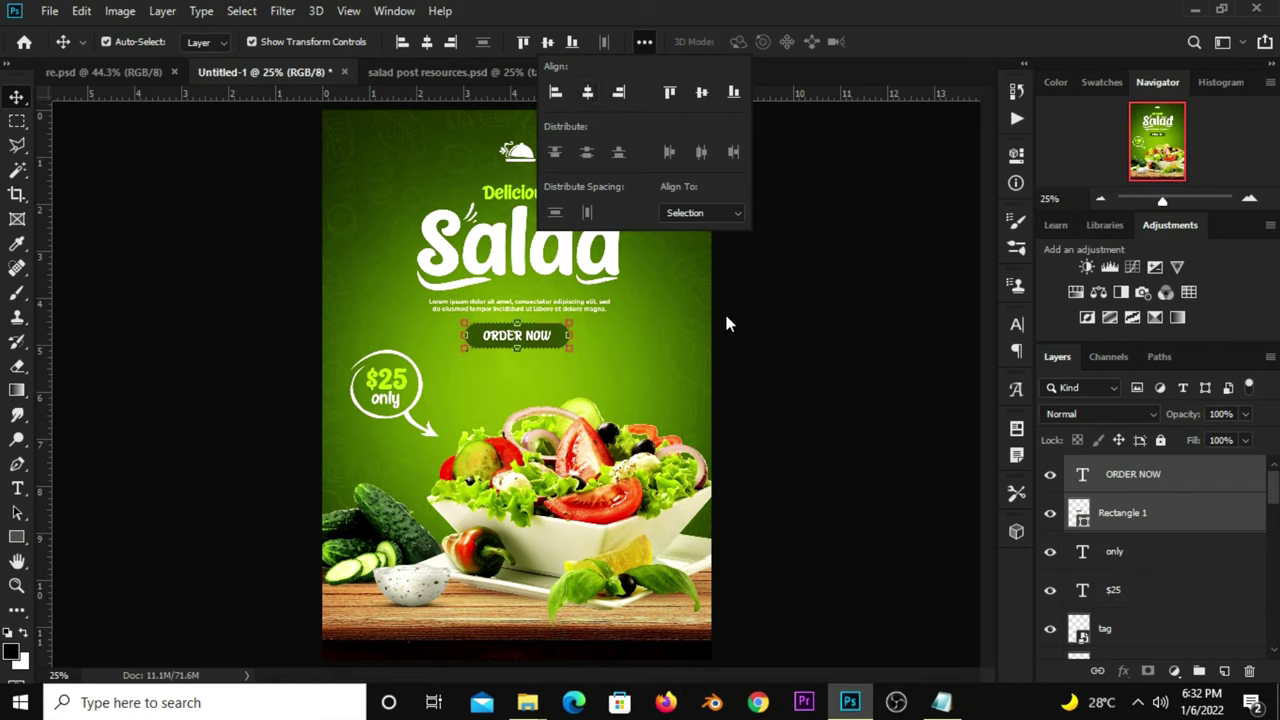
left_click(726, 322)
Group the ORDER NOW text with the button shape
left_click(1133, 490)
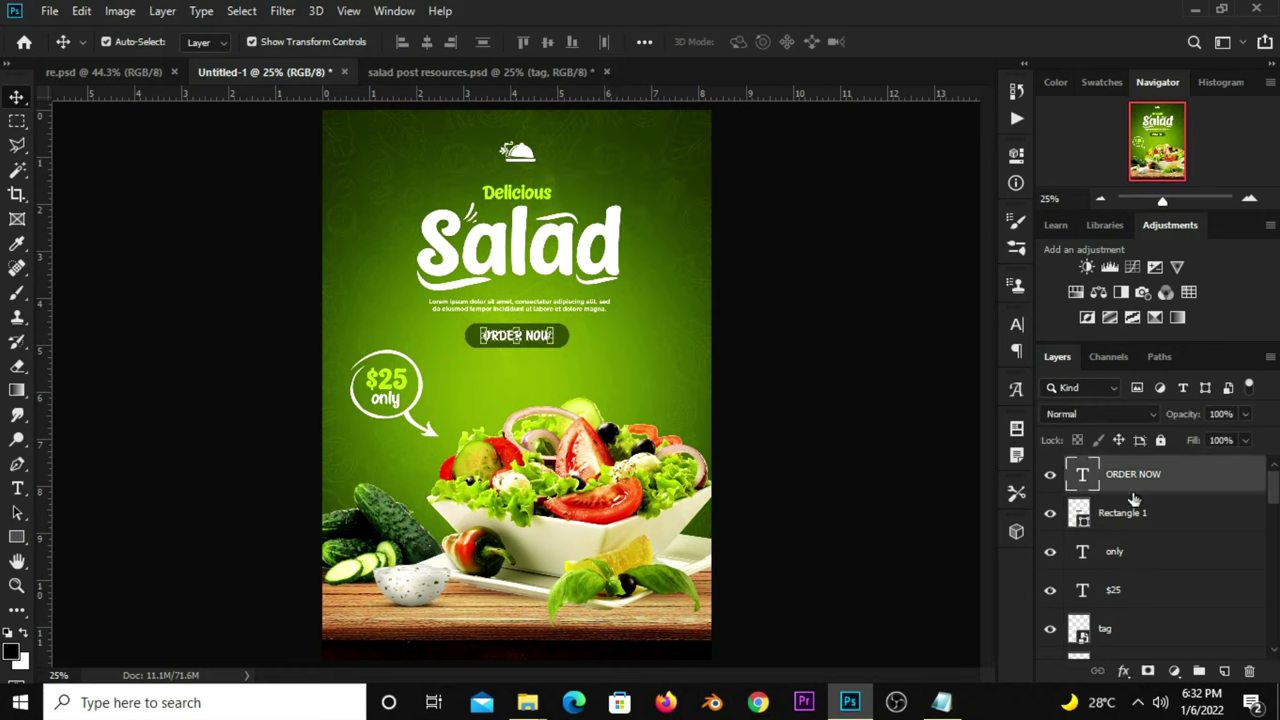
left_click(1138, 481, "shift")
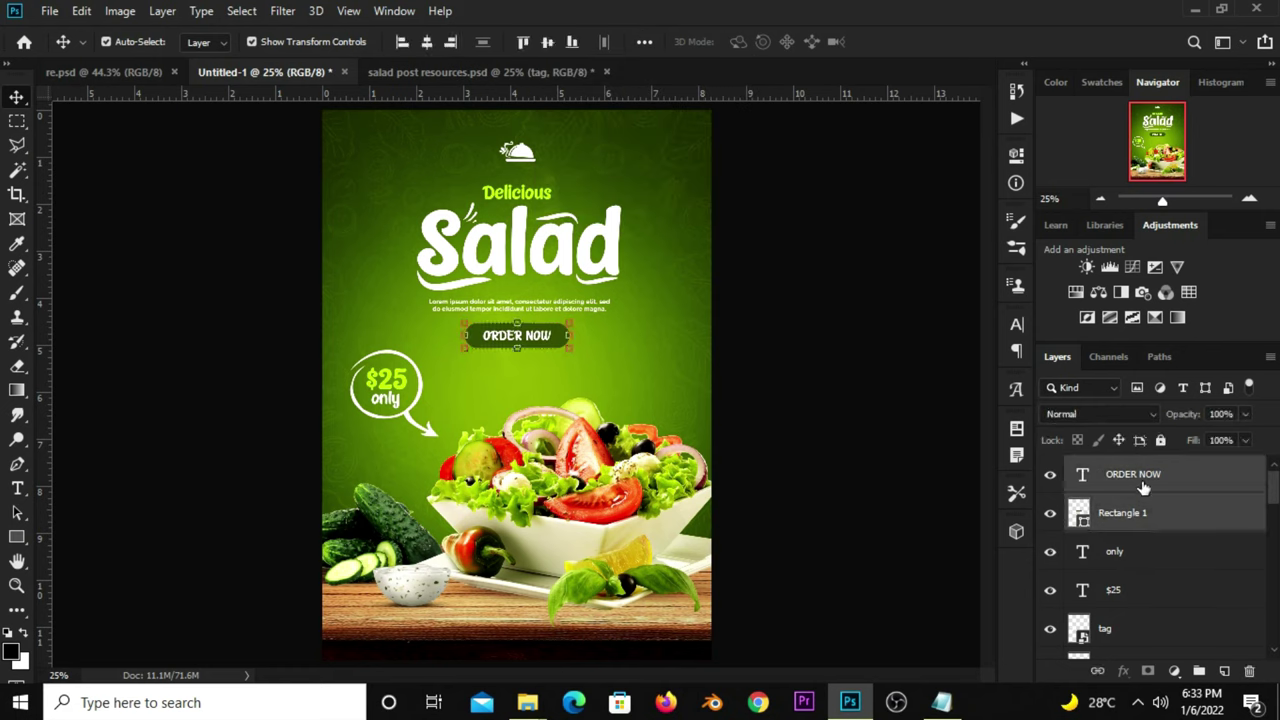
key("ctrl+g")
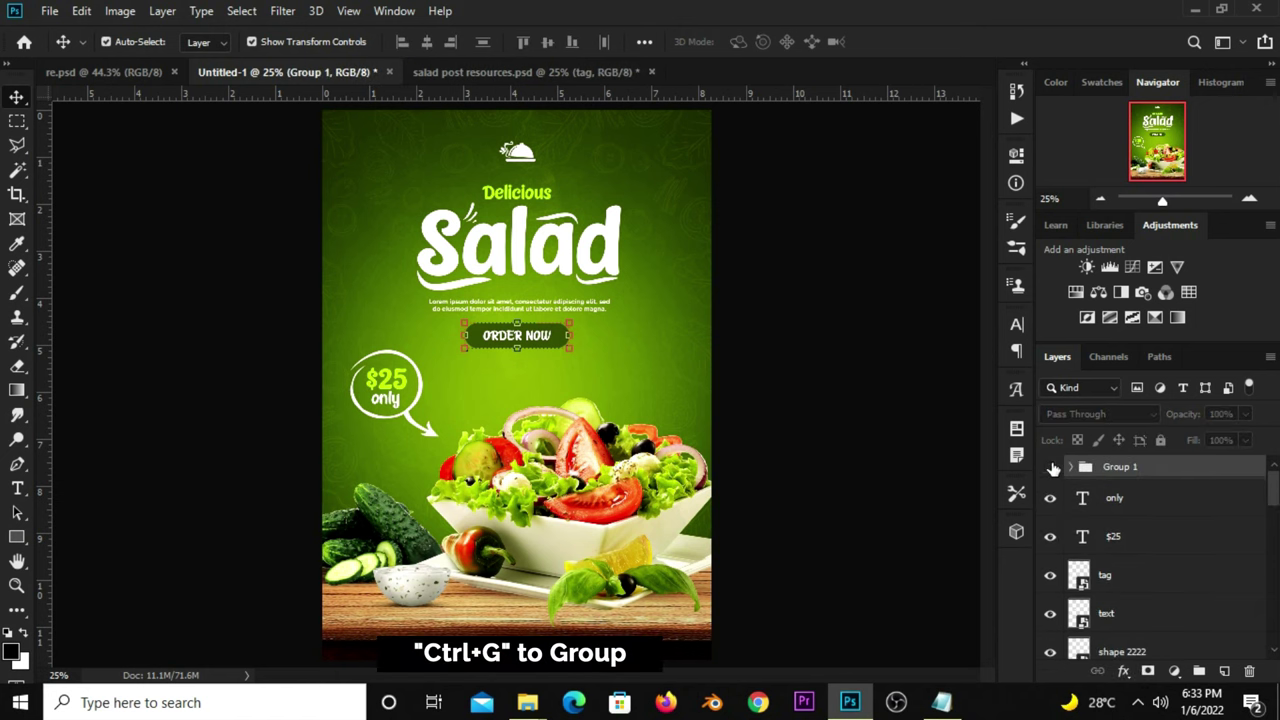
left_click(891, 370)
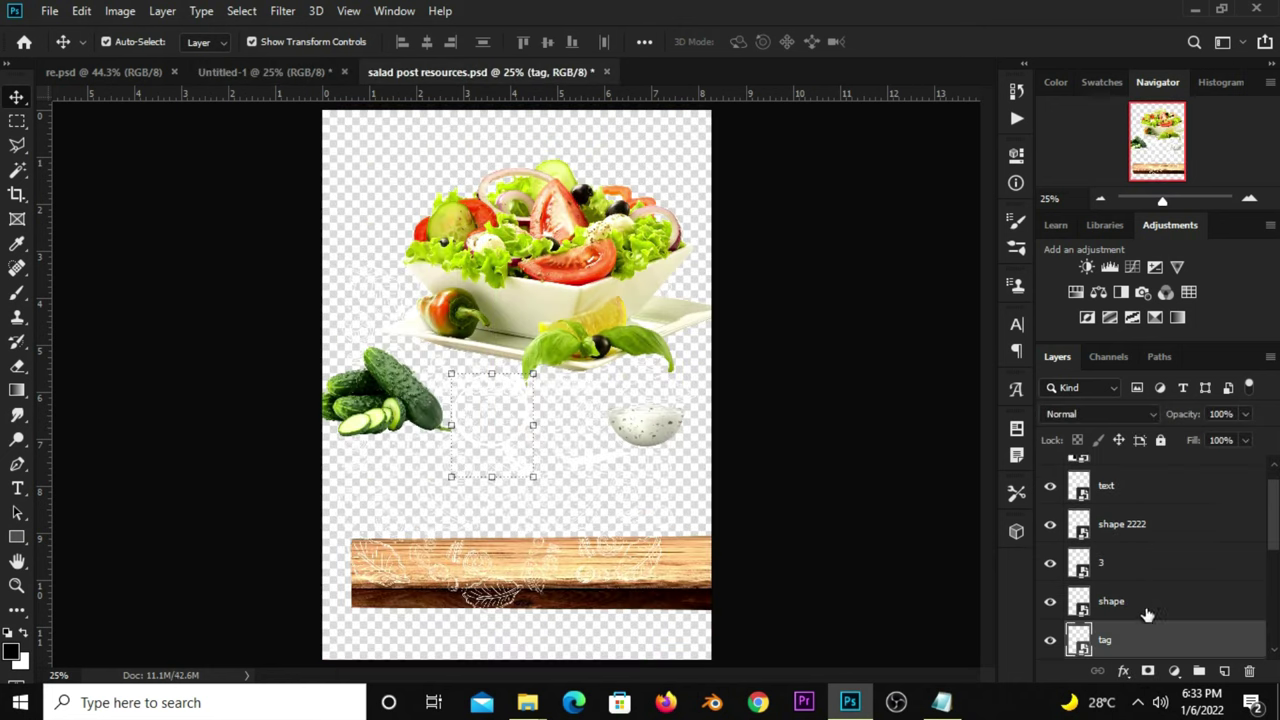
Scroll the resources Layers panel and turn on visibility of maxresdefault (1)
scroll(1147, 614, "up", 1)
scroll(1129, 546, "down", 3)
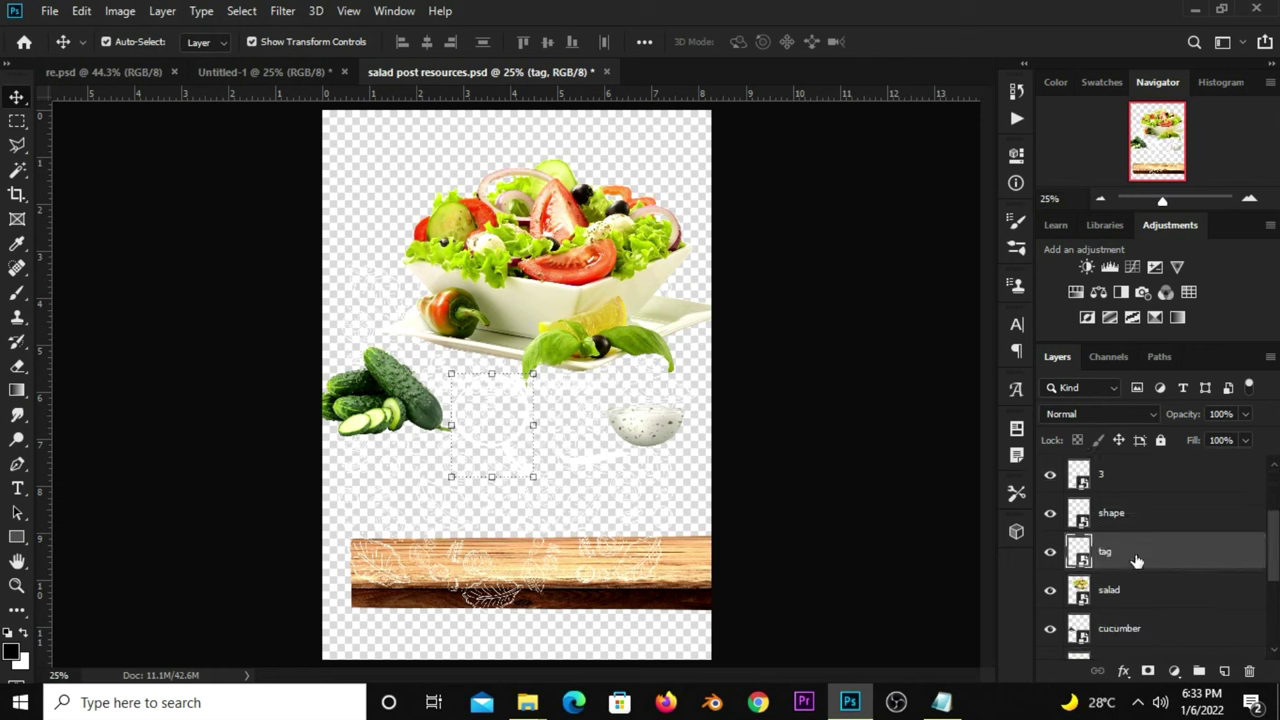
scroll(1140, 566, "down", 1)
scroll(1145, 575, "down", 3)
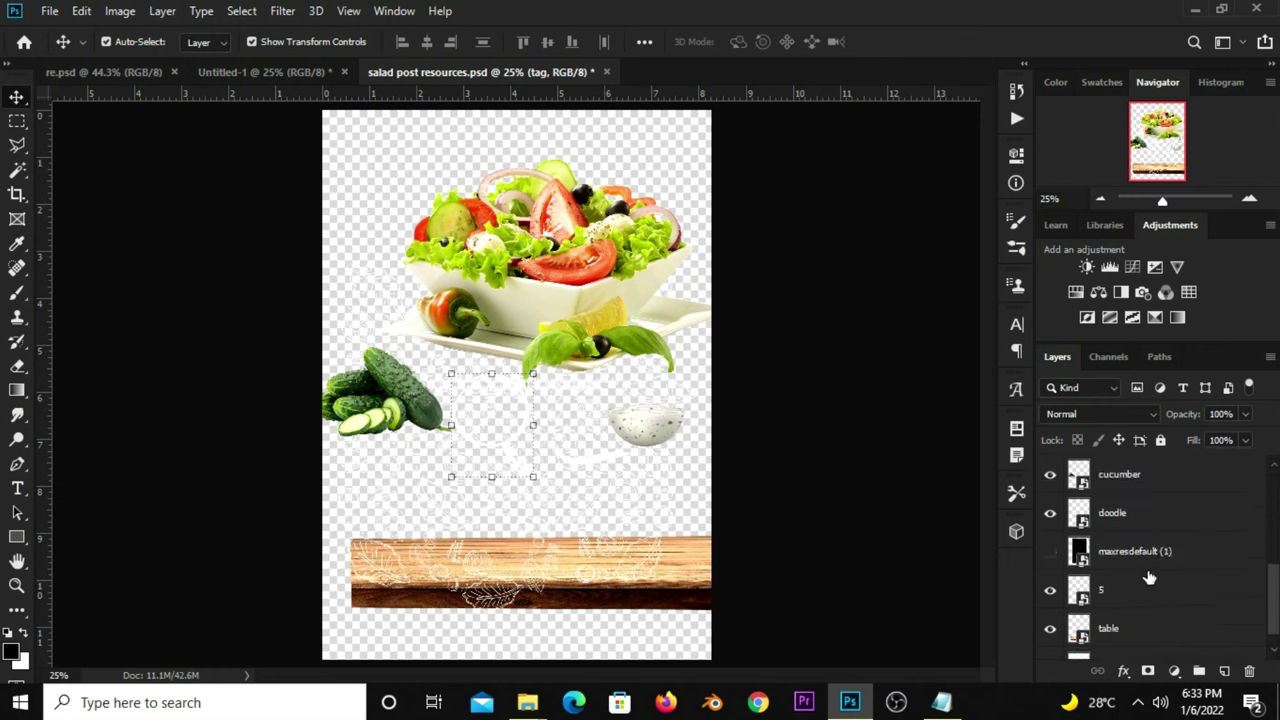
scroll(1149, 578, "down", 1)
left_click(1149, 534)
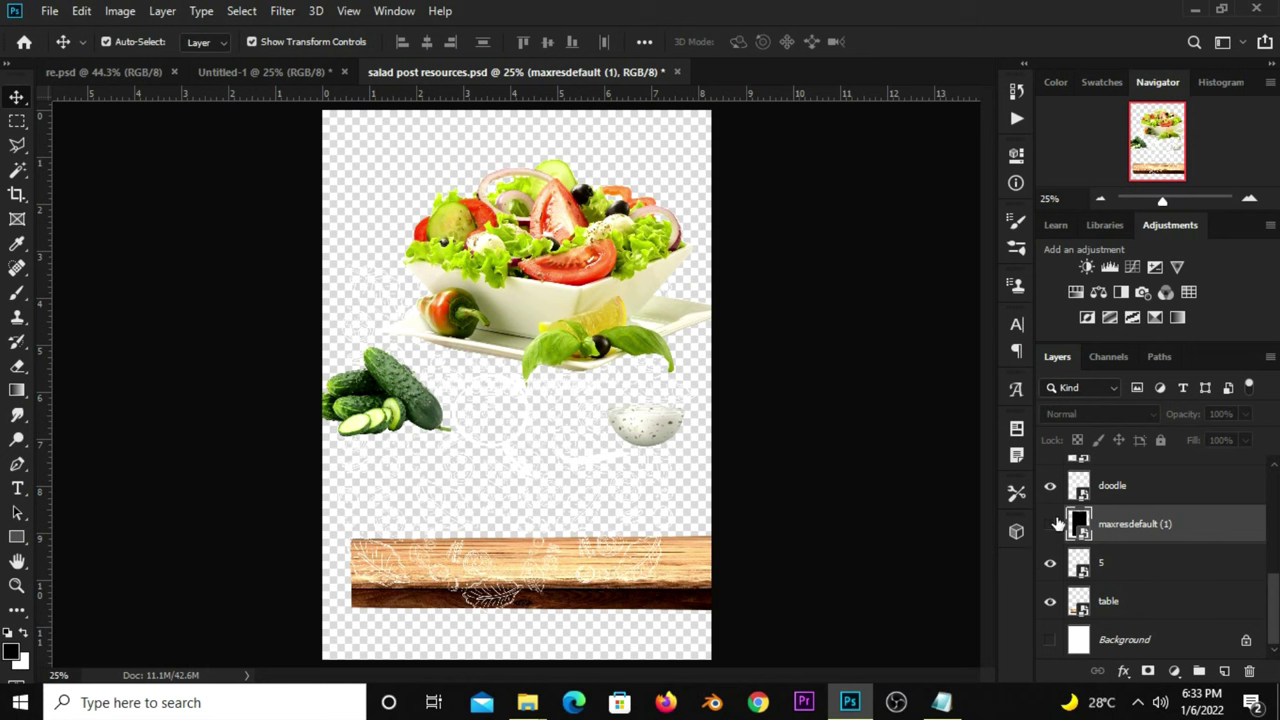
left_click(1050, 524)
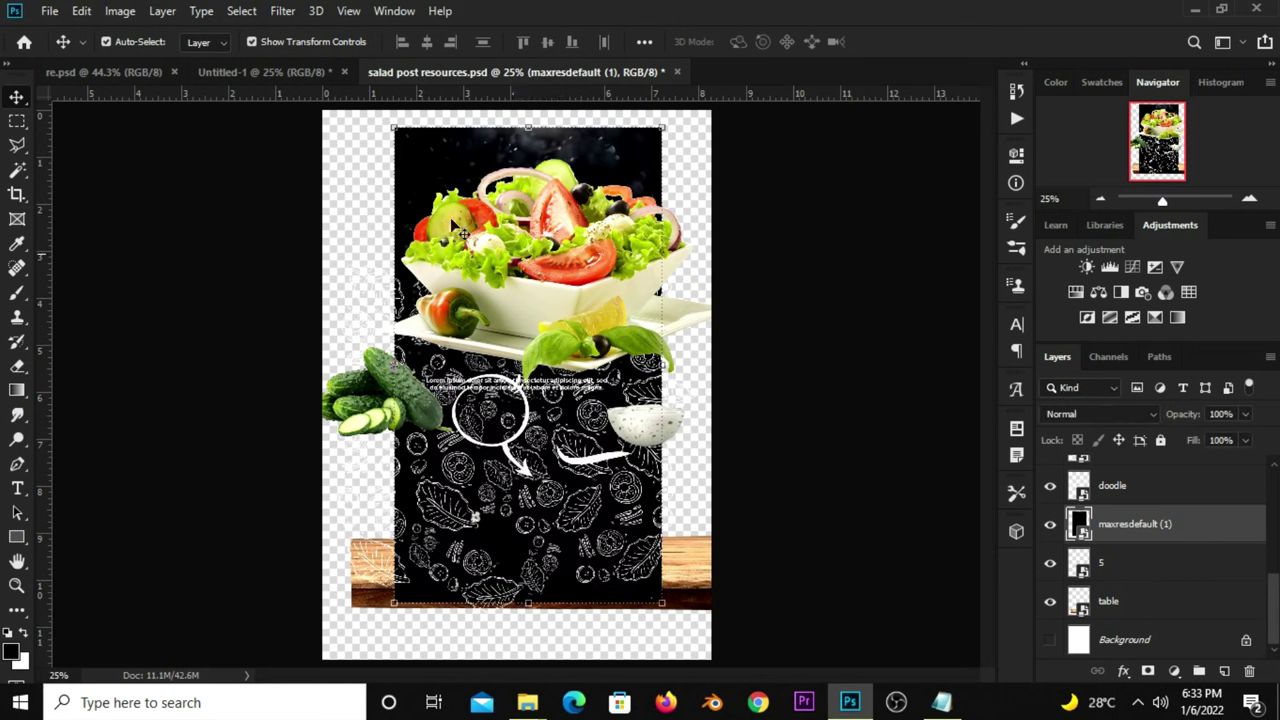
Copy the dark particle image into Untitled-1 and scale it to cover the whole canvas
mouse_move(425, 163)
left_mouse_down()
mouse_move(380, 167)
mouse_move(410, 198)
left_mouse_up()
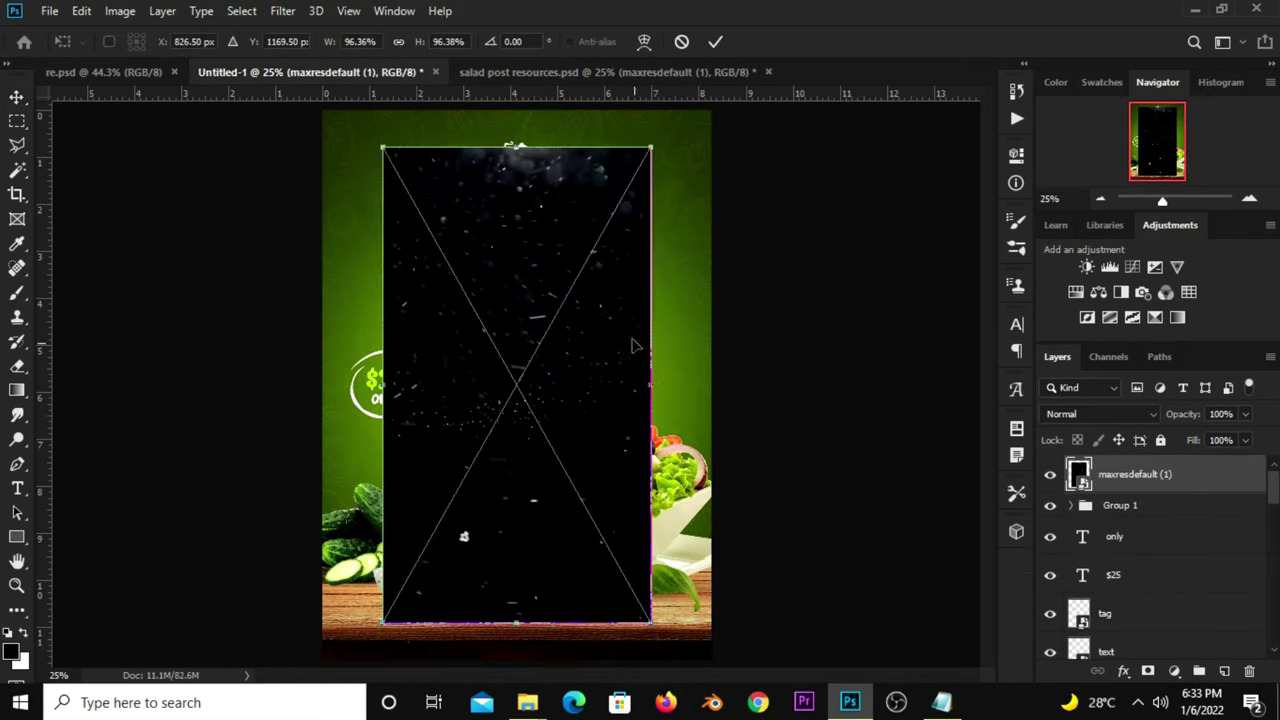
left_click_drag(651, 385, 758, 385)
left_click_drag(526, 393, 465, 393)
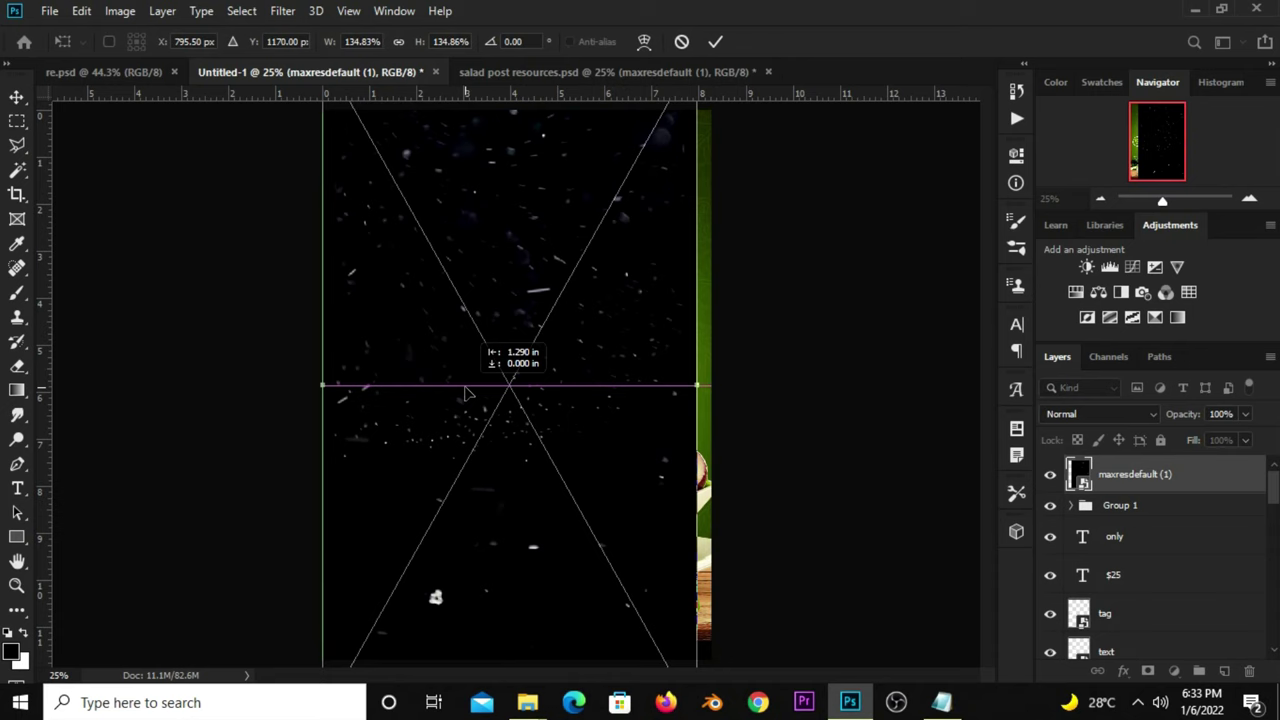
left_click_drag(697, 385, 753, 389)
left_click_drag(660, 393, 643, 393)
key("Return")
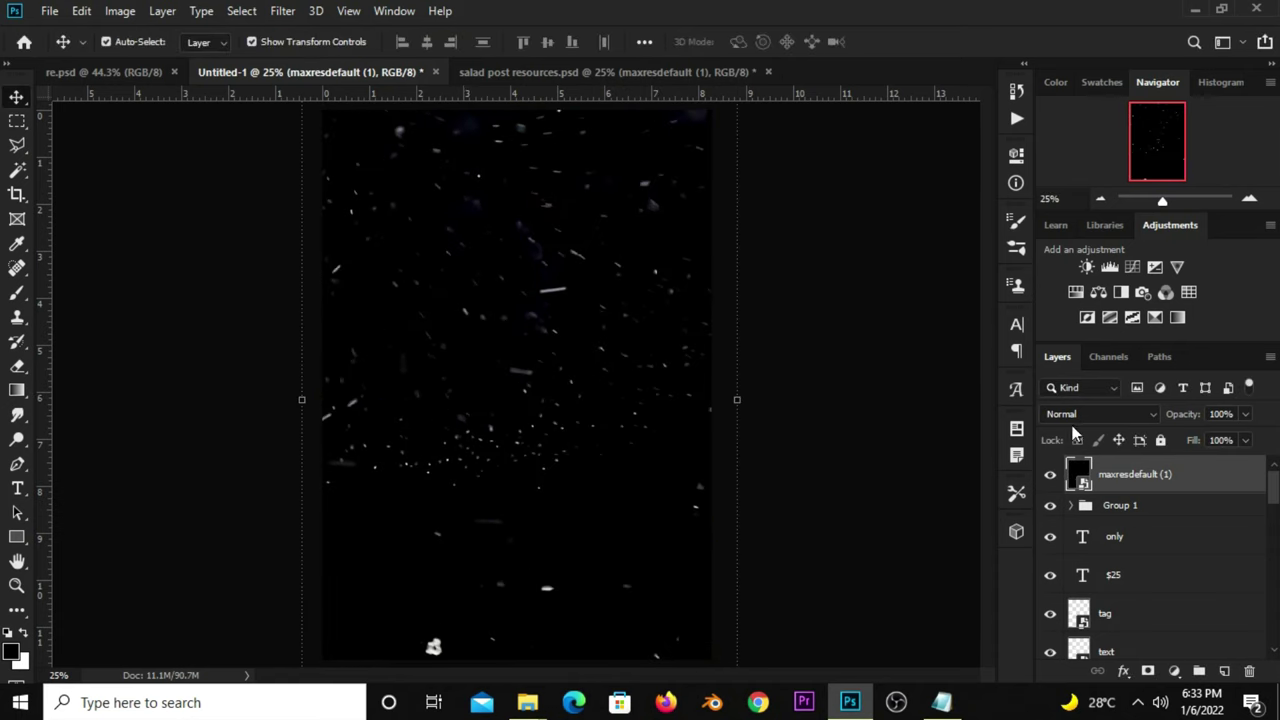
Set the particle layer's blend mode to Screen so only light specks show
left_click(1063, 414)
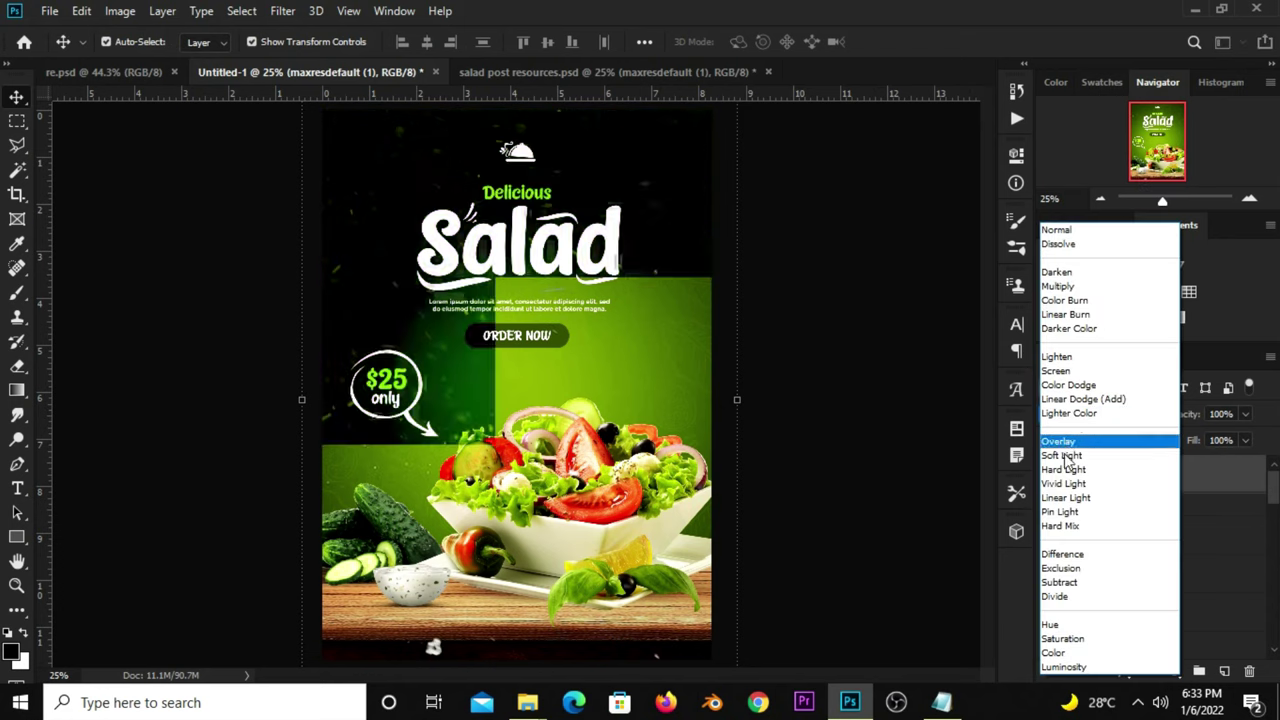
left_click(1058, 371)
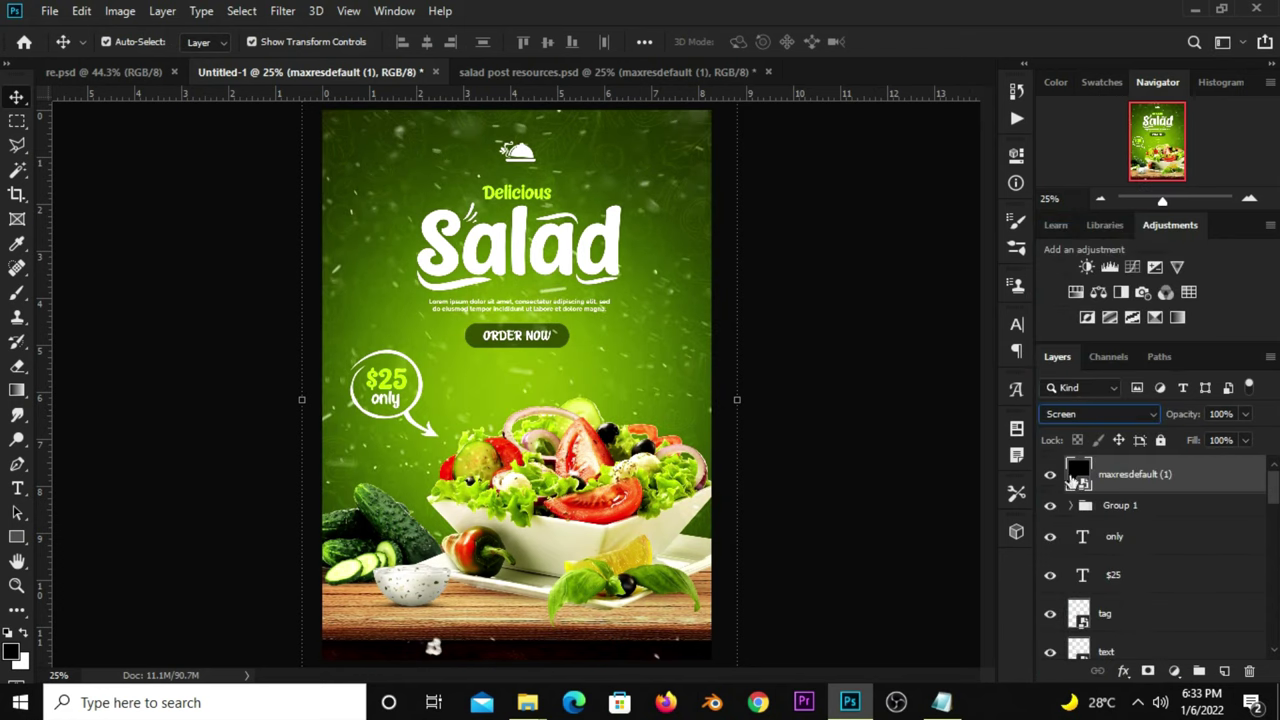
left_click(1173, 671)
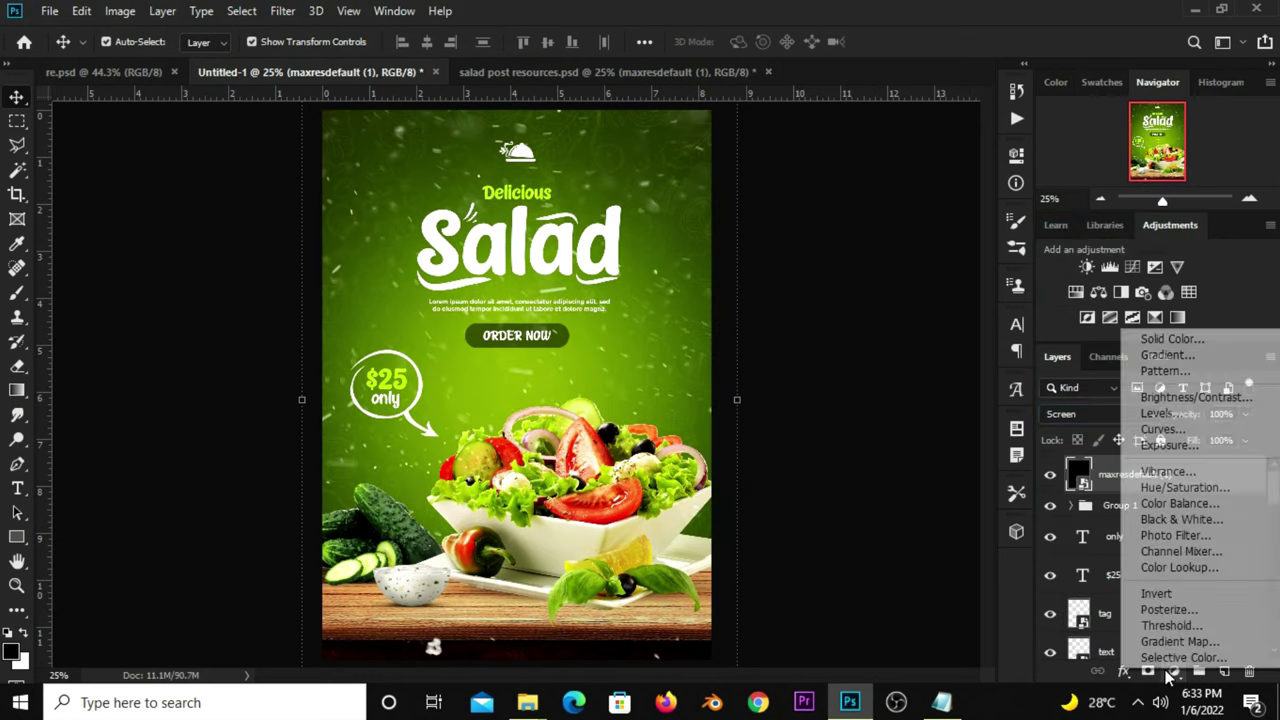
Add a Levels adjustment clipped to the particle layer, raising the black point to darken it
left_click(1175, 420)
left_click(853, 467)
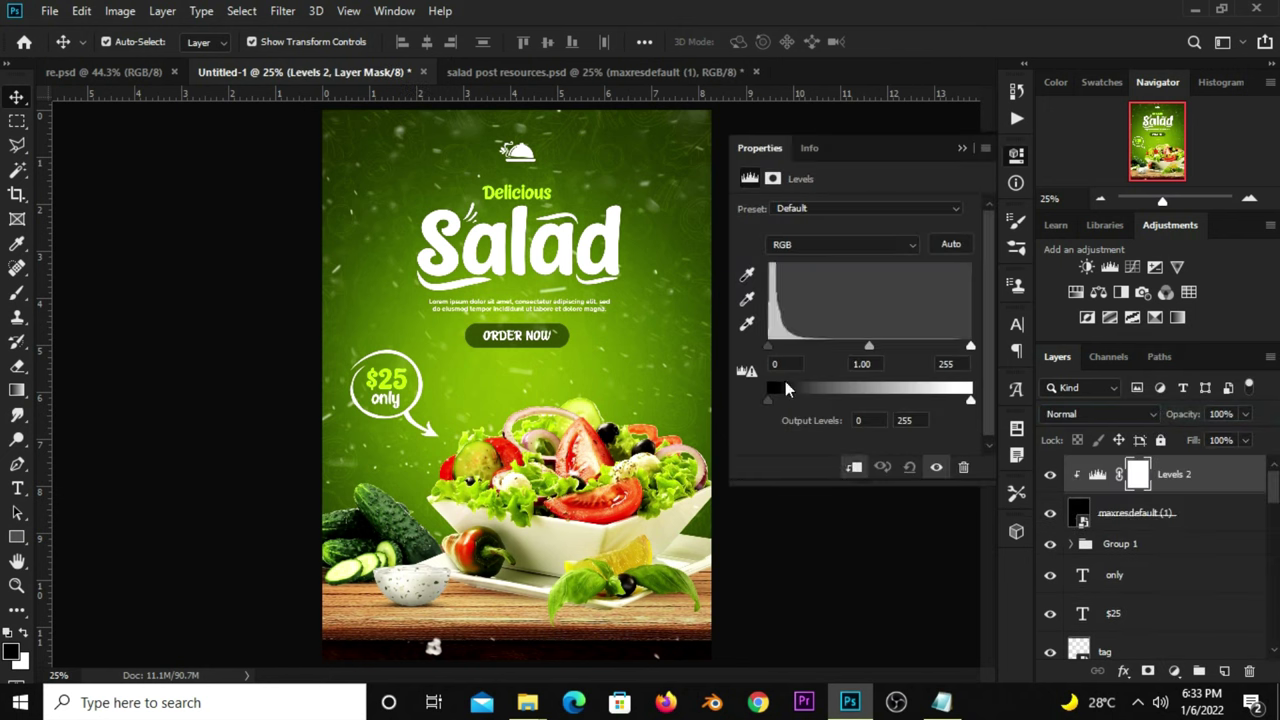
left_click_drag(772, 348, 816, 348)
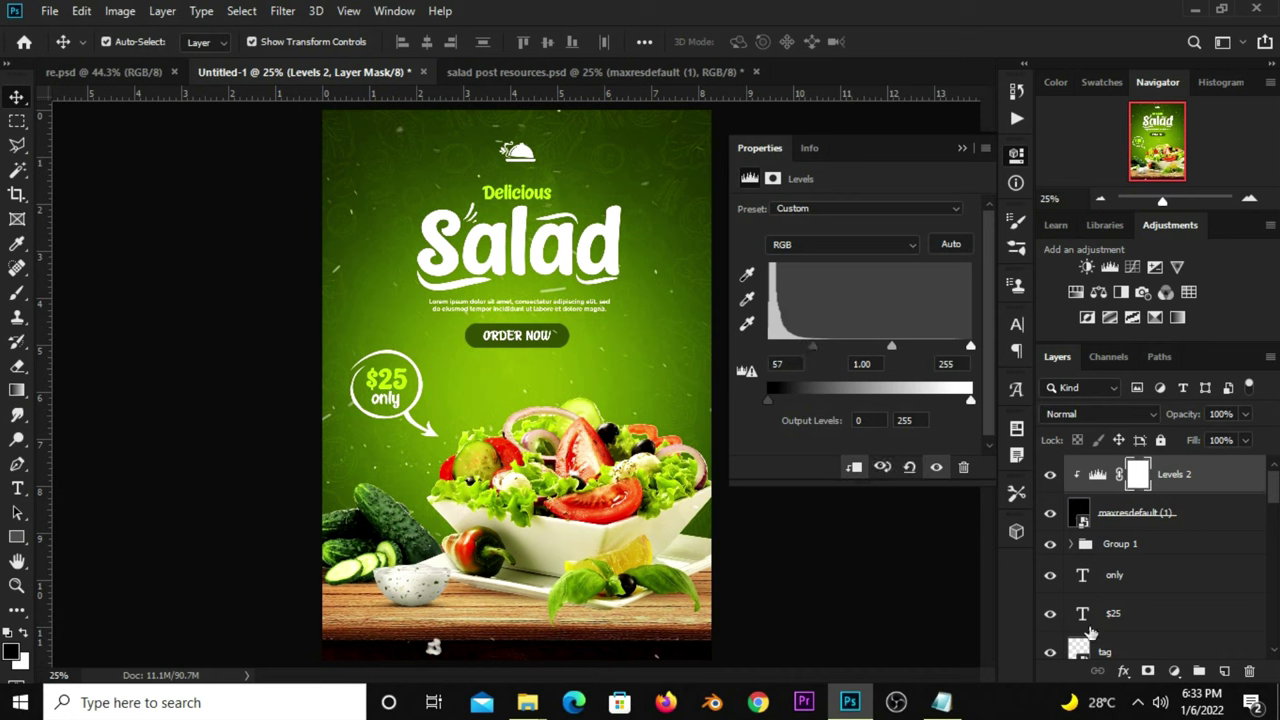
Add a clipped, colorized Hue/Saturation adjustment at hue 94, saturation 59, lightness -51
left_click(1174, 671)
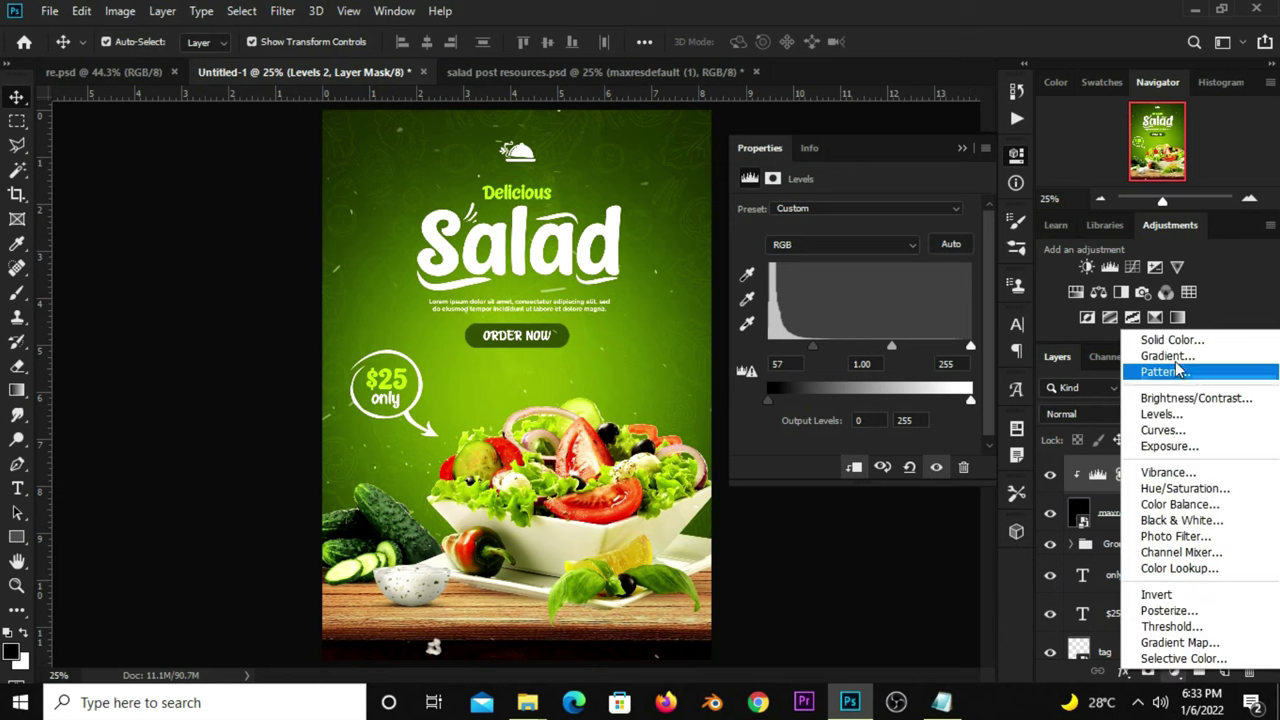
left_click(1182, 488)
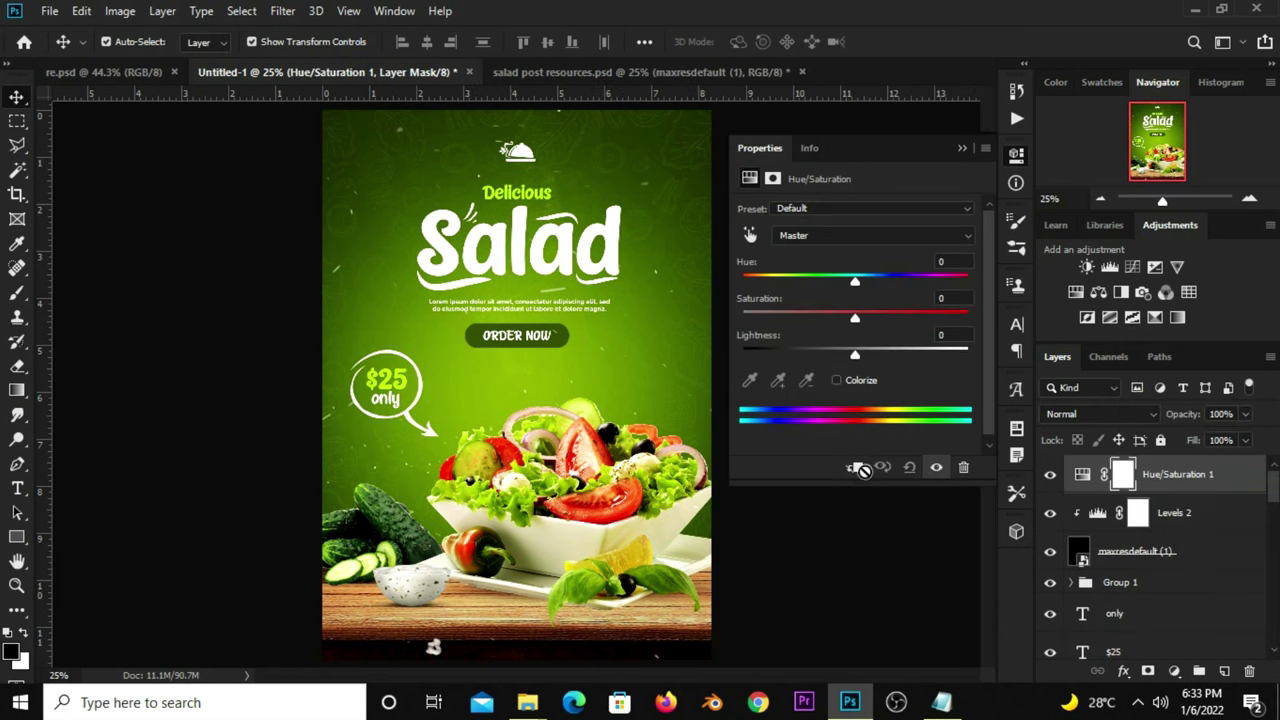
left_click(855, 467)
left_click(853, 386)
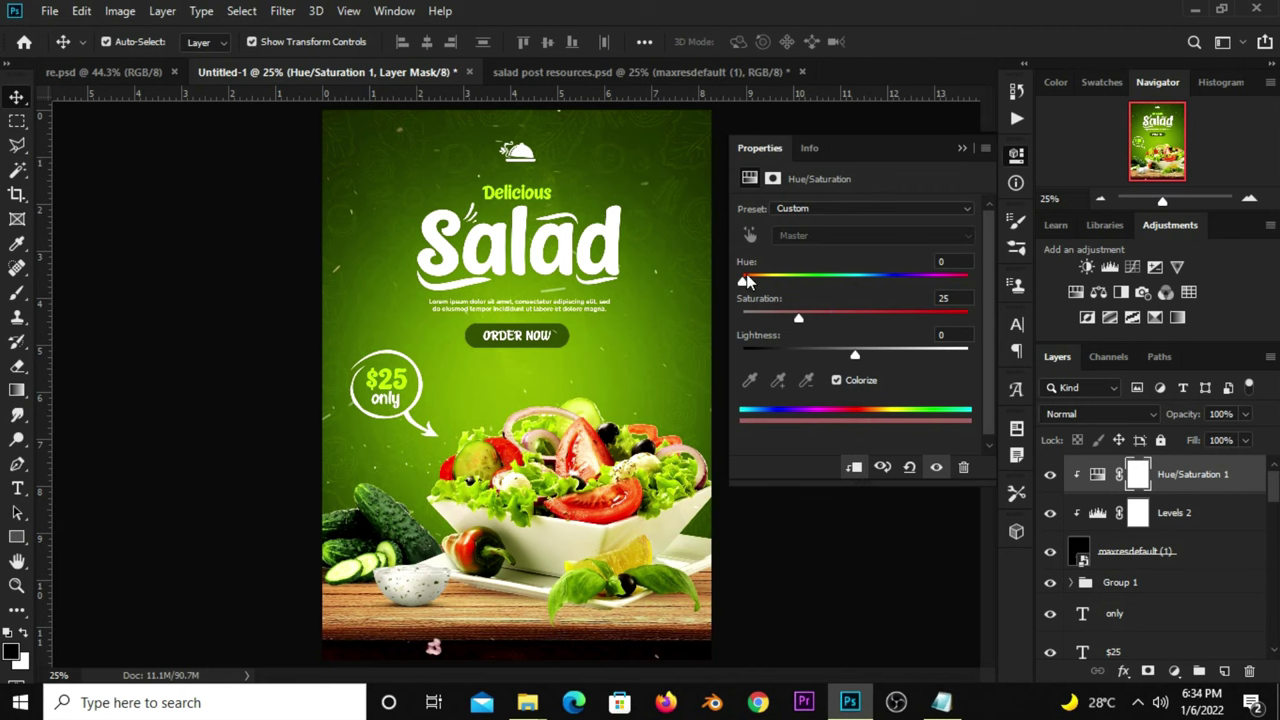
left_click_drag(745, 281, 803, 286)
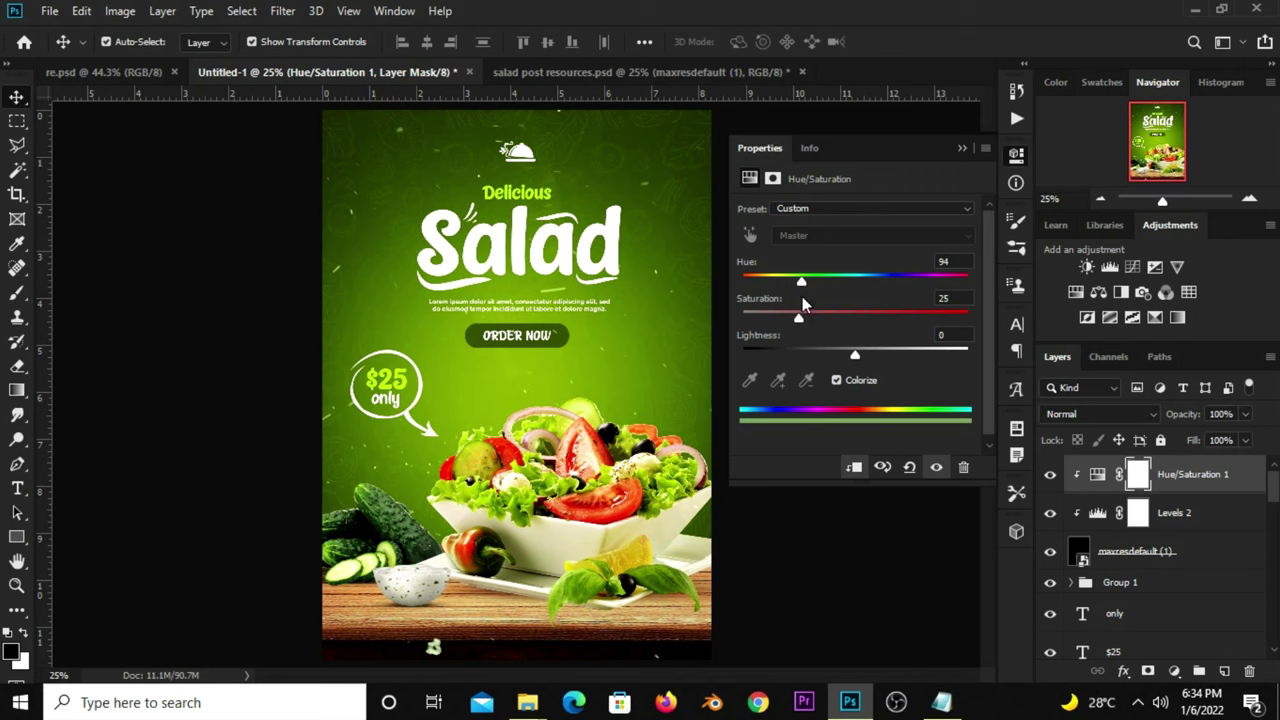
mouse_move(801, 319)
left_mouse_down()
mouse_move(876, 320)
mouse_move(831, 354)
mouse_move(761, 345)
mouse_move(797, 356)
left_mouse_up()
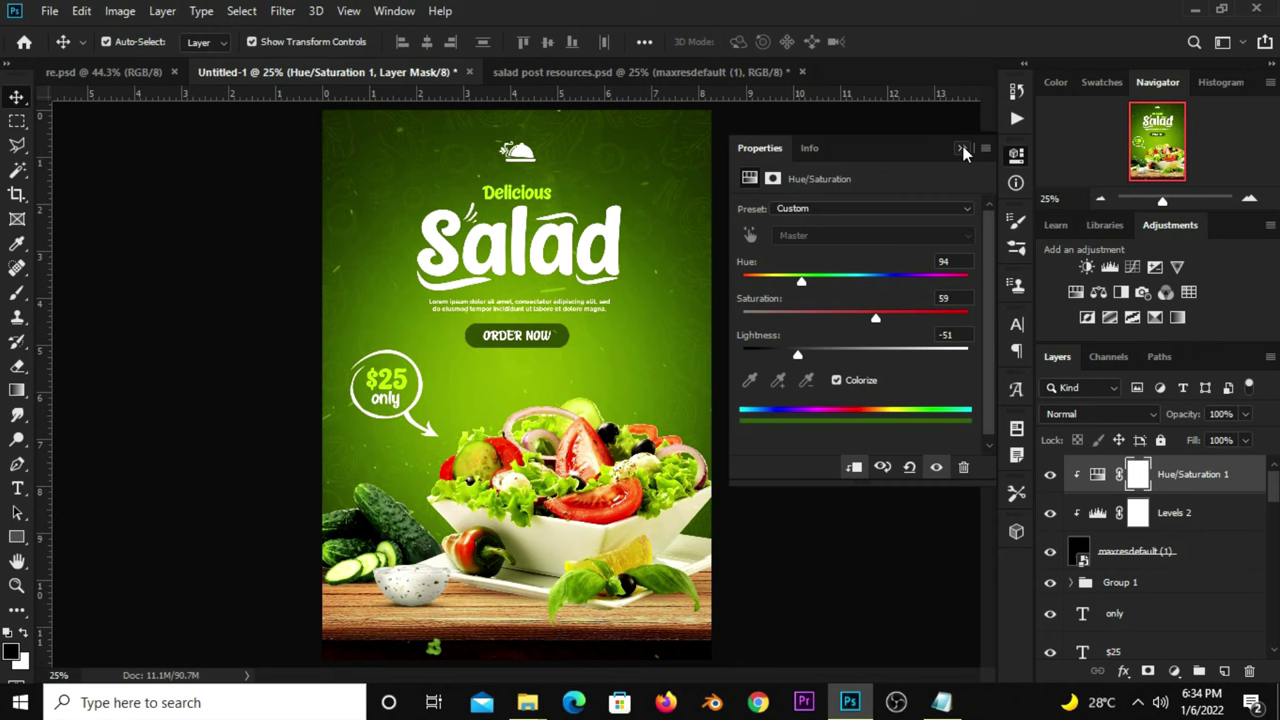
left_click(963, 150)
Select the maxresdefault (1) overlay layer and add a white layer mask
left_click(1136, 556)
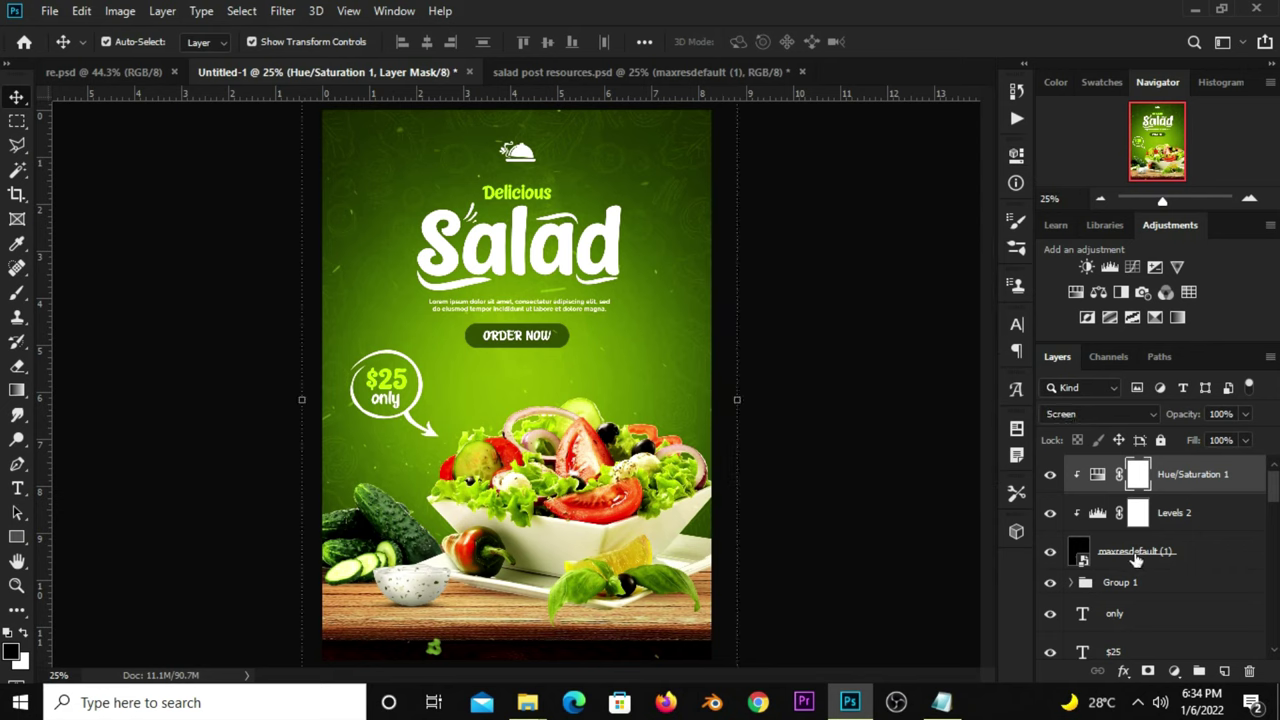
left_click(1052, 553)
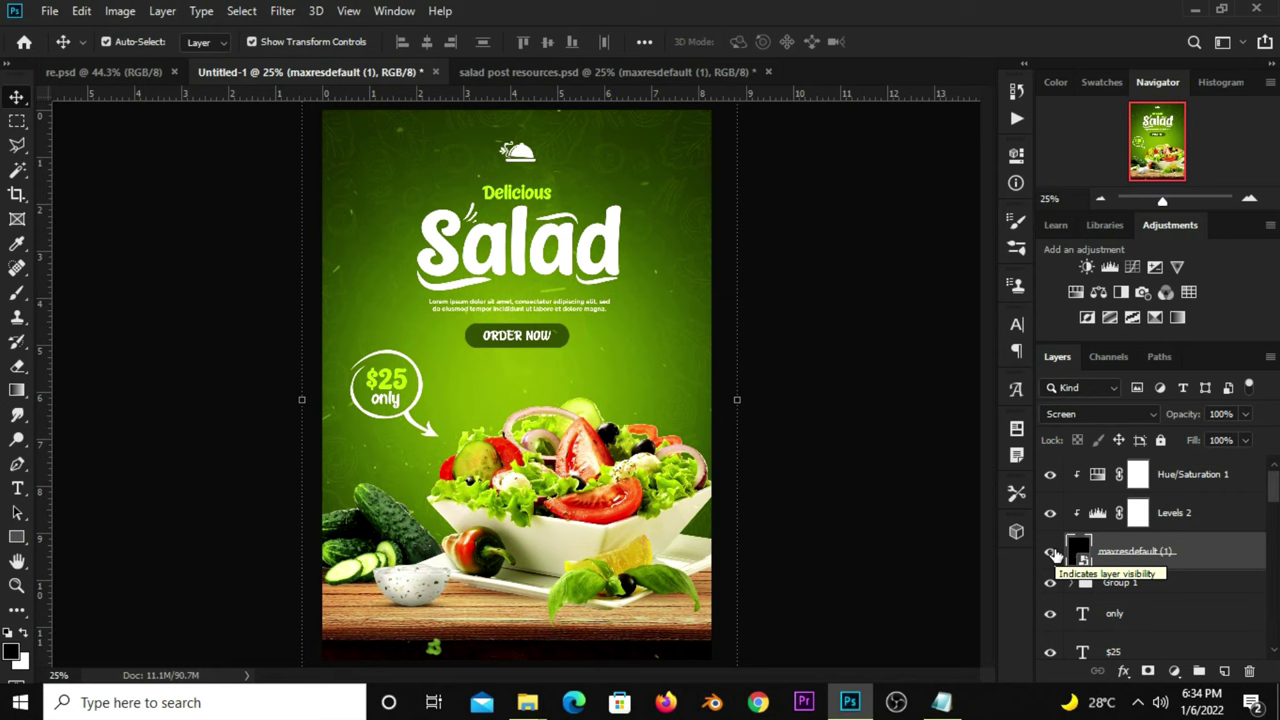
left_click(1148, 671)
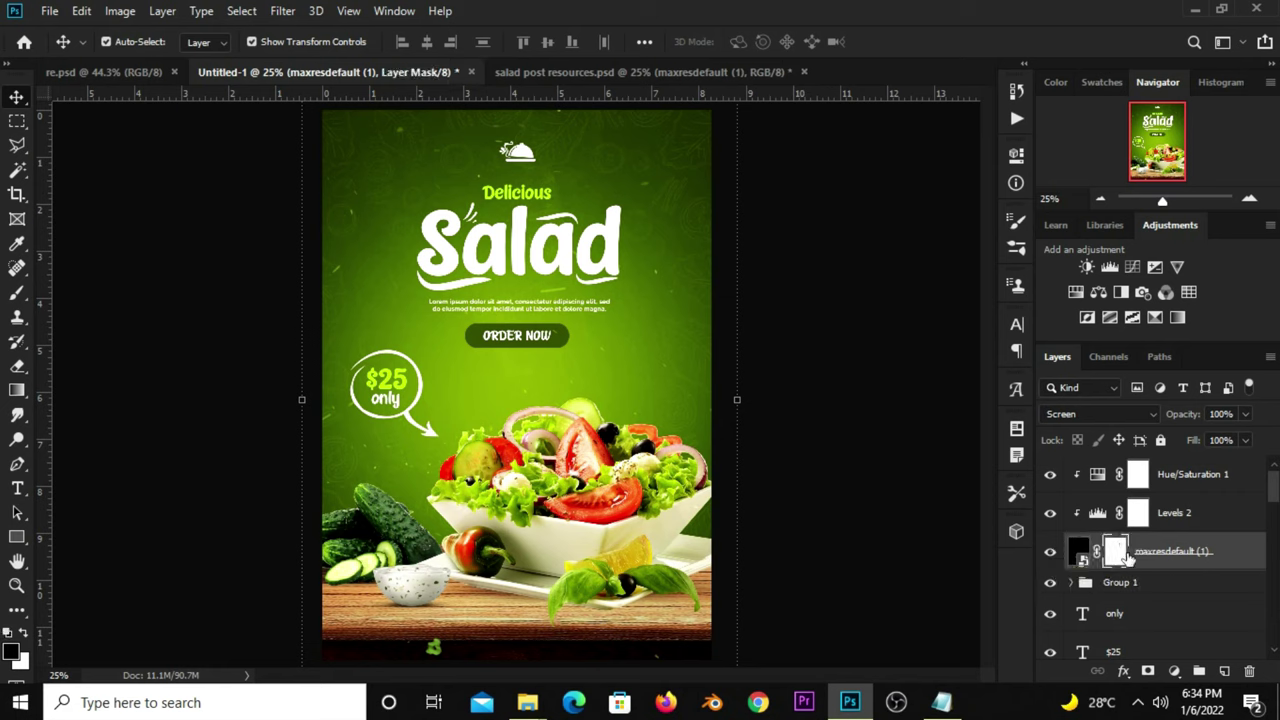
Set up the soft Brush with black as the foreground colour
left_click(17, 292)
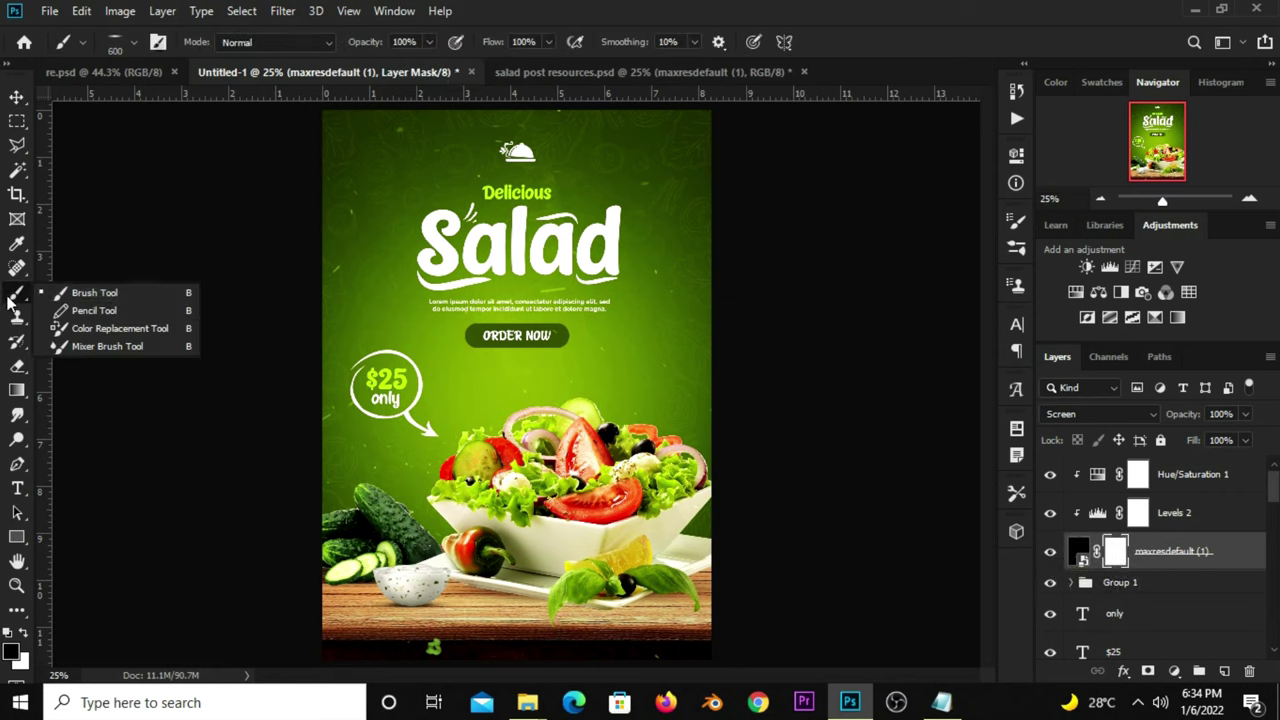
left_click(163, 295)
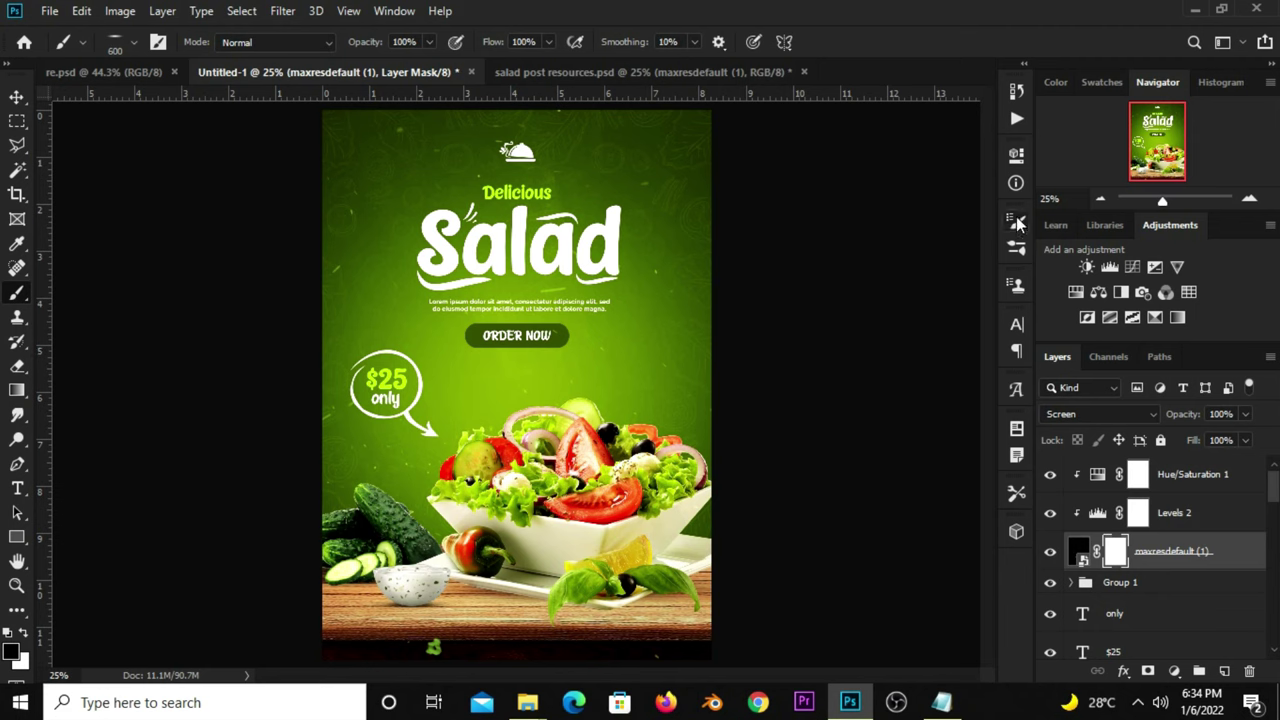
left_click(1017, 222)
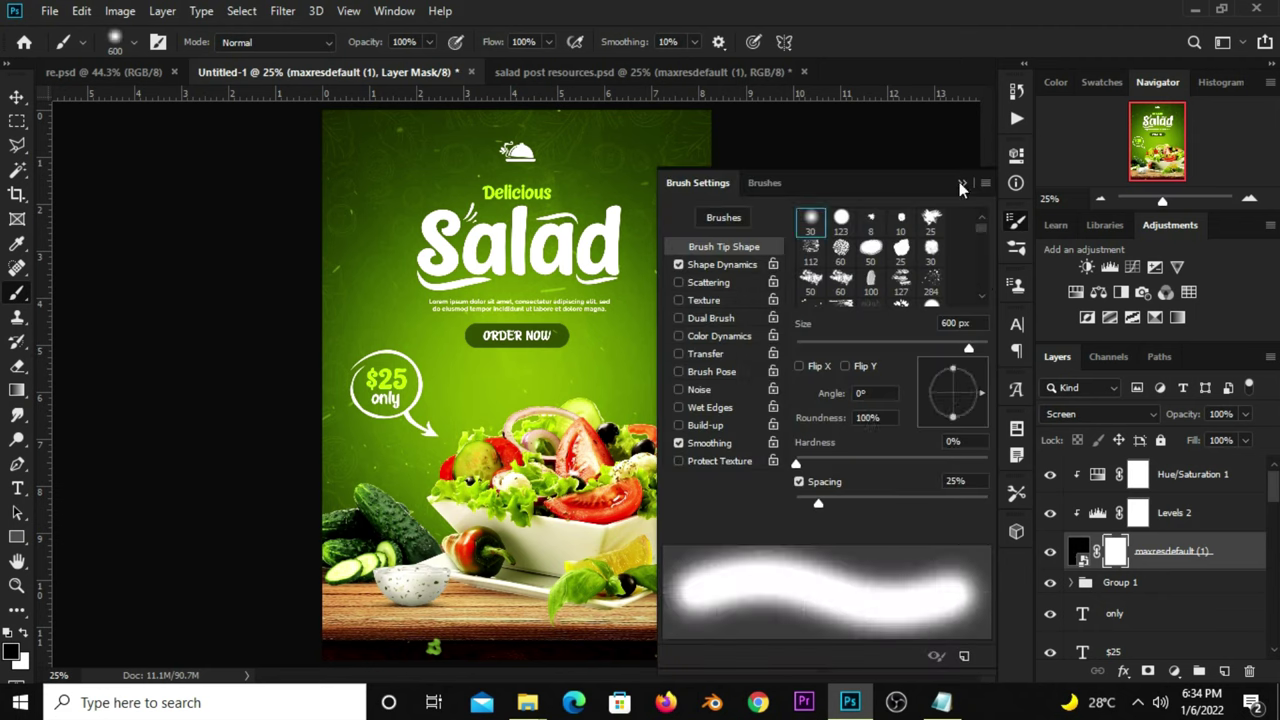
left_click(961, 185)
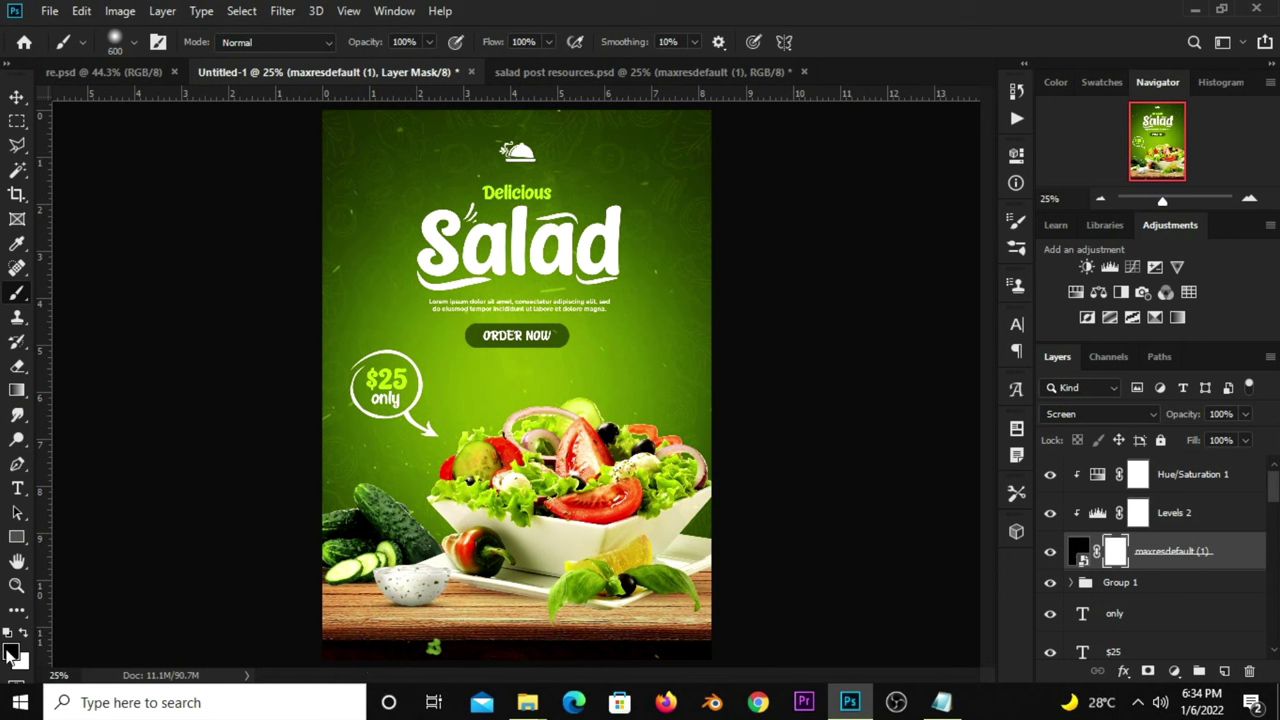
left_click(11, 652)
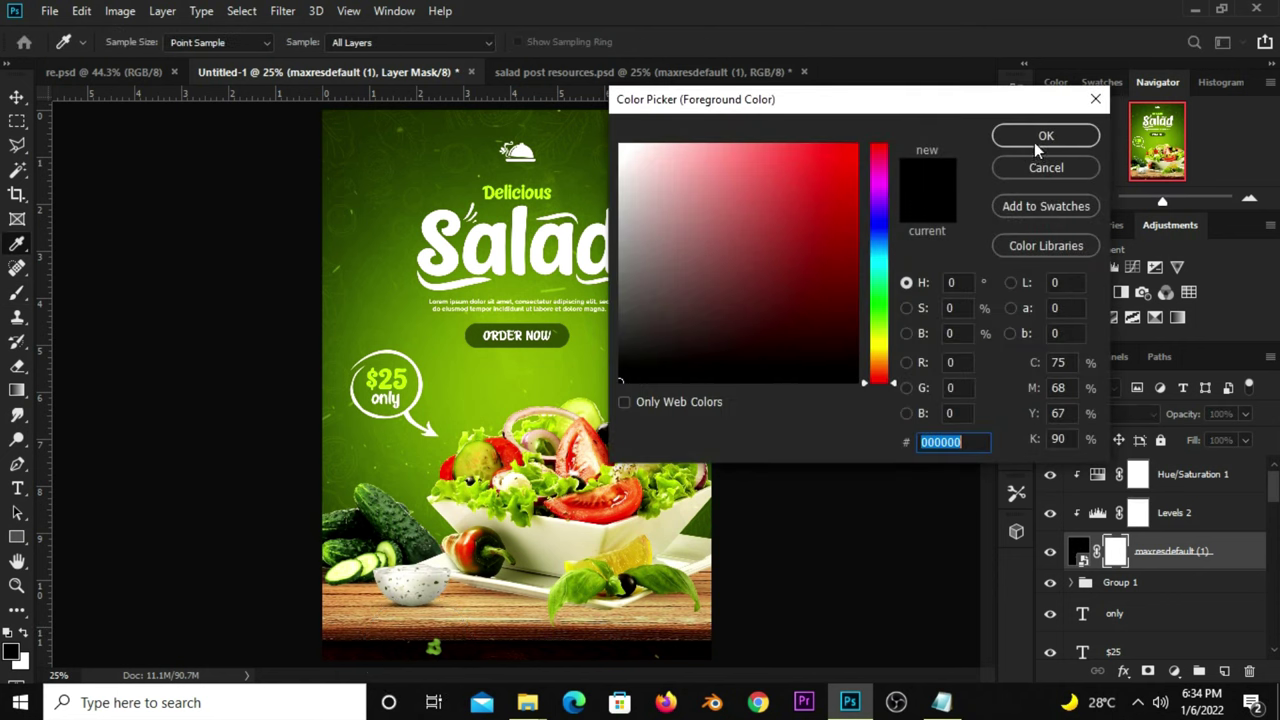
left_click(1037, 145)
Paint the mask black over the salad, lemon and basil, adjusting brush opacity
left_click_drag(427, 627, 440, 615)
mouse_move(570, 480)
left_mouse_down()
mouse_move(530, 495)
mouse_move(555, 445)
mouse_move(595, 450)
mouse_move(648, 580)
left_mouse_up()
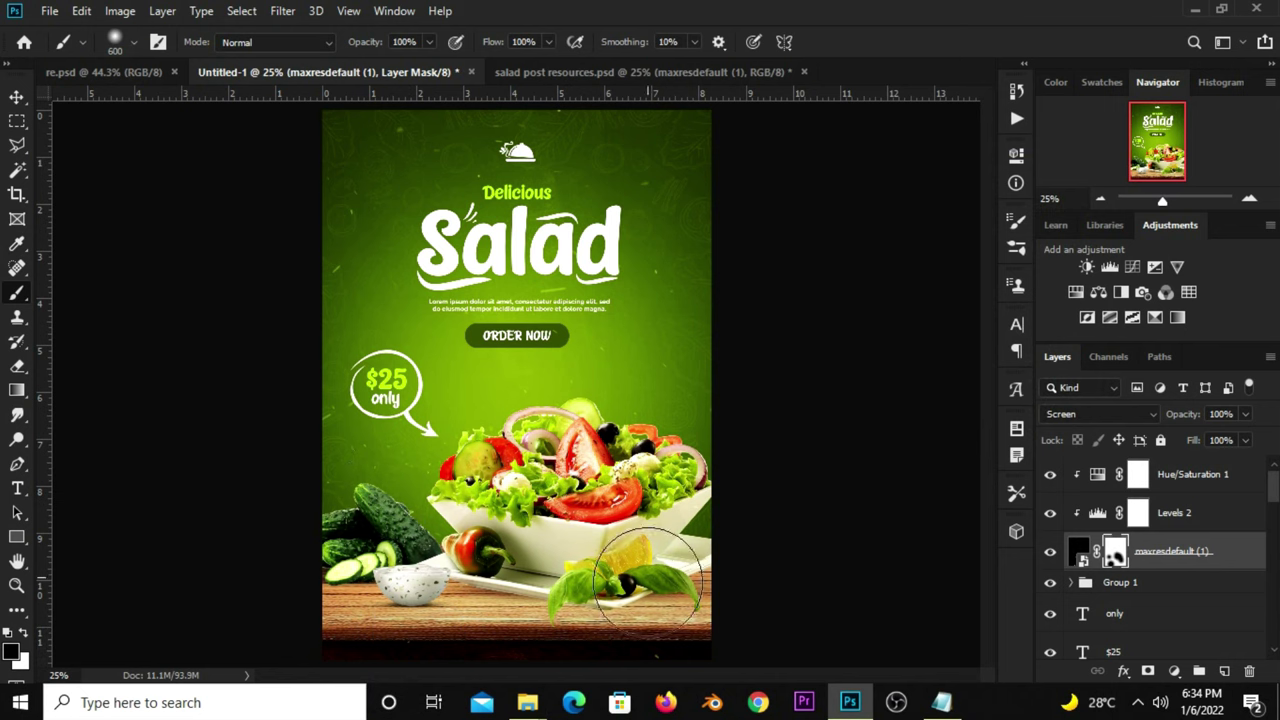
left_click(427, 44)
left_click_drag(390, 72, 392, 72)
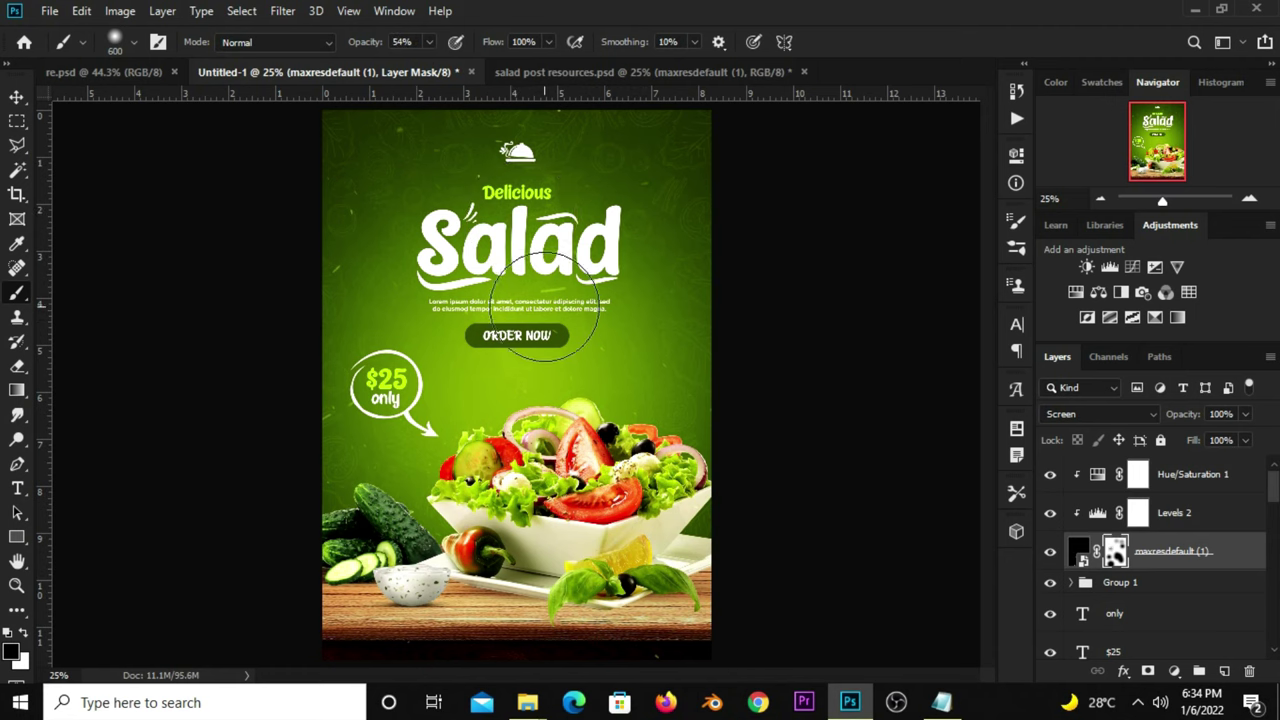
left_click(17, 97)
left_click(576, 445)
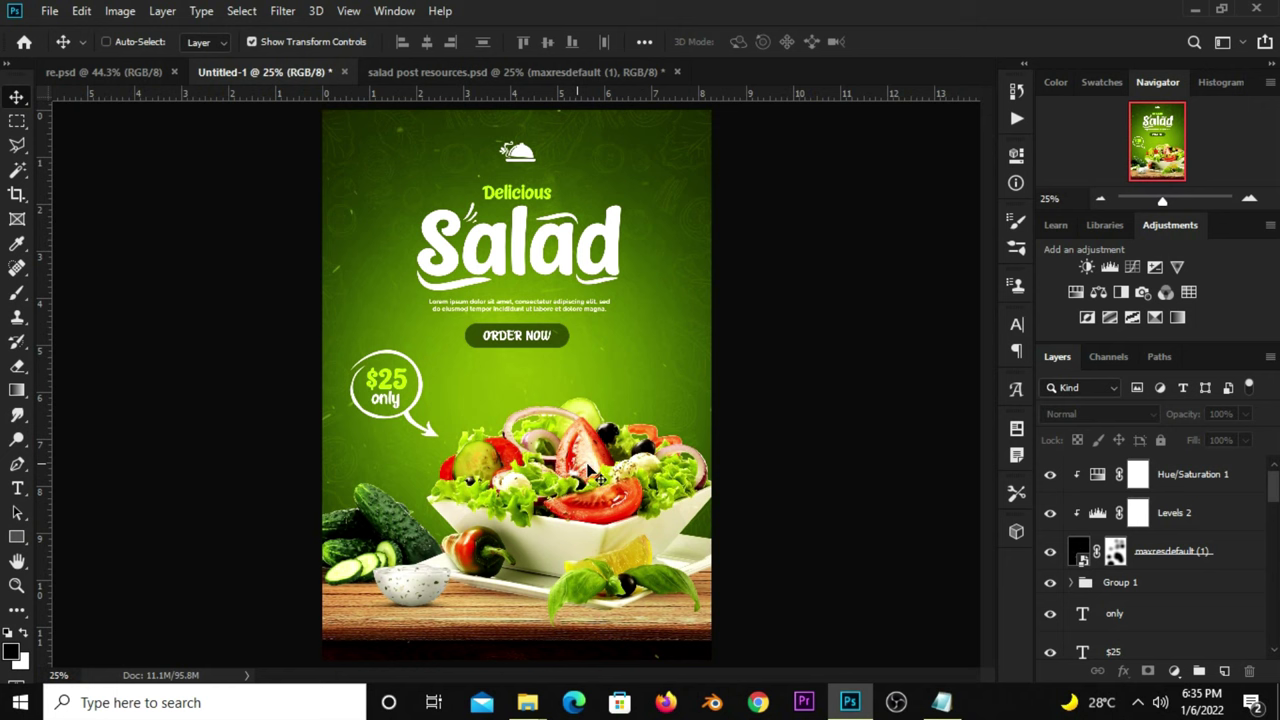
Merge all visible layers into a new Layer 3 and apply the Camera Raw Filter
key("ctrl+alt+shift+e")
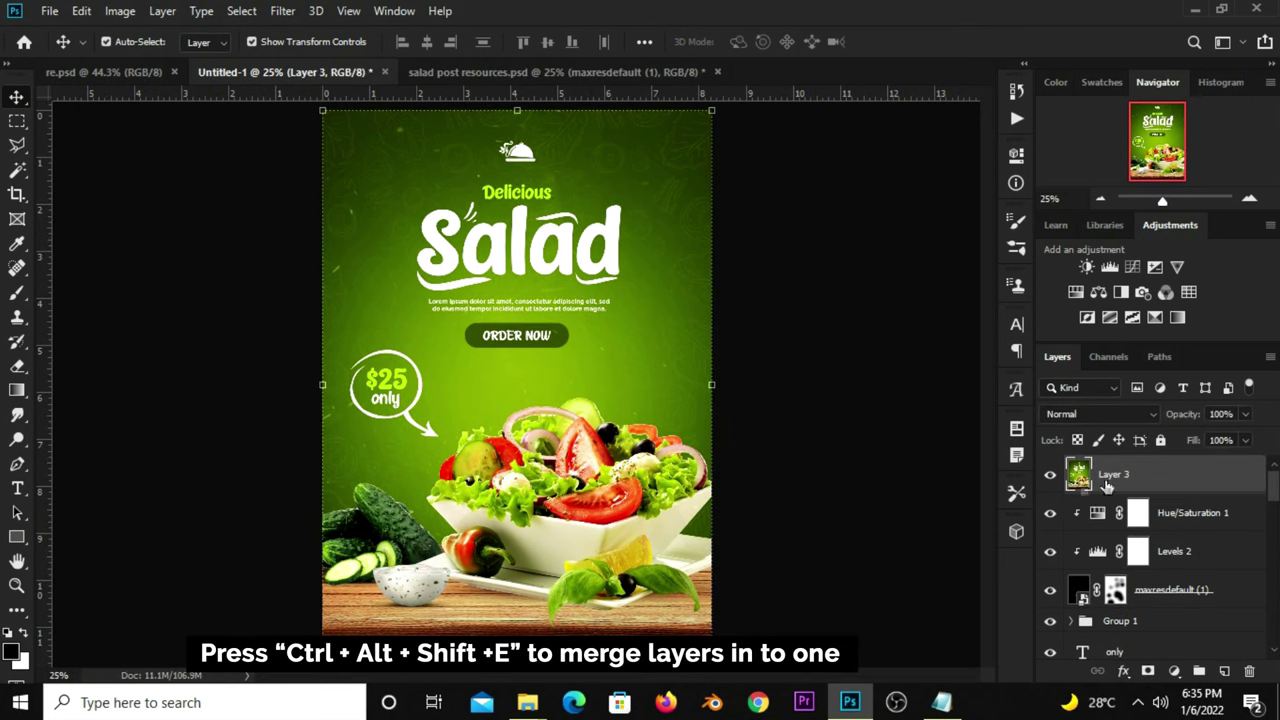
left_click(282, 11)
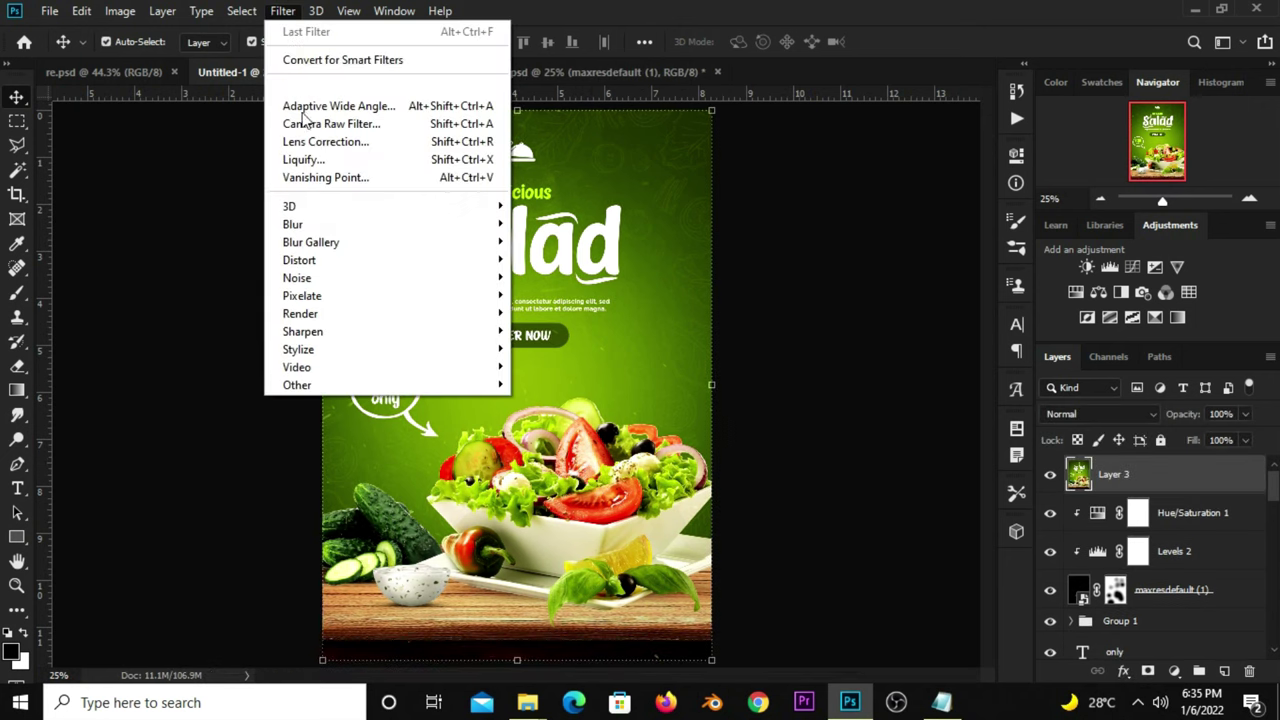
left_click(311, 125)
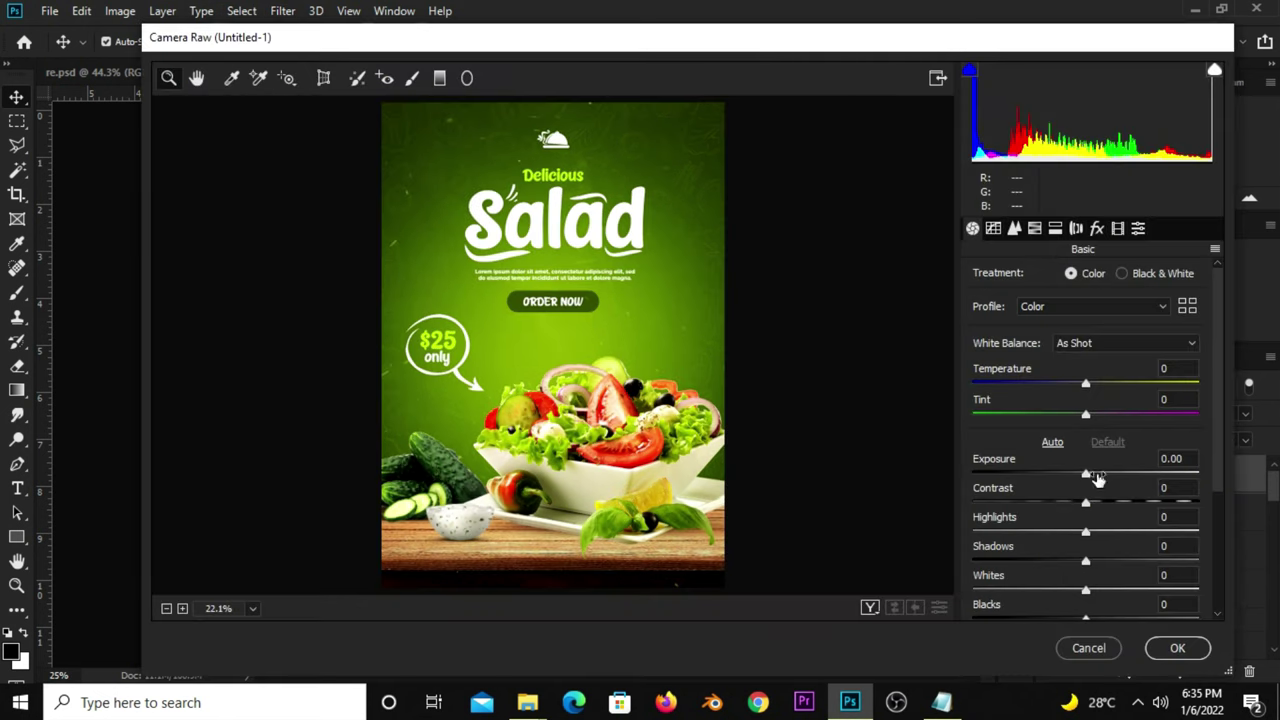
Set Camera Raw exposure +0.25, contrast +27, highlights +23 and shadows -22
left_click(1096, 476)
left_click_drag(1096, 478, 1117, 507)
left_click(1090, 538)
mouse_move(1090, 538)
left_mouse_down()
mouse_move(1115, 538)
mouse_move(1061, 568)
left_mouse_up()
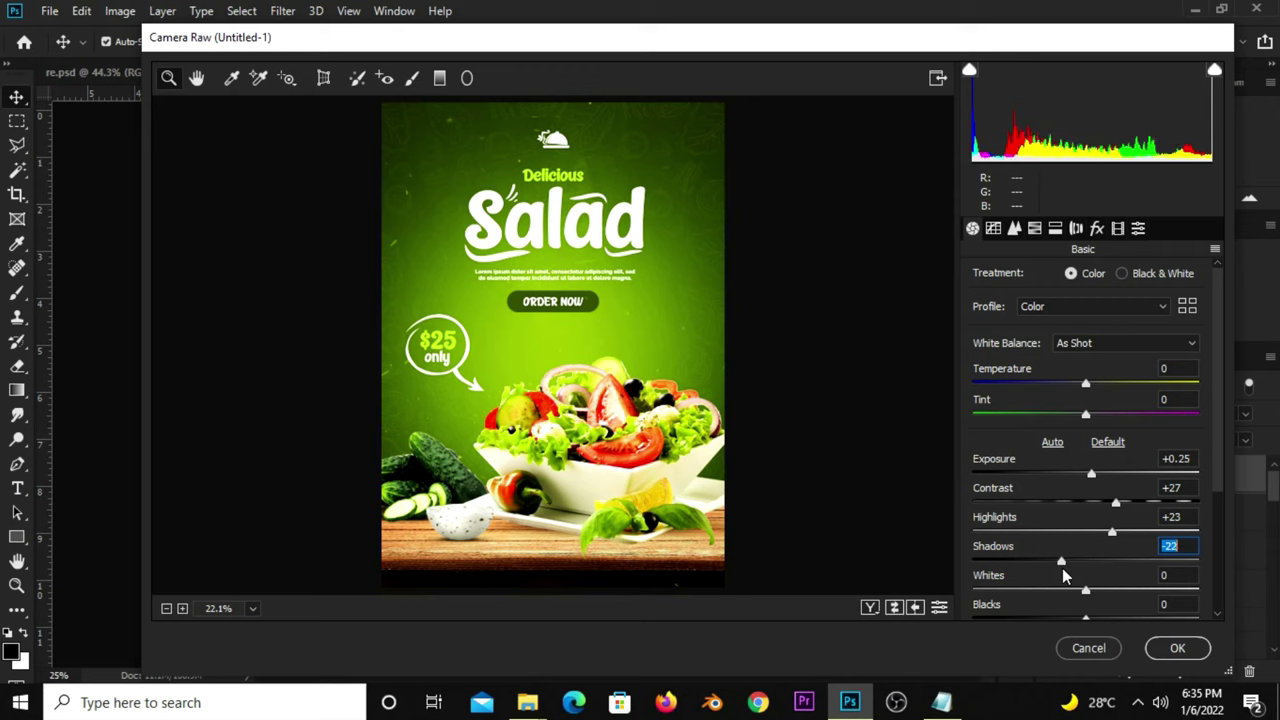
scroll(1228, 533, "down", 2)
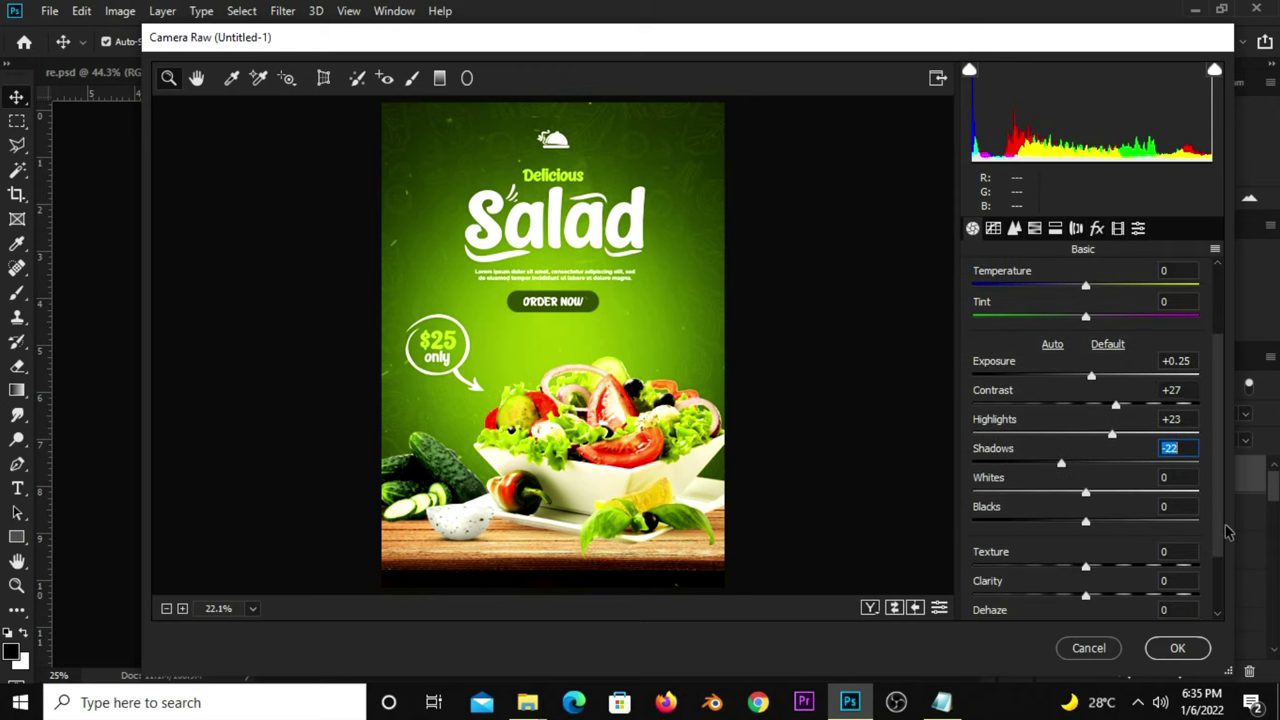
Set whites +12, blacks -12 and texture +22
left_click(1089, 483)
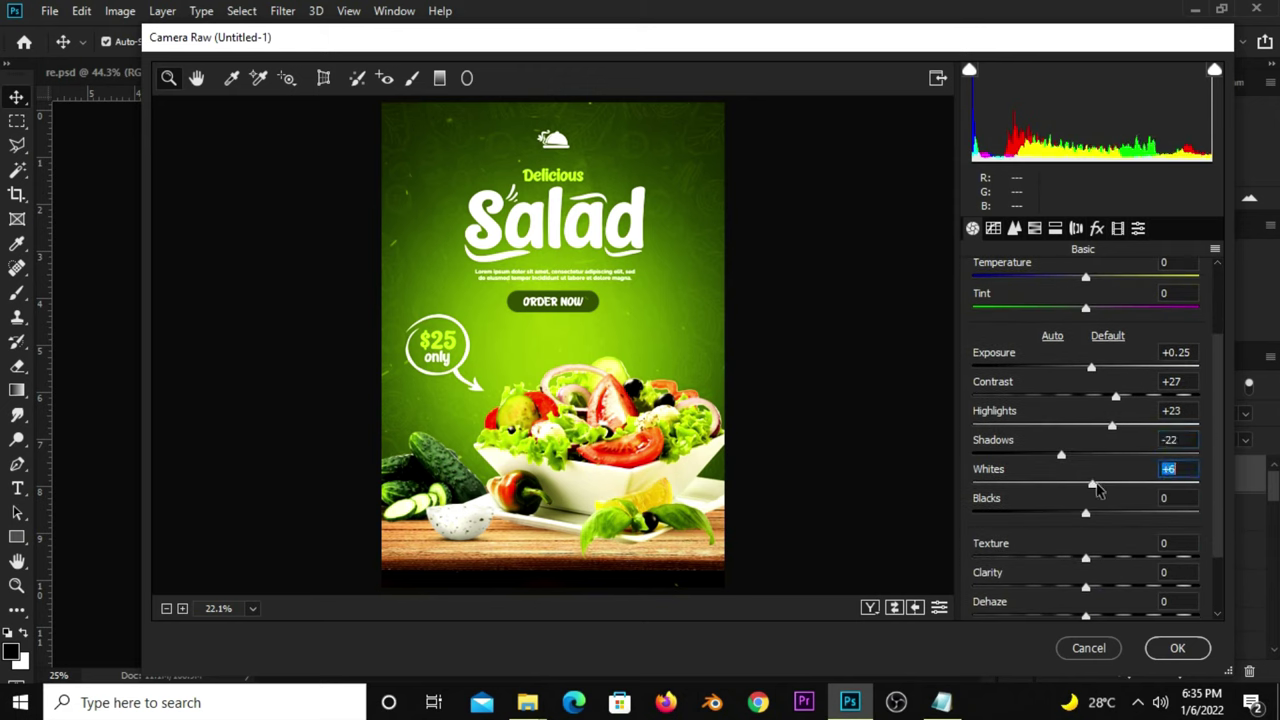
left_click_drag(1096, 487, 1101, 491)
left_click_drag(1086, 516, 1071, 516)
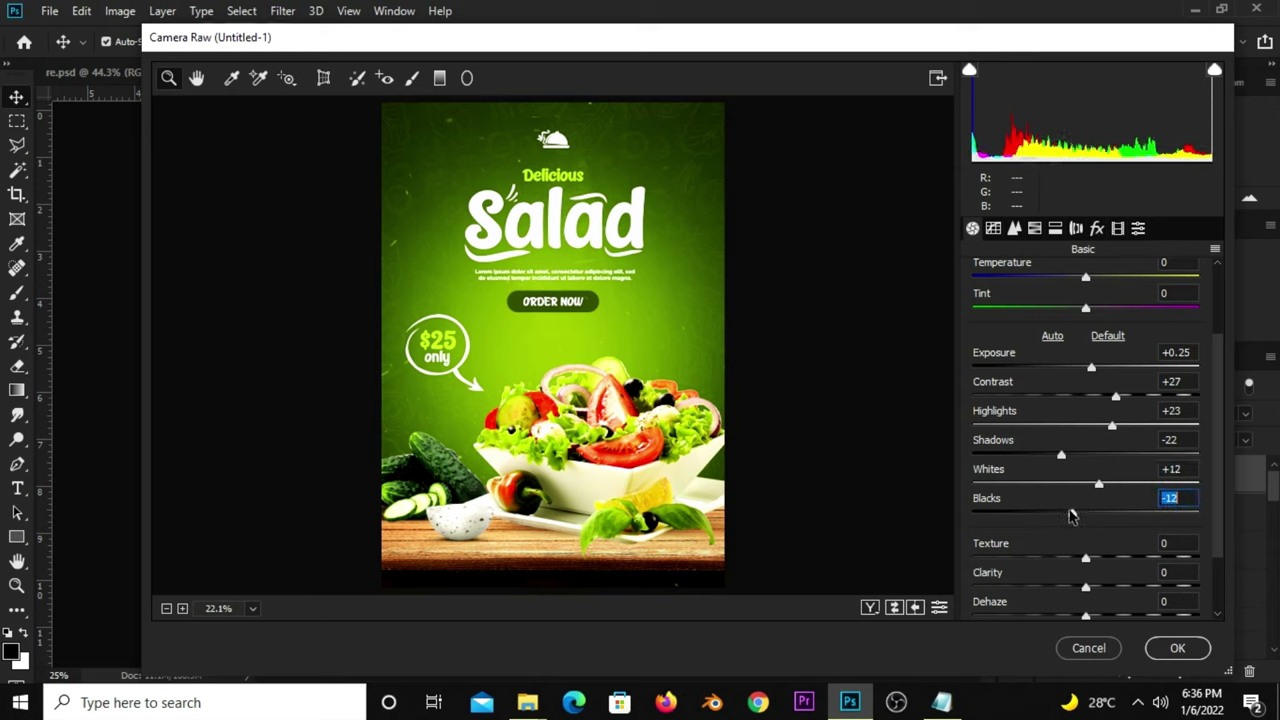
left_click_drag(1092, 560, 1111, 564)
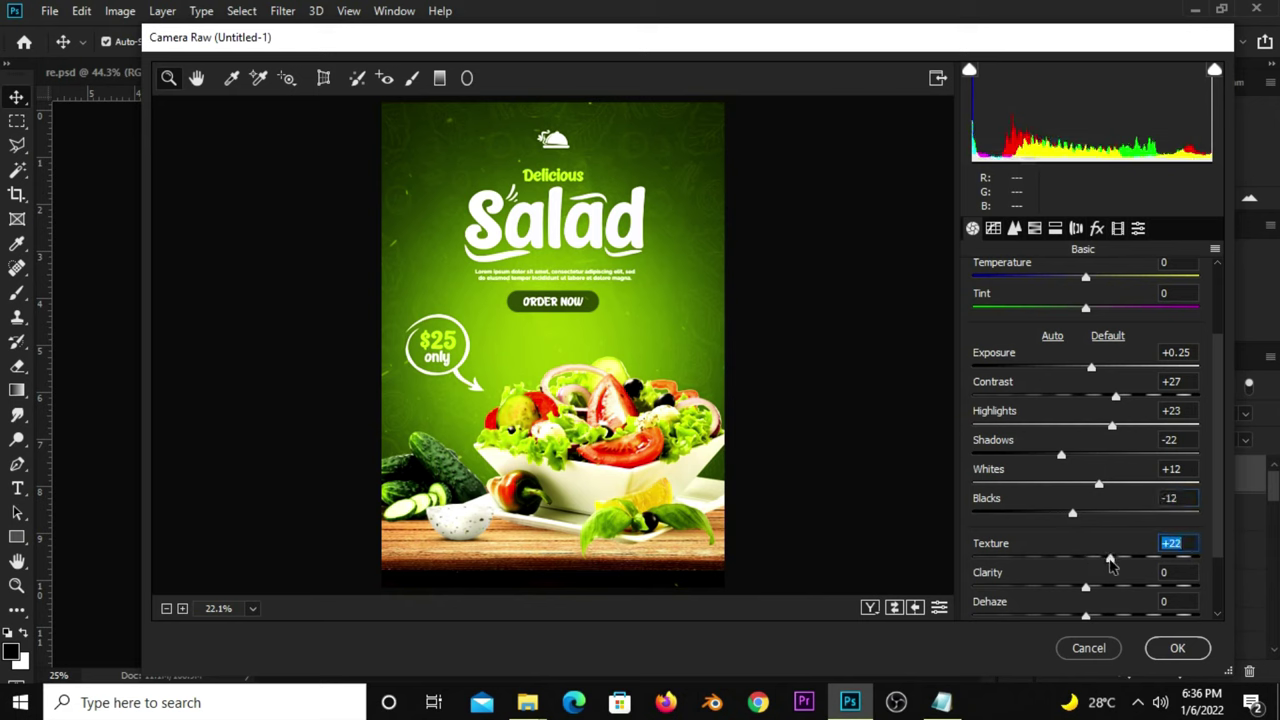
Review the graded settings and apply the Camera Raw filter to Layer 3
left_click(1182, 496)
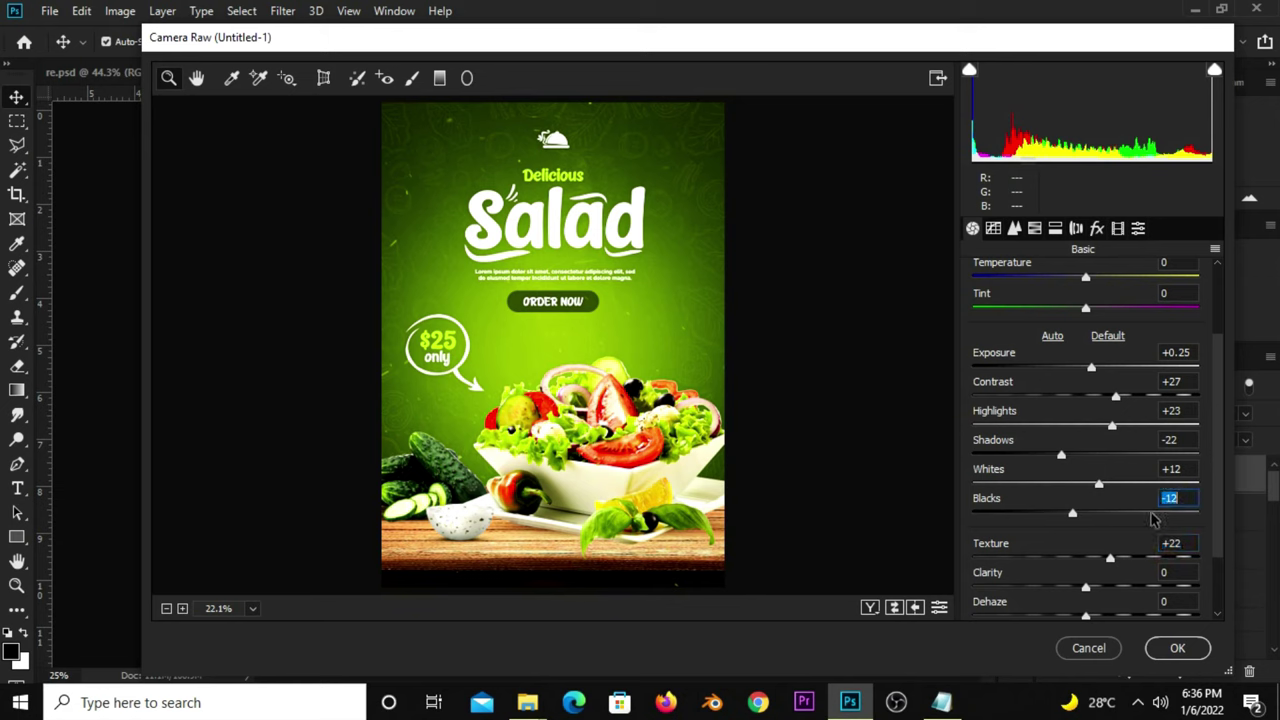
left_click(1177, 468)
left_click(1172, 439)
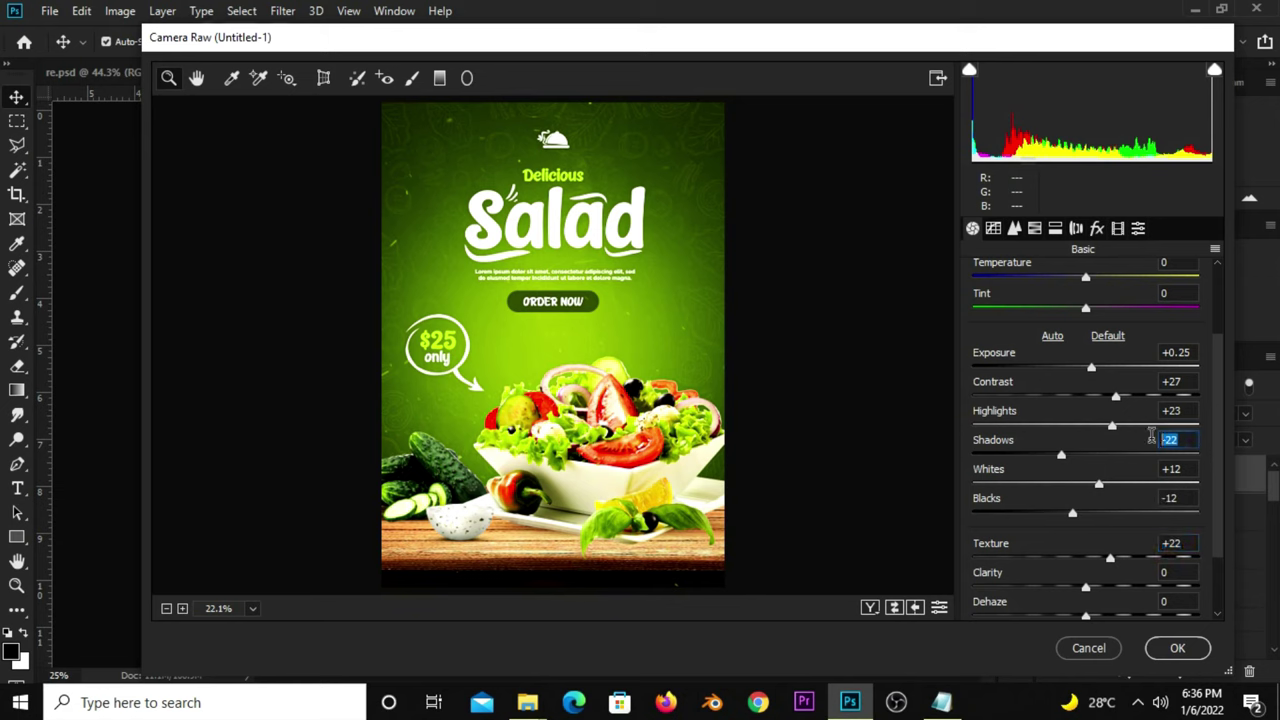
left_click(1184, 410)
left_click(1165, 380)
left_click(1185, 352)
left_click(1172, 648)
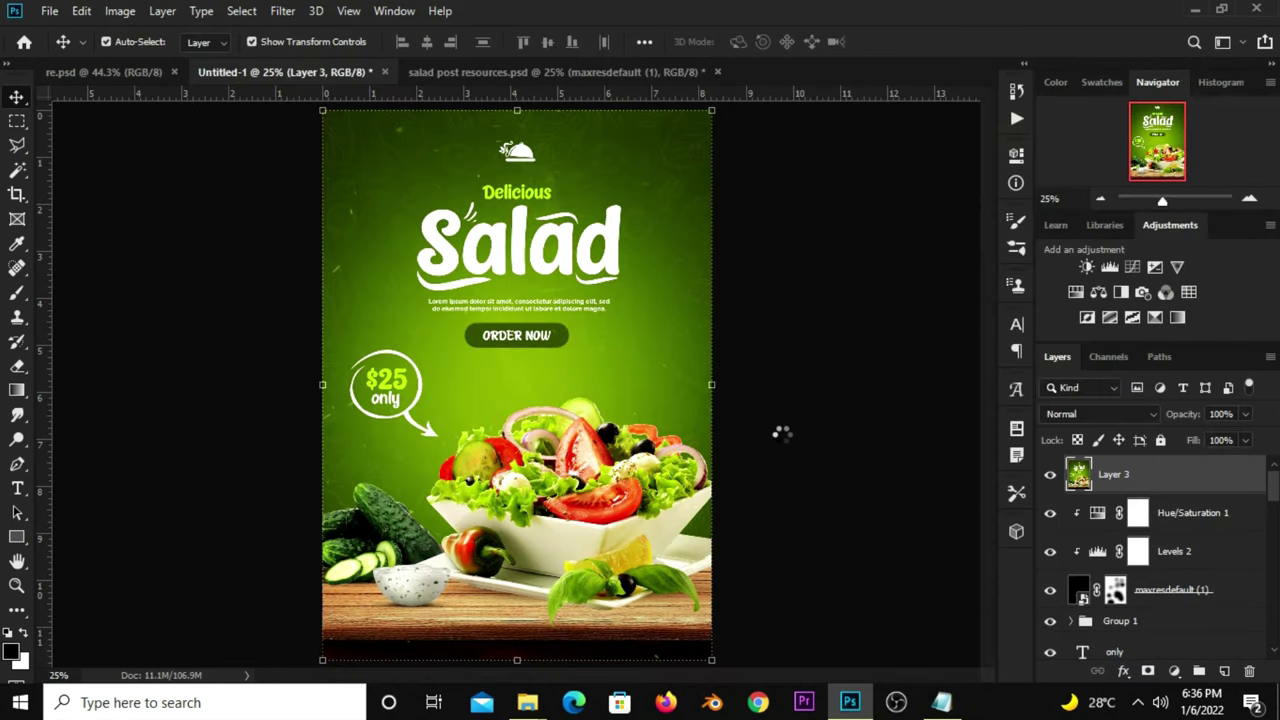
left_click(1049, 473)
left_click(1049, 473)
left_click(1049, 473)
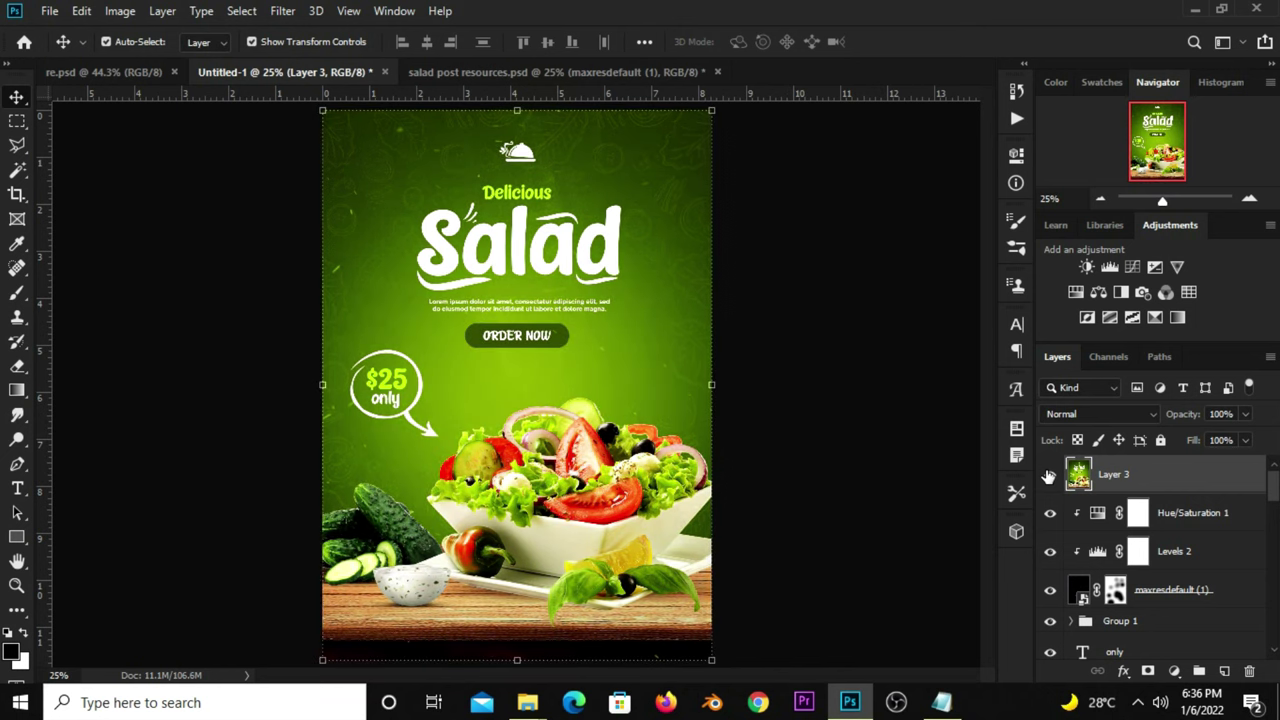
left_click(1049, 474)
scroll(738, 380, "down", 3)
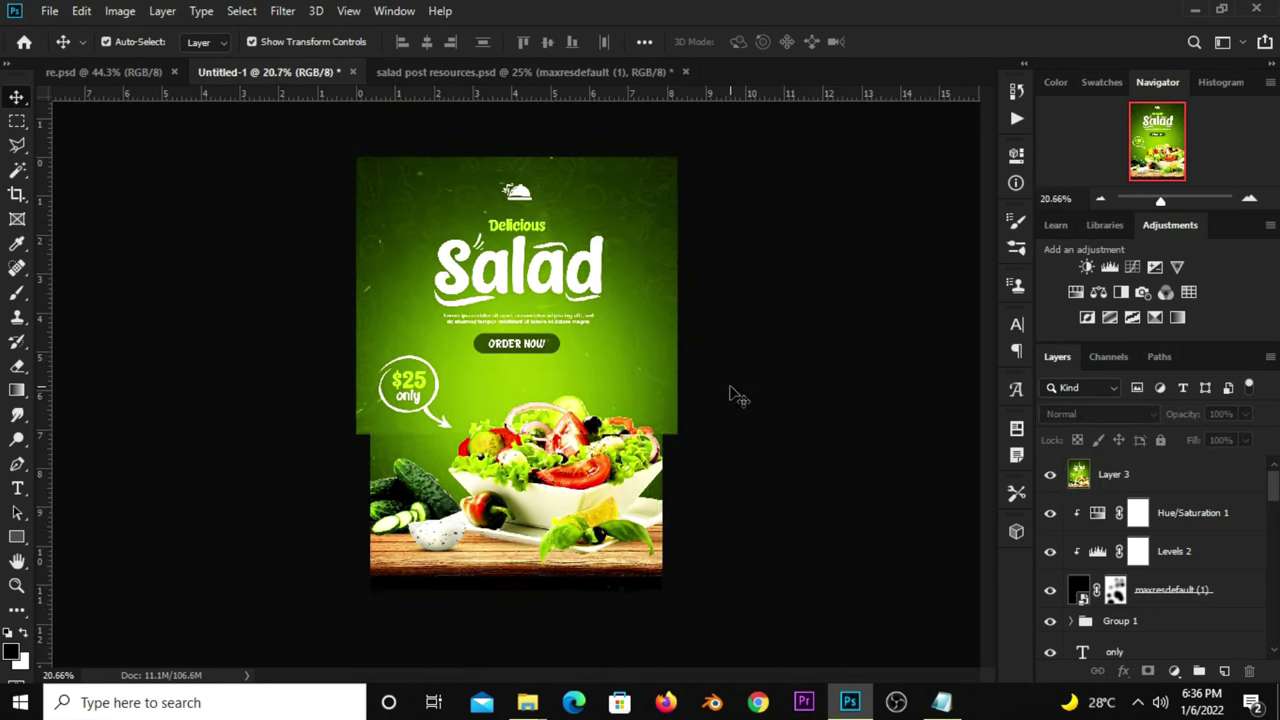
scroll(738, 395, "up", 1)
scroll(730, 392, "up", 1)
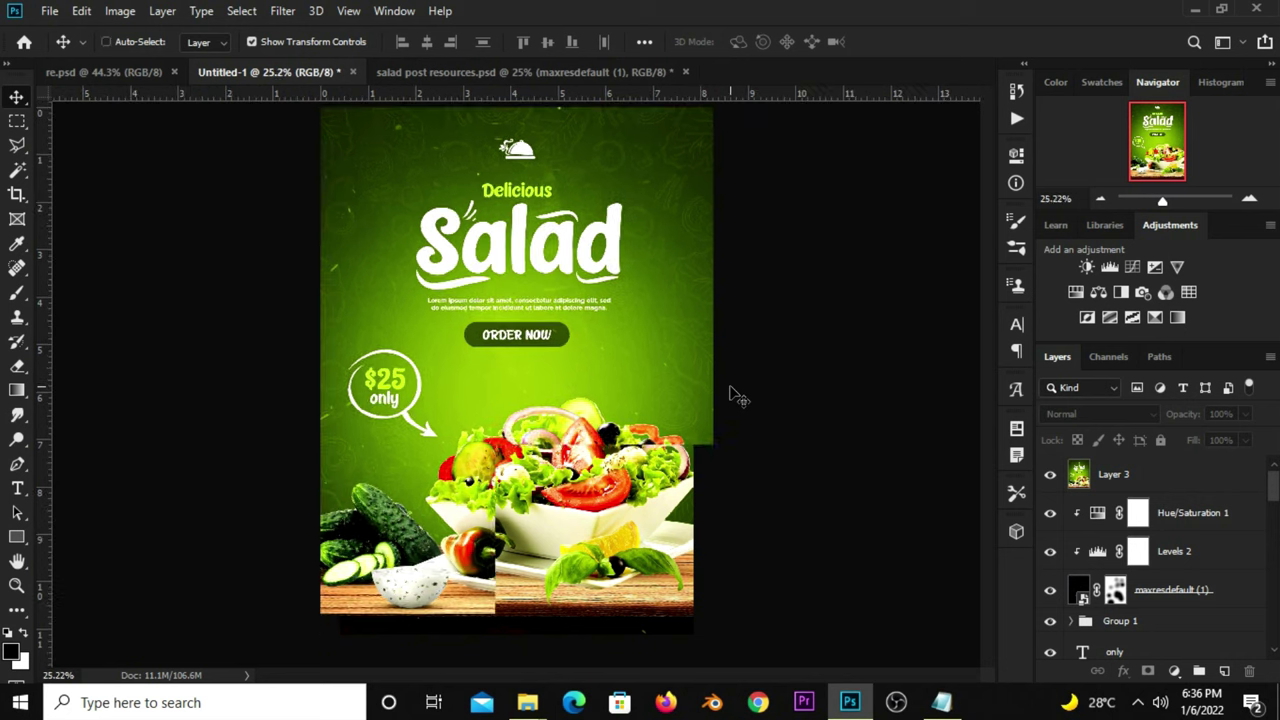
scroll(730, 392, "up", 1)
scroll(730, 392, "up", 1)
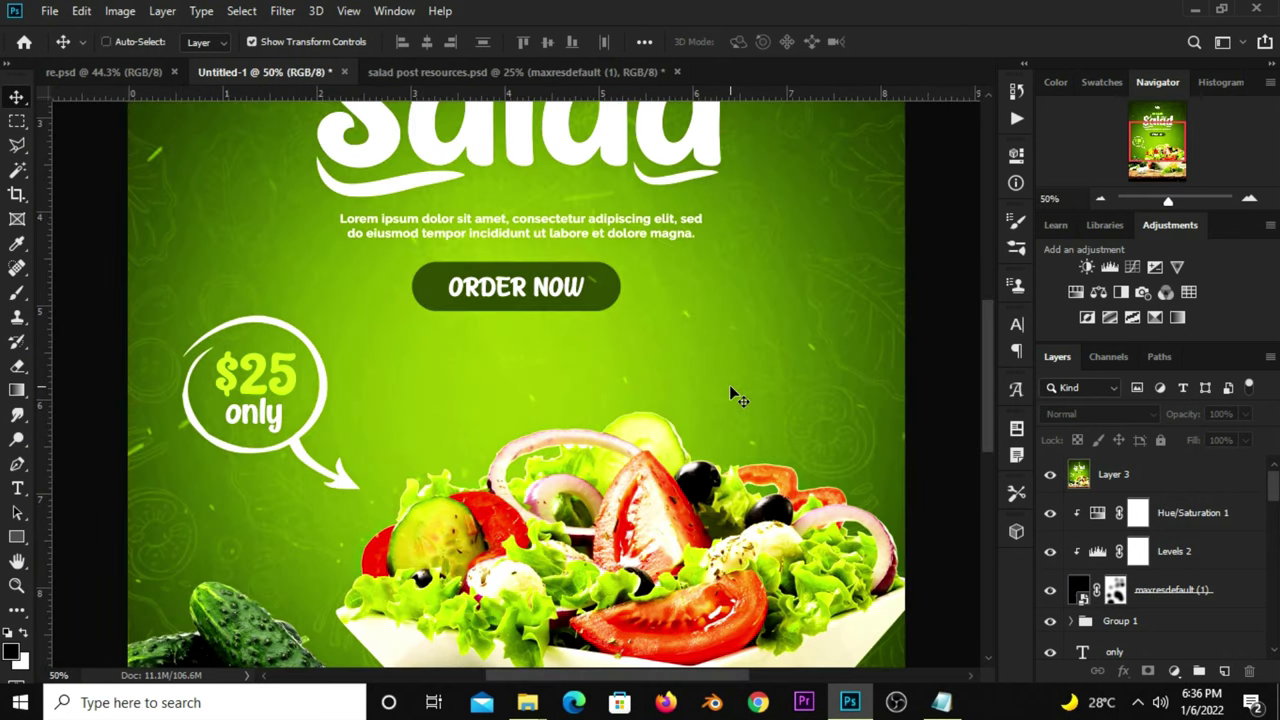
scroll(729, 384, "down", 2)
scroll(738, 397, "down", 1)
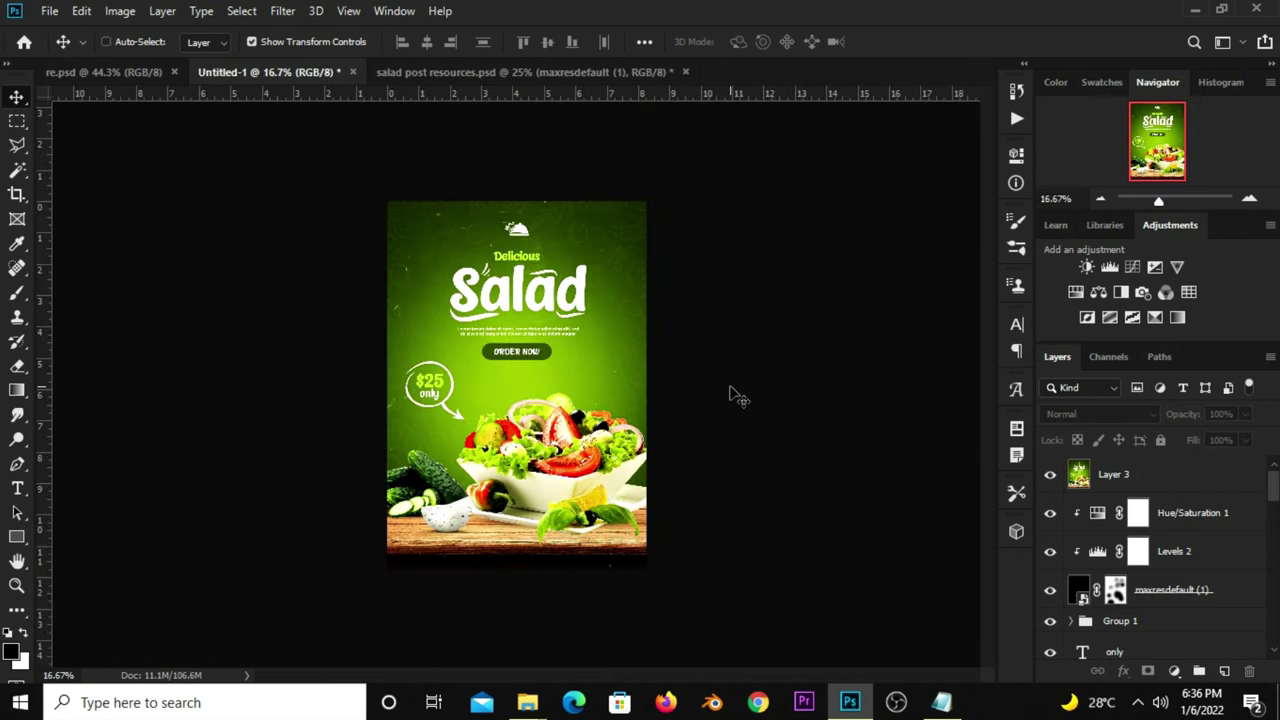
scroll(737, 396, "up", 1)
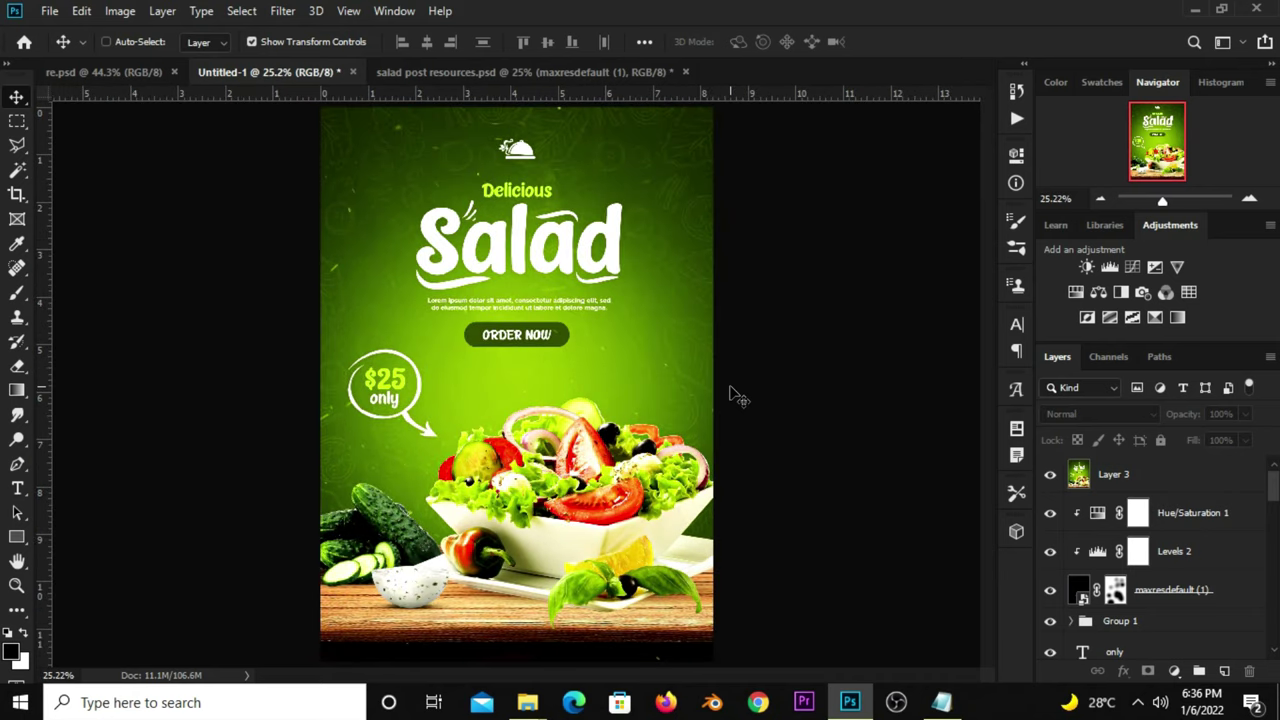